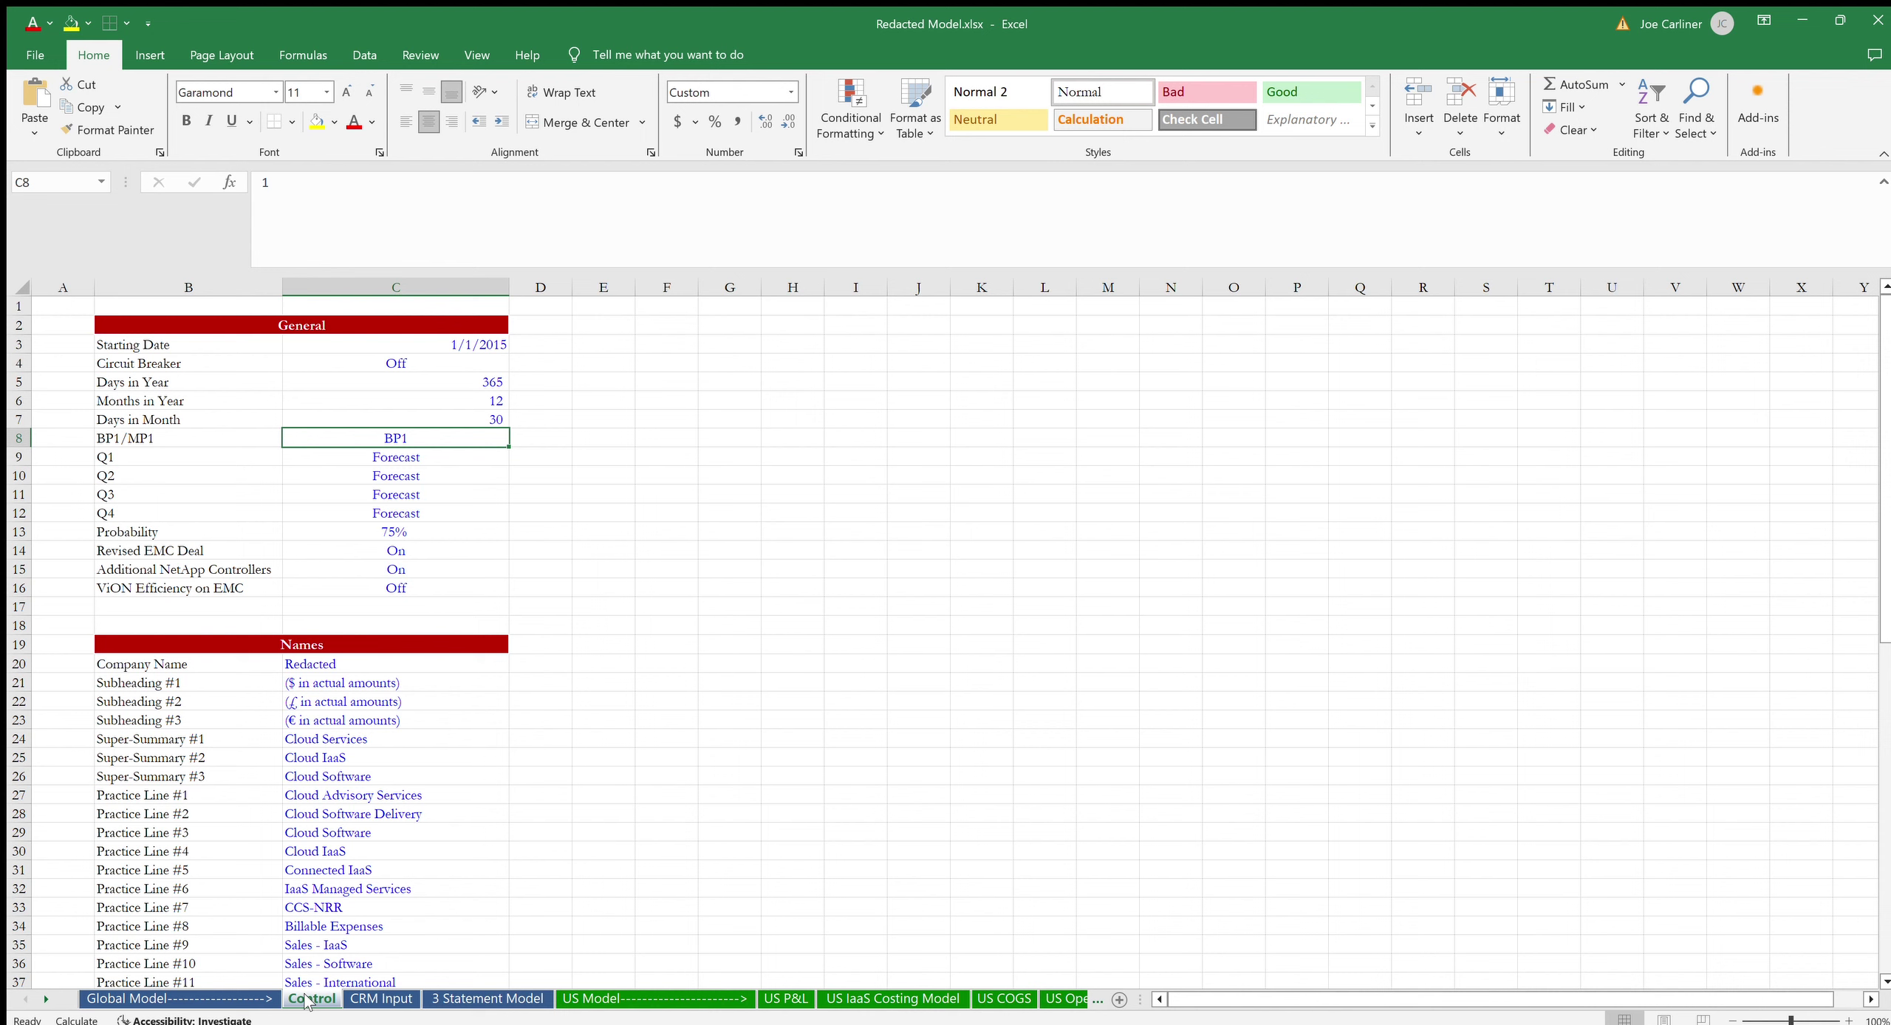
# Try the Q4 scenario switch in C12 of the General section with 0 and with 1 for Budget.
pyautogui.press('Down')
pyautogui.press('Down')
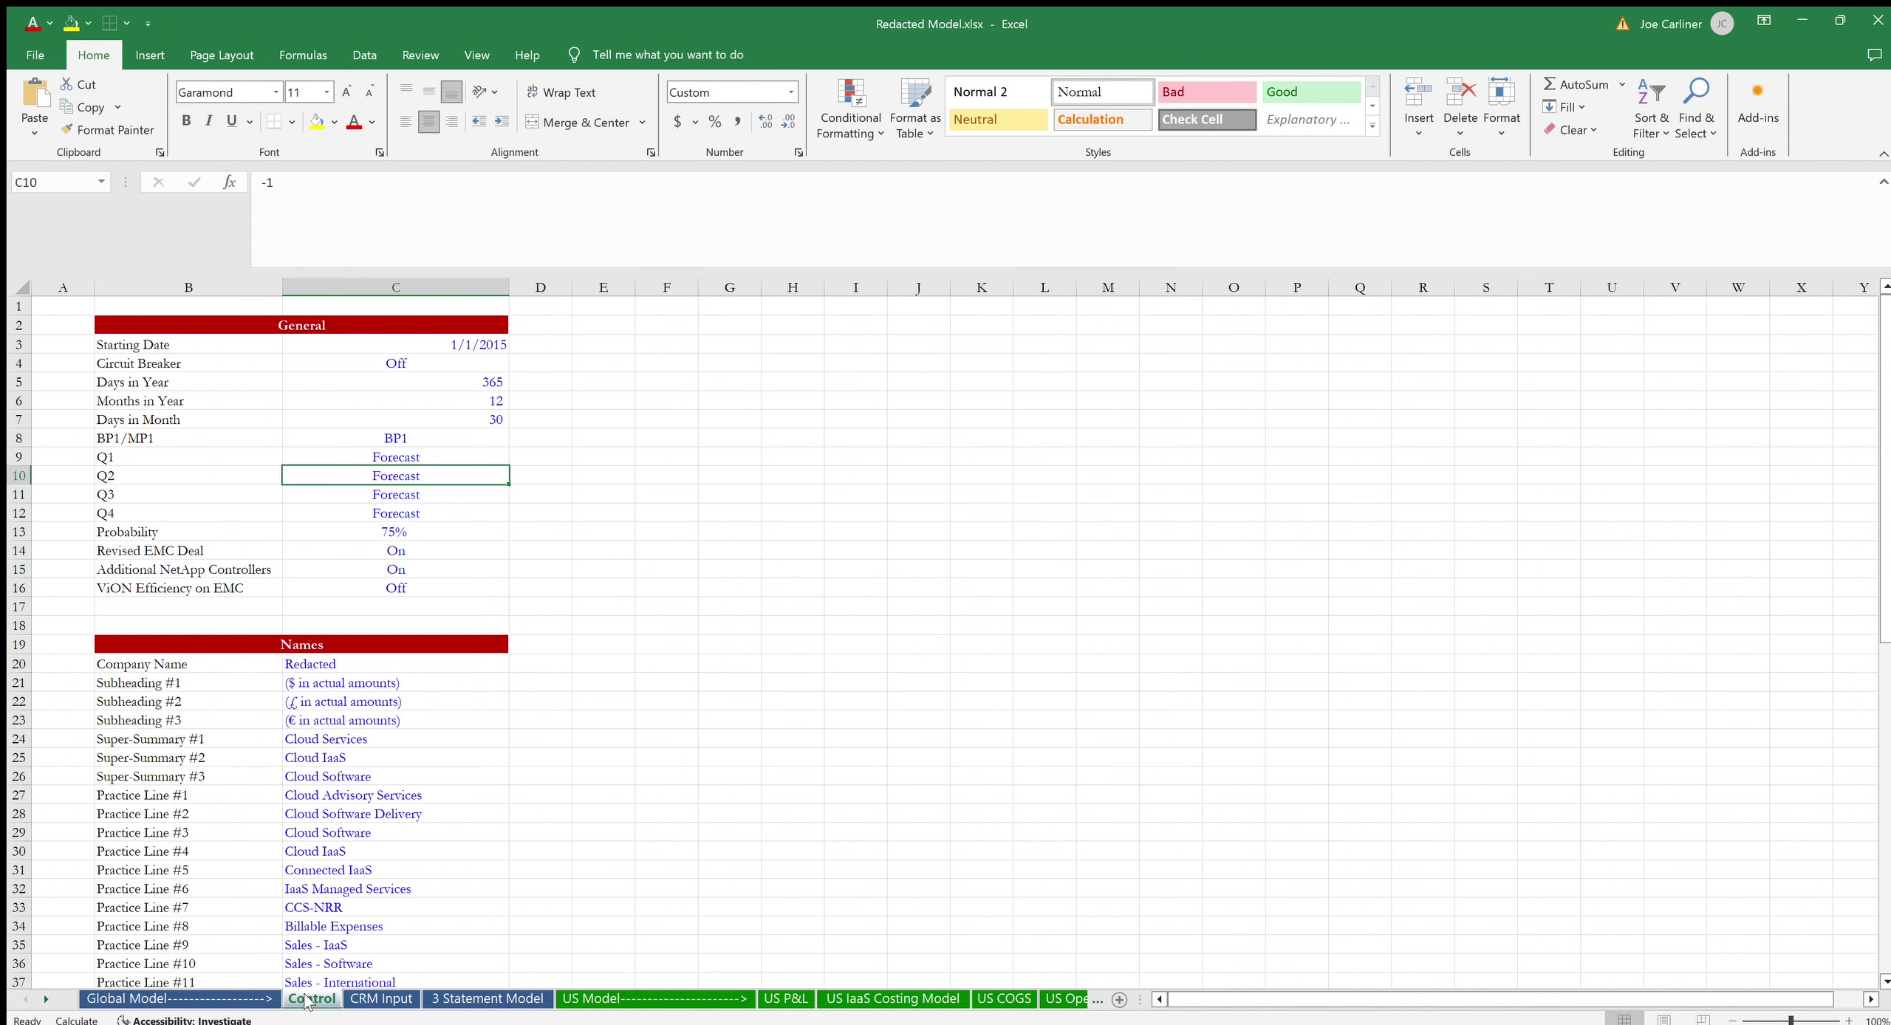
pyautogui.press('Down')
pyautogui.press('Down')
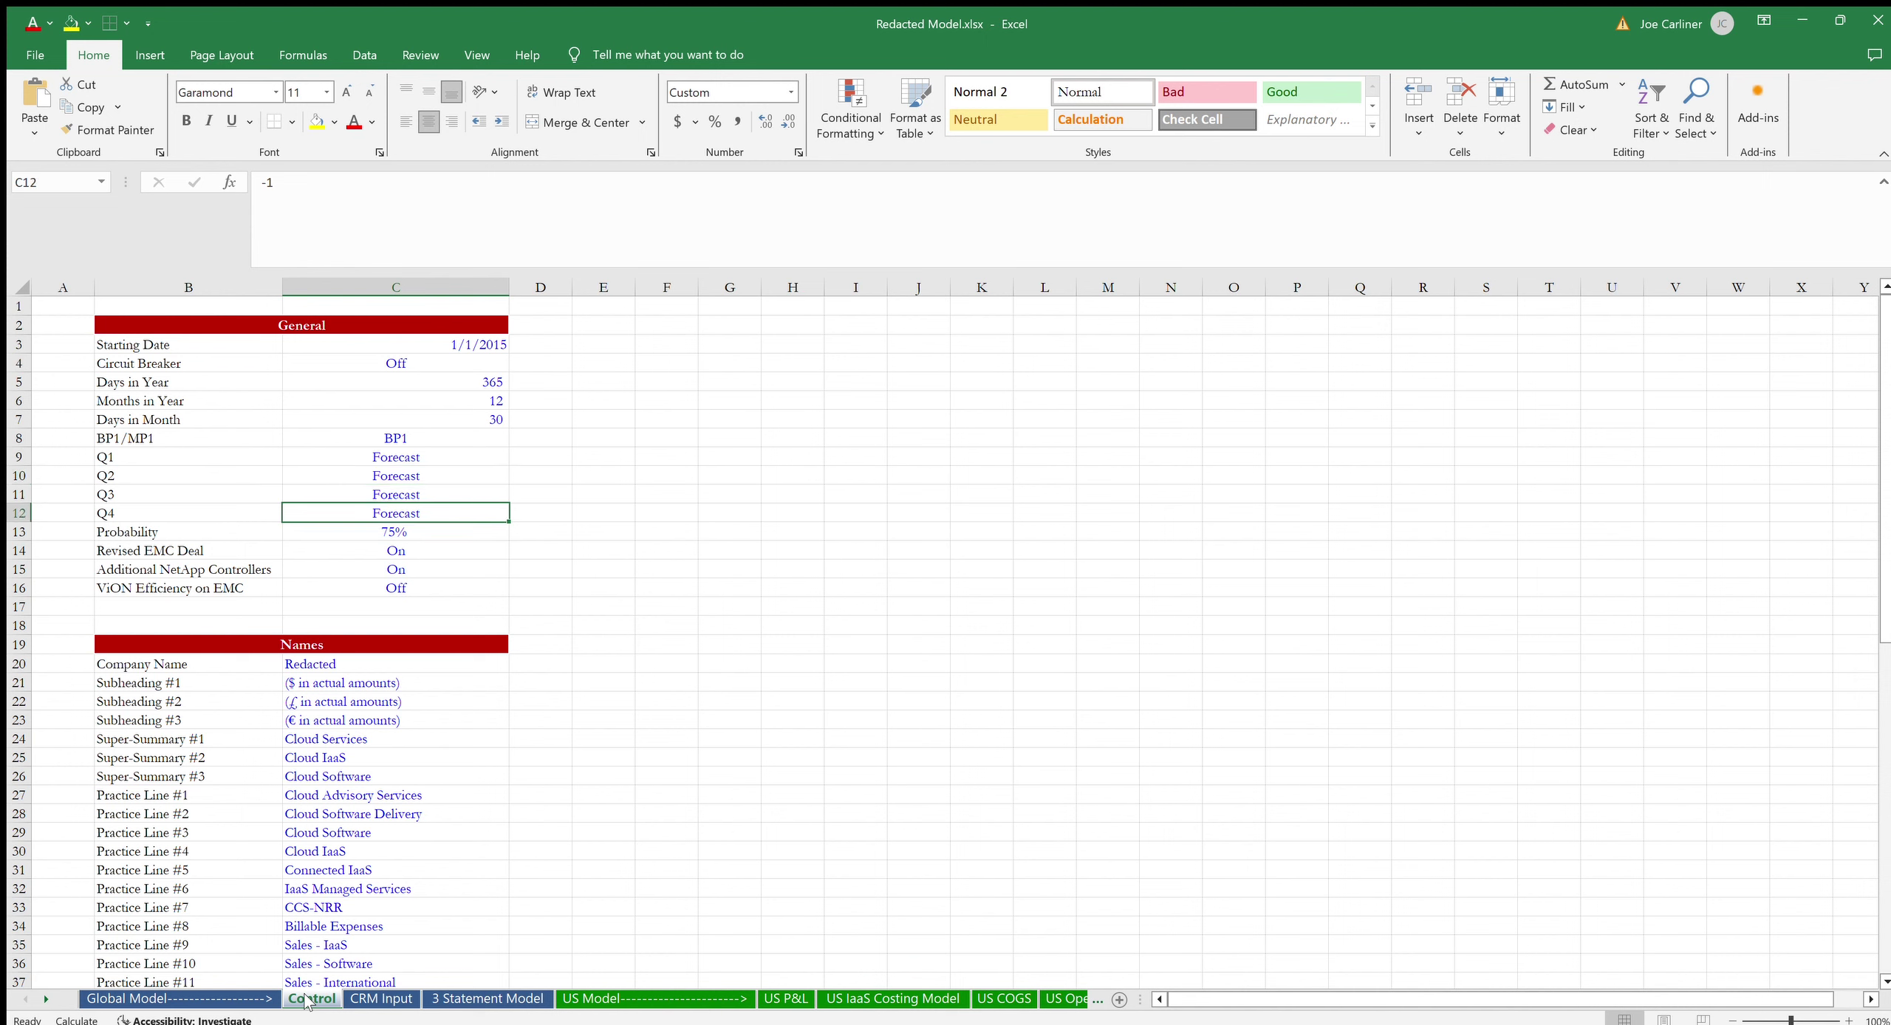
pyautogui.write('0')
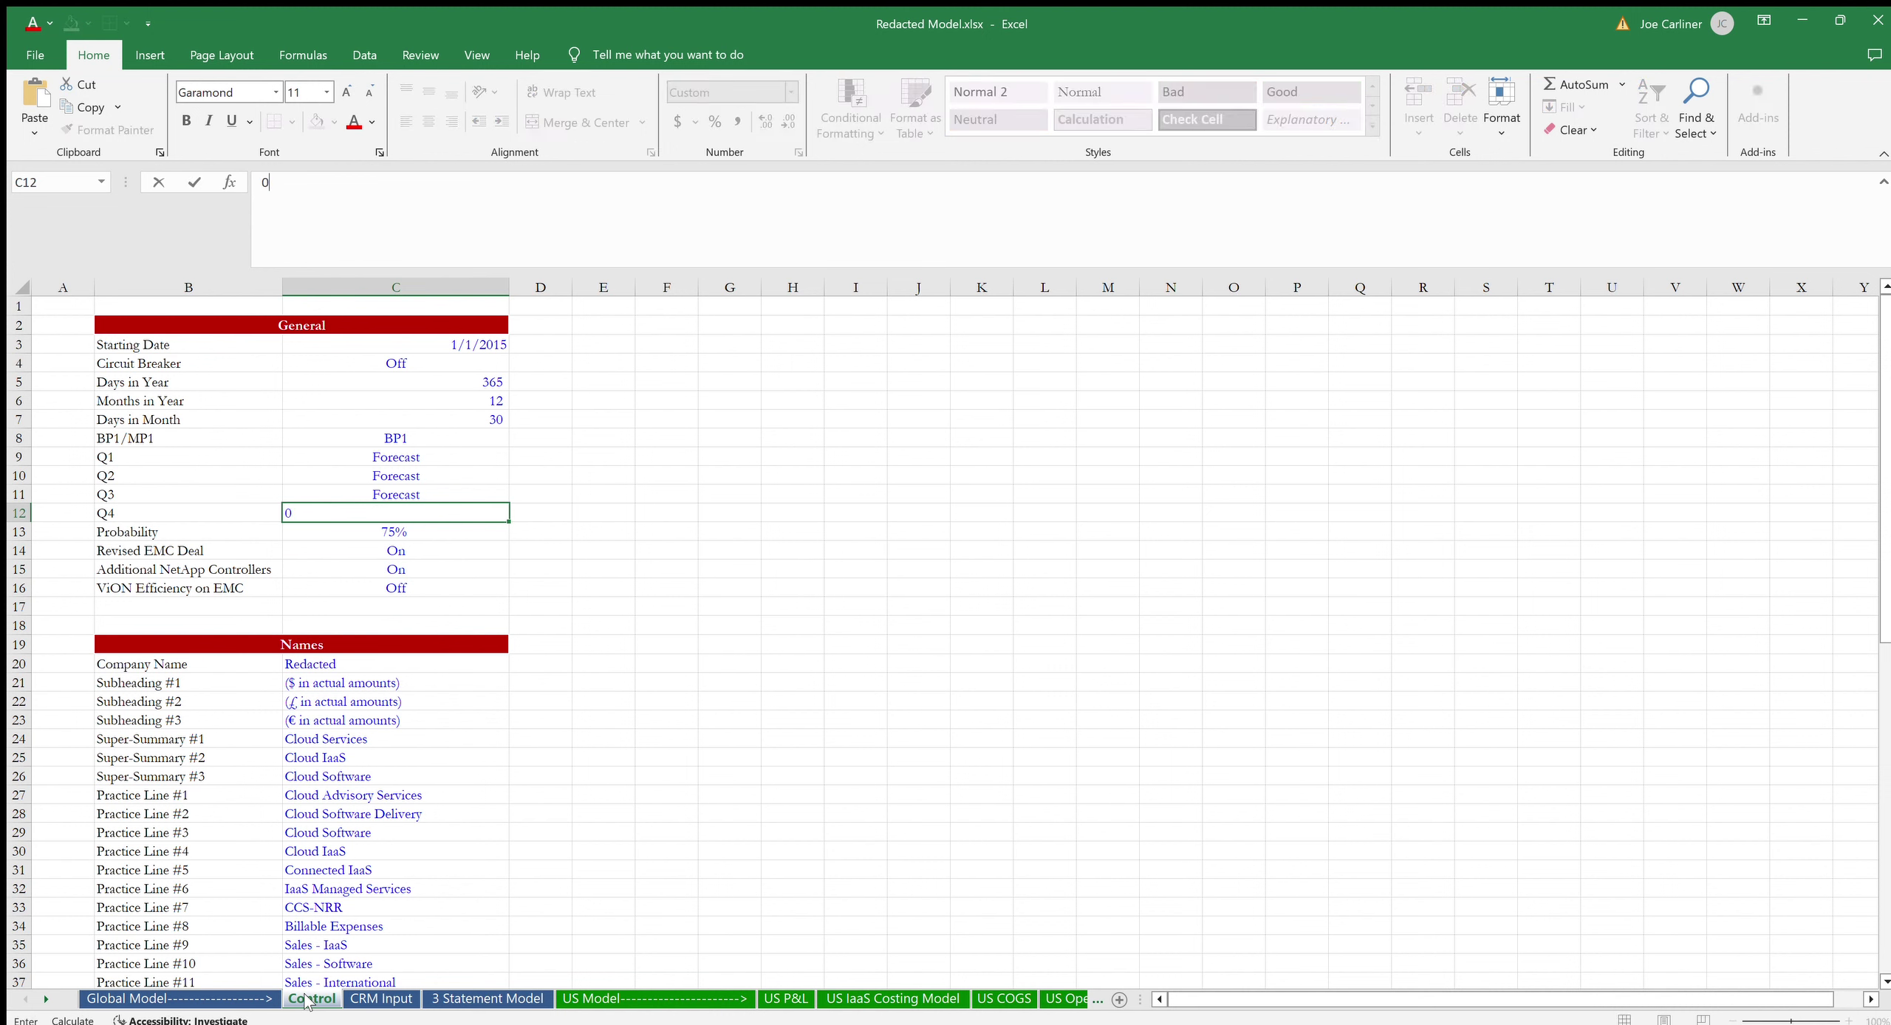
pyautogui.hotkey('ctrl', 'Return')
pyautogui.write('1')
pyautogui.hotkey('ctrl', 'Return')
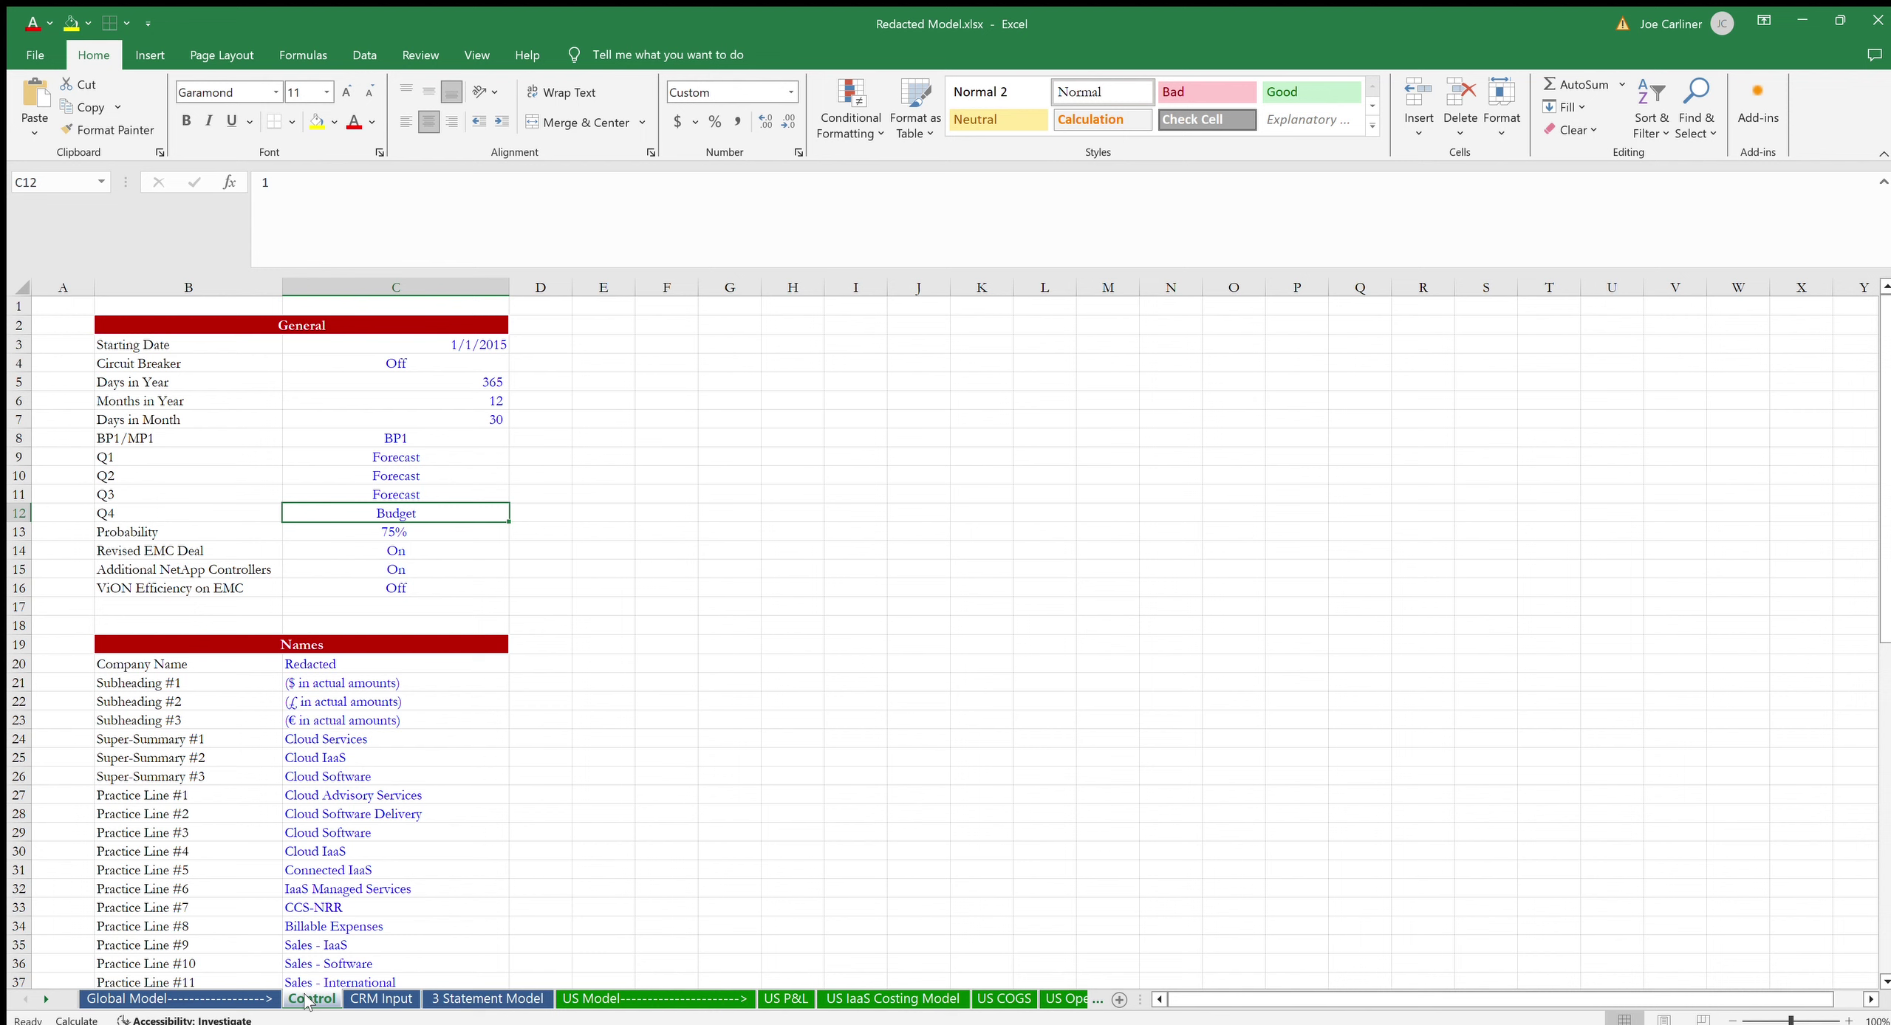
# Copy the Q3 Forecast setting from C11 into the Q4 cell C12.
pyautogui.press('Up')
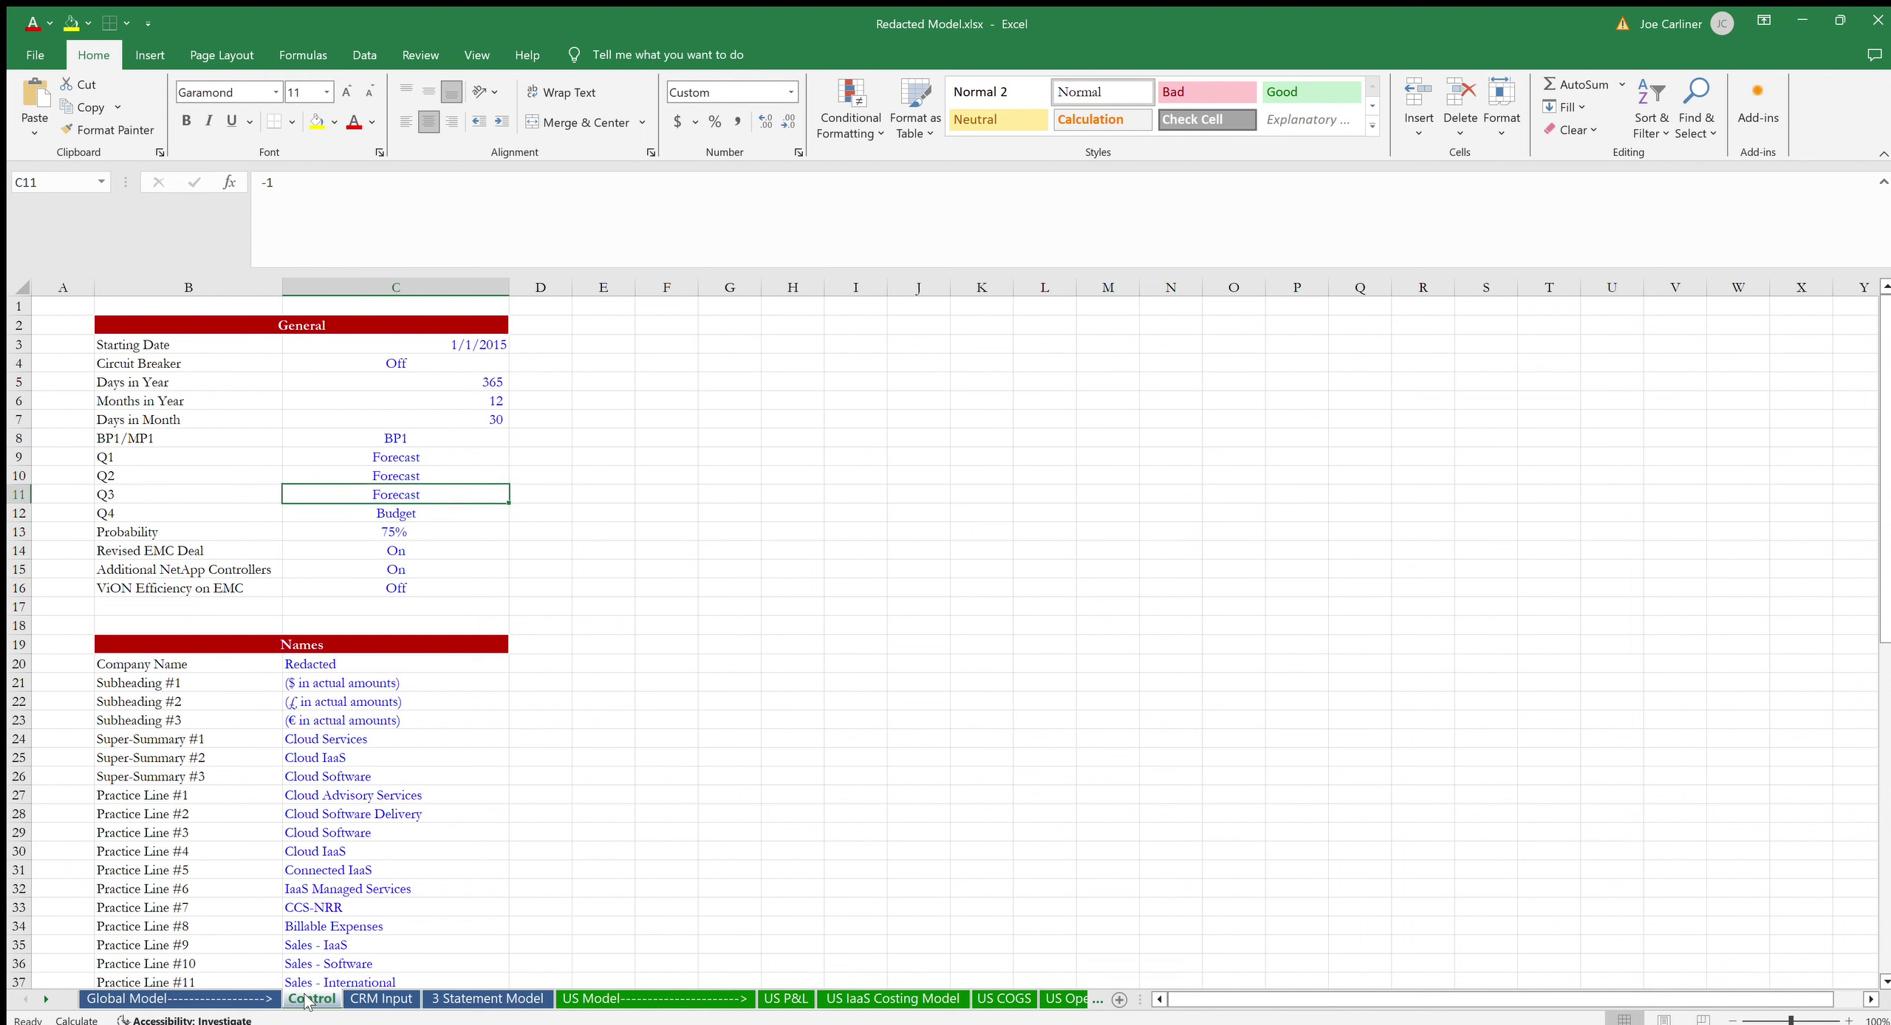
pyautogui.hotkey('ctrl', 'c')
pyautogui.press('Down')
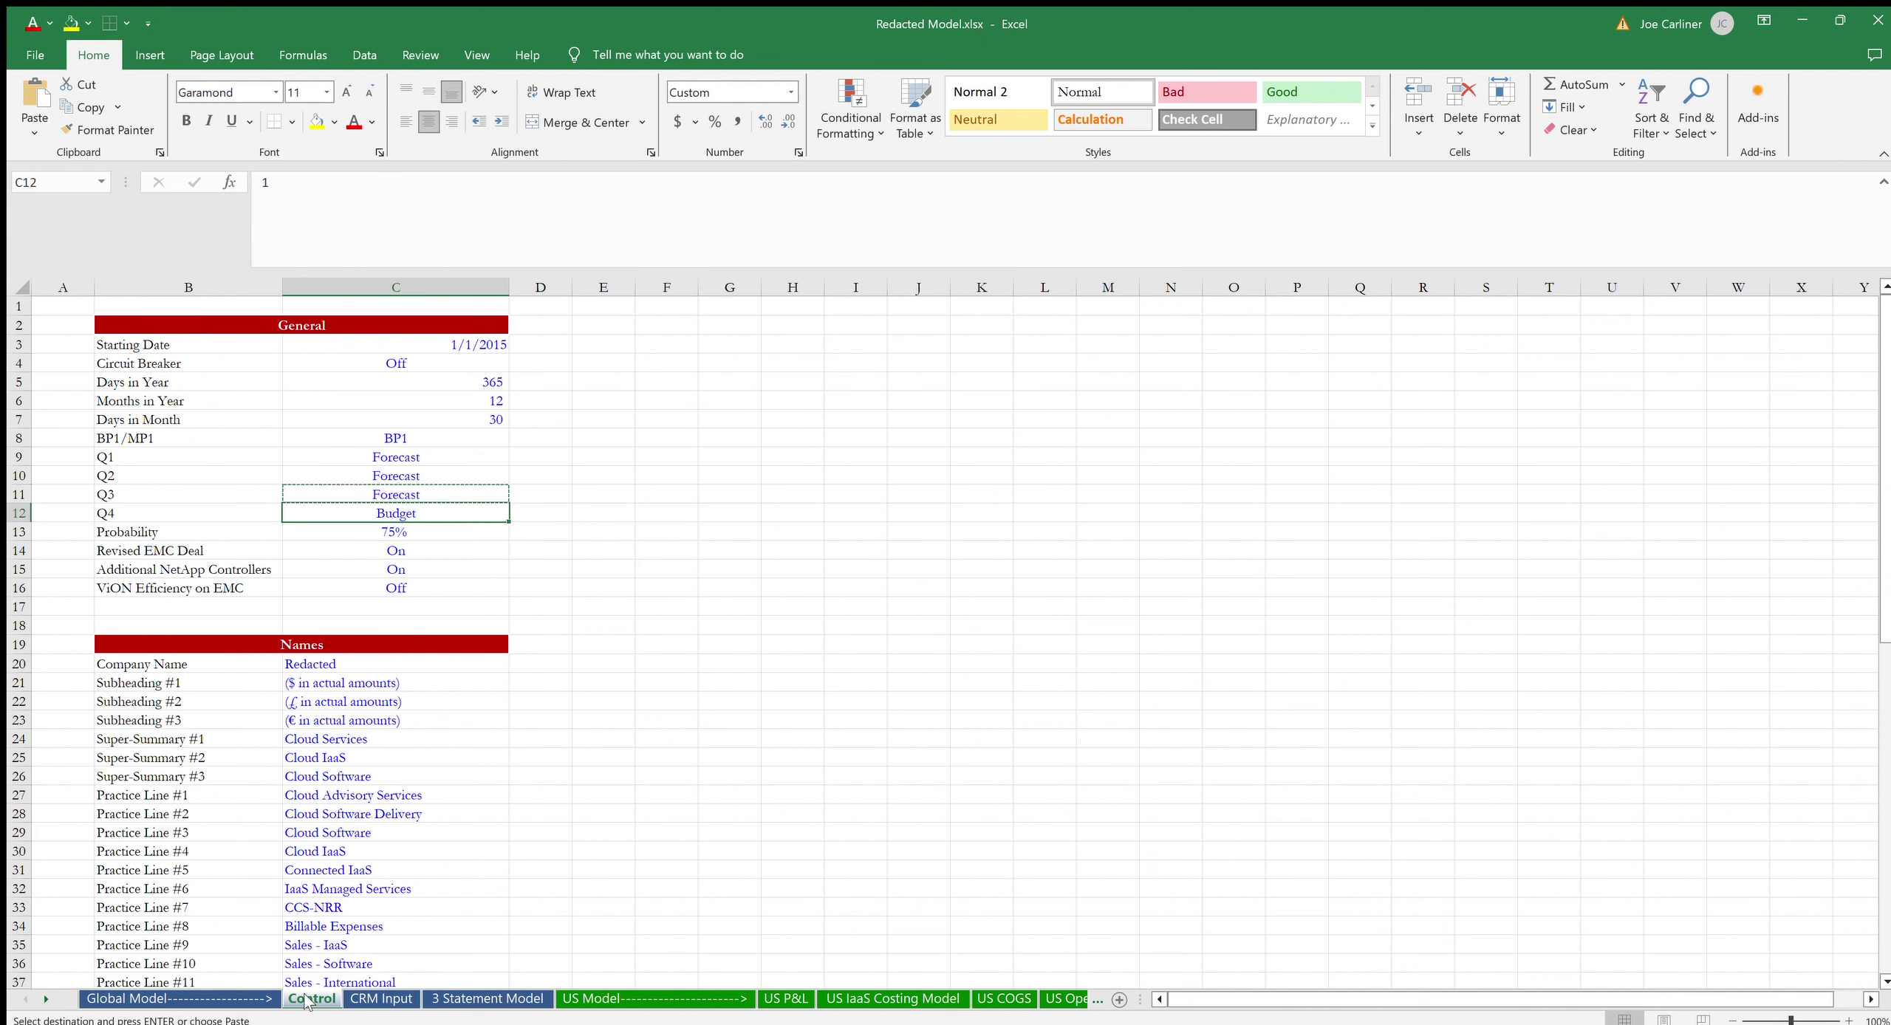
pyautogui.press('Return')
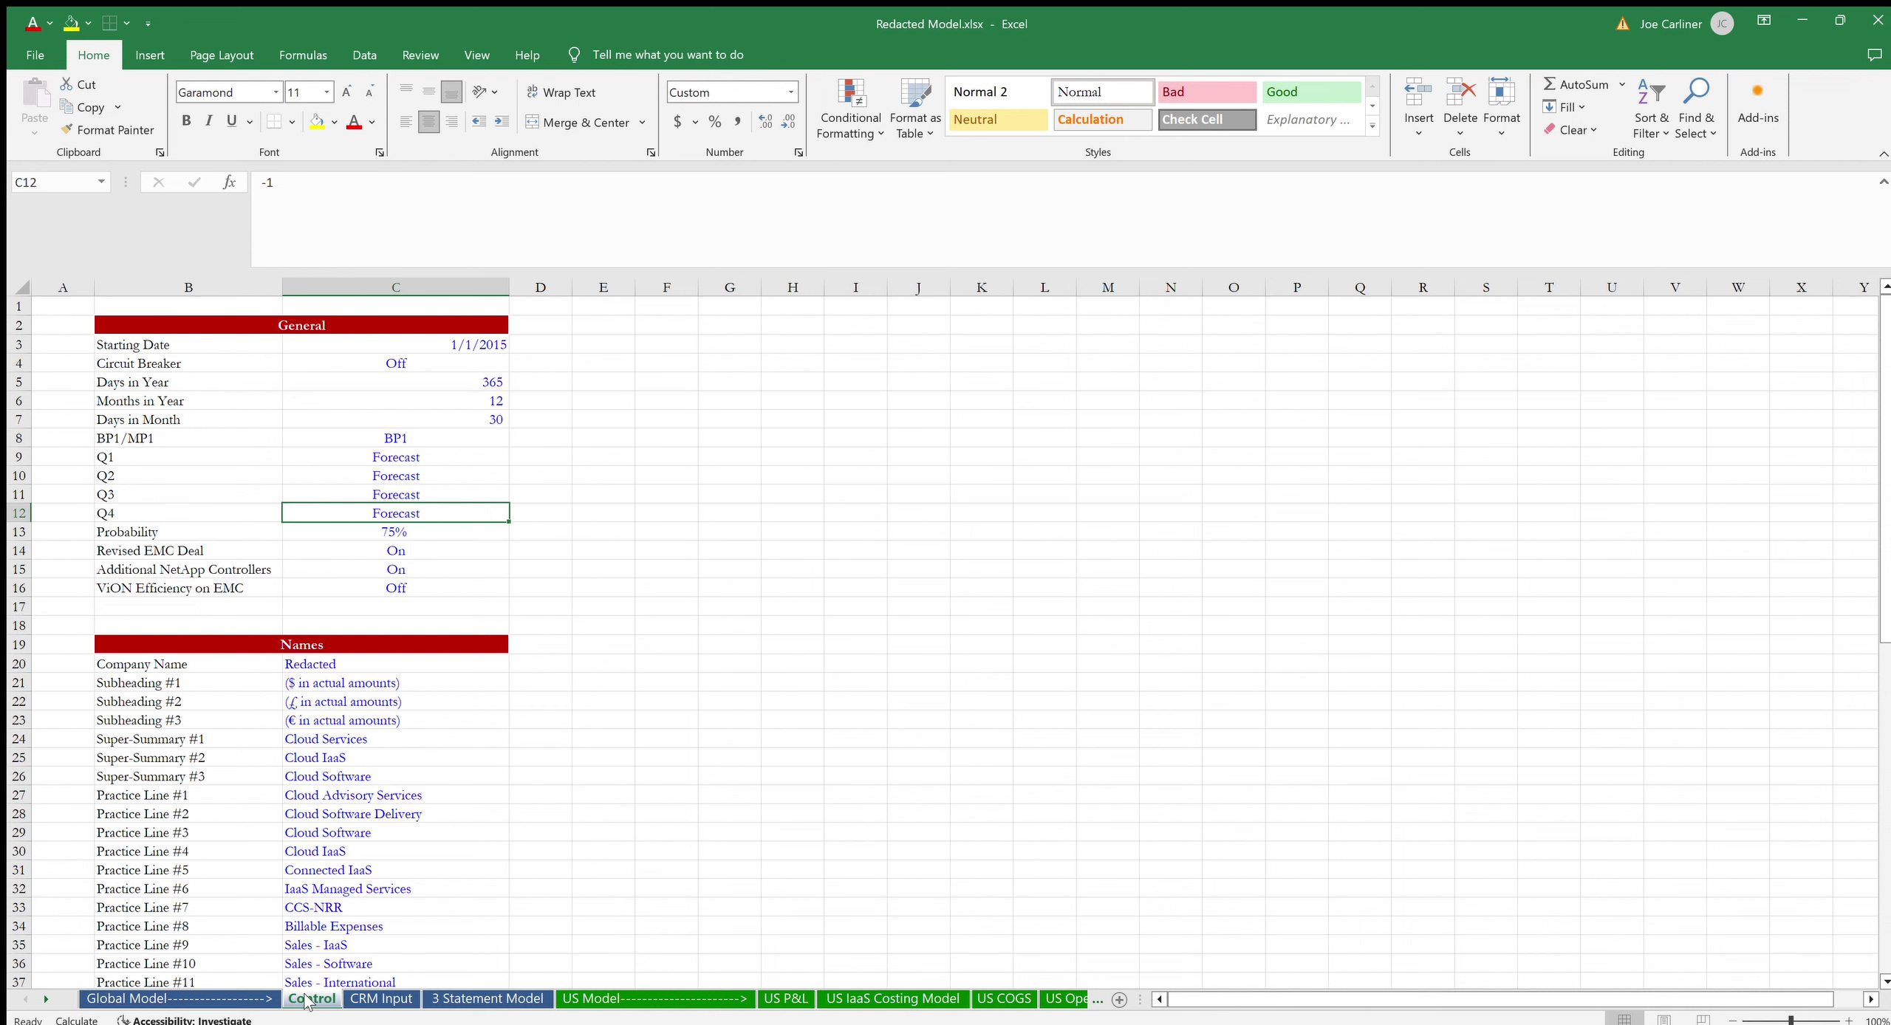
# Examine the remaining General switches and the practice and service line names down to the Employee Types section.
pyautogui.press('Down')
pyautogui.press('Down')
pyautogui.press('Down')
pyautogui.press('Down')
pyautogui.press('Down')
pyautogui.press('Down')
pyautogui.press('Down')
pyautogui.press('Down')
pyautogui.press('Down')
pyautogui.press('Down')
pyautogui.press('Down')
pyautogui.press('Down')
pyautogui.press('Down')
pyautogui.press('Down')
pyautogui.press('Down')
pyautogui.press('Down')
pyautogui.press('Down')
pyautogui.press('Down')
pyautogui.press('Down')
pyautogui.press('Down')
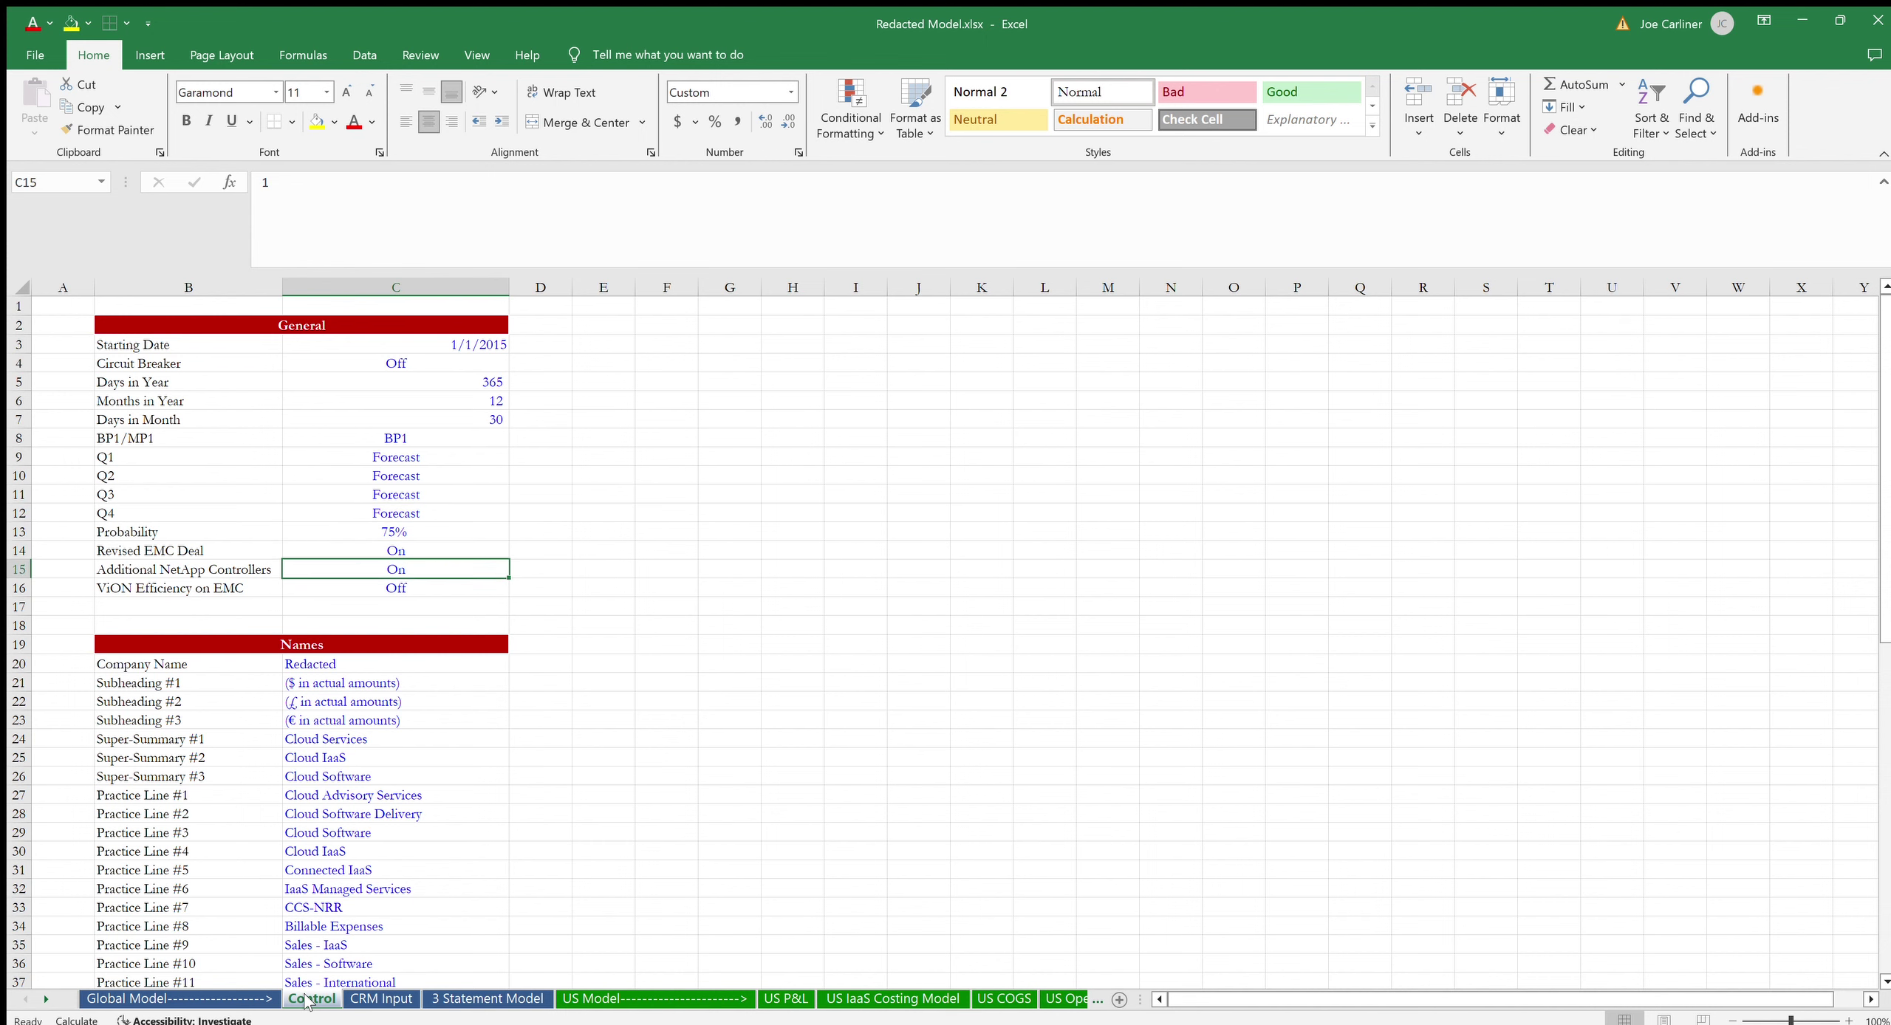
pyautogui.press('Down')
pyautogui.press('Down')
pyautogui.press('Down')
pyautogui.press('Down')
pyautogui.press('Down')
pyautogui.press('Down')
pyautogui.press('Down')
pyautogui.press('Down')
pyautogui.press('Down')
pyautogui.press('Down')
pyautogui.press('Down')
pyautogui.press('Down')
pyautogui.press('Down')
pyautogui.press('Down')
pyautogui.press('Down')
pyautogui.press('Down')
pyautogui.press('Down')
pyautogui.press('Down')
pyautogui.press('Down')
pyautogui.press('Down')
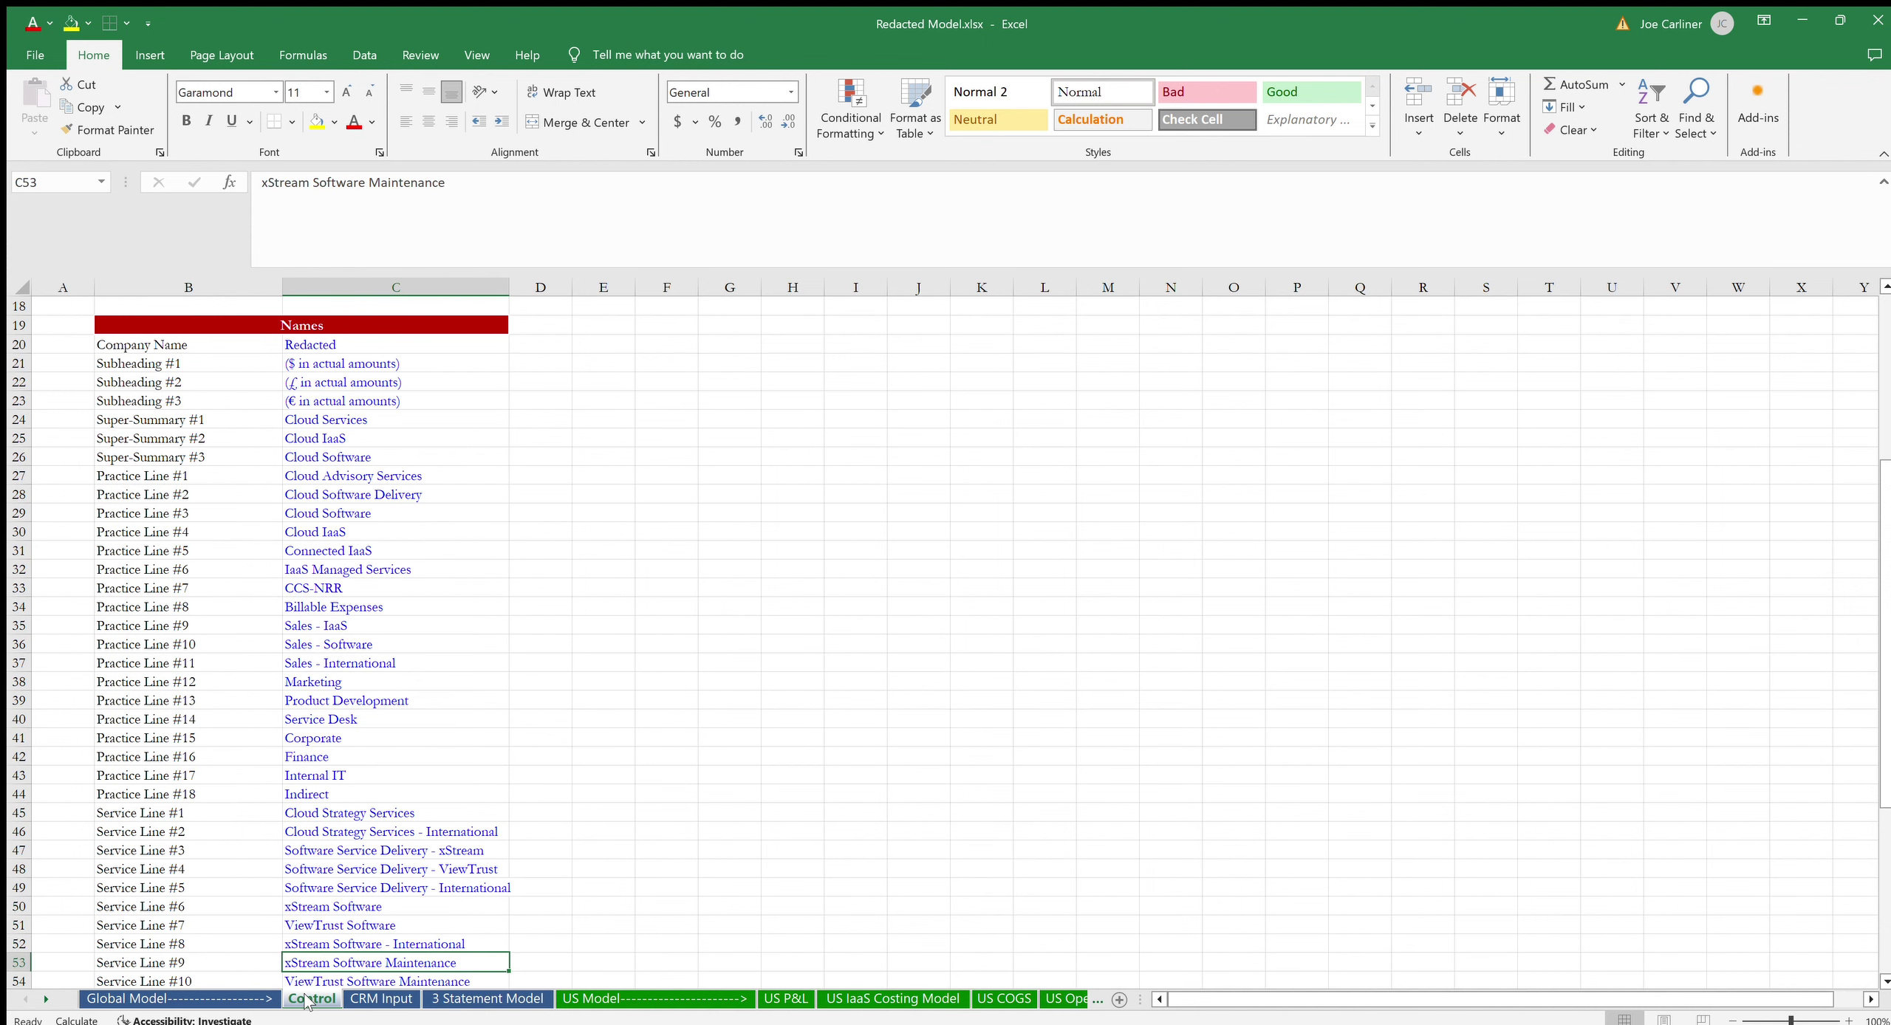
pyautogui.press('Down')
pyautogui.press('Down')
pyautogui.press('Down')
pyautogui.press('Down')
pyautogui.press('Down')
pyautogui.press('Down')
pyautogui.press('Down')
pyautogui.press('Down')
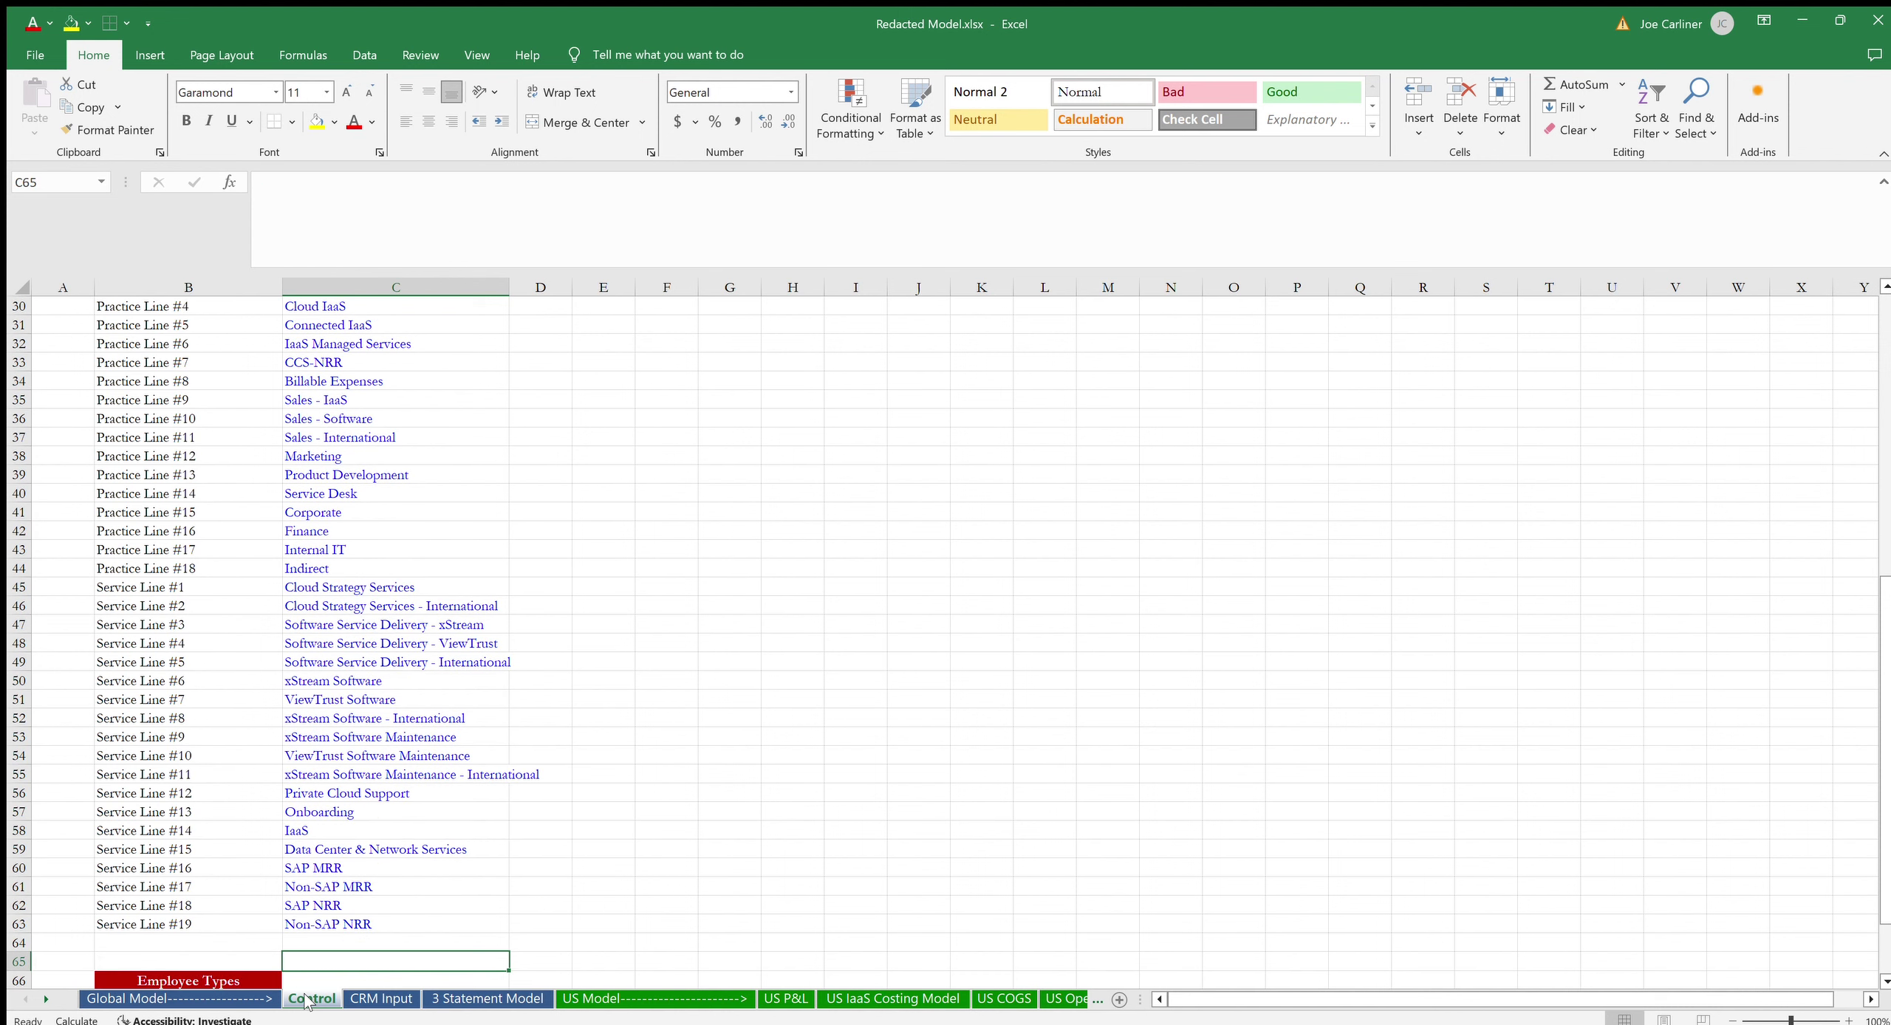
# Look back up through the service line, practice line and subheading names to the top of column C.
pyautogui.press('Up')
pyautogui.press('Up')
pyautogui.press('Up')
pyautogui.press('Up')
pyautogui.press('Up')
pyautogui.press('Up')
pyautogui.press('Up')
pyautogui.press('Up')
pyautogui.press('Up')
pyautogui.press('Up')
pyautogui.press('Up')
pyautogui.press('Up')
pyautogui.press('Up')
pyautogui.press('Up')
pyautogui.press('Up')
pyautogui.press('Up')
pyautogui.press('Up')
pyautogui.press('Up')
pyautogui.press('Up')
pyautogui.press('Up')
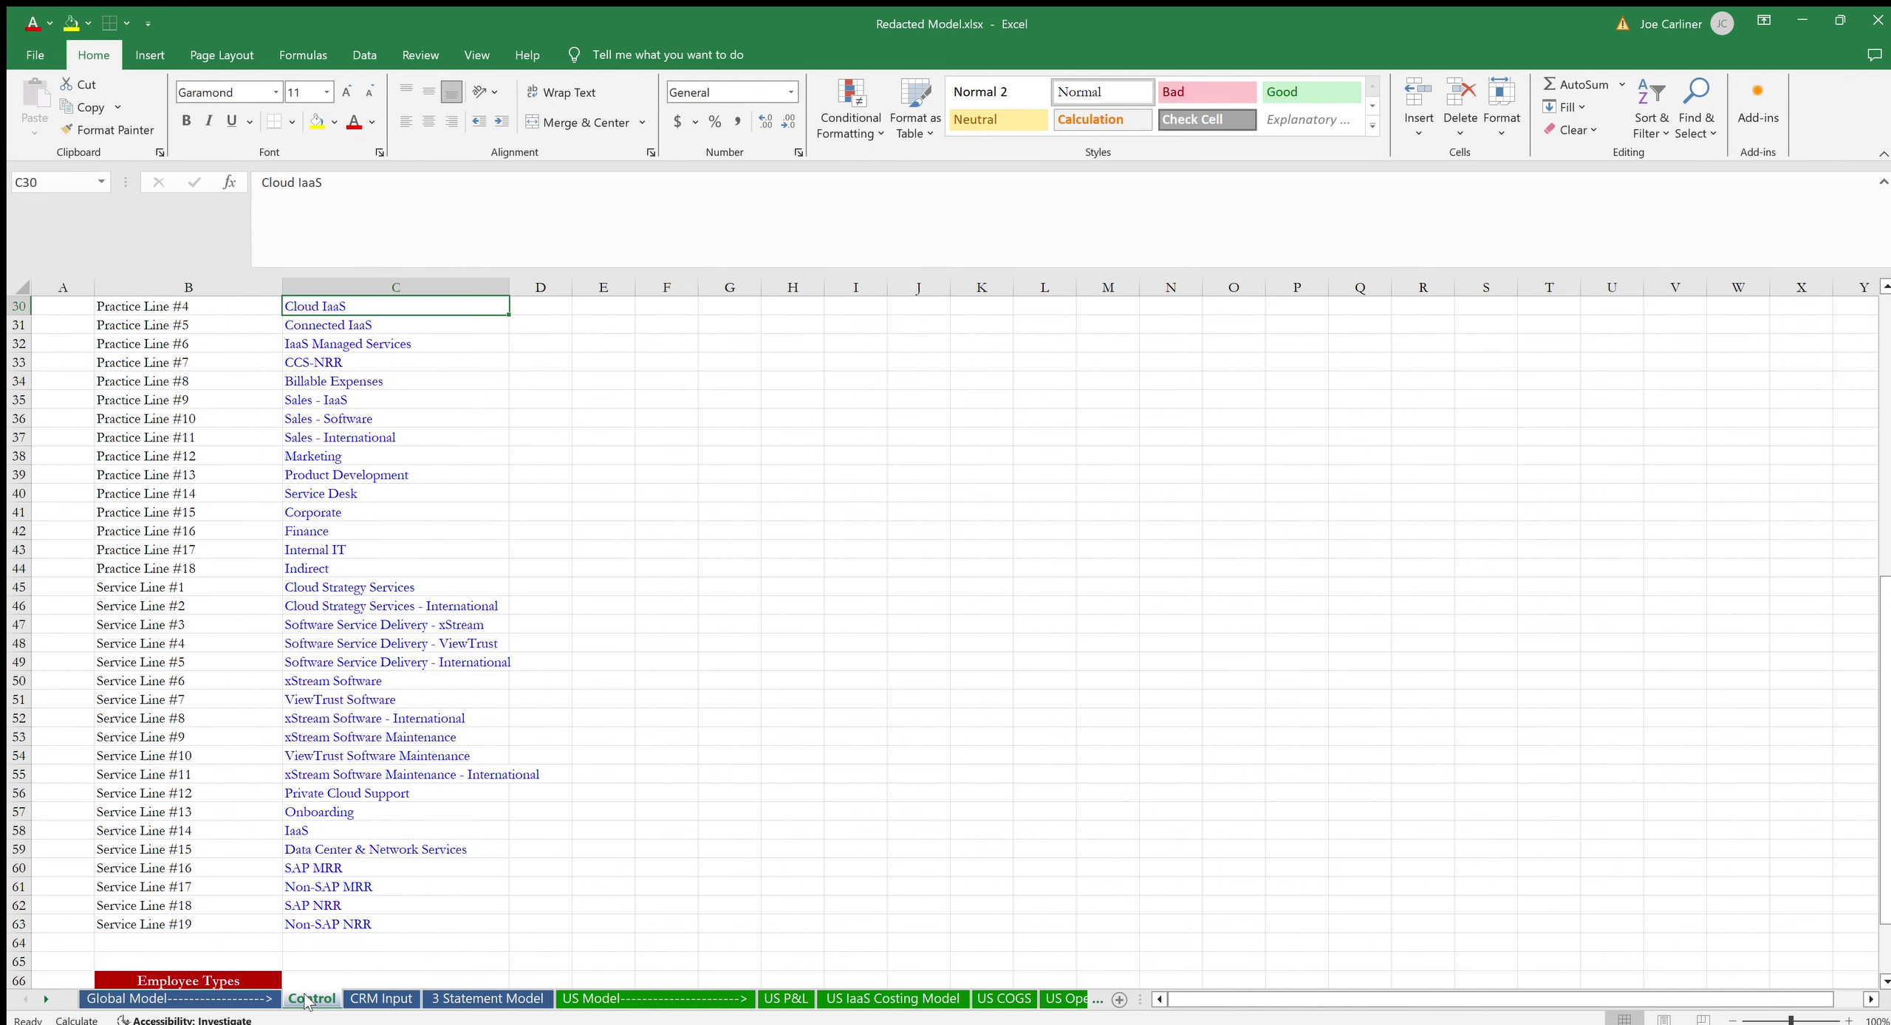
pyautogui.press('Up')
pyautogui.press('Up')
pyautogui.press('Up')
pyautogui.press('Up')
pyautogui.press('Up')
pyautogui.press('Up')
pyautogui.press('Up')
pyautogui.press('Up')
pyautogui.press('Up')
pyautogui.press('Up')
pyautogui.press('Up')
pyautogui.press('Up')
pyautogui.press('Up')
pyautogui.press('Up')
pyautogui.press('Up')
pyautogui.press('Up')
pyautogui.press('Up')
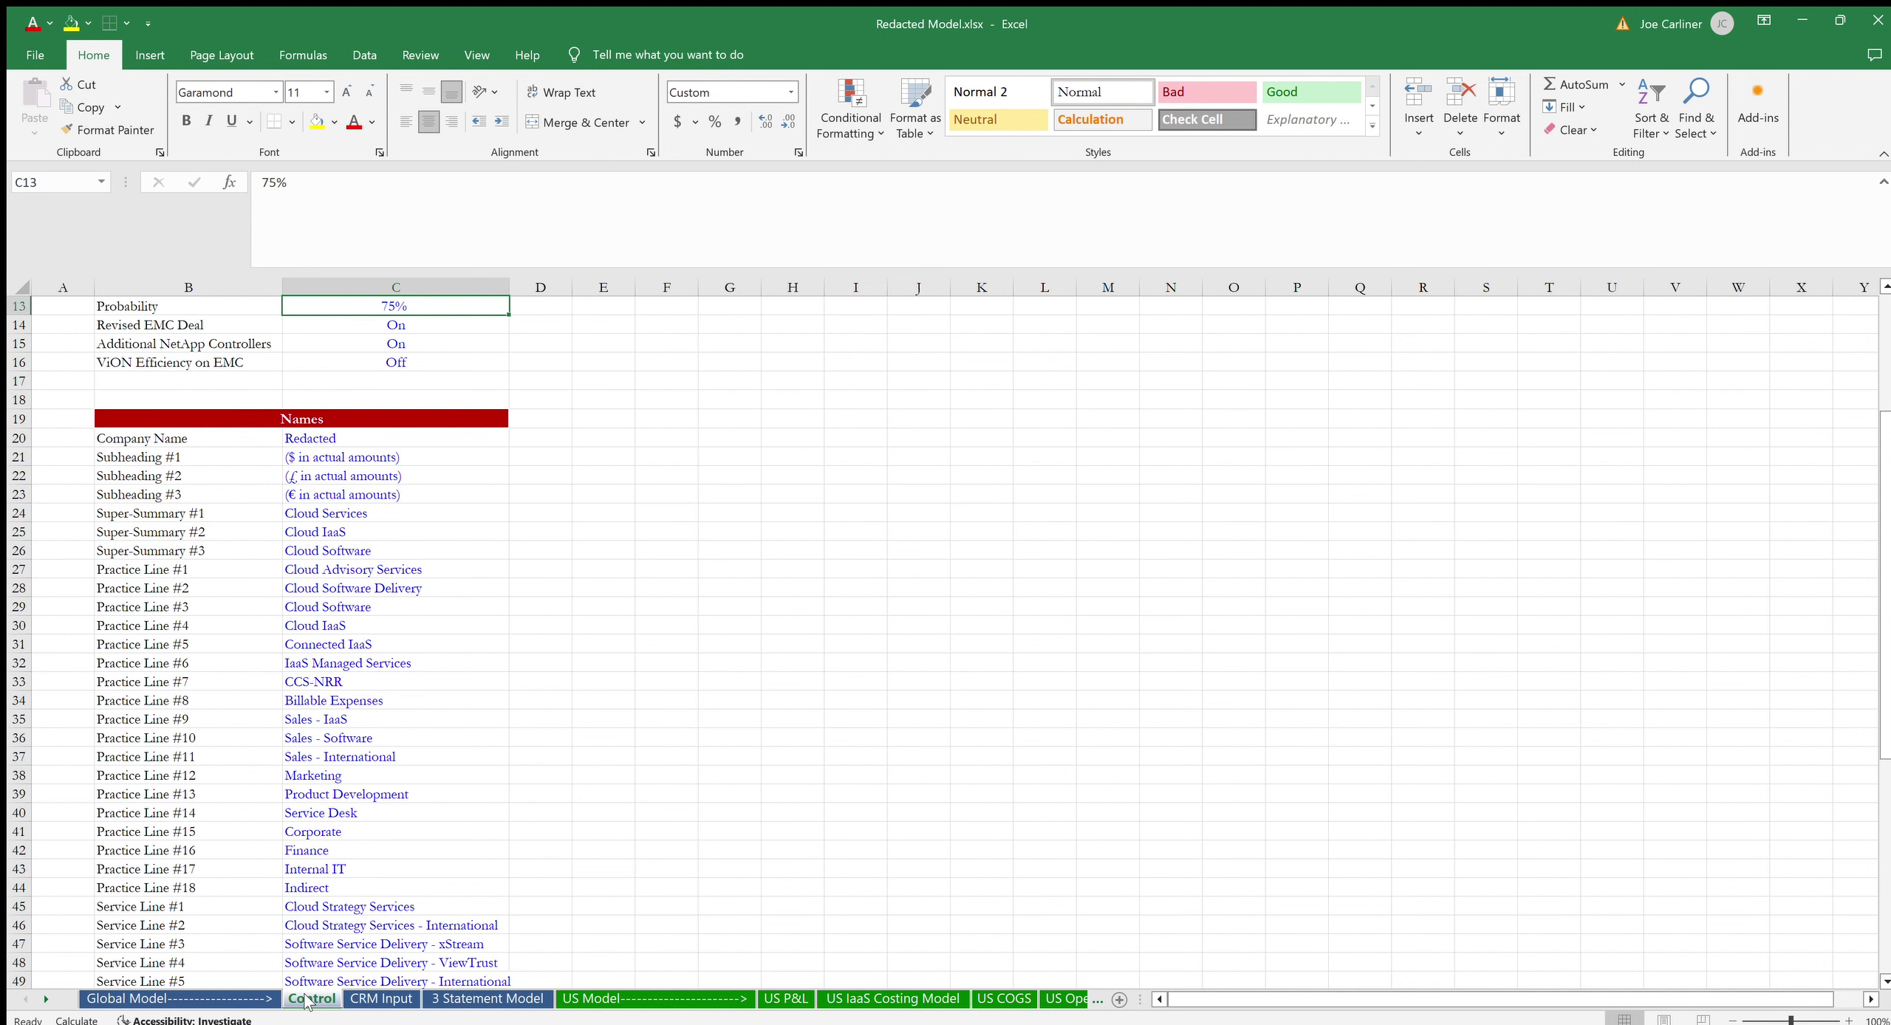
pyautogui.press('Up')
pyautogui.press('Up')
pyautogui.press('Up')
pyautogui.press('Up')
pyautogui.press('Up')
pyautogui.press('Up')
pyautogui.press('Up')
pyautogui.press('Up')
pyautogui.press('Up')
pyautogui.press('Up')
pyautogui.press('Up')
pyautogui.press('Up')
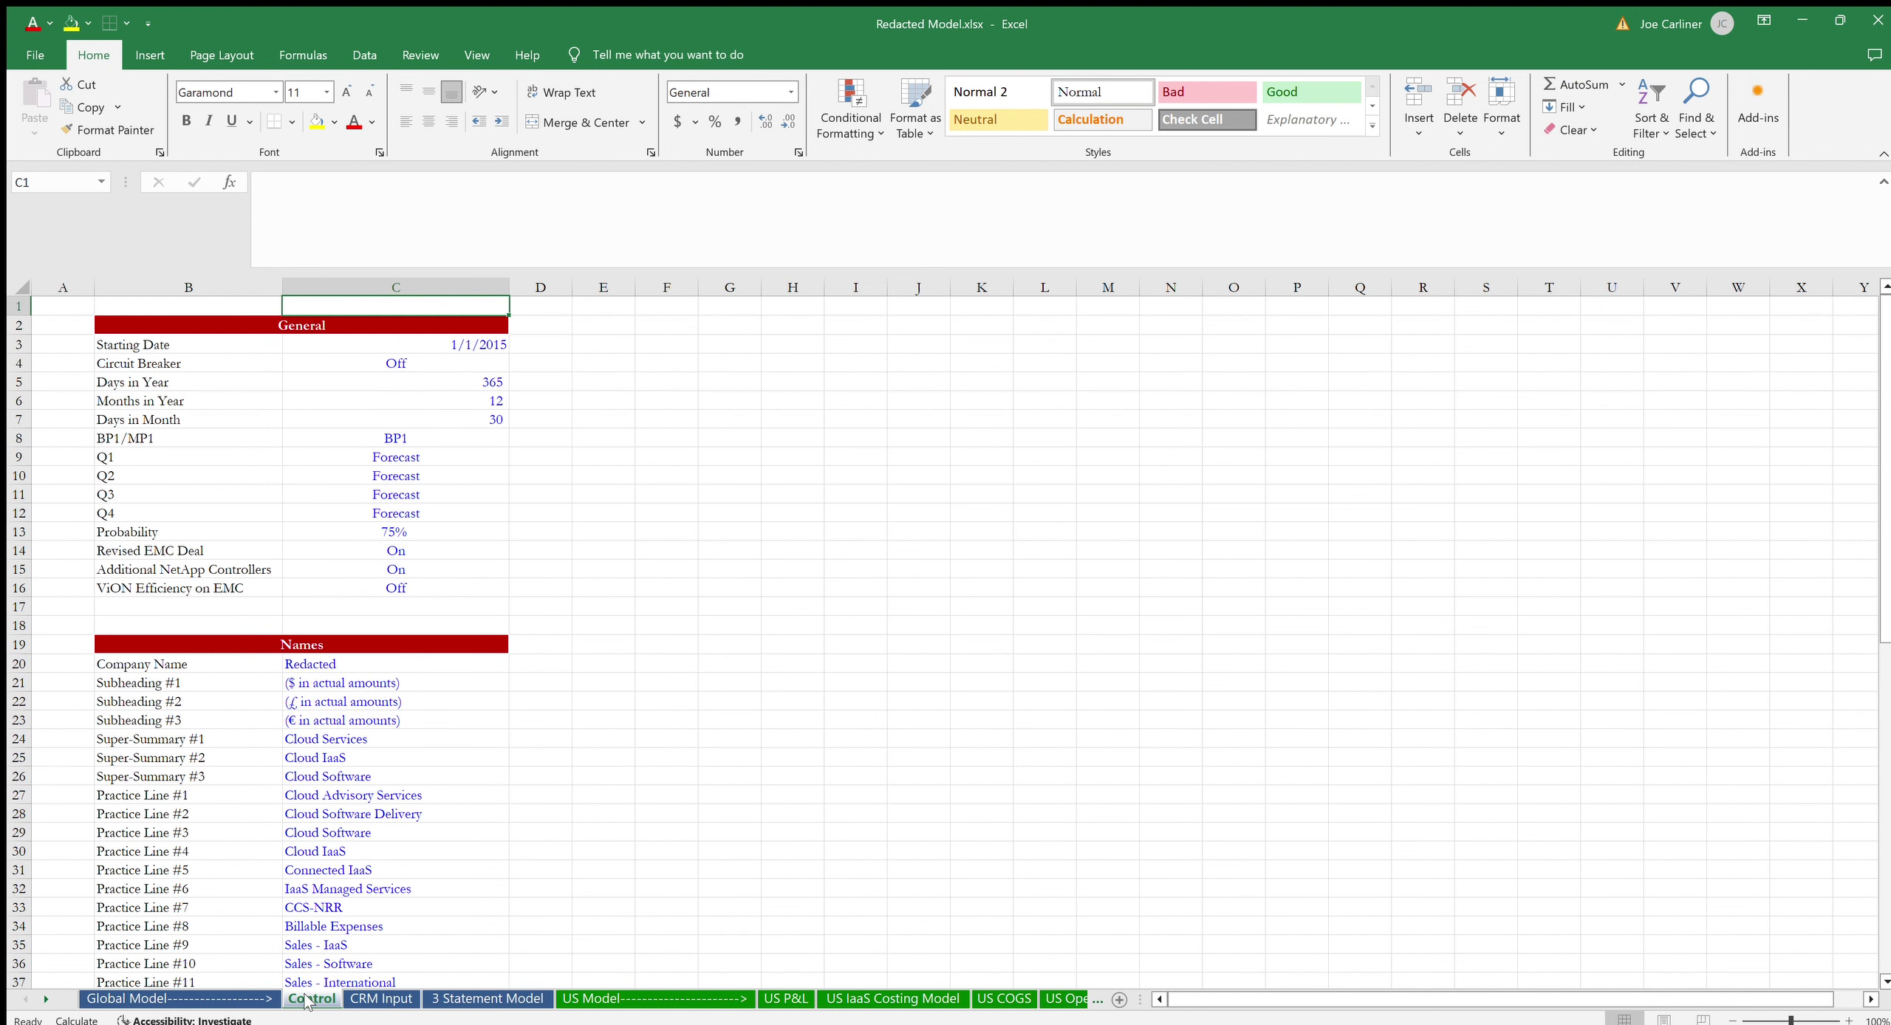
# Go through the General settings again and down to the Super-Summary #1 name in C24.
pyautogui.press('Down')
pyautogui.press('Down')
pyautogui.press('Down')
pyautogui.press('Down')
pyautogui.press('Down')
pyautogui.press('Down')
pyautogui.press('Down')
pyautogui.press('Down')
pyautogui.press('Down')
pyautogui.press('Down')
pyautogui.press('Down')
pyautogui.press('Down')
pyautogui.press('Down')
pyautogui.press('Down')
pyautogui.press('Down')
pyautogui.press('Down')
pyautogui.press('Down')
pyautogui.press('Down')
pyautogui.press('Down')
pyautogui.press('Down')
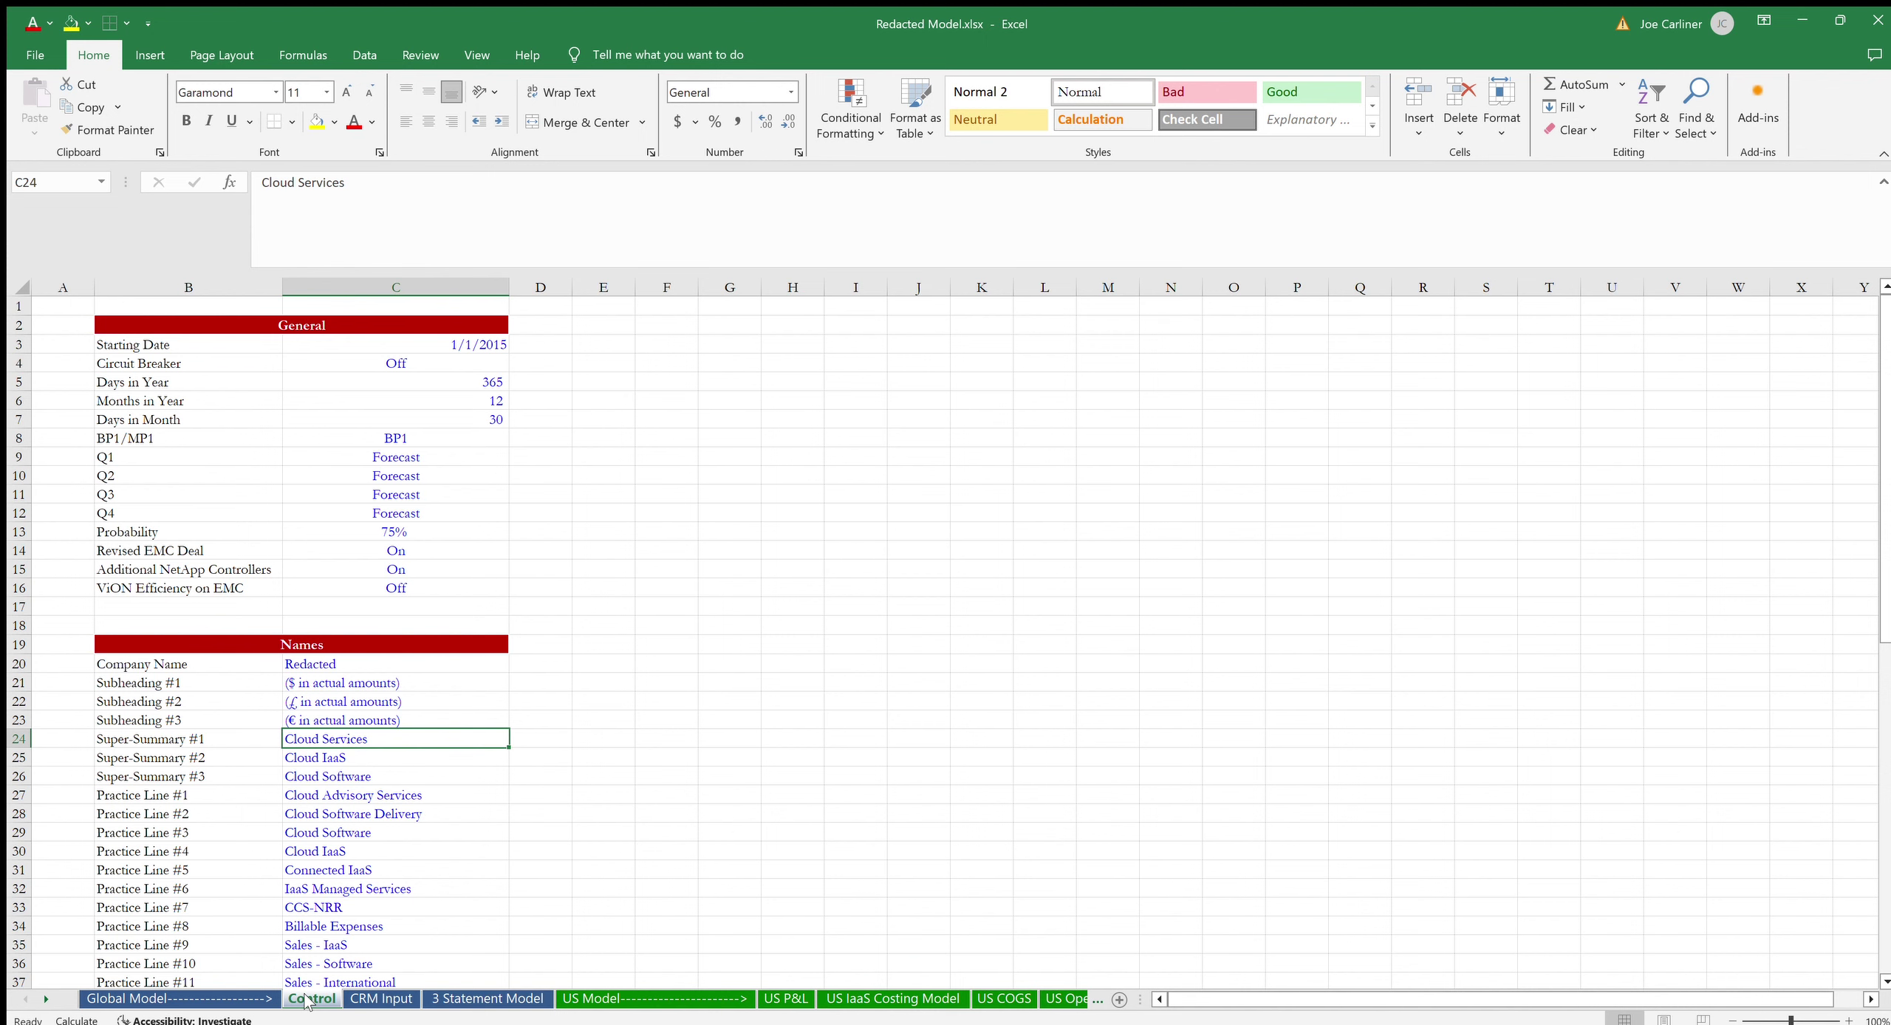
# Switch to the CRM Input sheet and go to cell C1 above the US monthly revenue table.
pyautogui.hotkey('ctrl', 'pagedown')
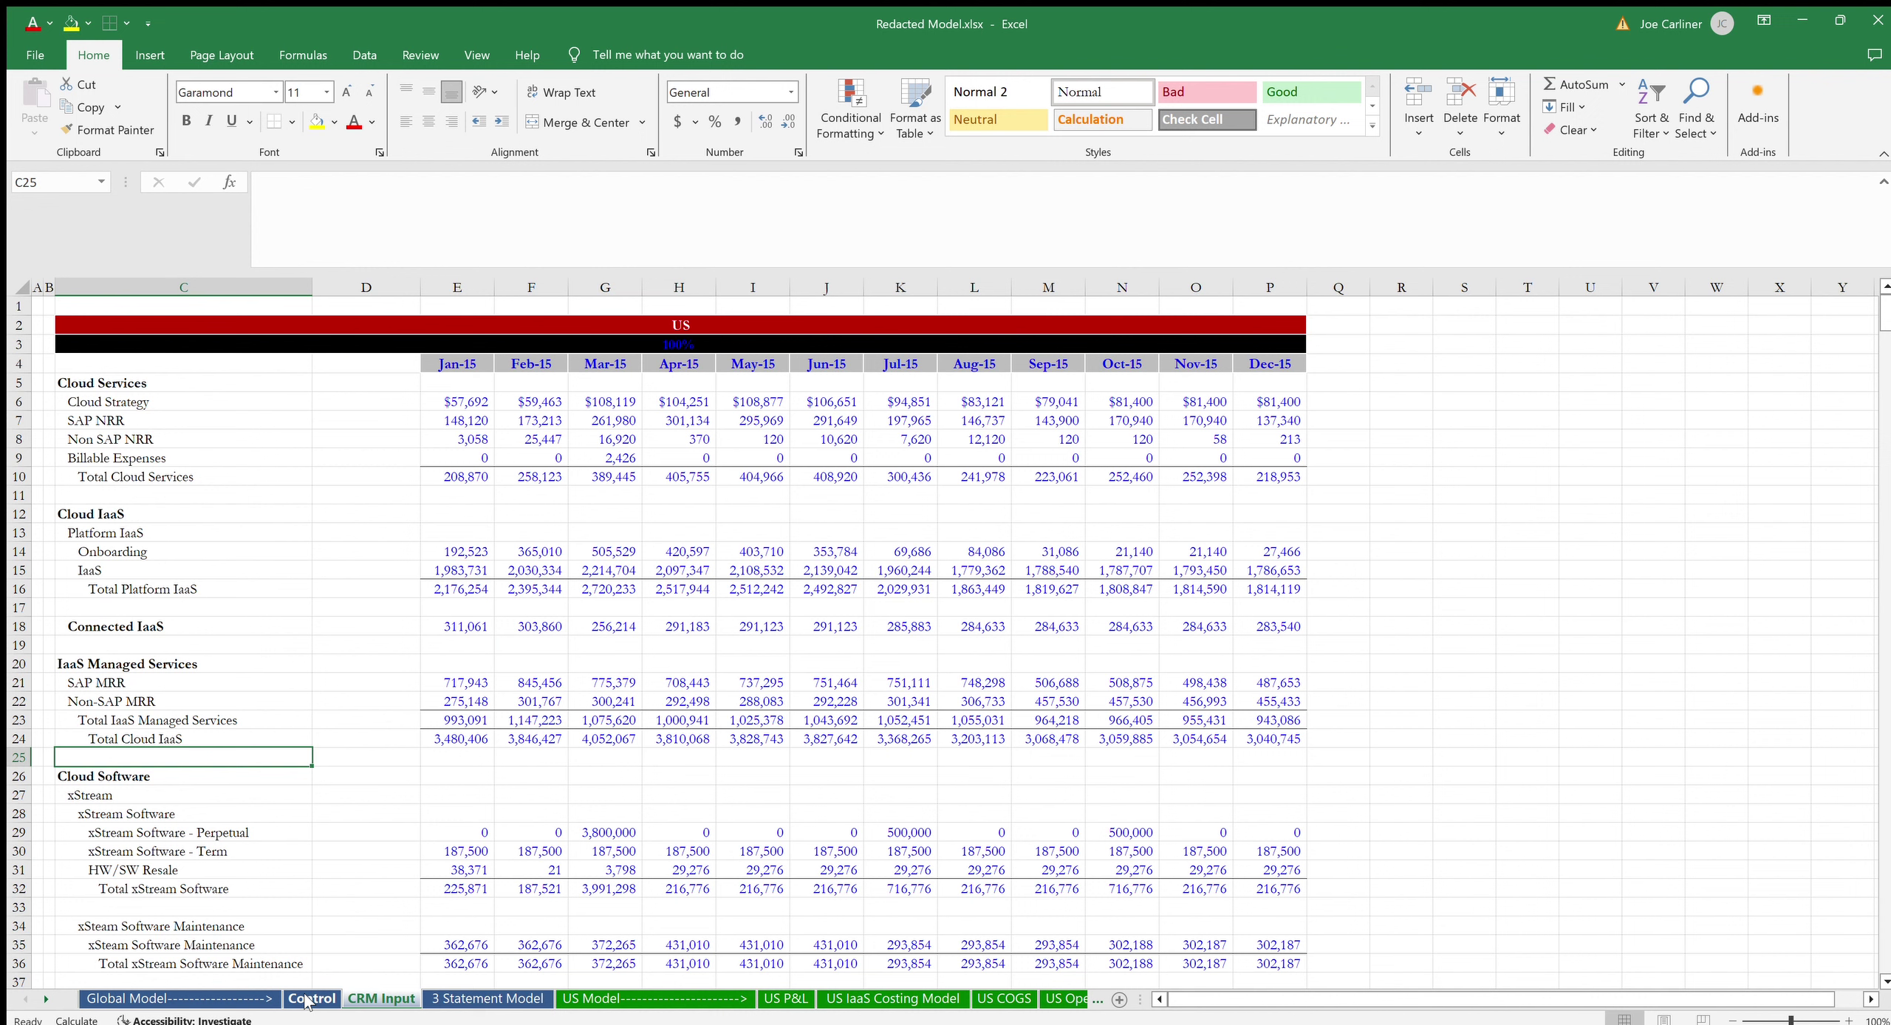
pyautogui.press('Up')
pyautogui.press('Up')
pyautogui.press('Up')
pyautogui.press('Up')
pyautogui.press('Up')
pyautogui.press('Up')
pyautogui.press('Up')
pyautogui.press('Up')
pyautogui.press('Up')
pyautogui.press('Up')
pyautogui.press('Up')
pyautogui.press('Up')
pyautogui.press('Up')
pyautogui.press('Up')
pyautogui.press('Up')
pyautogui.press('Up')
pyautogui.press('Up')
pyautogui.press('Up')
pyautogui.press('Up')
pyautogui.press('Up')
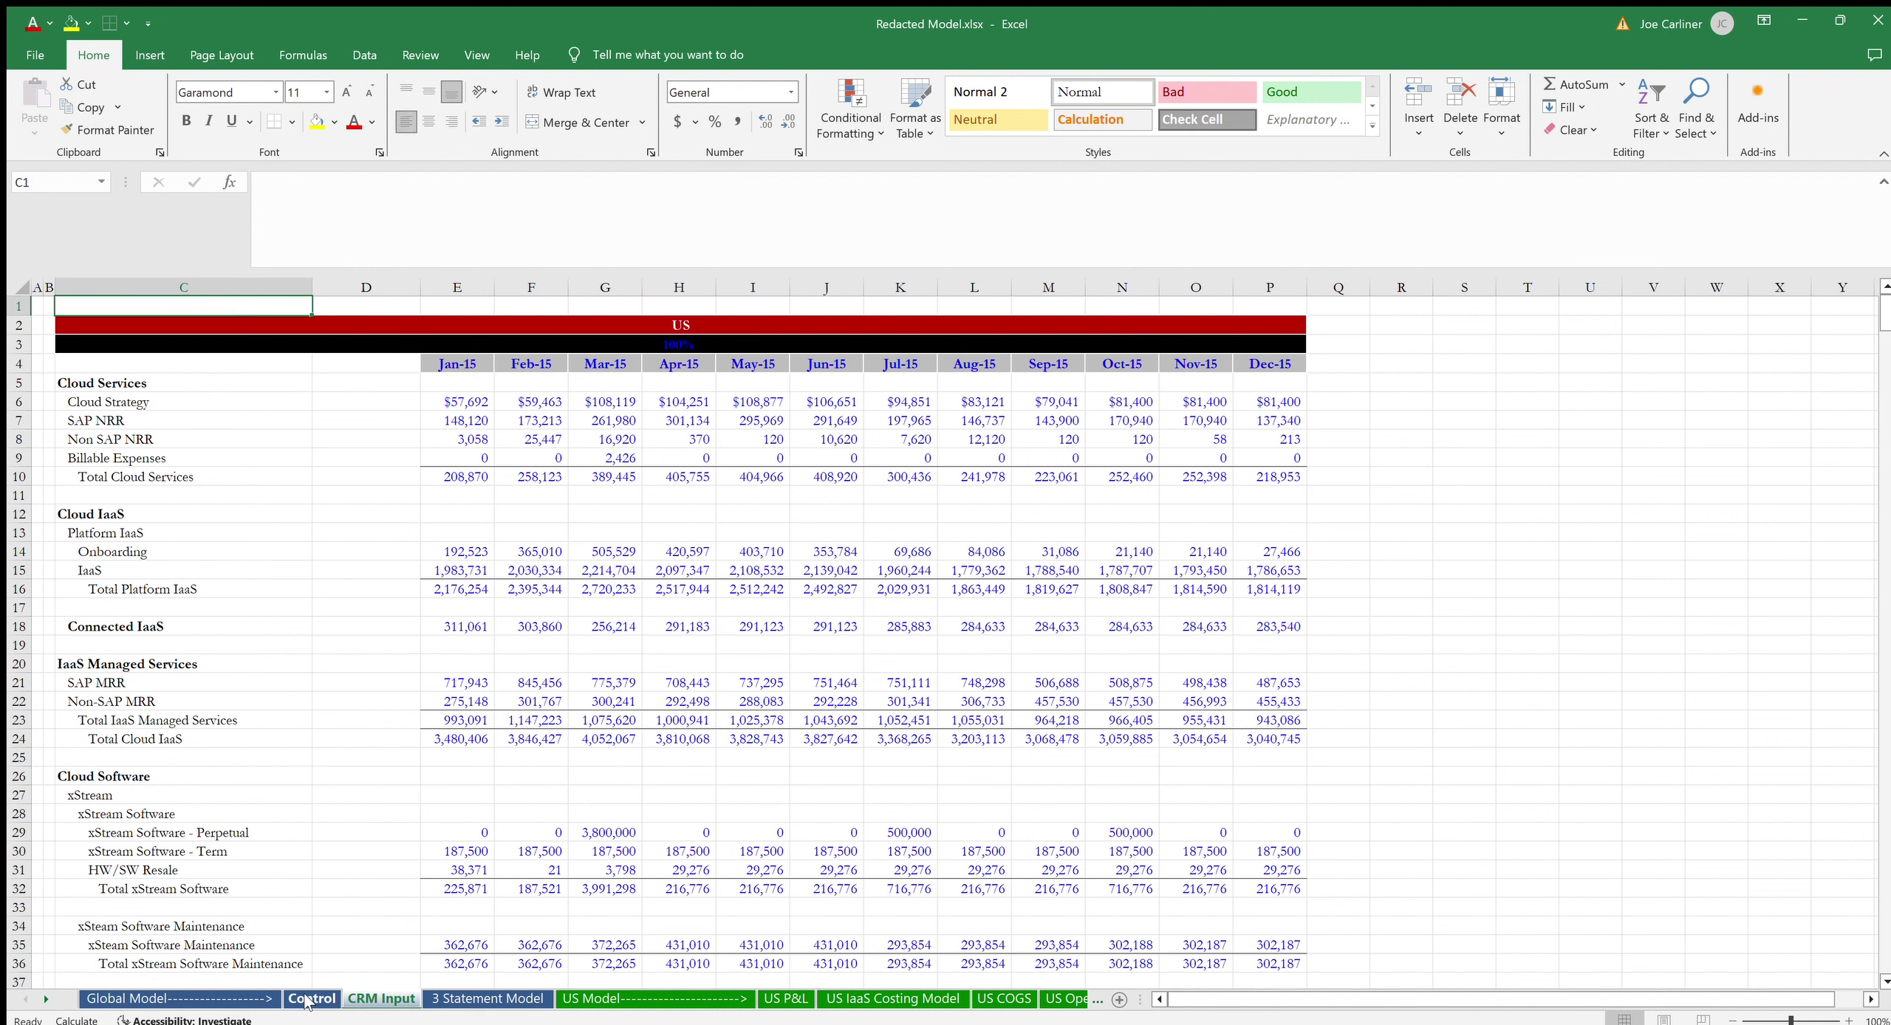
# Look down the US monthly revenue table from Cloud Services to the Platform IaaS heading in C13.
pyautogui.press('Down')
pyautogui.press('Down')
pyautogui.press('Down')
pyautogui.press('Down')
pyautogui.press('Down')
pyautogui.press('Down')
pyautogui.press('Down')
pyautogui.press('Down')
pyautogui.press('Down')
pyautogui.press('Down')
pyautogui.press('Down')
pyautogui.press('Down')
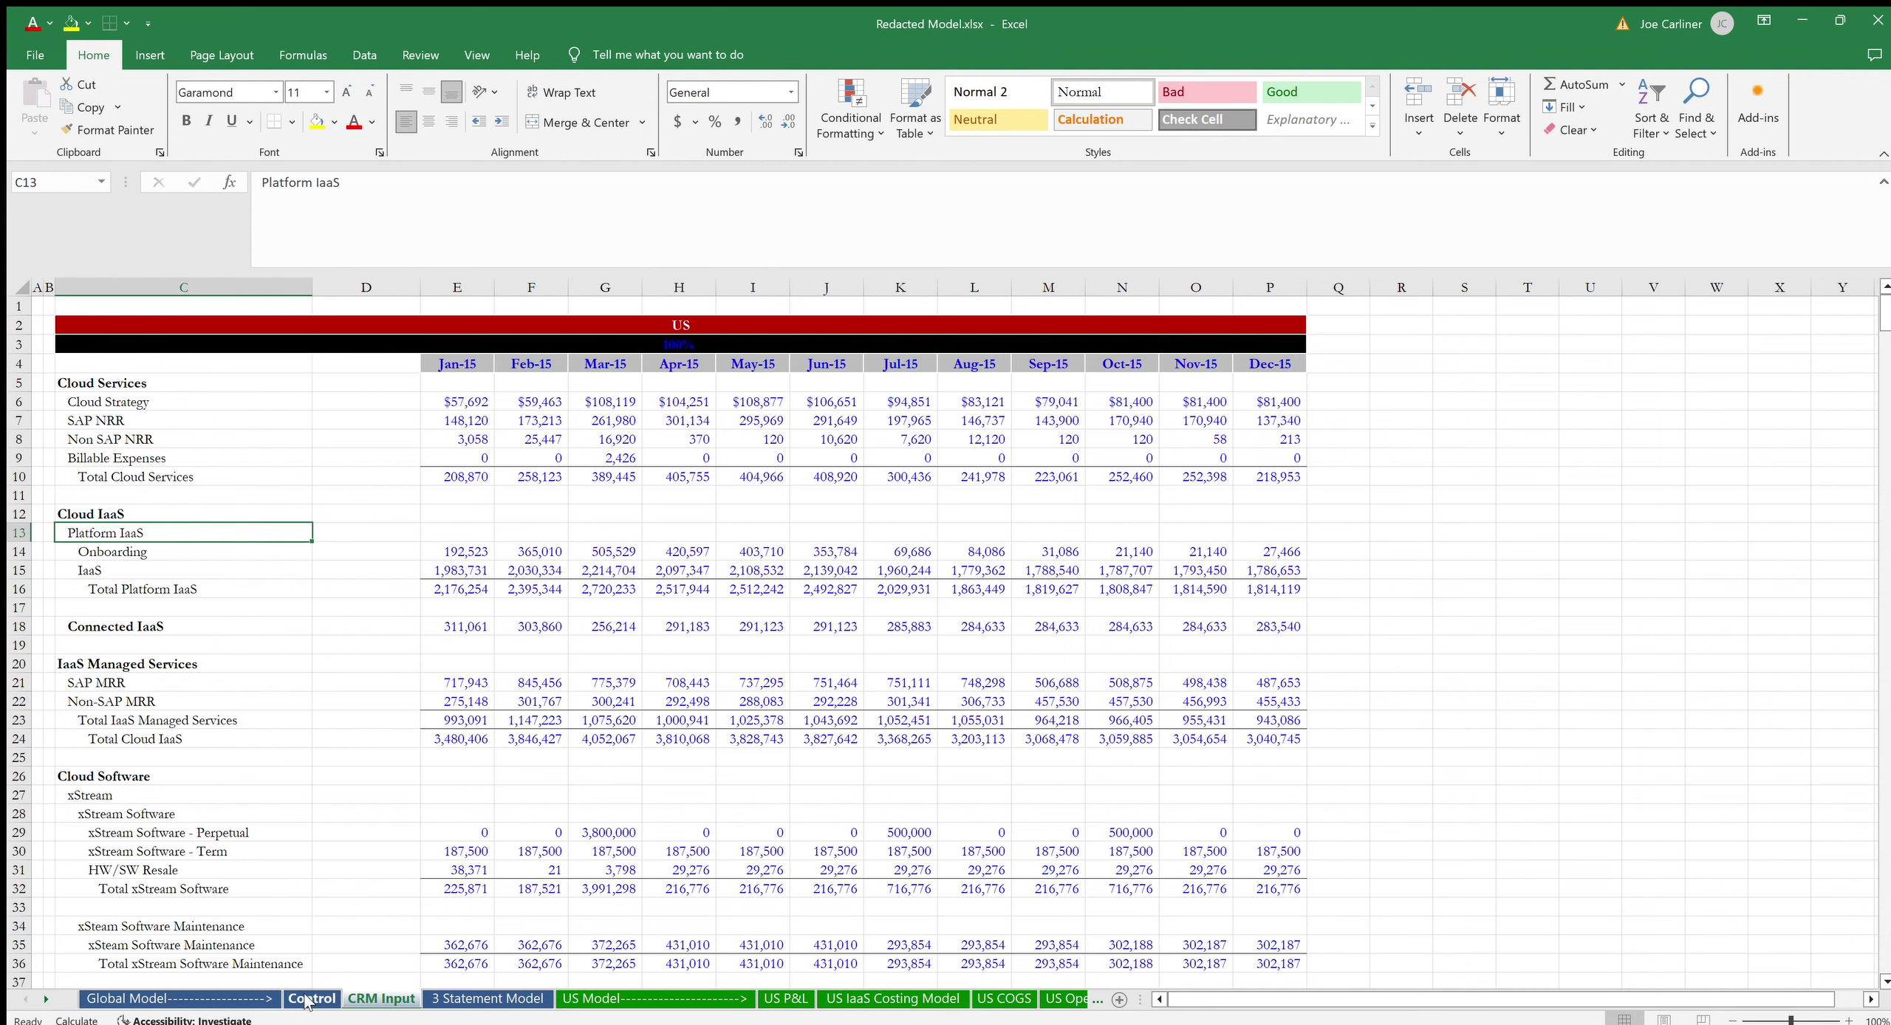
# Switch to the 3 Statement Model sheet and move up past the Accounts Receivable table to column A above Asset Tables.
pyautogui.click(306, 996)
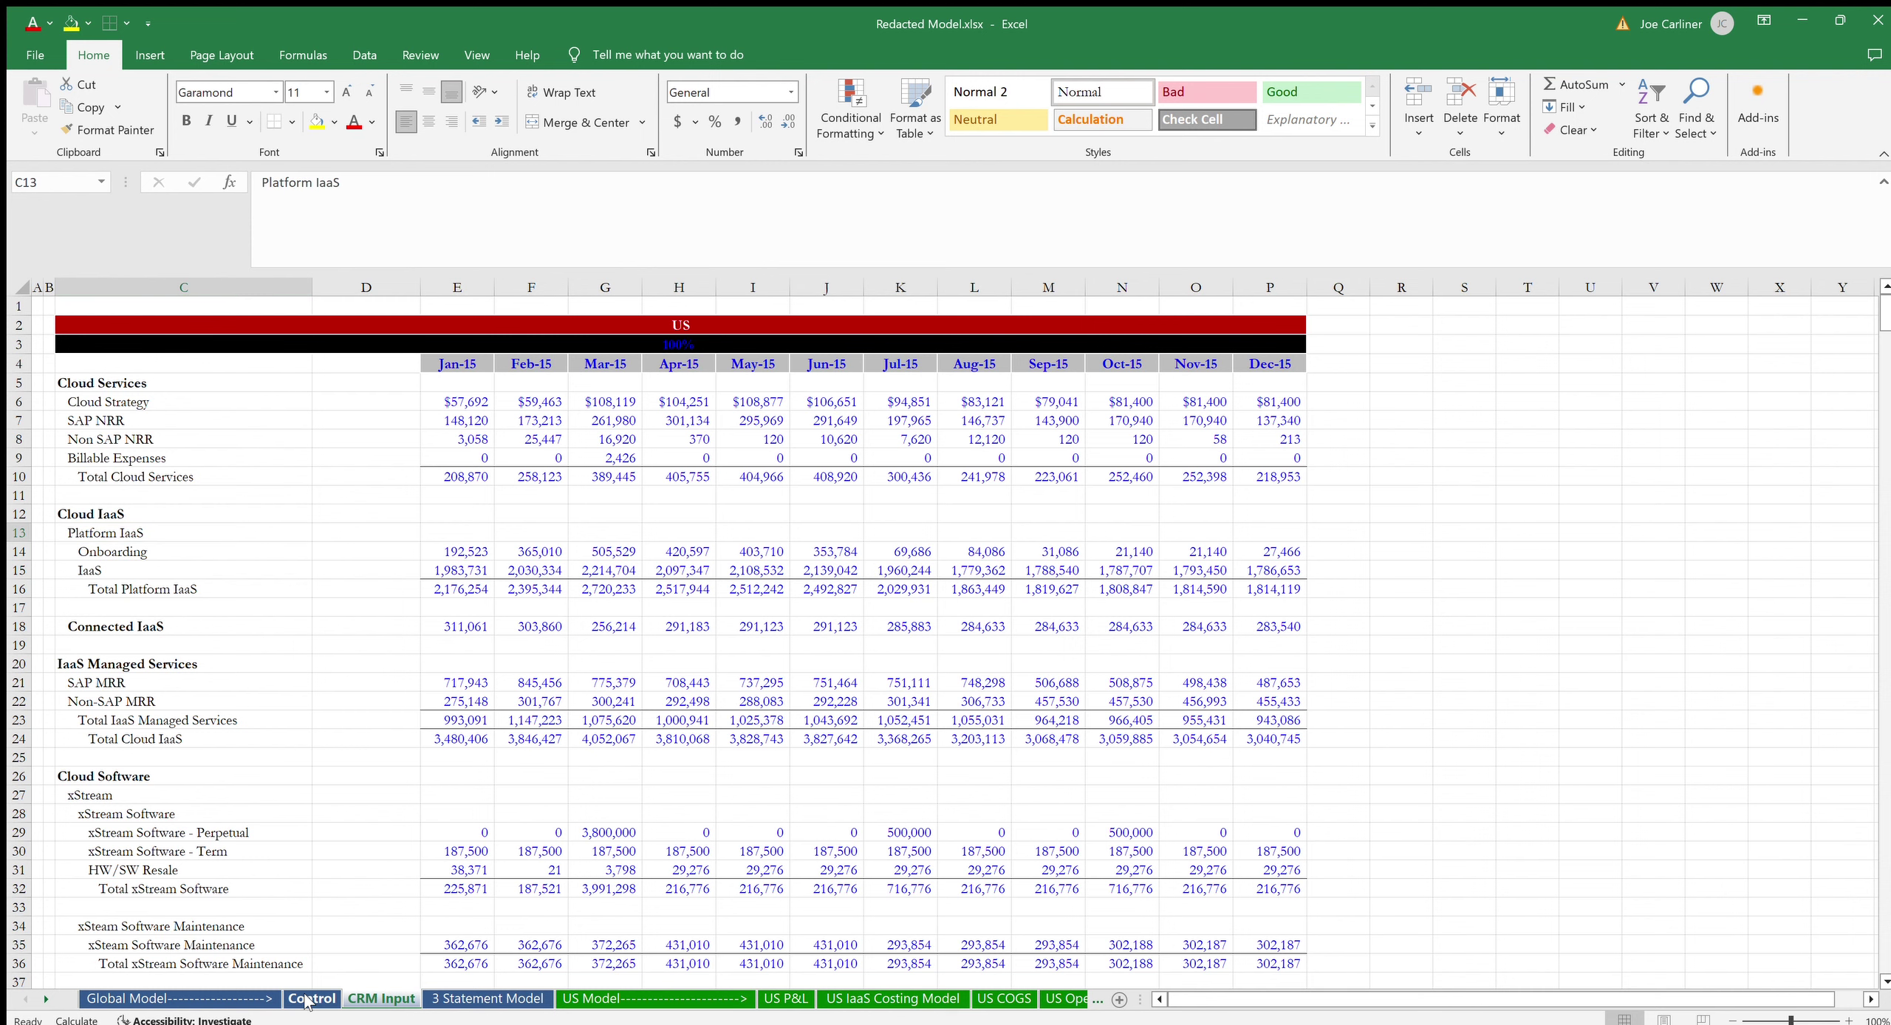
pyautogui.hotkey('ctrl', 'pagedown')
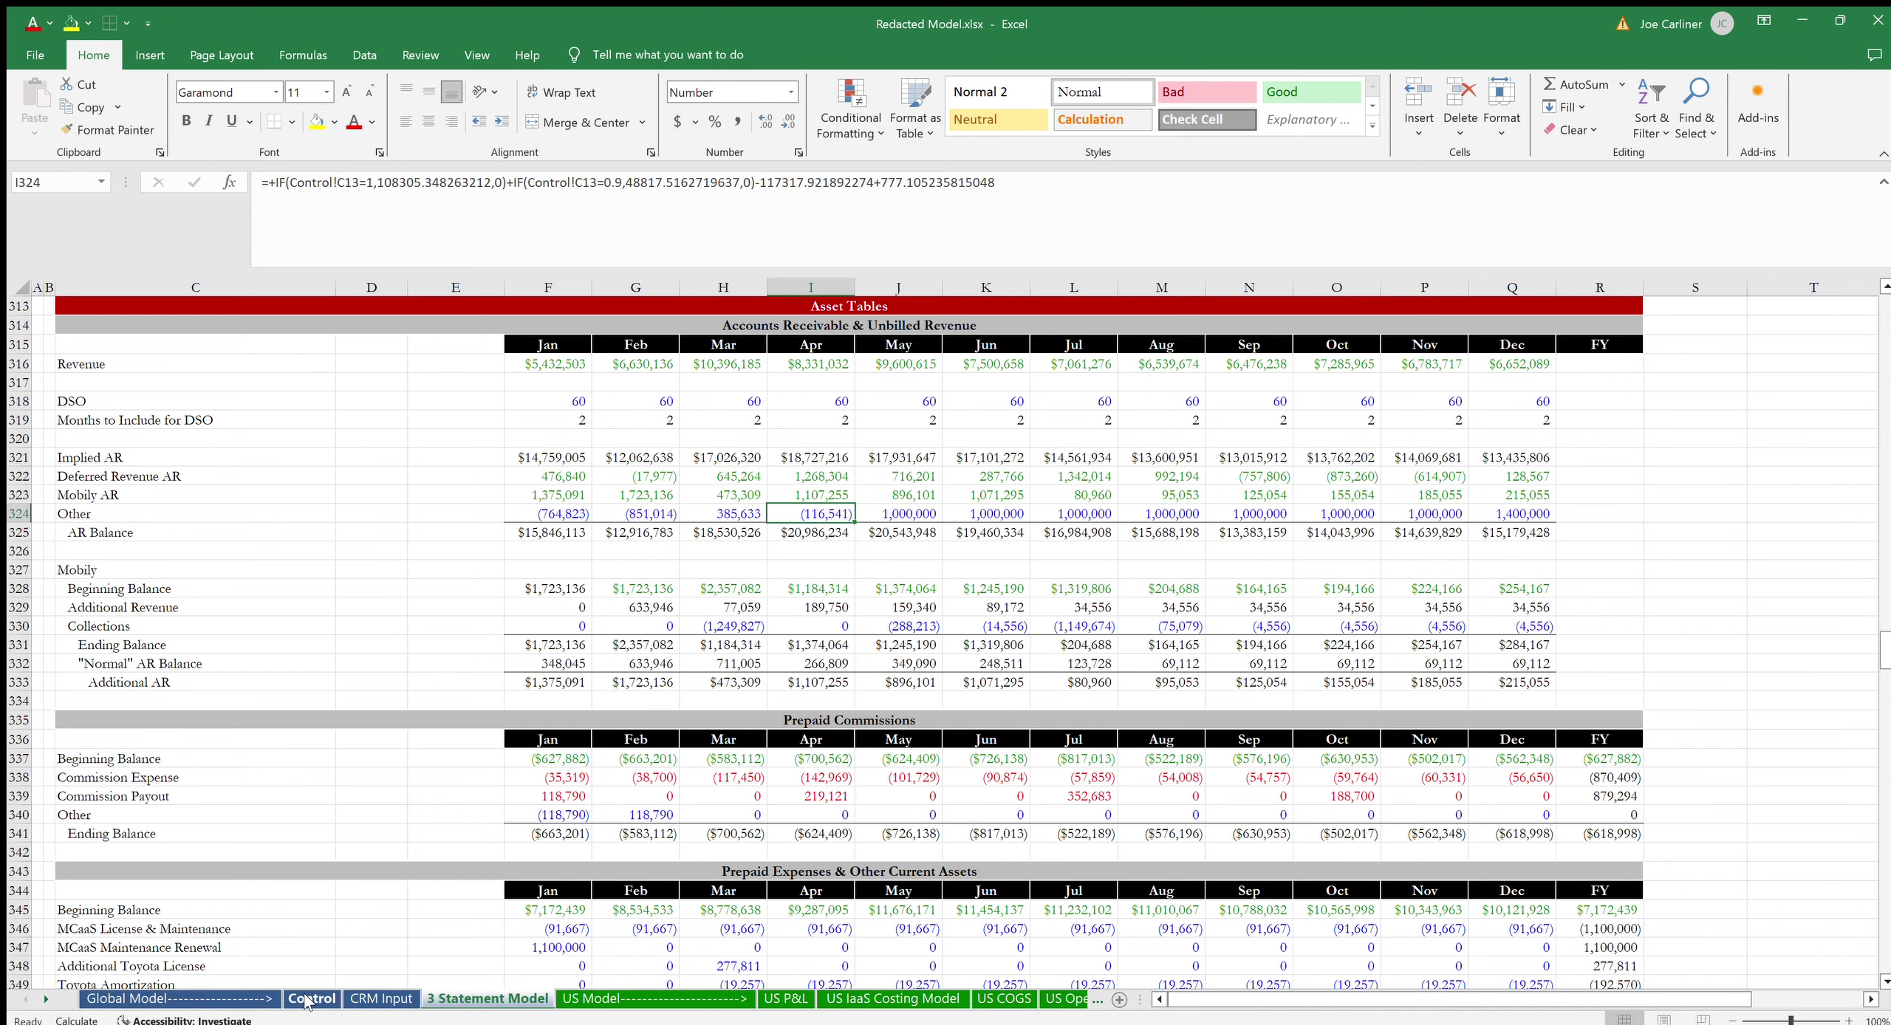
pyautogui.press('Up')
pyautogui.press('Up')
pyautogui.press('Up')
pyautogui.press('Up')
pyautogui.press('Up')
pyautogui.press('Up')
pyautogui.press('Up')
pyautogui.press('Up')
pyautogui.press('Up')
pyautogui.press('Up')
pyautogui.press('Up')
pyautogui.press('Up')
pyautogui.press('Up')
pyautogui.press('Up')
pyautogui.press('Up')
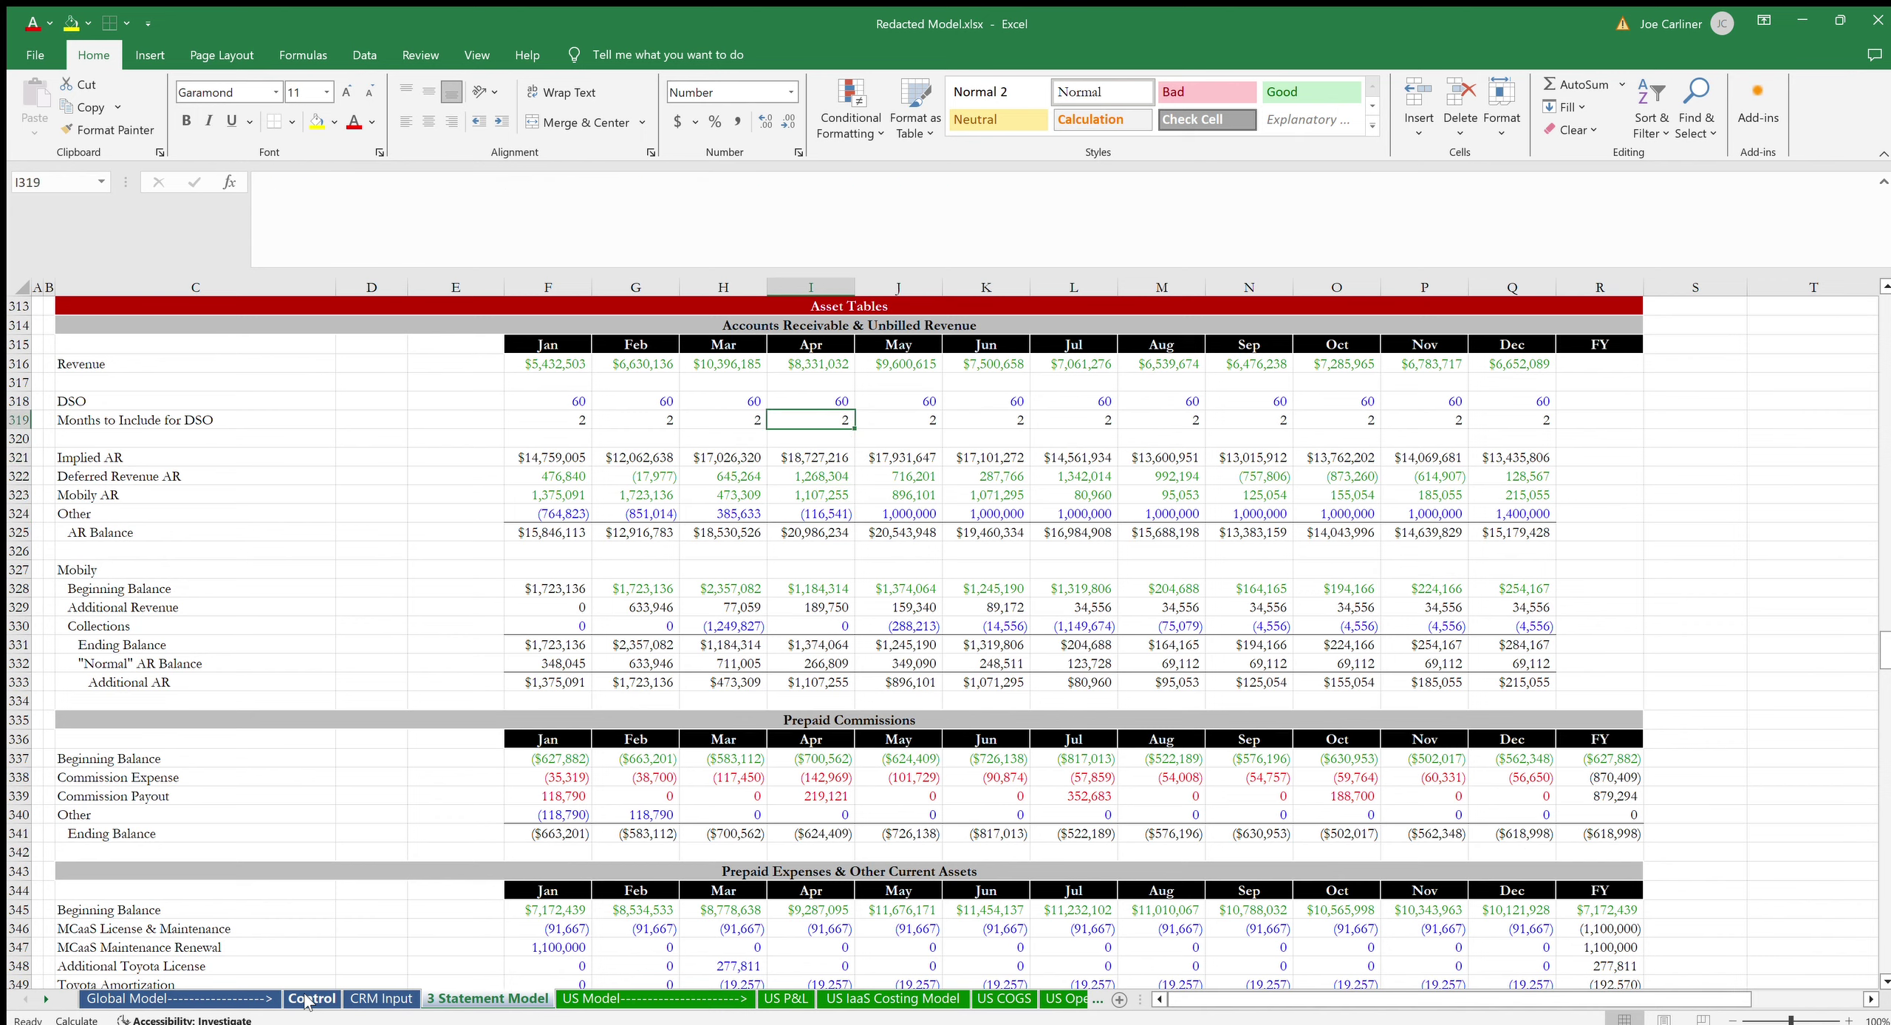
pyautogui.press('Up')
pyautogui.press('Home')
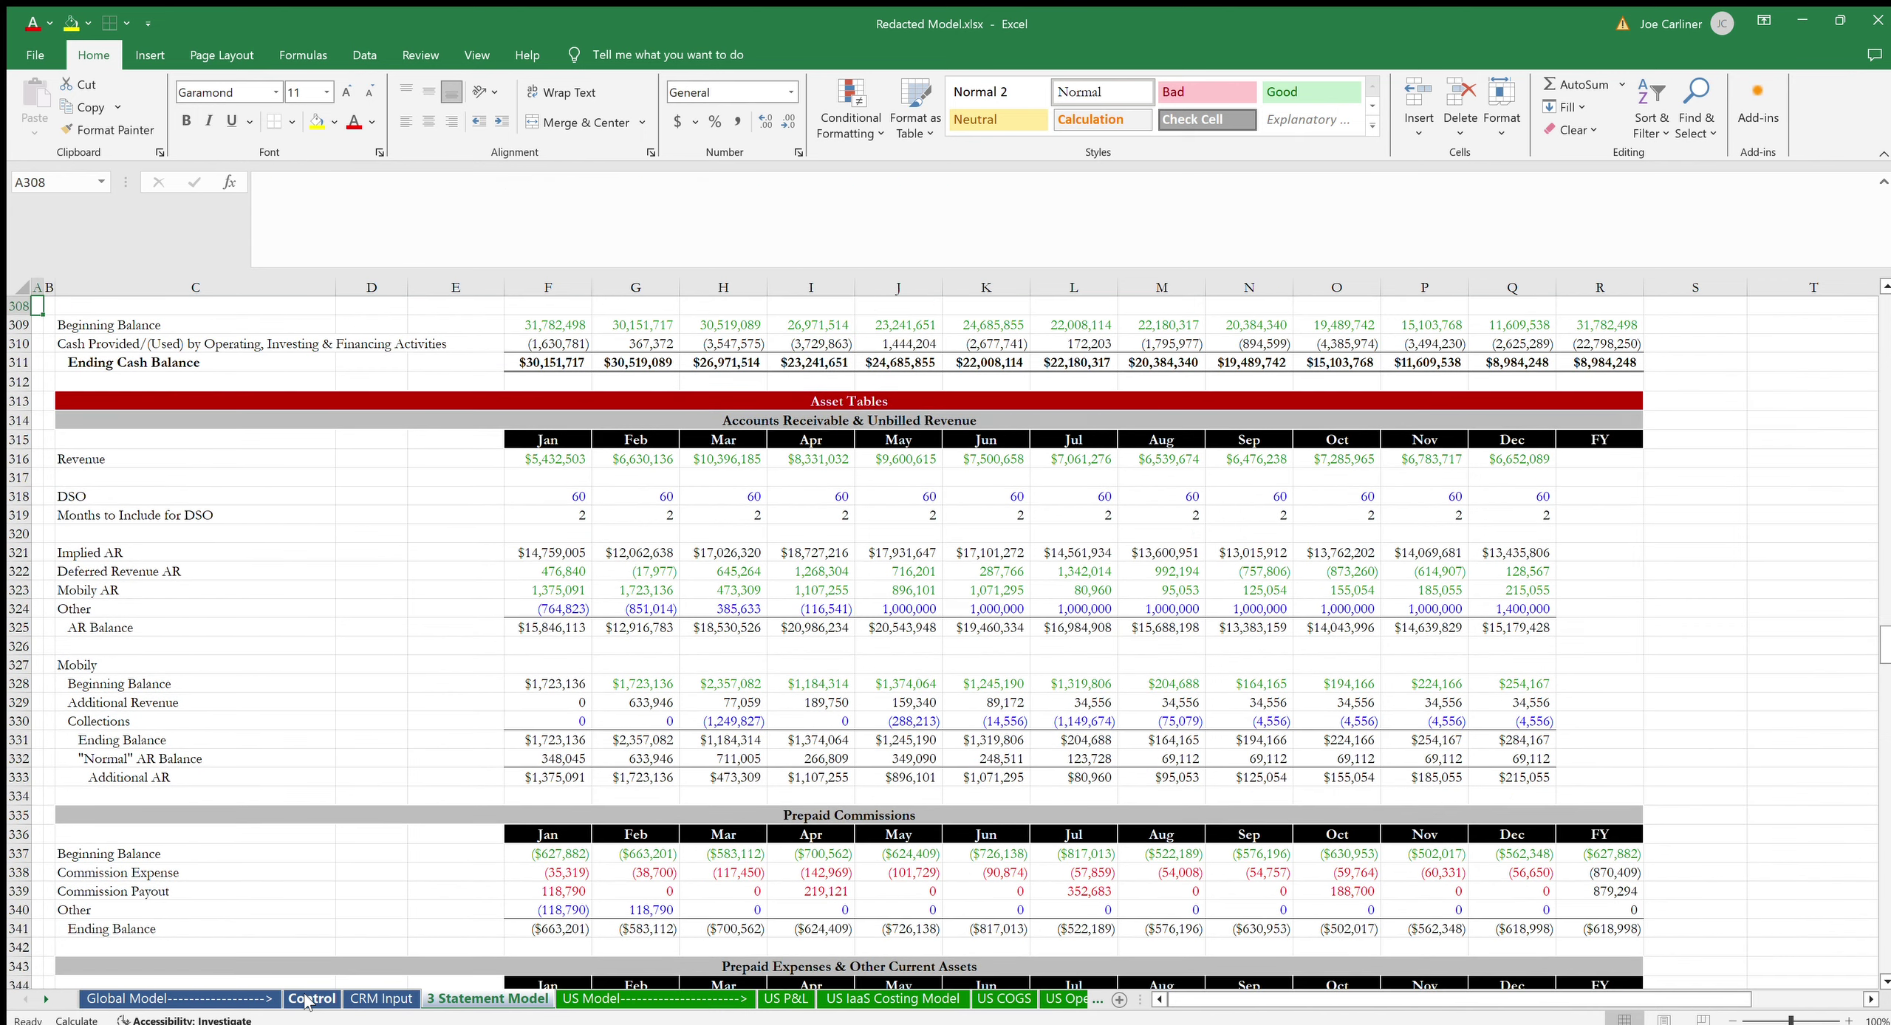
# Jump up past the Balance Sheet to the Income Statement's month header row at the top of the sheet.
pyautogui.hotkey('ctrl', 'Up')
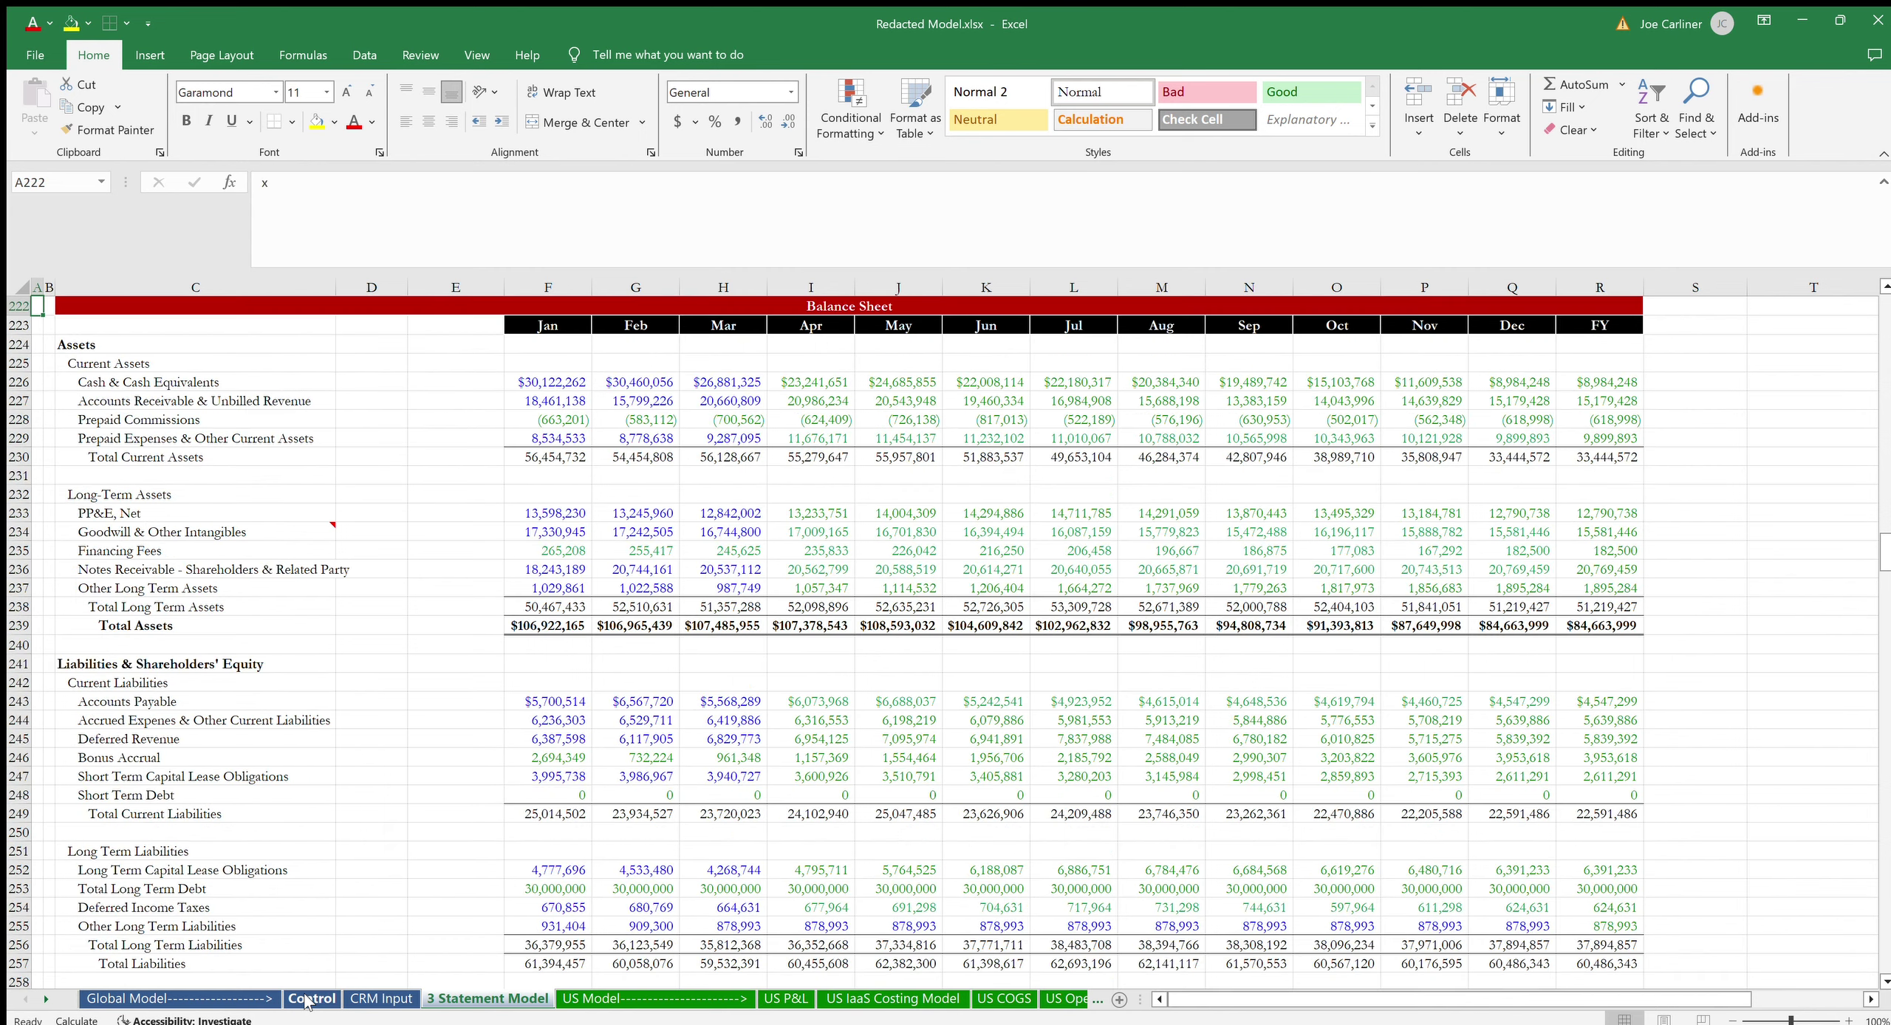
pyautogui.hotkey('ctrl', 'Home')
pyautogui.hotkey('ctrl', 'Down')
pyautogui.hotkey('ctrl', 'Down')
pyautogui.hotkey('ctrl', 'Down')
pyautogui.hotkey('ctrl', 'Down')
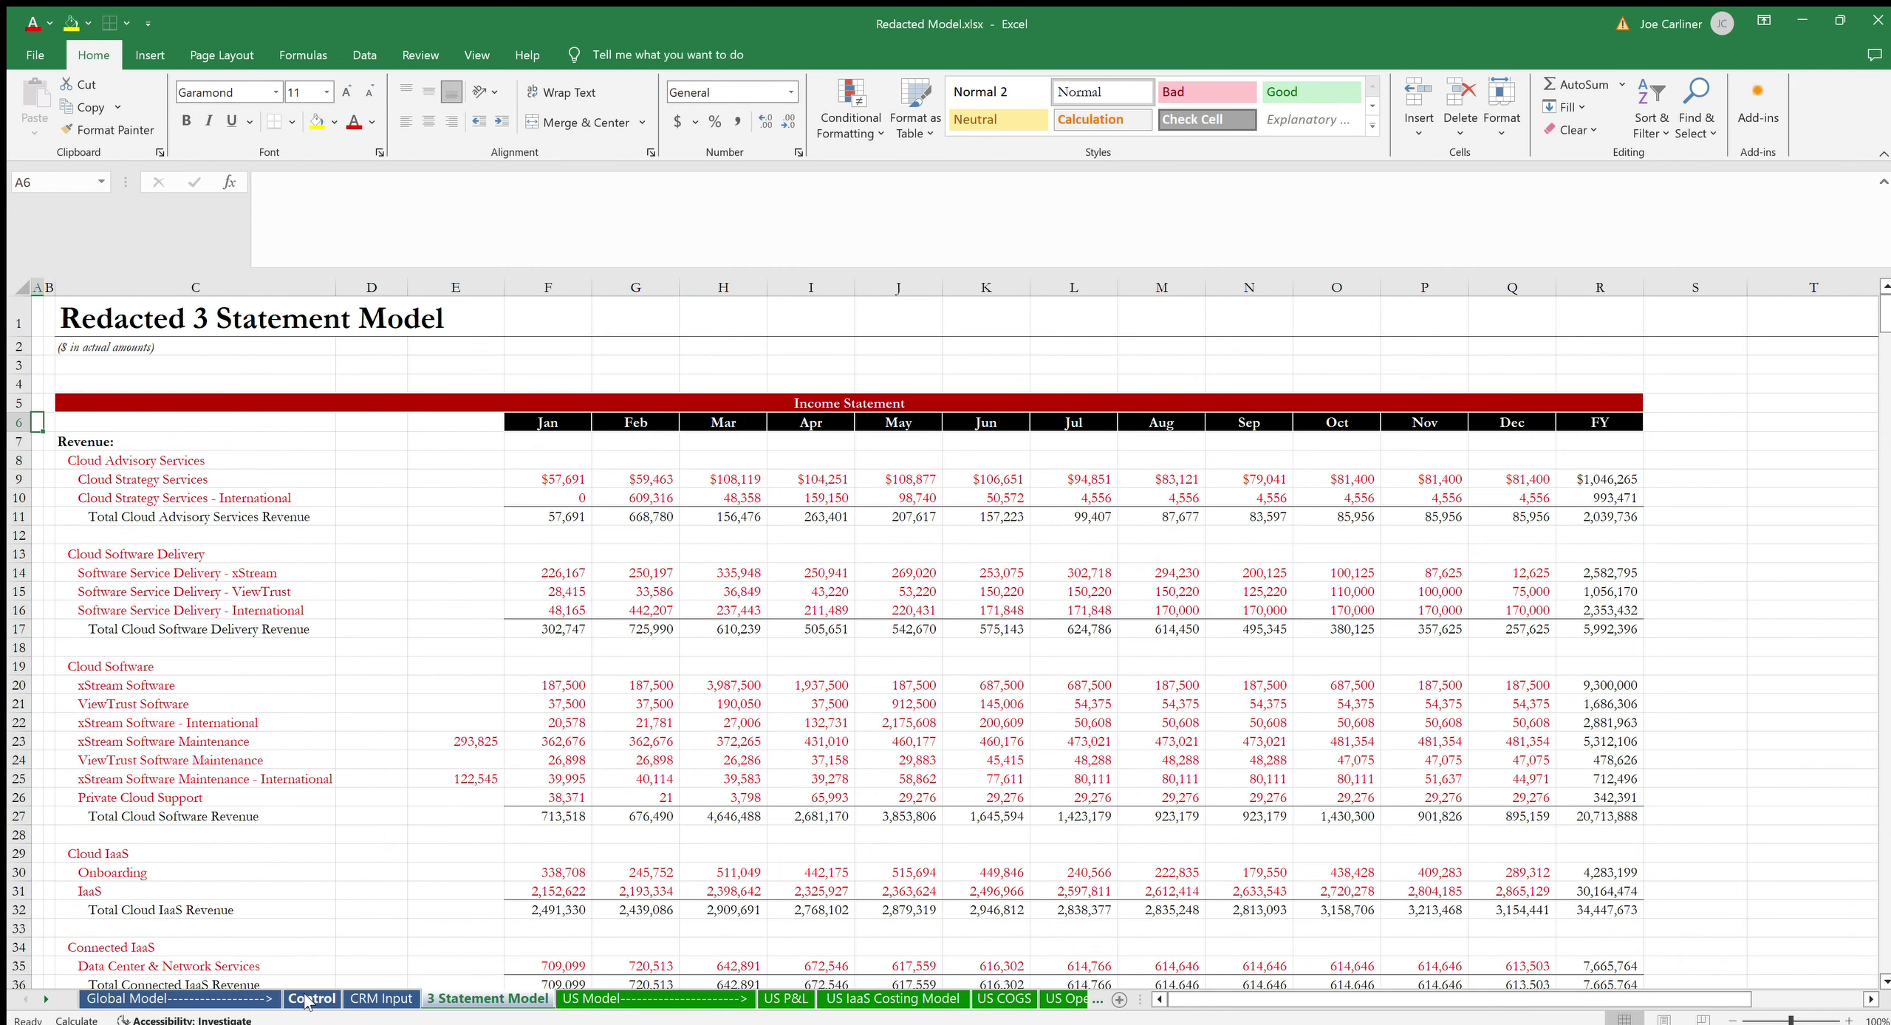
# Examine the Income Statement revenue lines from Cloud Advisory Services down to the February SAP MRR formula in G39.
pyautogui.press('Right')
pyautogui.press('Right')
pyautogui.press('Right')
pyautogui.press('Right')
pyautogui.press('Right')
pyautogui.press('Right')
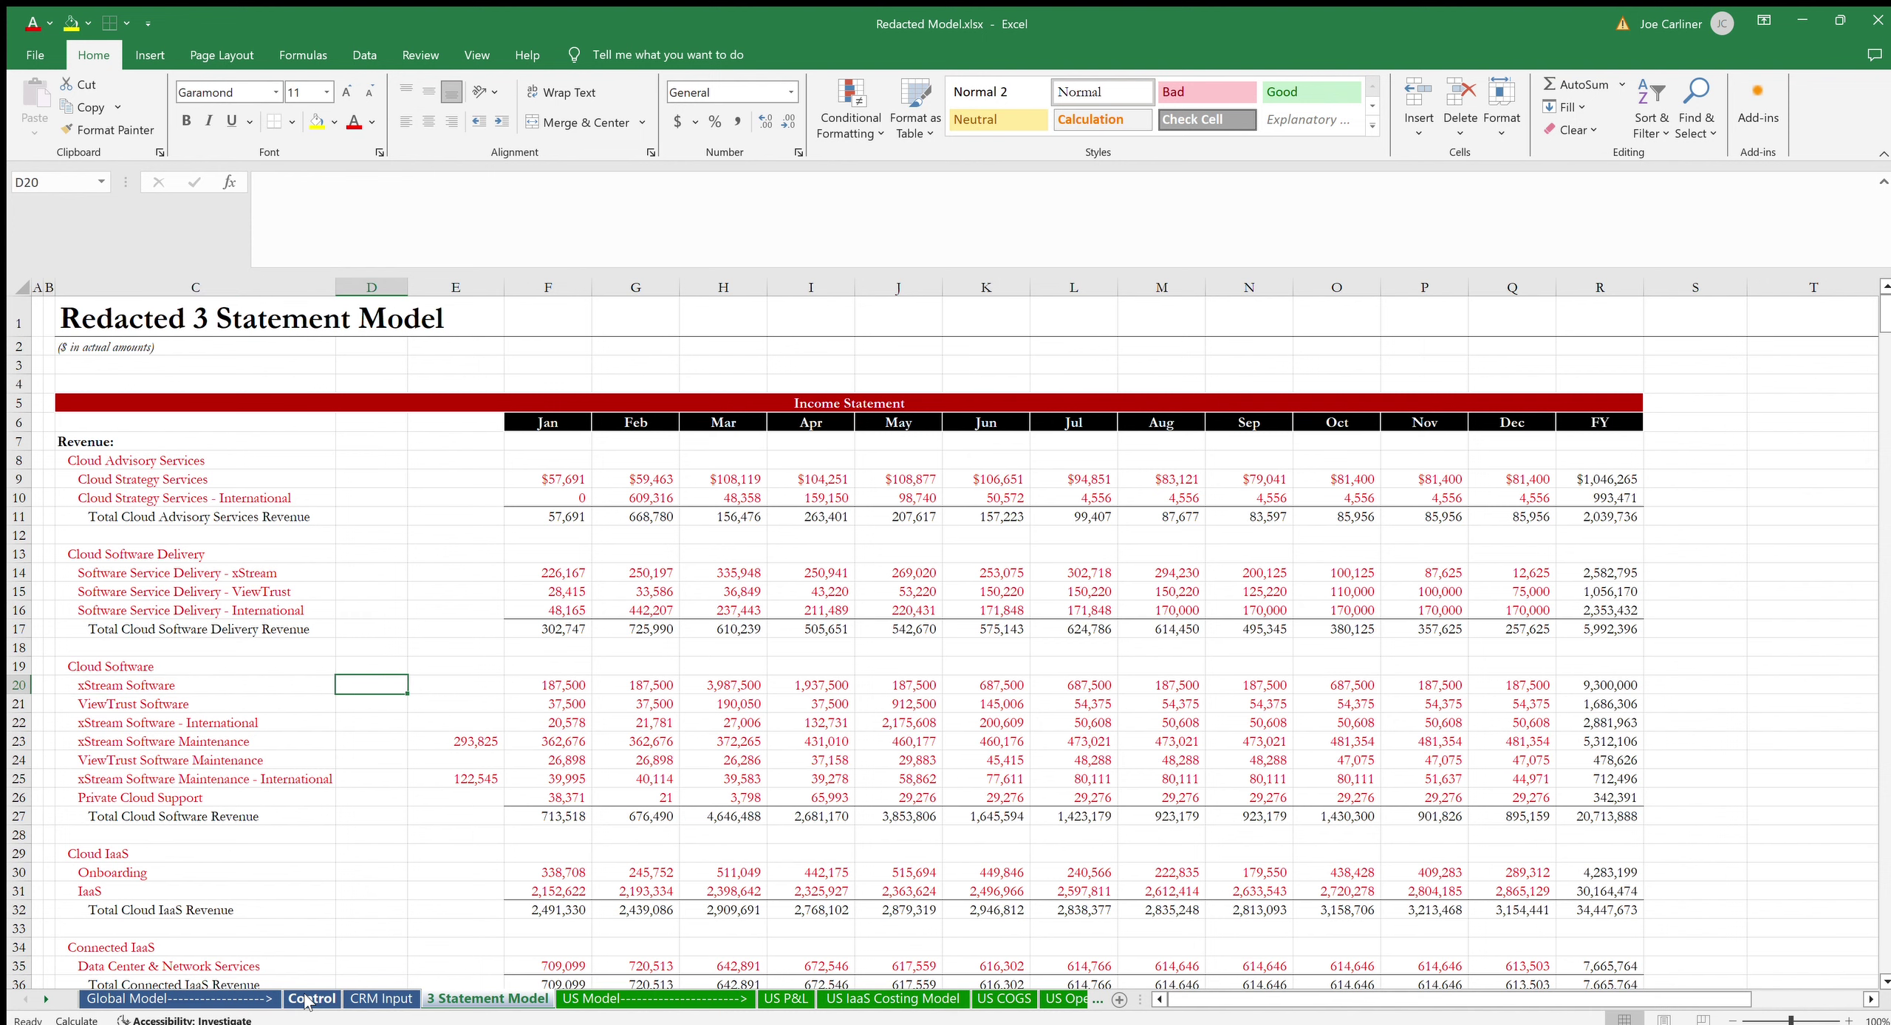
pyautogui.press('Down')
pyautogui.press('Down')
pyautogui.press('Down')
pyautogui.press('Down')
pyautogui.press('Down')
pyautogui.press('Down')
pyautogui.press('Down')
pyautogui.press('Down')
pyautogui.press('Down')
pyautogui.press('Down')
pyautogui.press('Down')
pyautogui.press('Down')
pyautogui.press('Down')
pyautogui.press('Down')
pyautogui.press('Down')
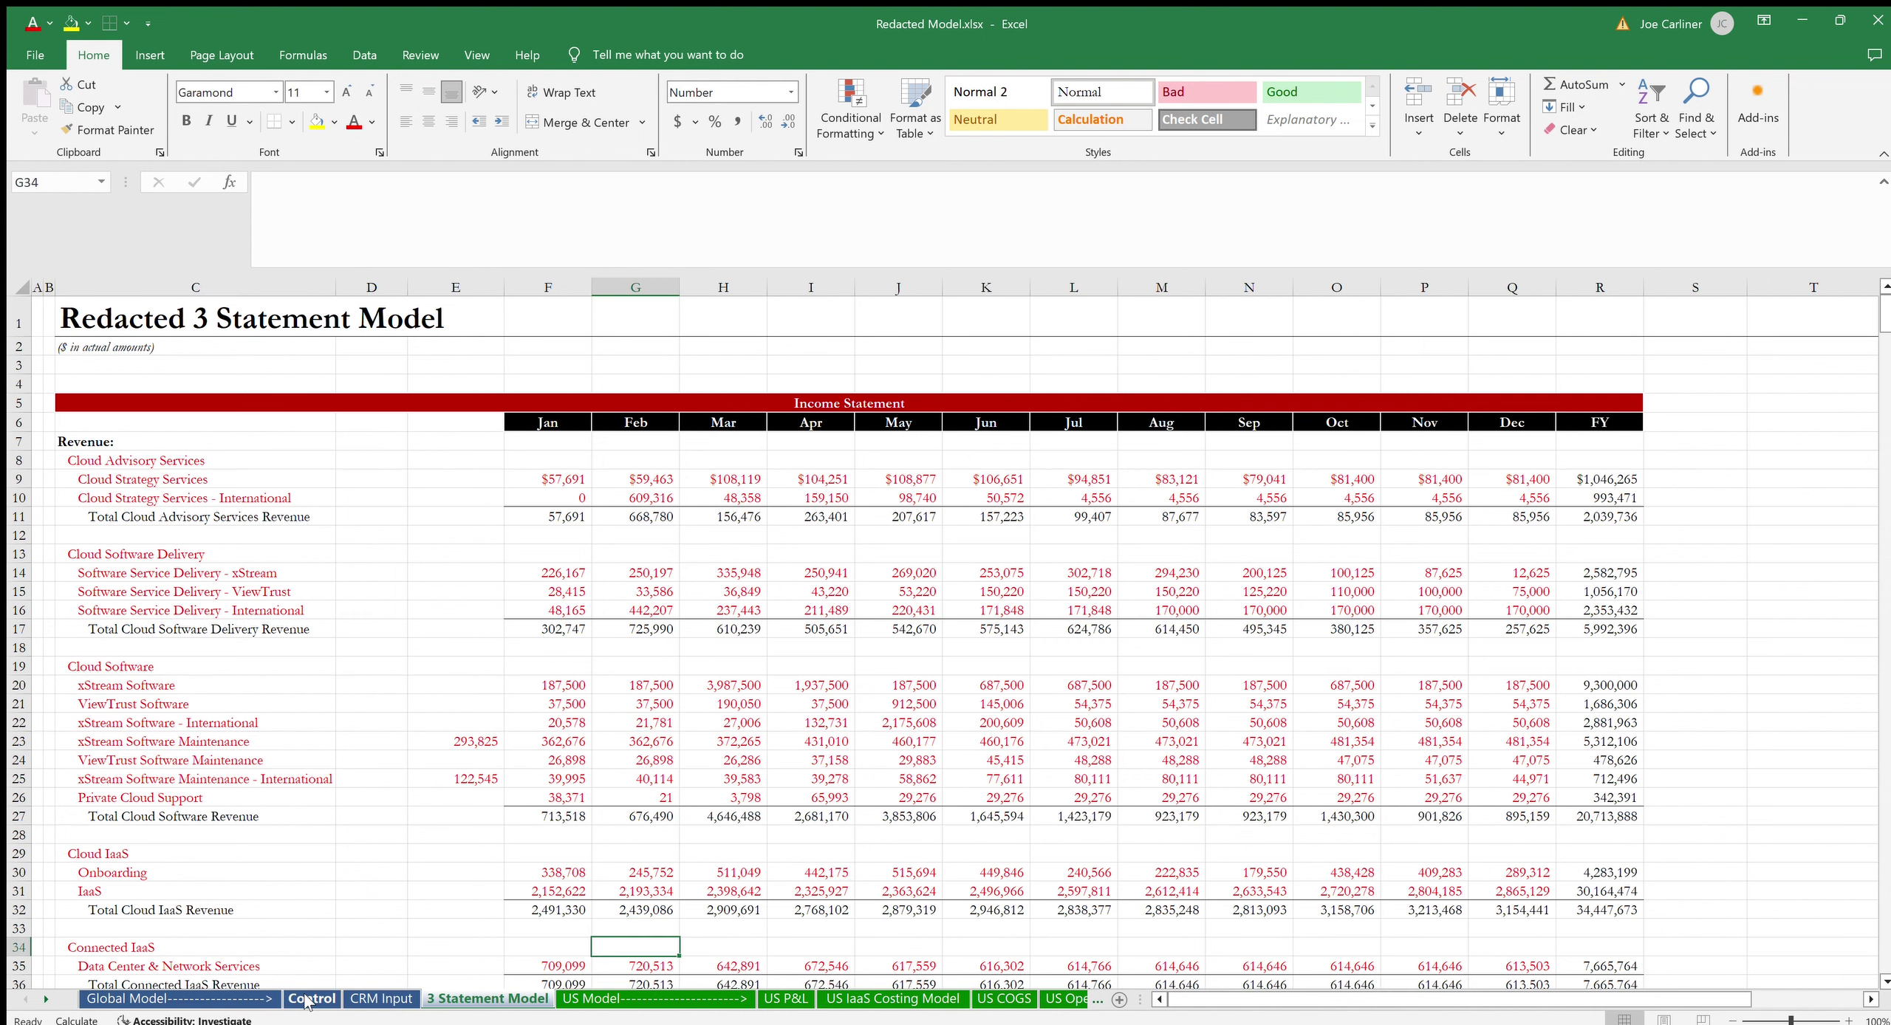
pyautogui.press('Down')
pyautogui.press('Down')
pyautogui.press('Down')
pyautogui.press('Down')
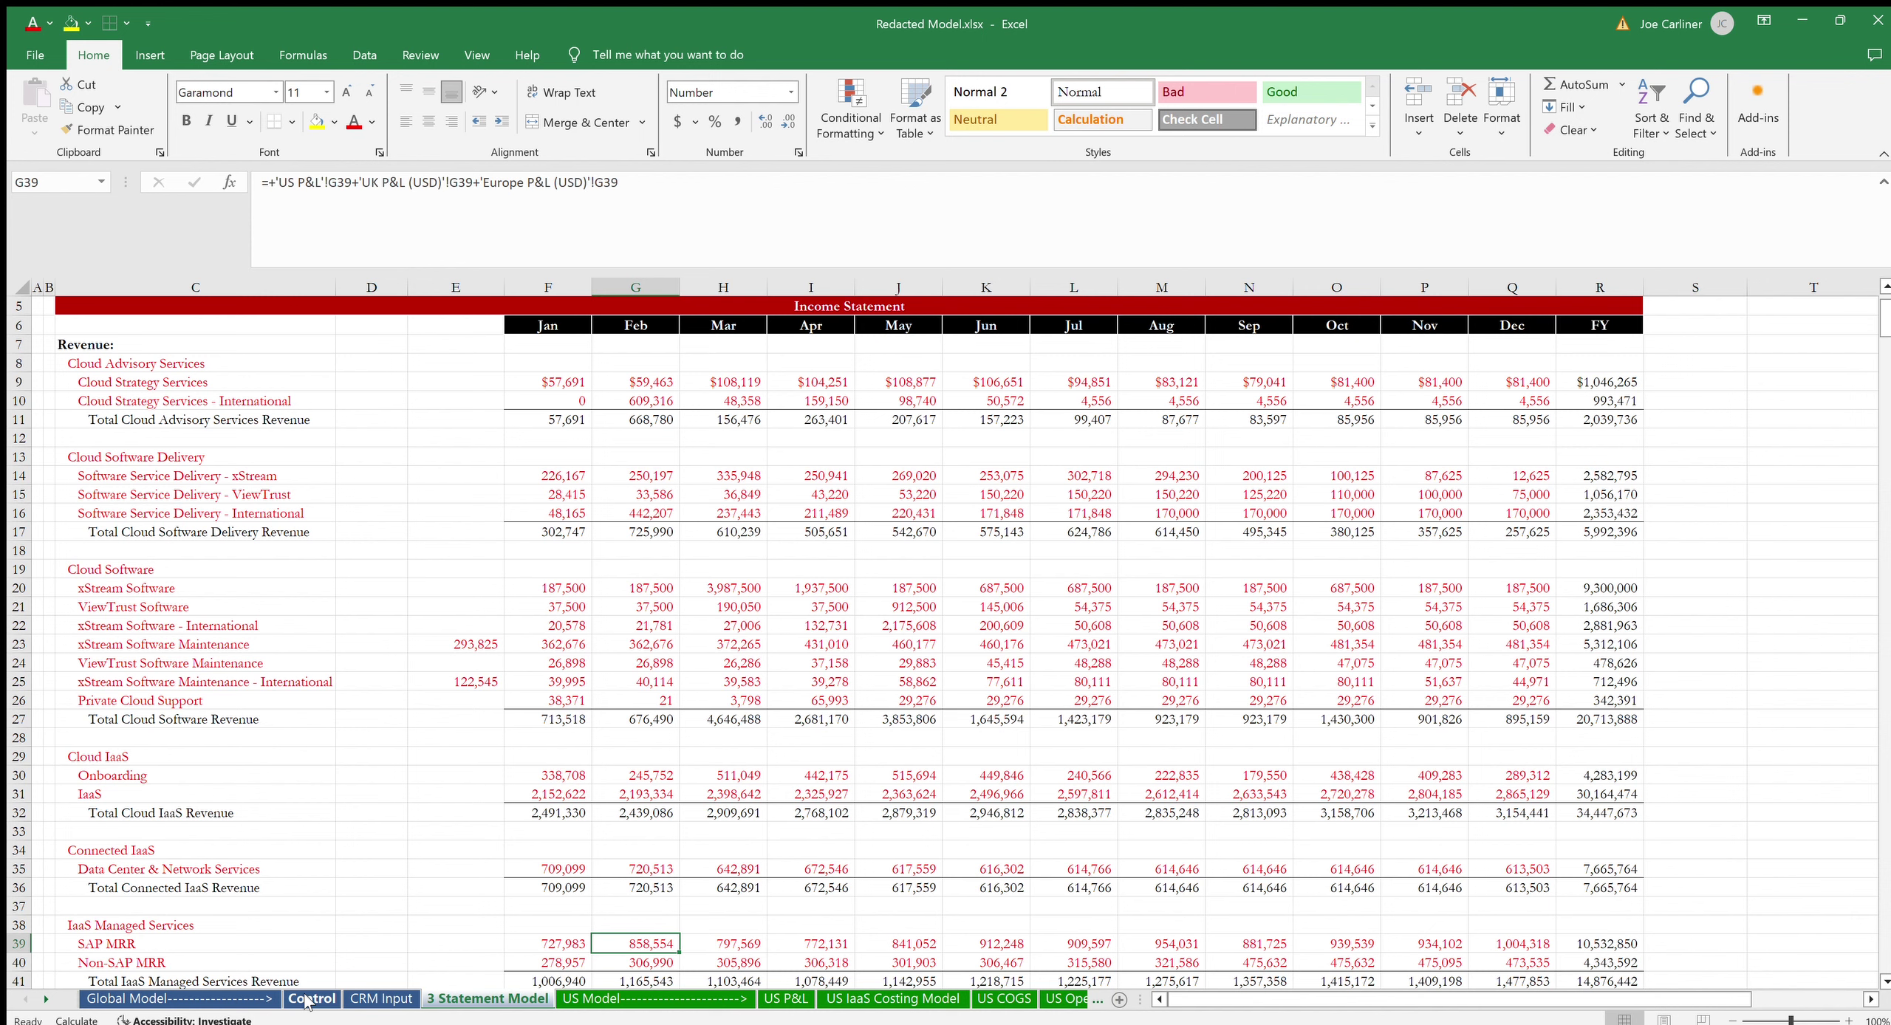
# Continue through the IaaS Managed Services, CCS-NRR and Billable Expenses revenue lines down to Data Center & Network Services in G63.
pyautogui.press('Down')
pyautogui.press('Down')
pyautogui.press('Down')
pyautogui.press('Down')
pyautogui.press('Down')
pyautogui.press('Down')
pyautogui.press('Down')
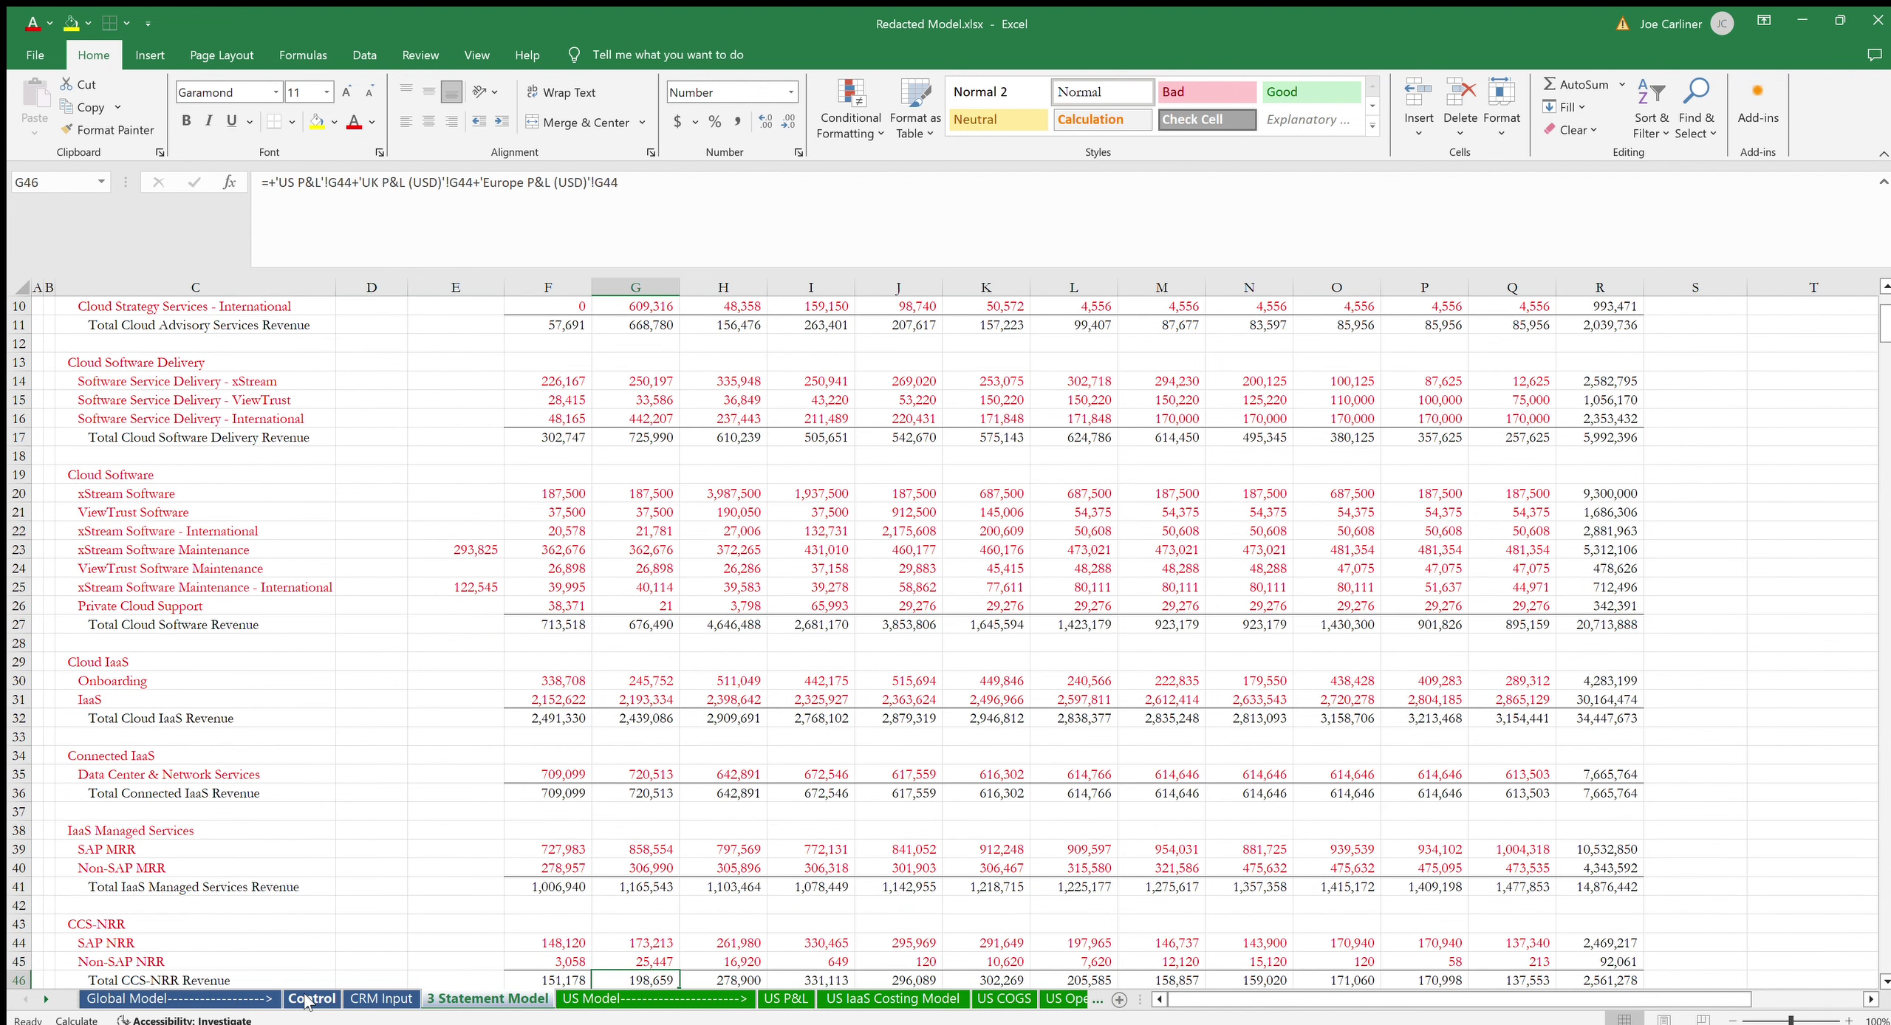
pyautogui.press('Down')
pyautogui.press('Down')
pyautogui.press('Down')
pyautogui.press('Down')
pyautogui.press('Down')
pyautogui.press('Down')
pyautogui.press('Down')
pyautogui.press('Down')
pyautogui.press('Down')
pyautogui.press('Down')
pyautogui.press('Down')
pyautogui.press('Down')
pyautogui.press('Down')
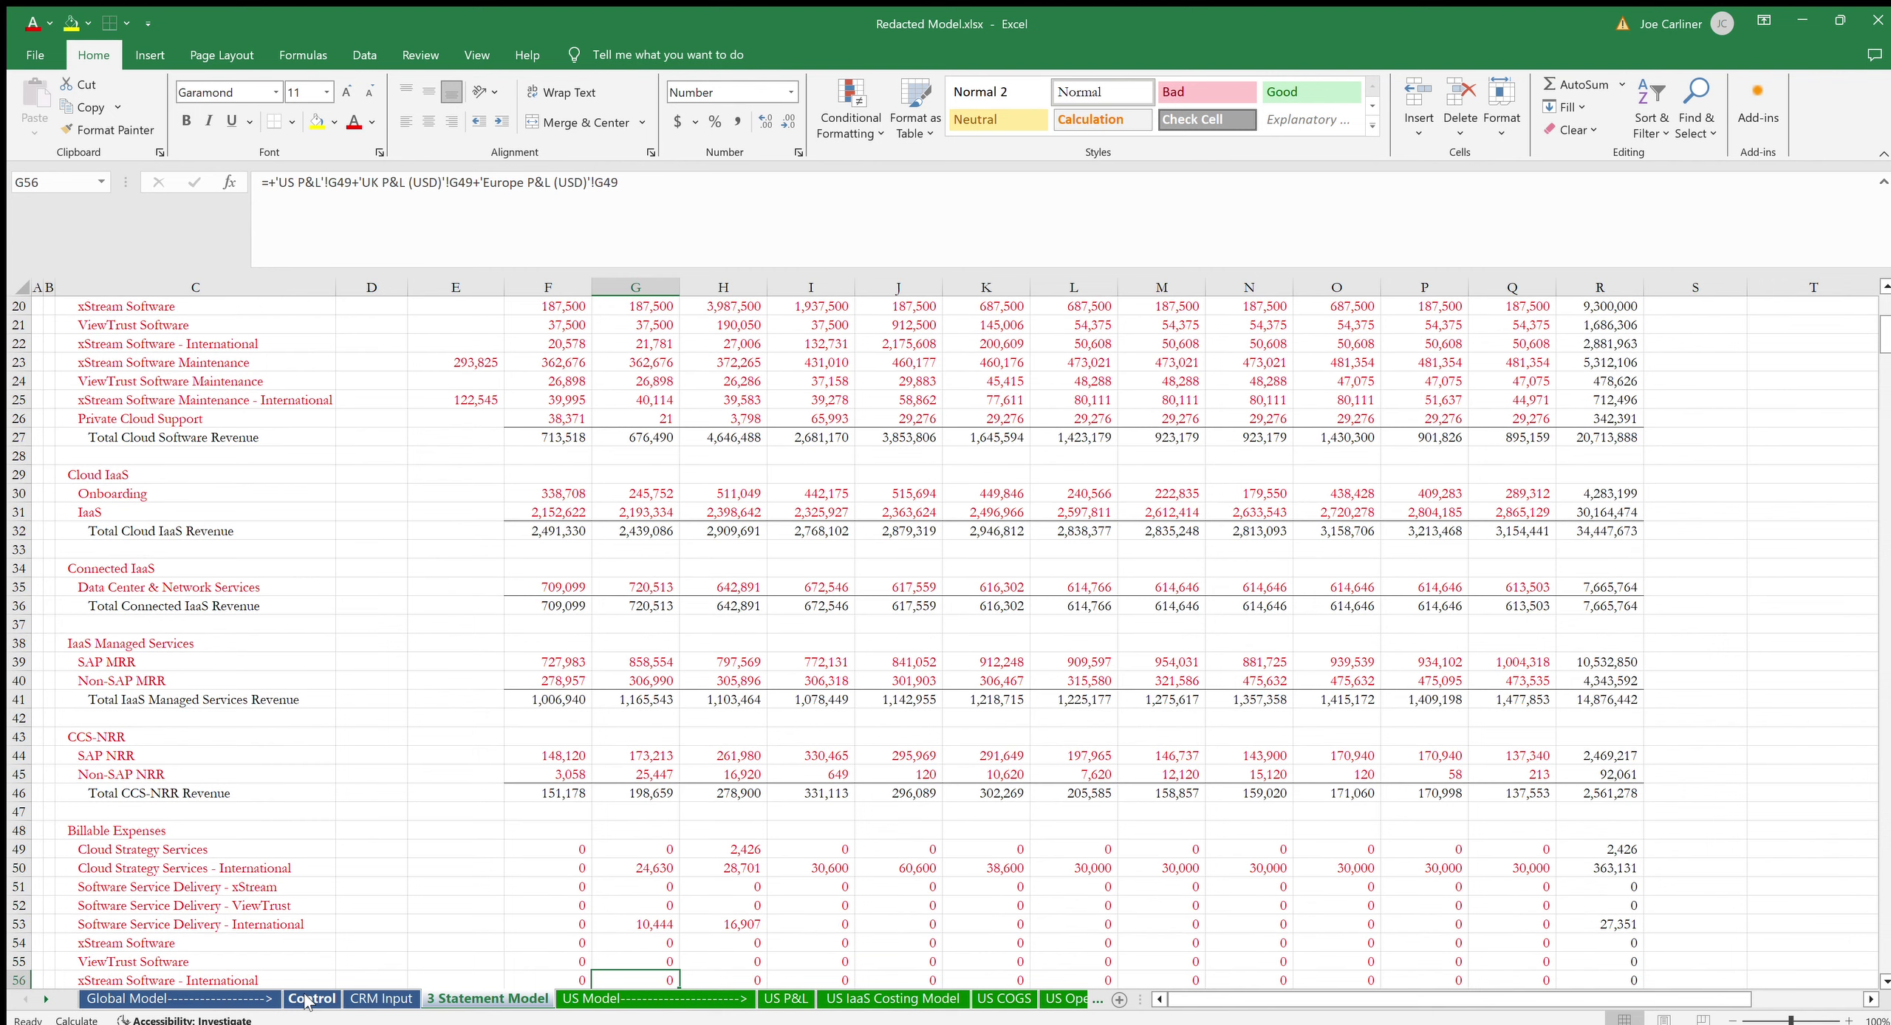
pyautogui.press('Down')
pyautogui.press('Down')
pyautogui.press('Down')
pyautogui.press('Down')
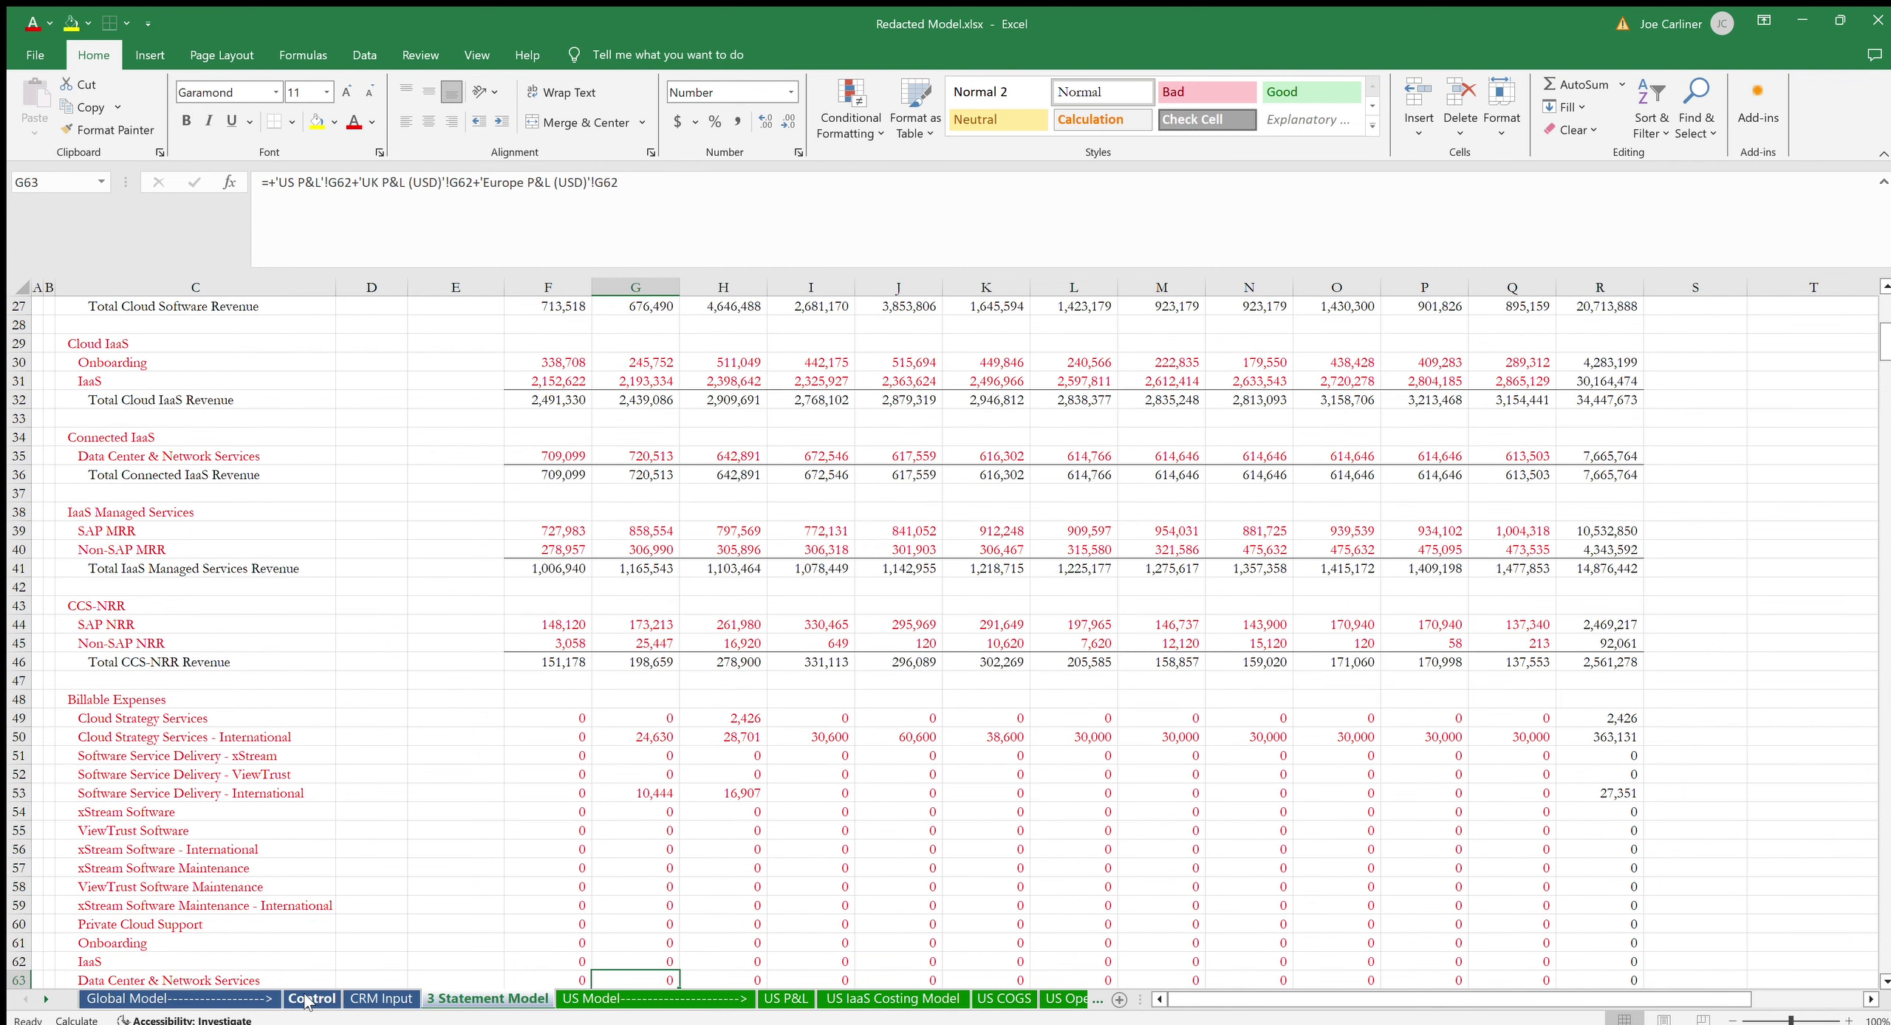
# Review Total Revenue and the first Cost of Goods Sold sections down to Total Cloud IaaS COGS in G96.
pyautogui.press('Down')
pyautogui.press('Down')
pyautogui.press('Down')
pyautogui.press('Down')
pyautogui.press('Down')
pyautogui.press('Down')
pyautogui.press('Down')
pyautogui.press('Down')
pyautogui.press('Down')
pyautogui.press('Down')
pyautogui.press('Down')
pyautogui.press('Down')
pyautogui.press('Down')
pyautogui.press('Down')
pyautogui.press('Down')
pyautogui.press('Down')
pyautogui.press('Down')
pyautogui.press('Down')
pyautogui.press('Down')
pyautogui.press('Down')
pyautogui.press('Down')
pyautogui.press('Down')
pyautogui.press('Down')
pyautogui.press('Down')
pyautogui.press('Down')
pyautogui.press('Down')
pyautogui.press('Down')
pyautogui.press('Down')
pyautogui.press('Down')
pyautogui.press('Down')
pyautogui.press('Down')
pyautogui.press('Down')
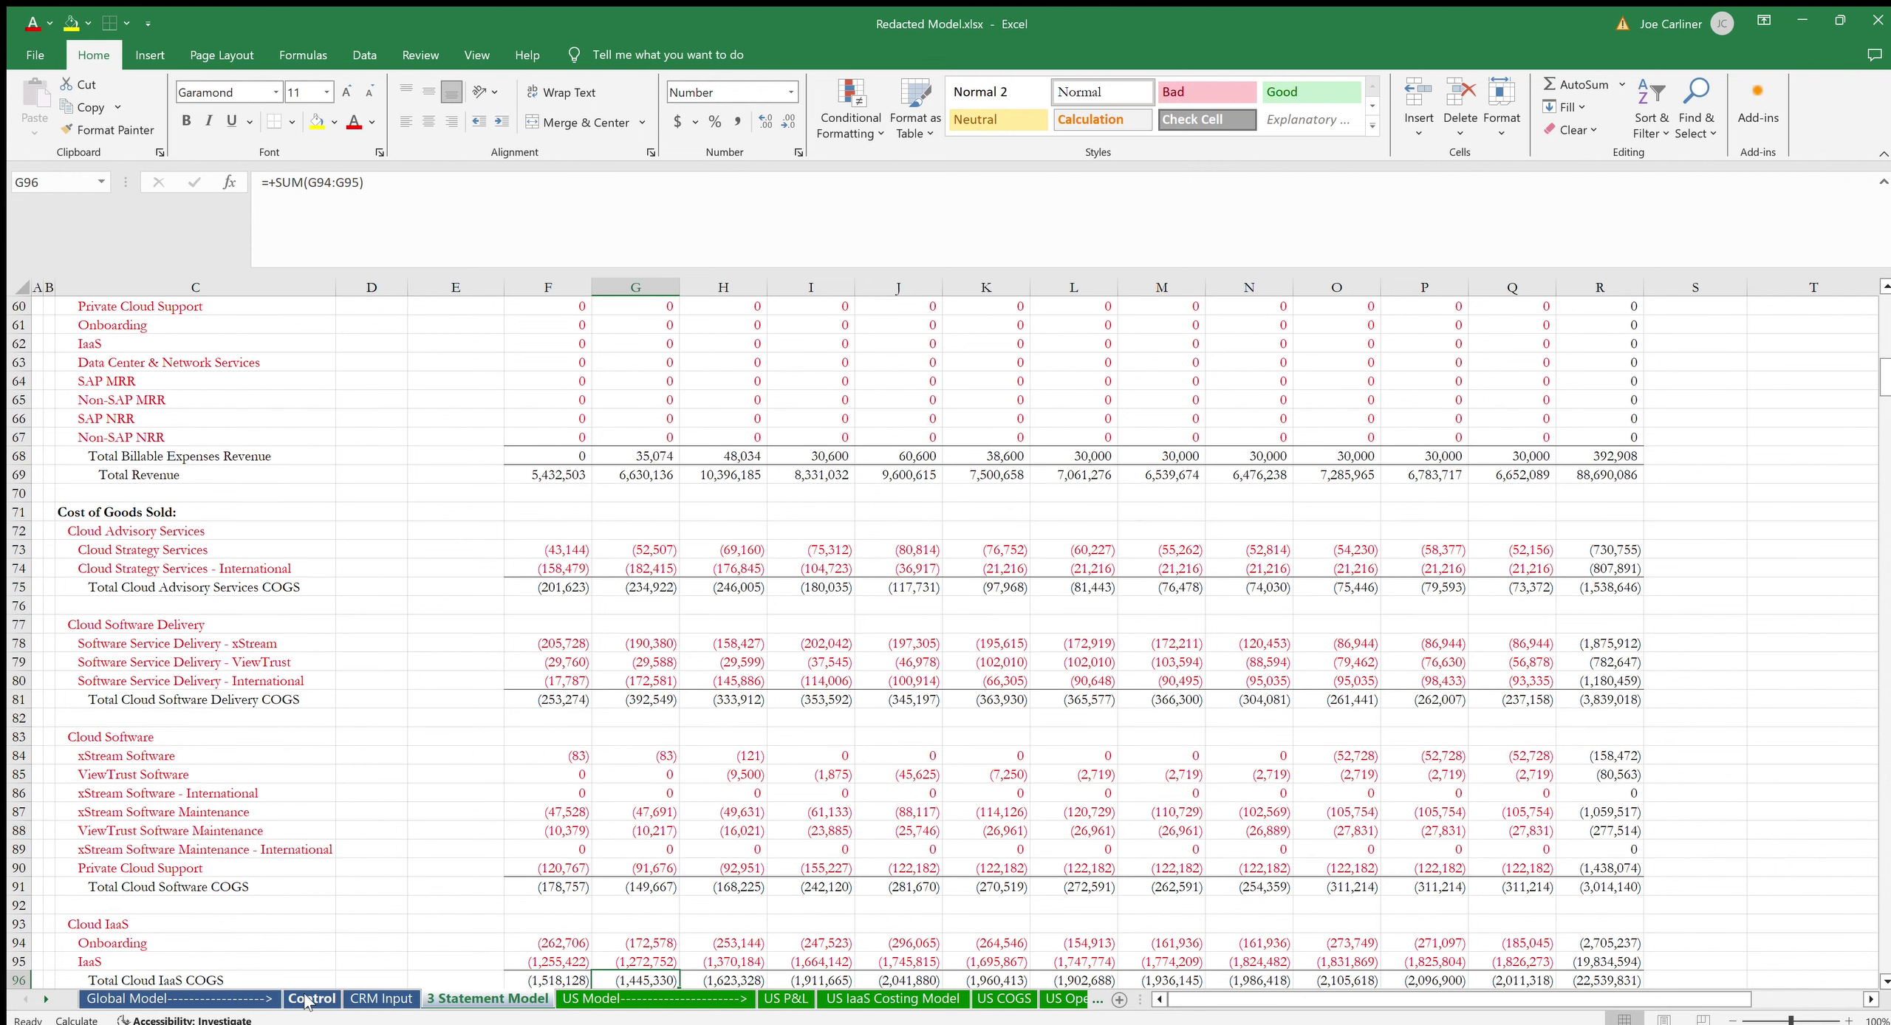
# Examine the Connected IaaS, IaaS Managed Services and CCS-NRR COGS, then the first Billable Expenses costs down to G117.
pyautogui.press('Down')
pyautogui.press('Down')
pyautogui.press('Down')
pyautogui.press('Down')
pyautogui.press('Down')
pyautogui.press('Down')
pyautogui.press('Down')
pyautogui.press('Down')
pyautogui.press('Down')
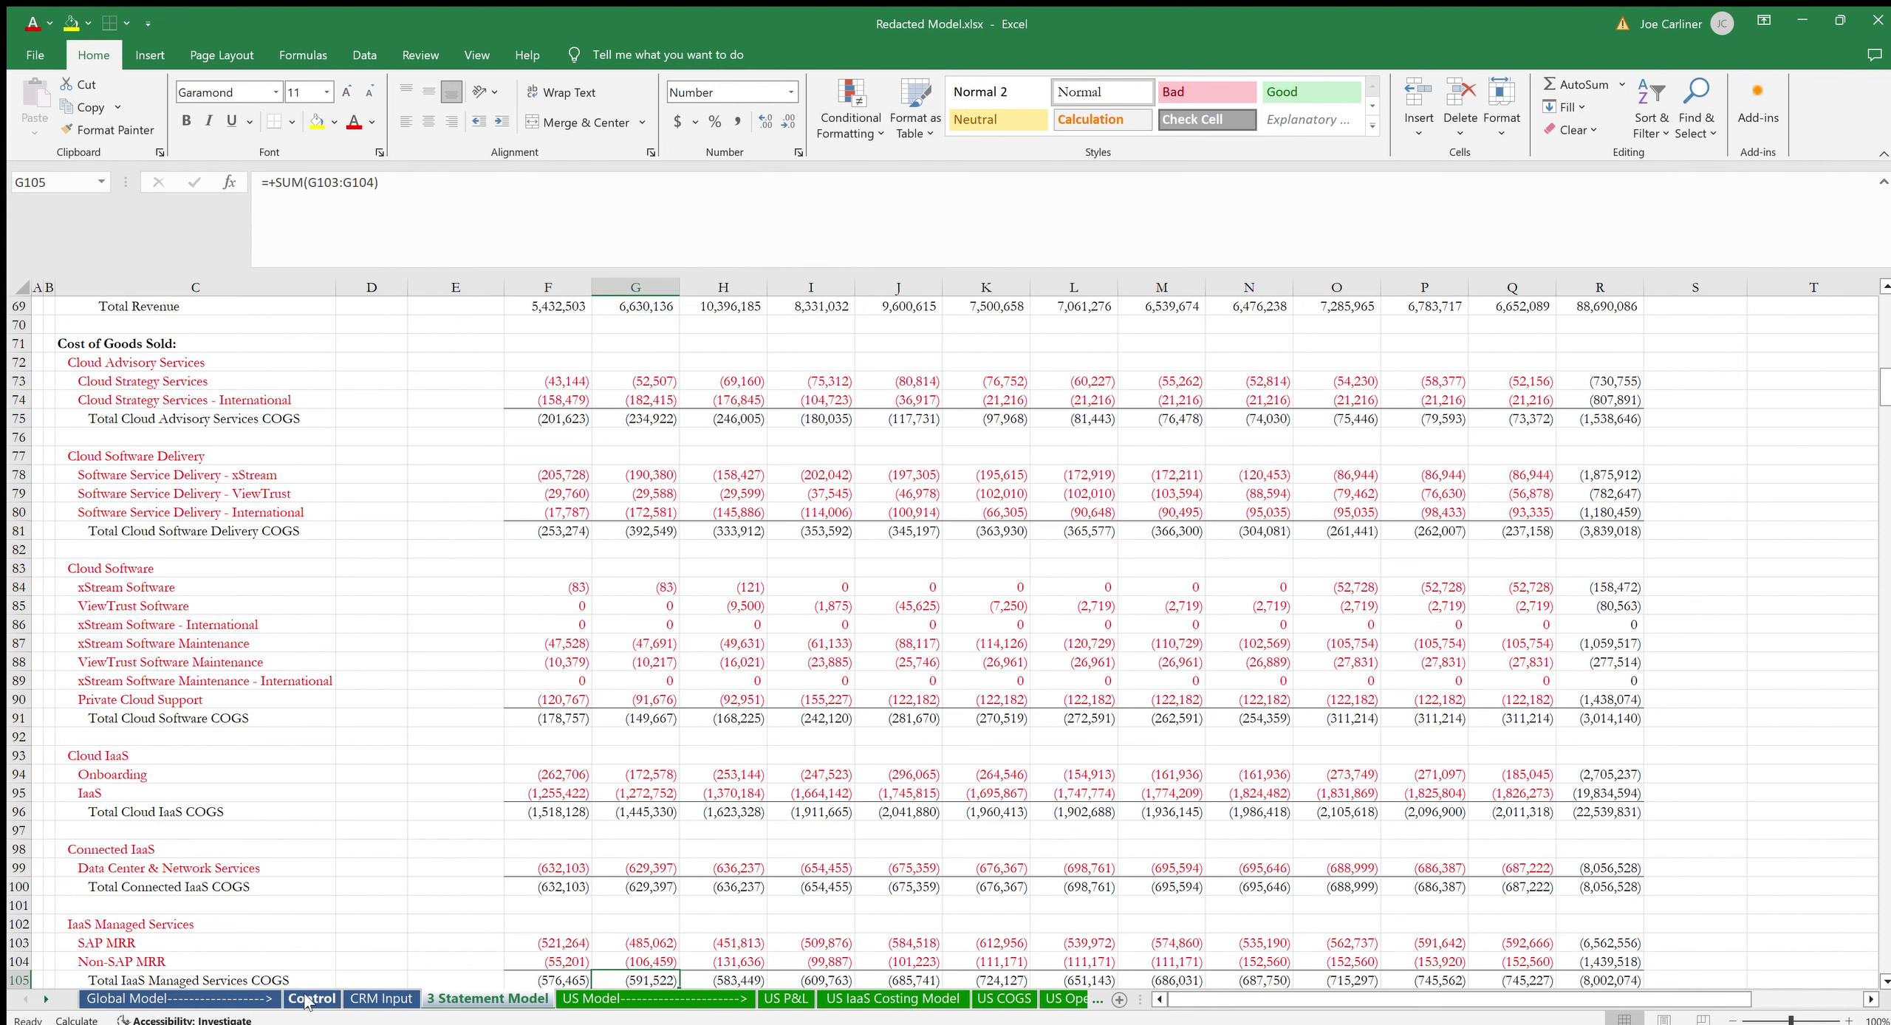
pyautogui.press('Down')
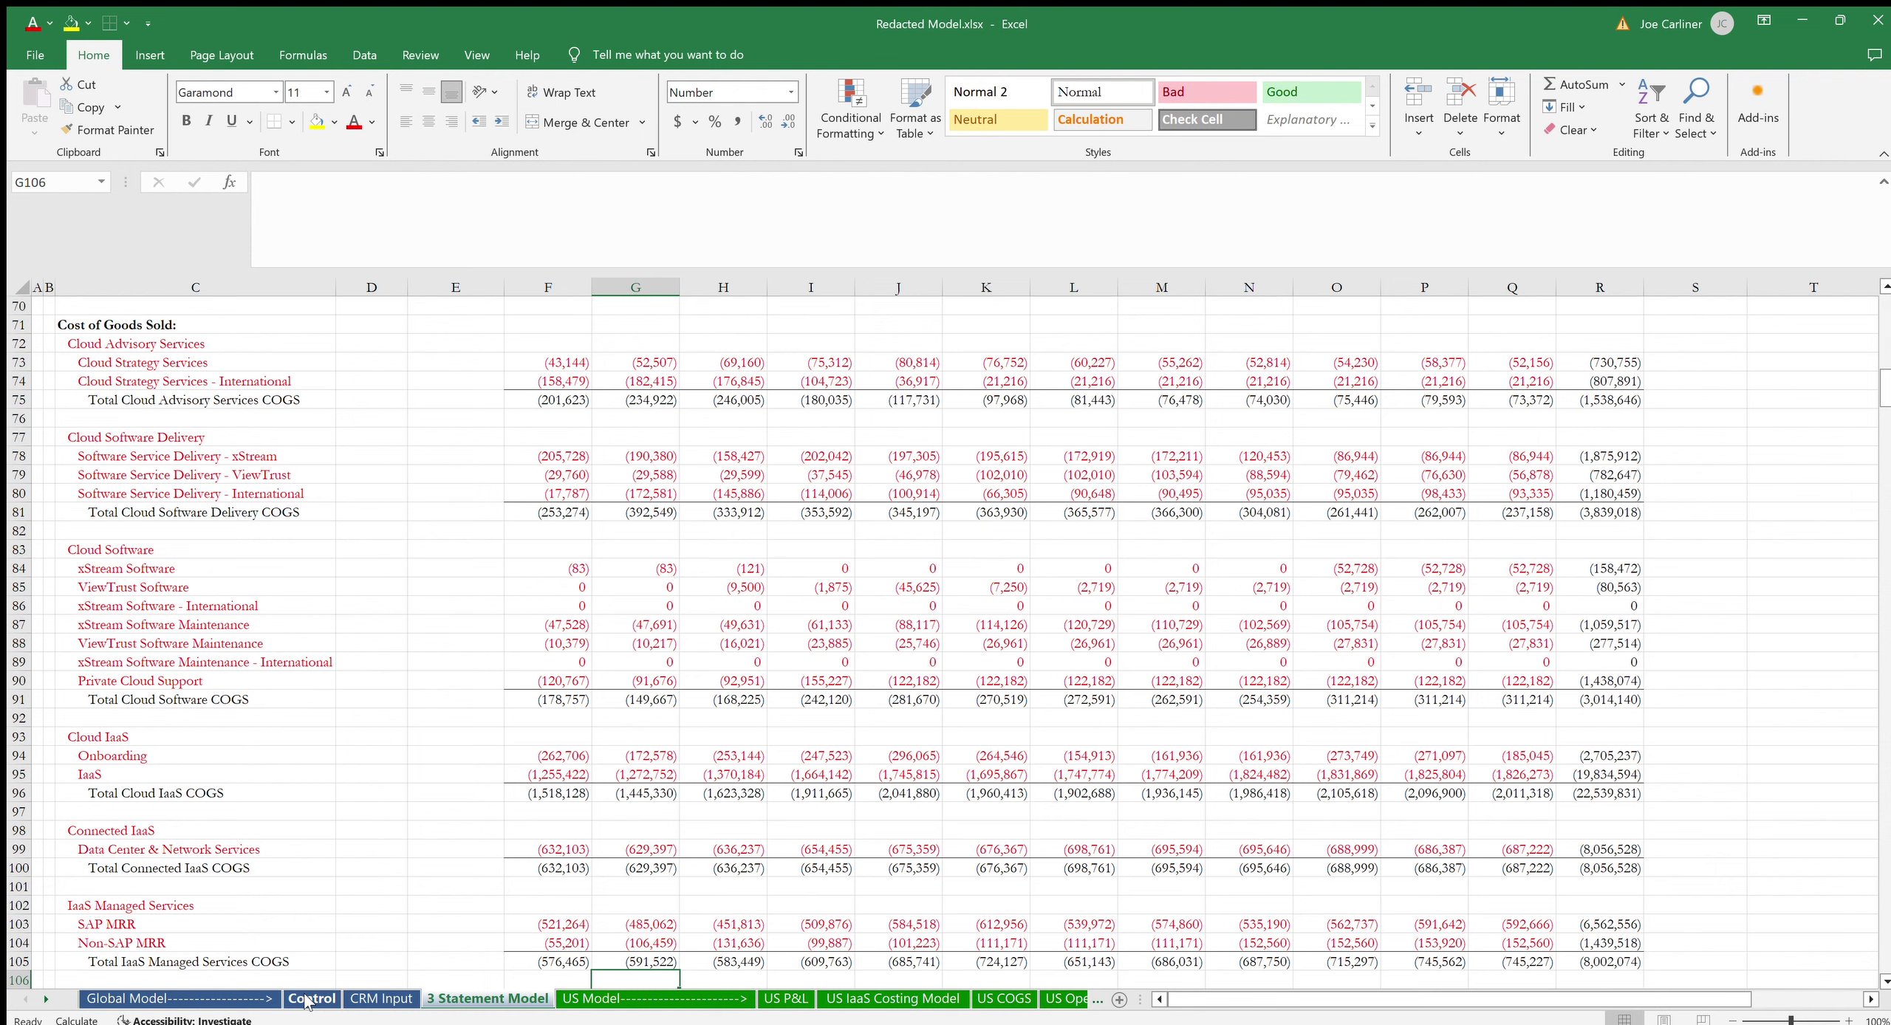
pyautogui.press('Down')
pyautogui.press('Down')
pyautogui.press('Down')
pyautogui.press('Down')
pyautogui.press('Down')
pyautogui.press('Down')
pyautogui.press('Down')
pyautogui.press('Down')
pyautogui.press('Down')
pyautogui.press('Down')
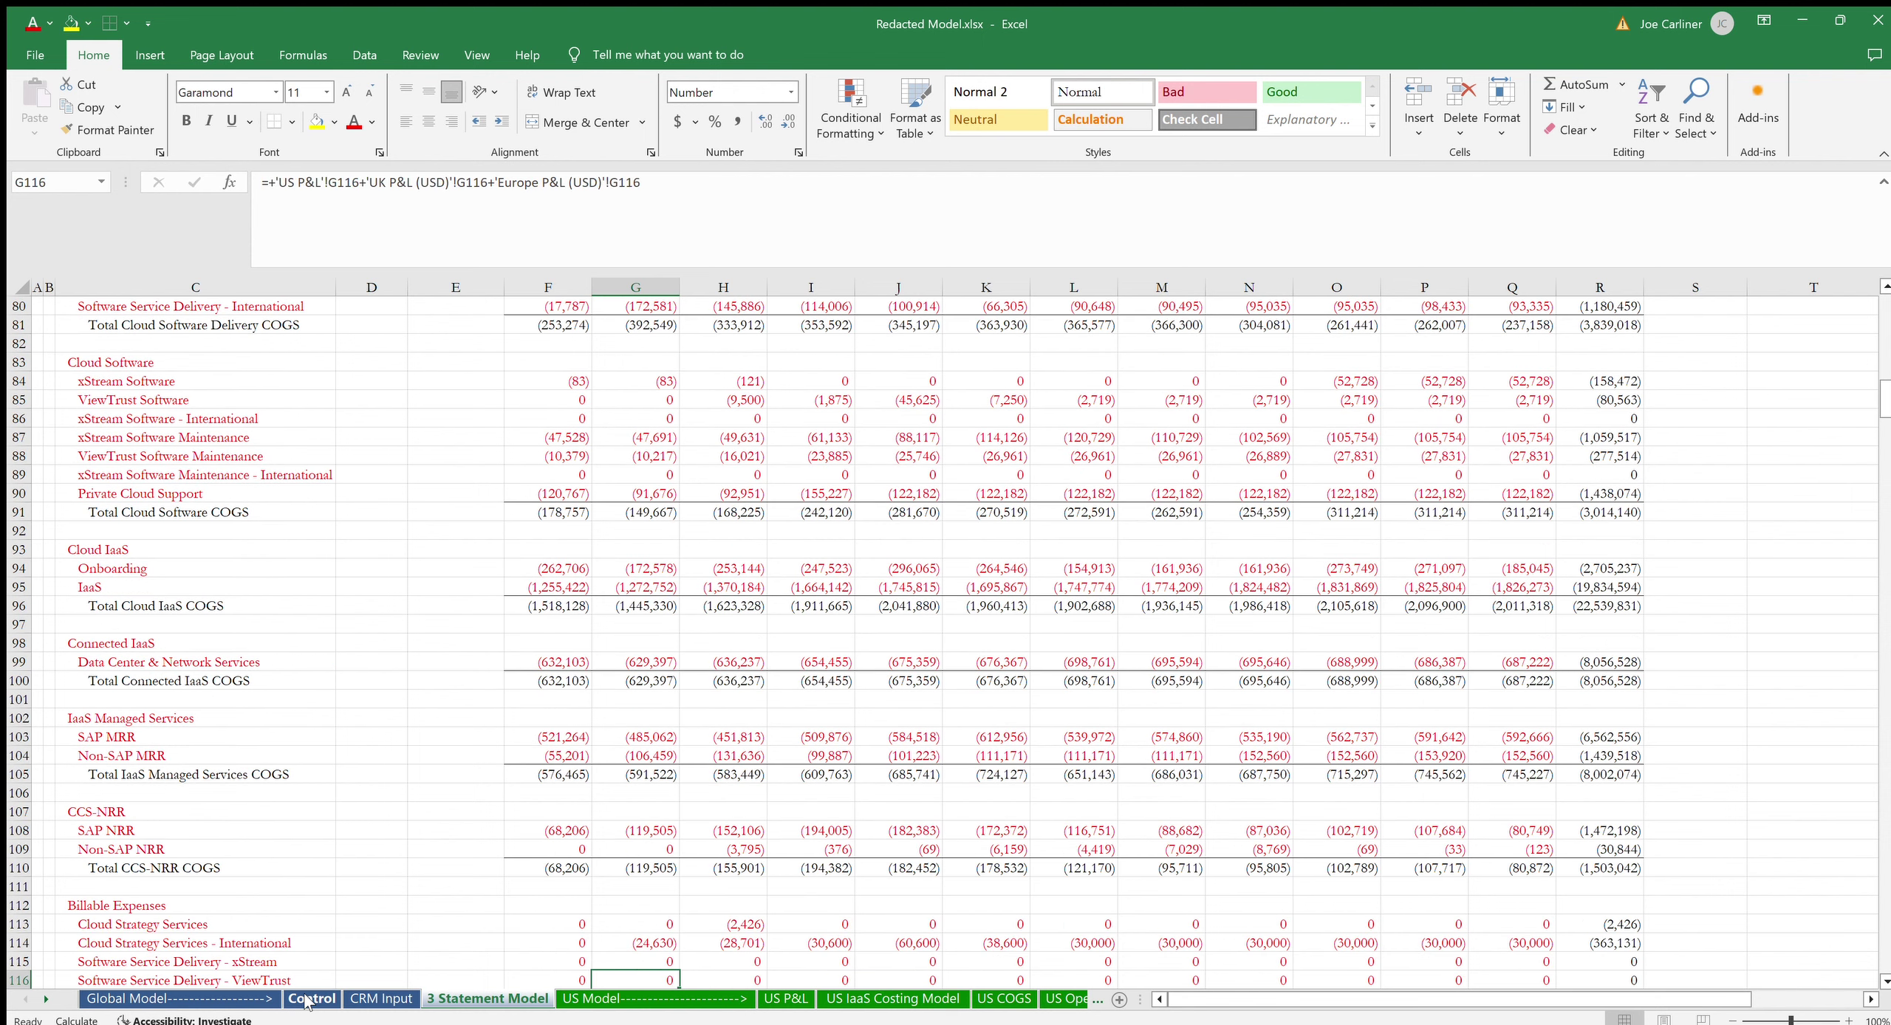
pyautogui.press('Down')
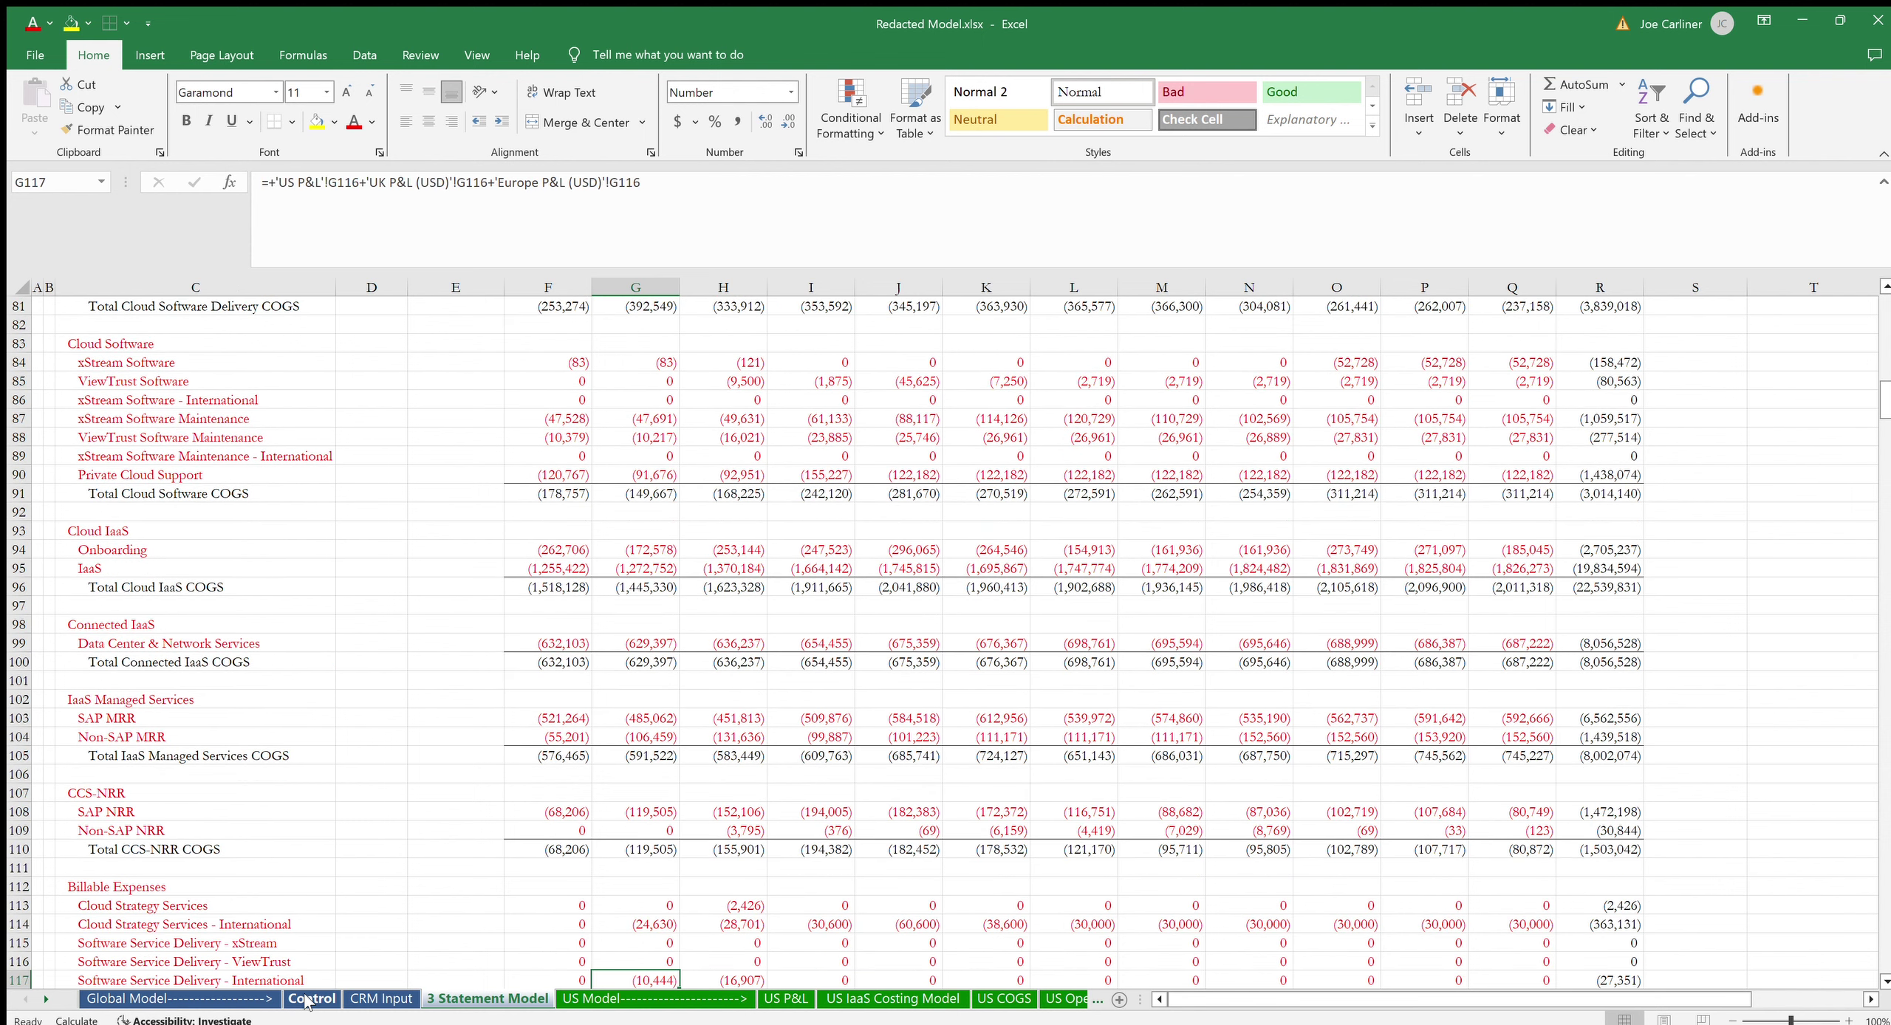
# Look through the remaining Billable Expenses costs and Total Cost of Goods Sold down to Gross Profit in G134.
pyautogui.press('Down')
pyautogui.press('Down')
pyautogui.press('Down')
pyautogui.press('Down')
pyautogui.press('Down')
pyautogui.press('Down')
pyautogui.press('Down')
pyautogui.press('Down')
pyautogui.press('Down')
pyautogui.press('Down')
pyautogui.press('Down')
pyautogui.press('Down')
pyautogui.press('Down')
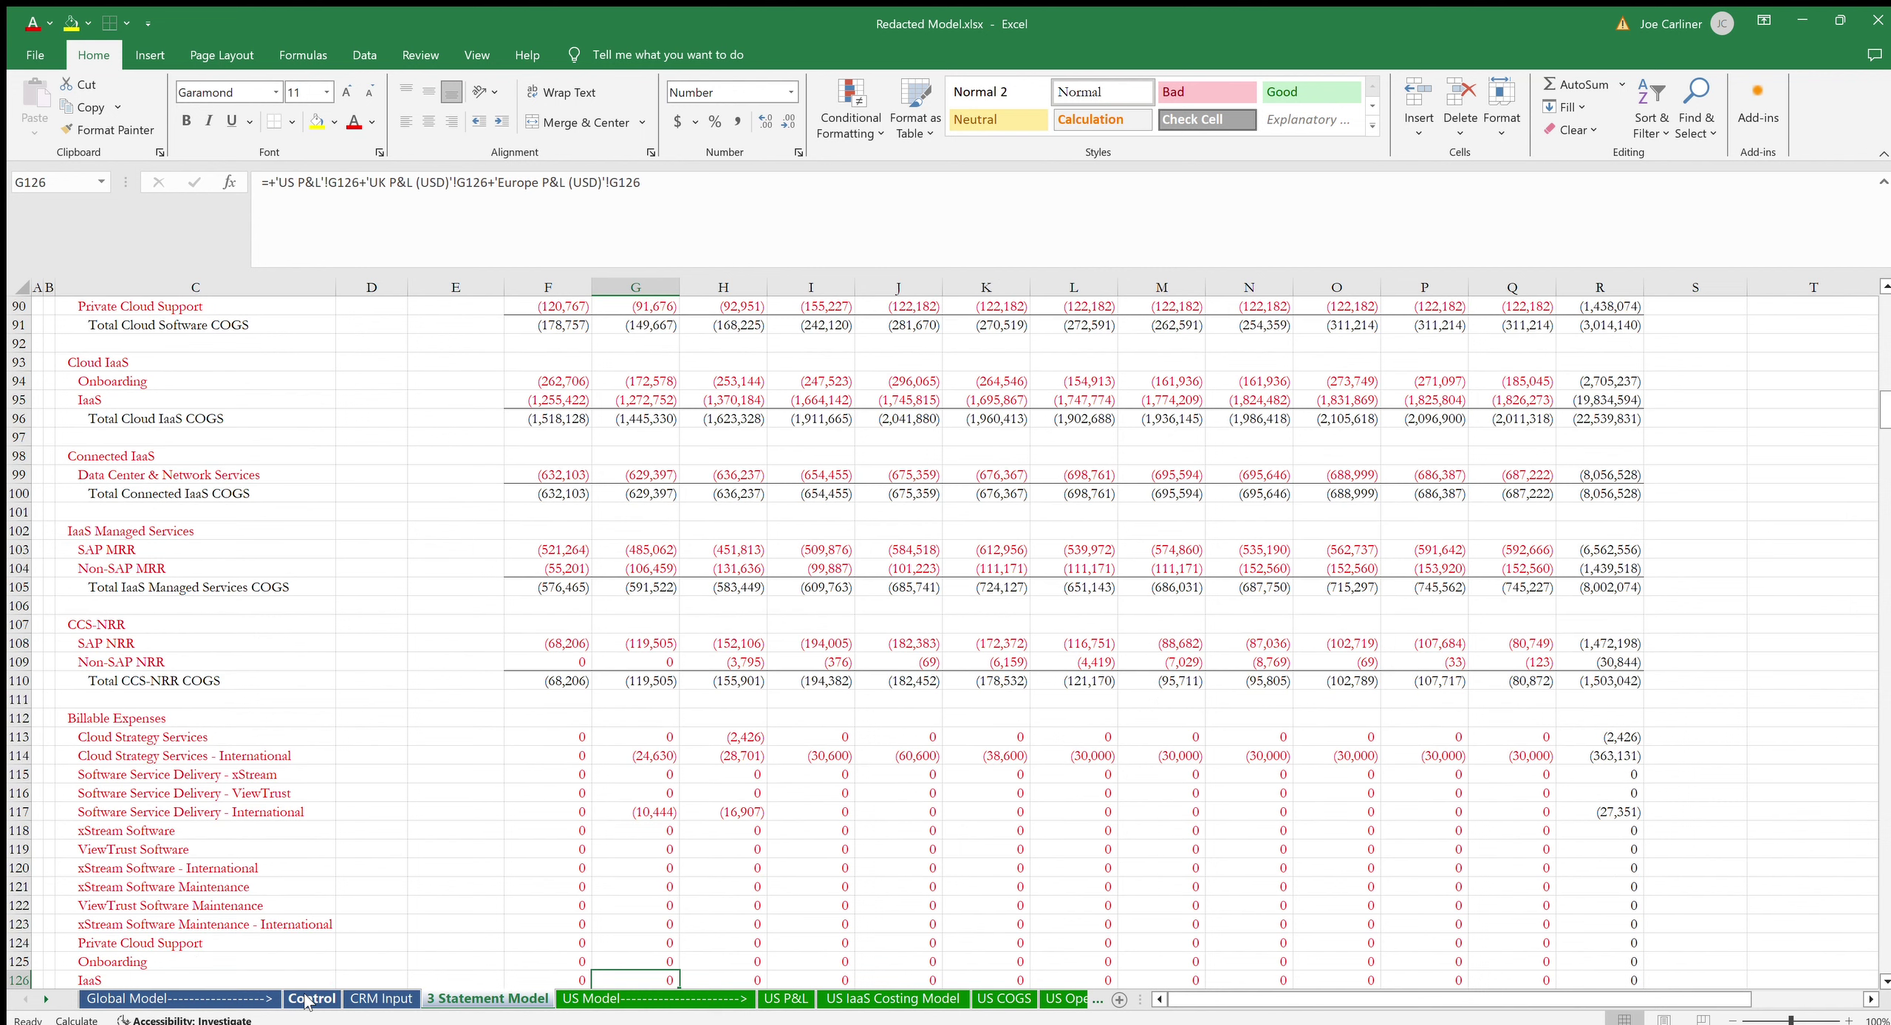
pyautogui.press('Down')
pyautogui.press('Down')
pyautogui.press('Down')
pyautogui.press('Down')
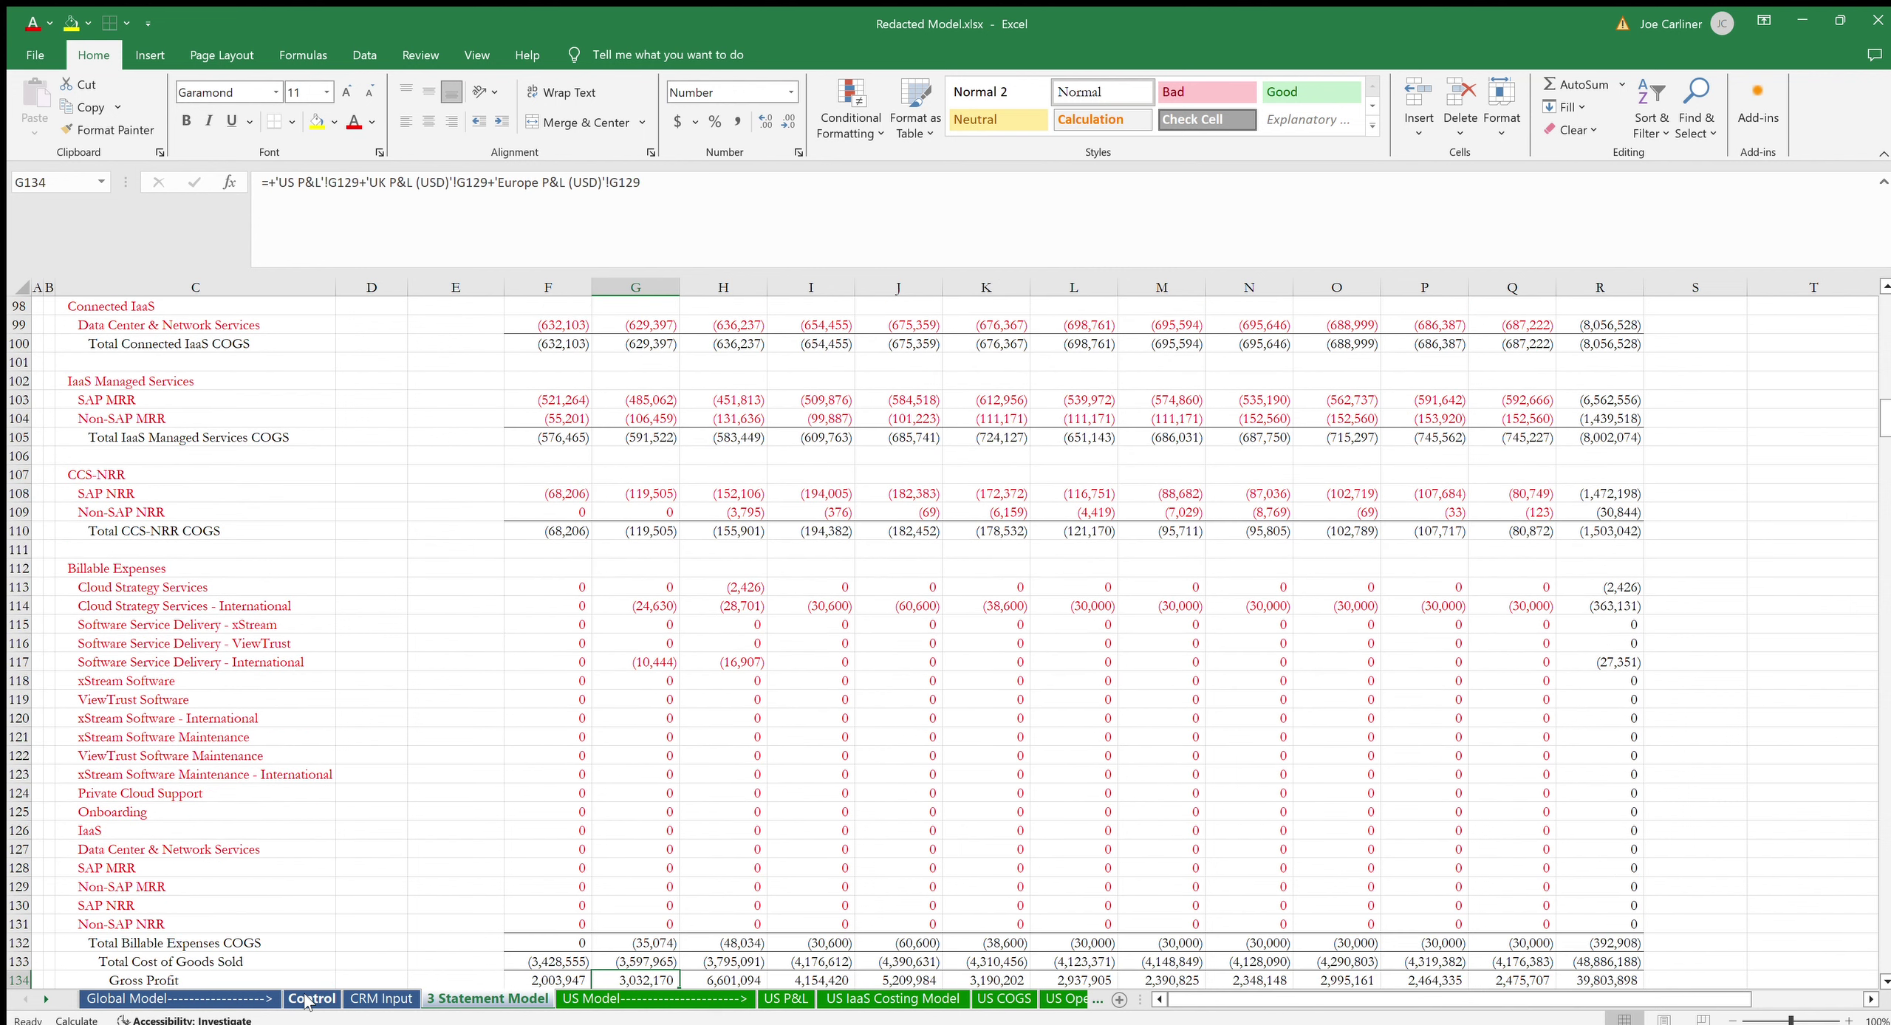
# Review the gross margin row and the Cloud Advisory Services operating expenses down to their total in G141.
pyautogui.press('Down')
pyautogui.press('Down')
pyautogui.press('Down')
pyautogui.press('Down')
pyautogui.press('Down')
pyautogui.press('Down')
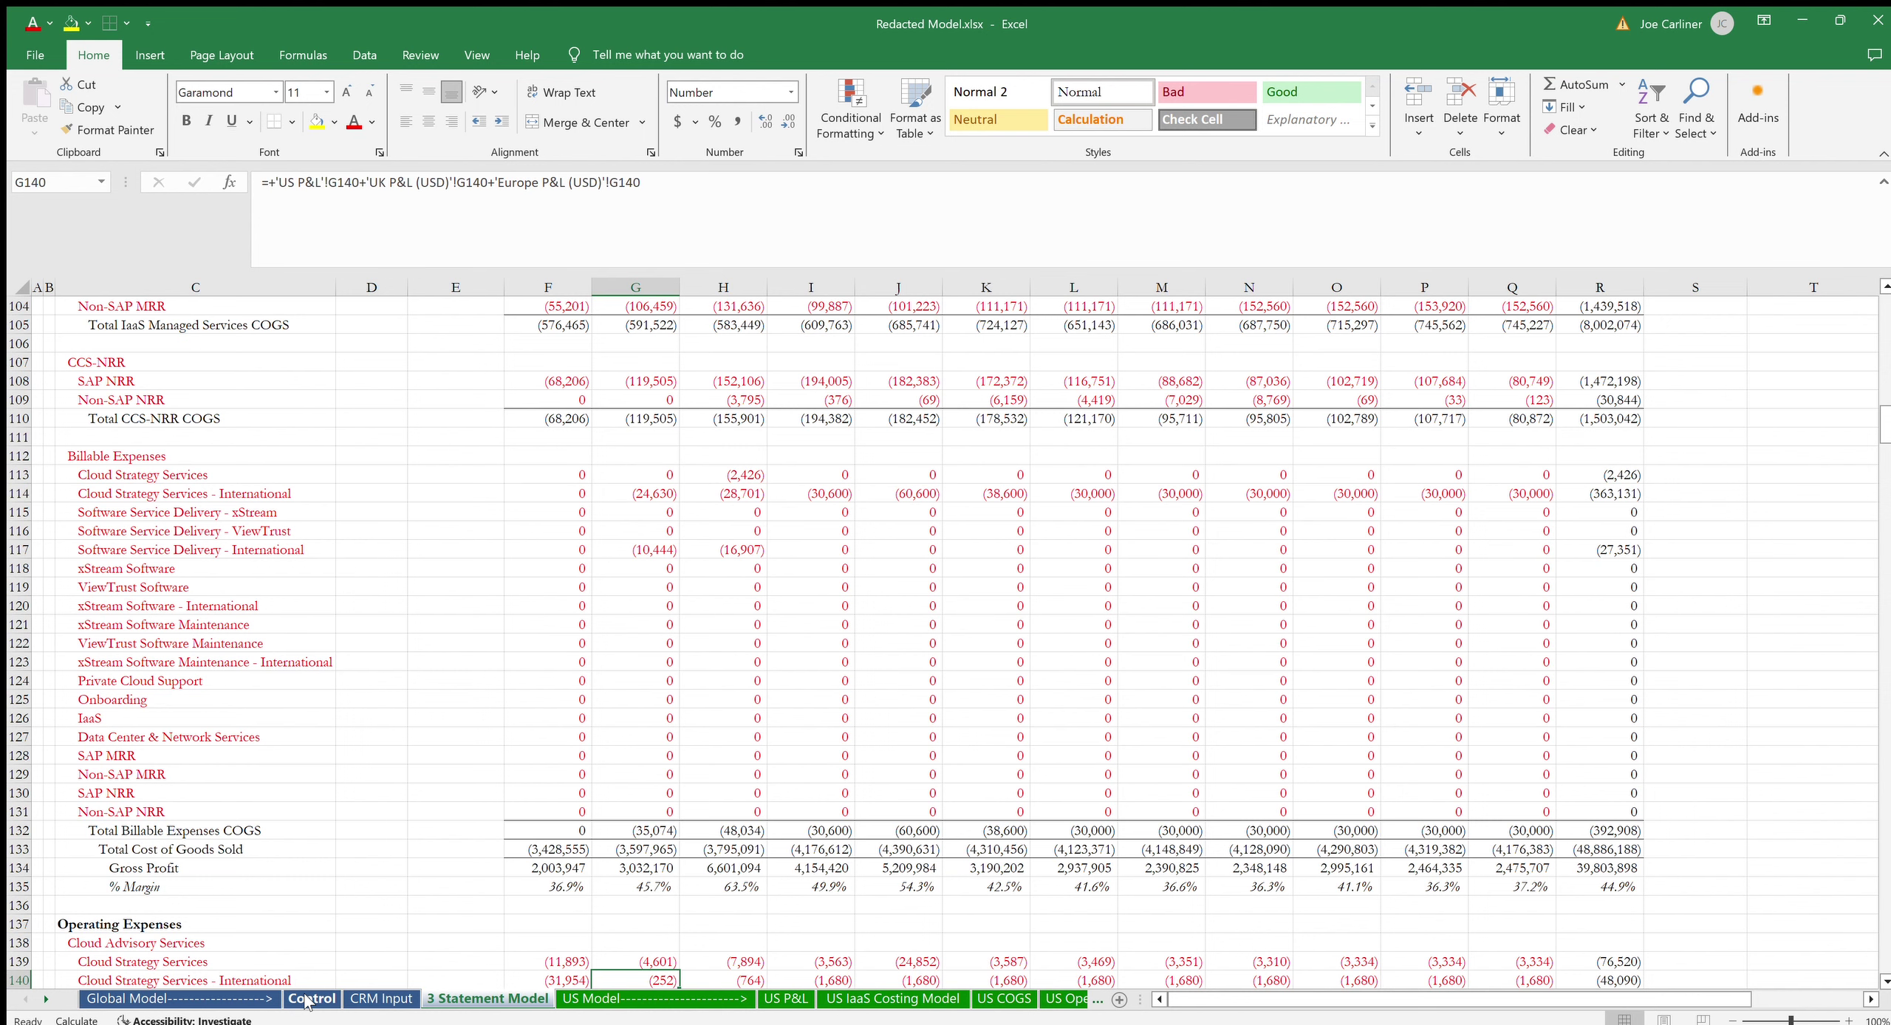
pyautogui.press('Down')
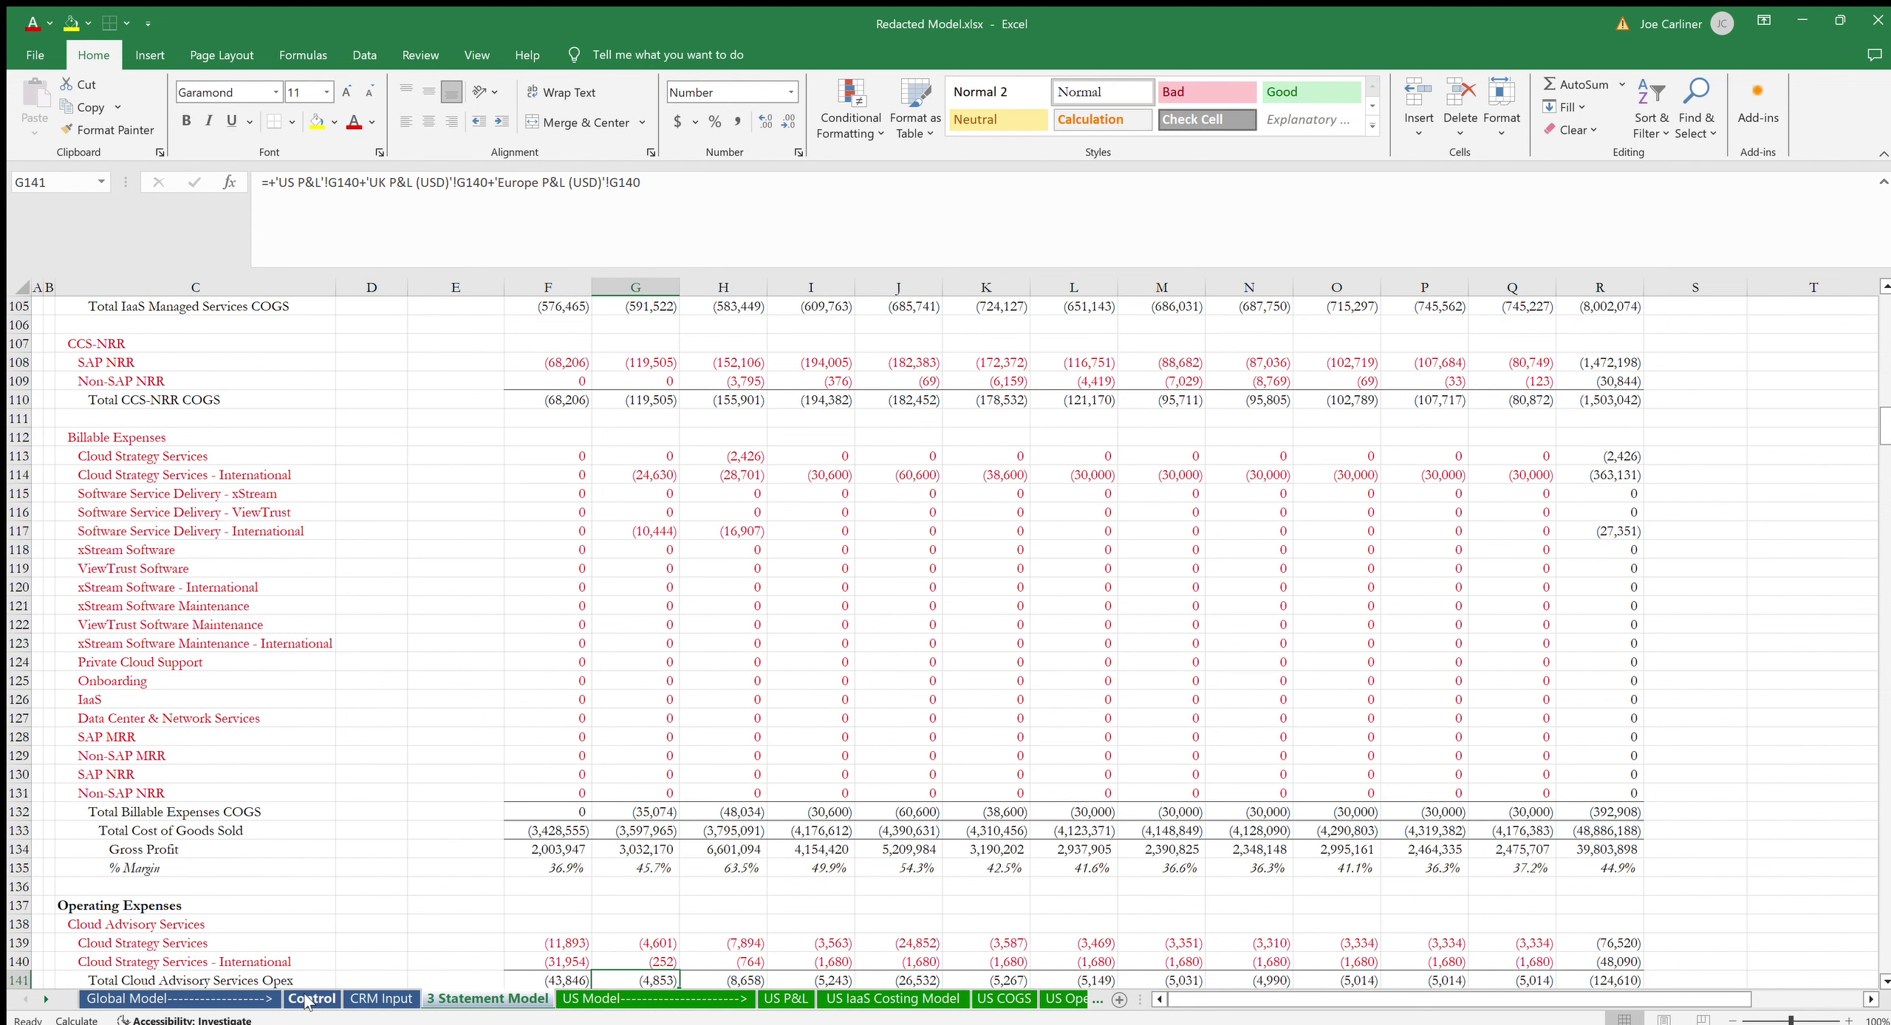
# Look through the Cloud Software Delivery and Cloud Software operating expenses down to the Onboarding line in G160.
pyautogui.press('Down')
pyautogui.press('Down')
pyautogui.press('Down')
pyautogui.press('Down')
pyautogui.press('Down')
pyautogui.press('Down')
pyautogui.press('Down')
pyautogui.press('Down')
pyautogui.press('Down')
pyautogui.press('Down')
pyautogui.press('Down')
pyautogui.press('Down')
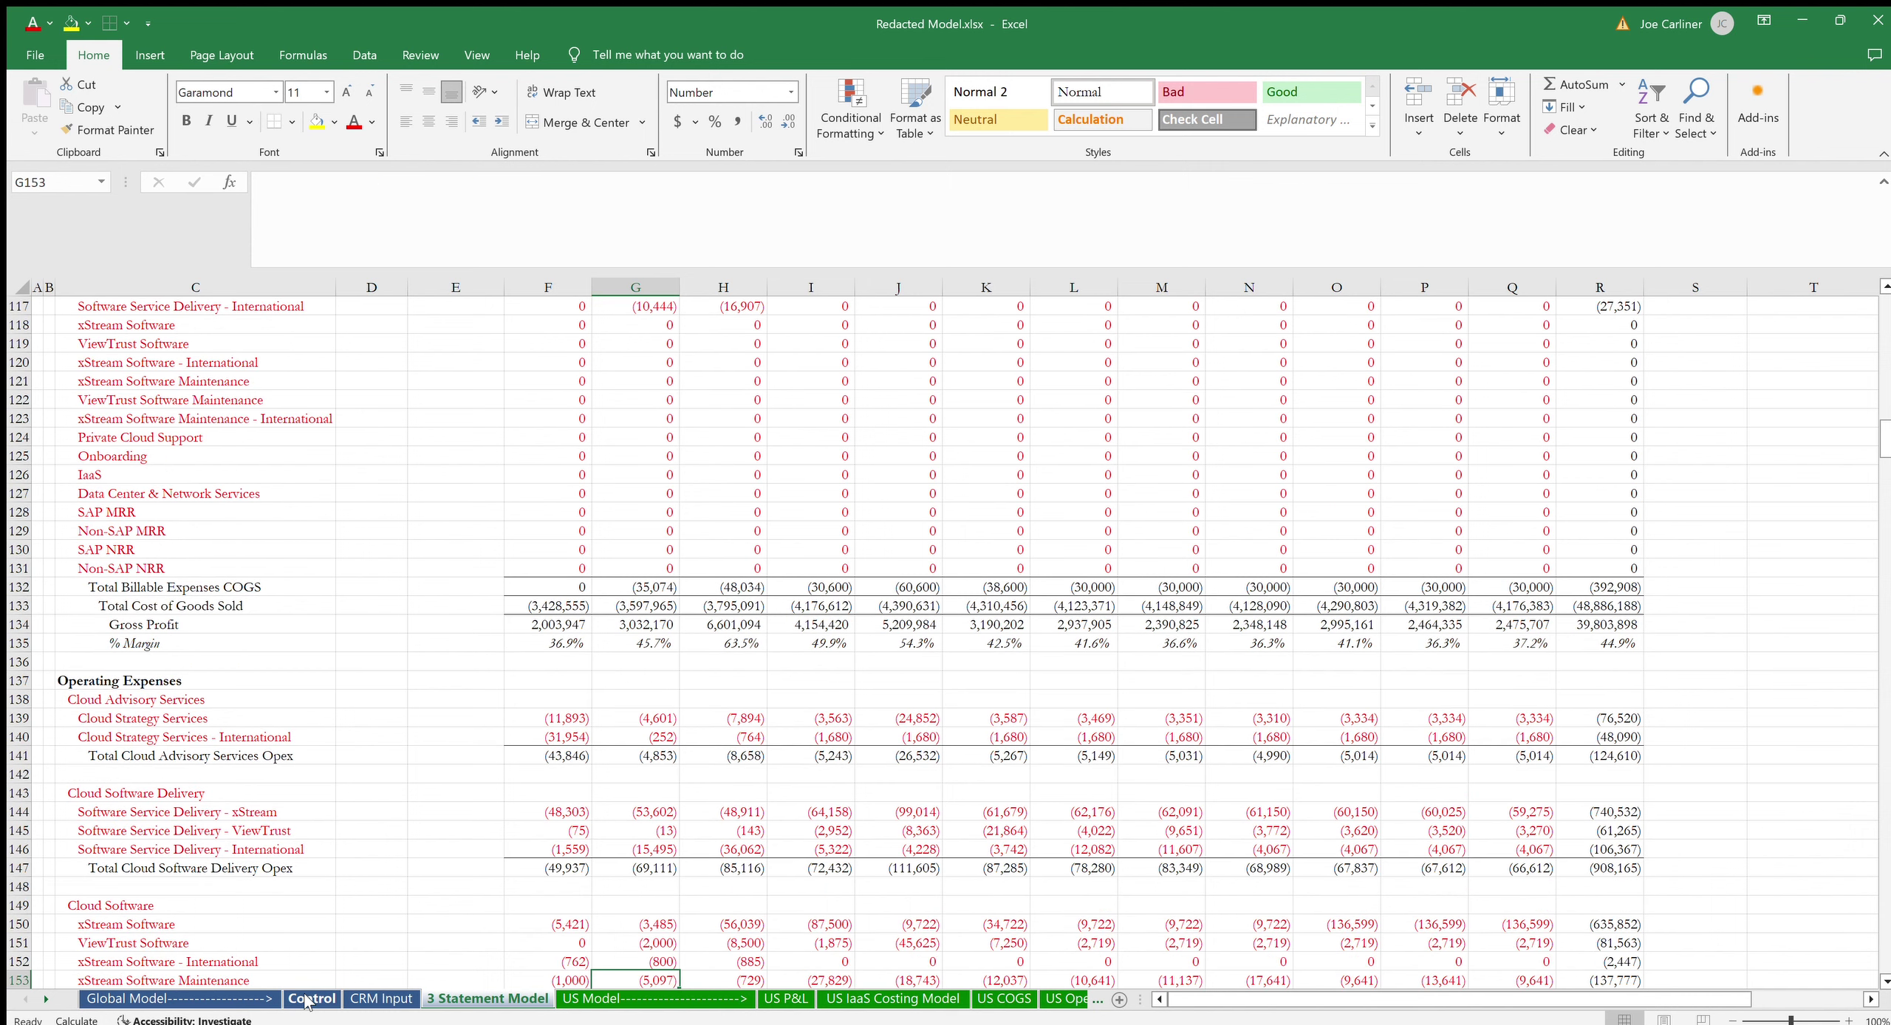
pyautogui.press('Down')
pyautogui.press('Down')
pyautogui.press('Down')
pyautogui.press('Down')
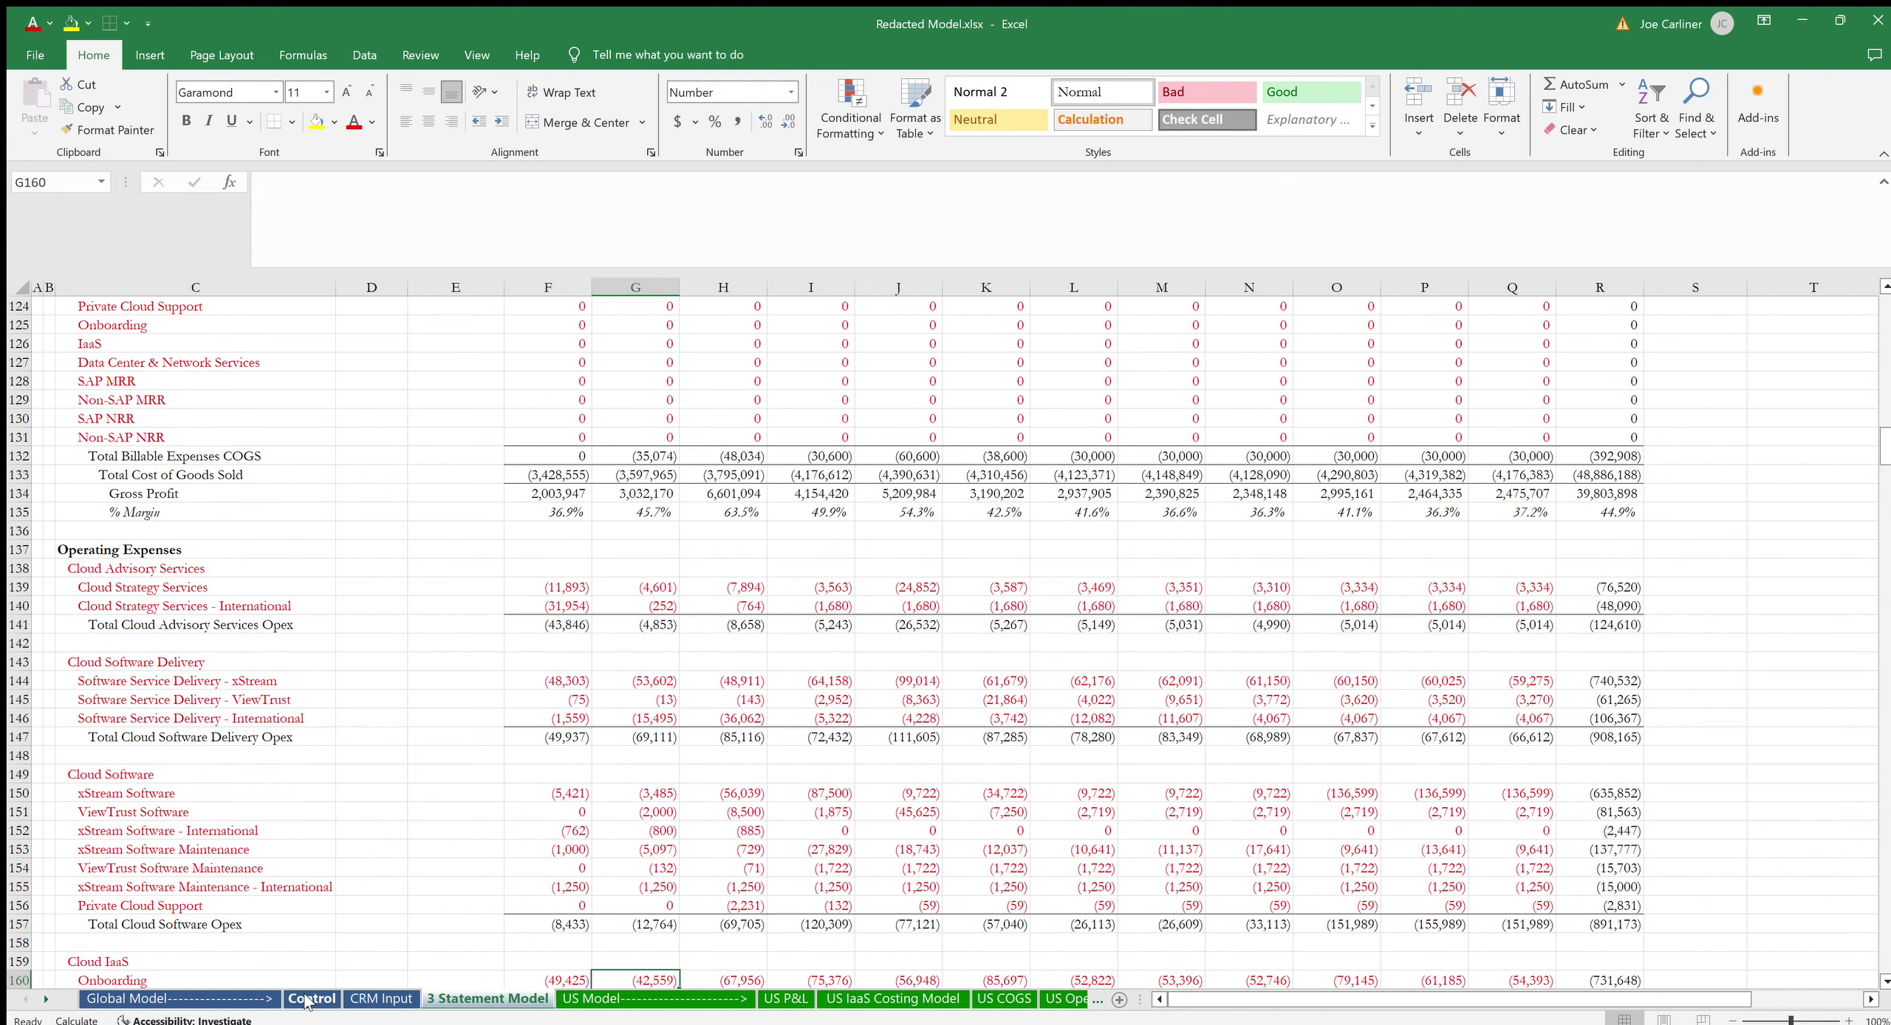
# Examine the Cloud IaaS and Connected IaaS operating expenses down to the IaaS Managed Services SAP MRR line in G169.
pyautogui.press('Down')
pyautogui.press('Down')
pyautogui.press('Down')
pyautogui.press('Down')
pyautogui.press('Down')
pyautogui.press('Down')
pyautogui.press('Down')
pyautogui.press('Down')
pyautogui.press('Down')
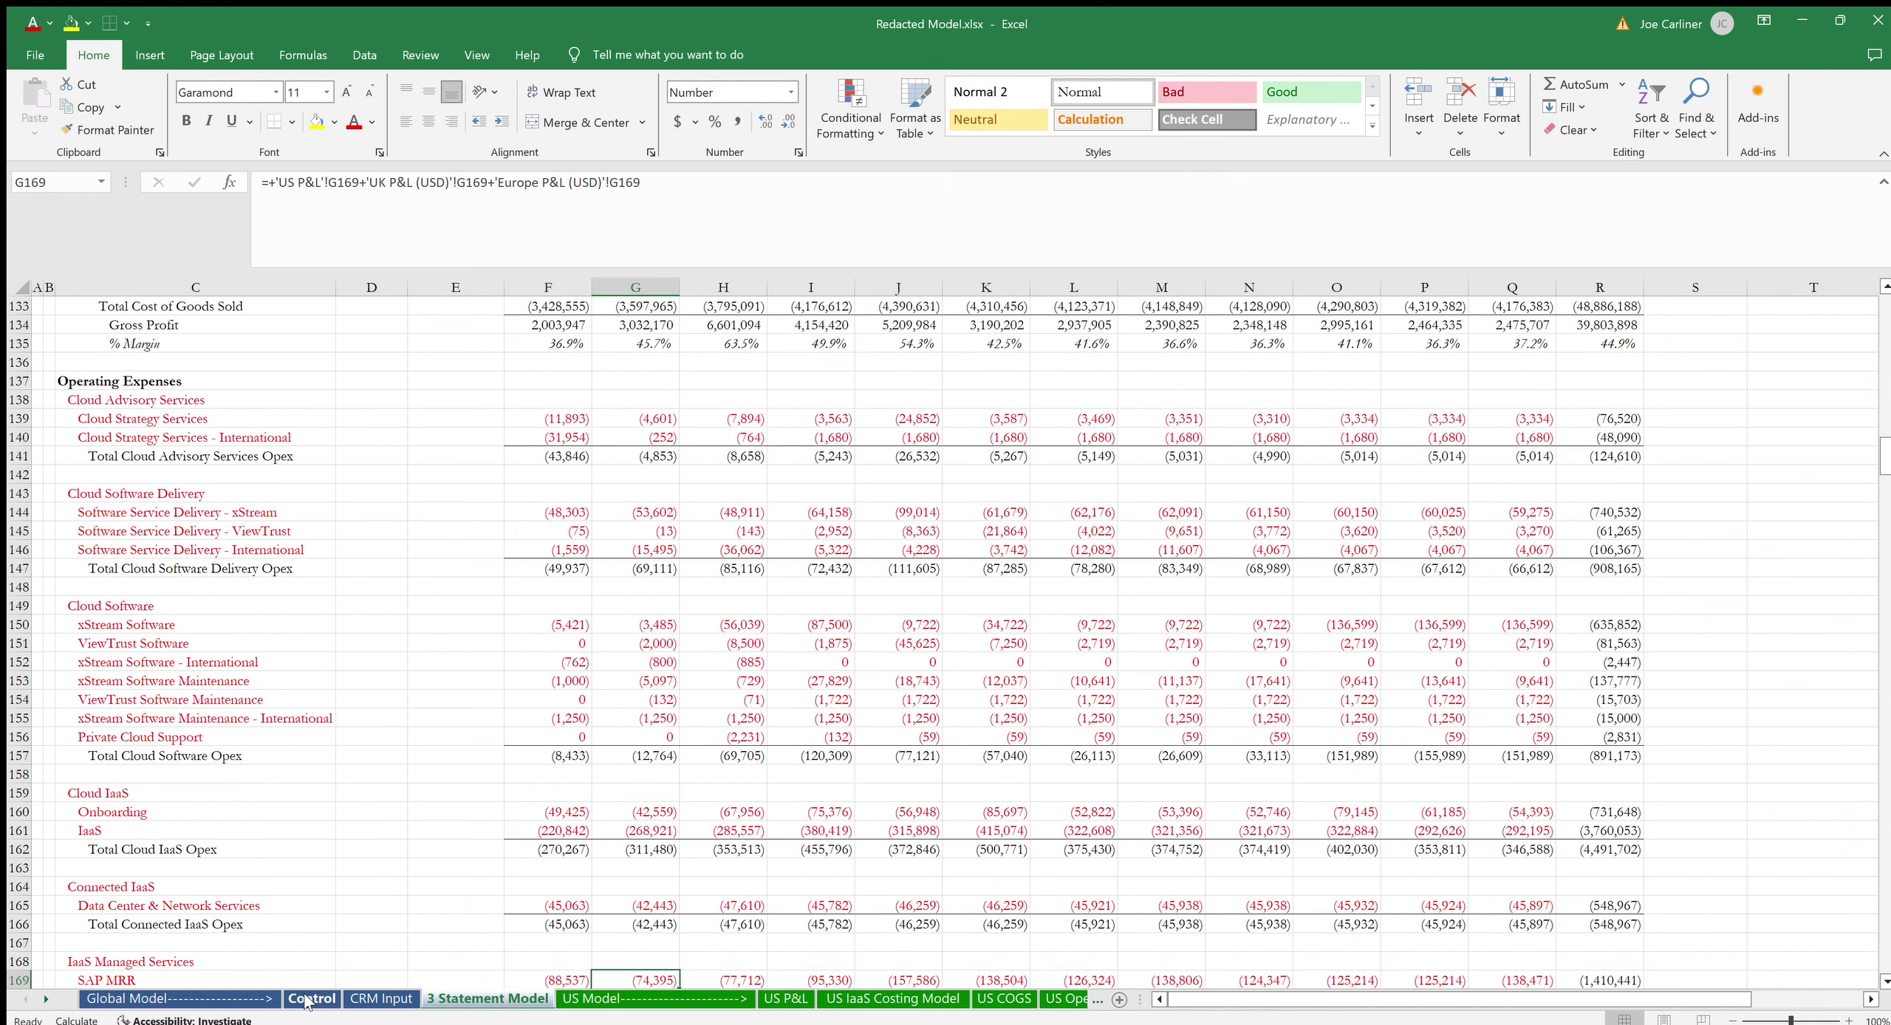
# Continue through the IaaS Managed Services and CCS-NRR operating expenses down to Non-SAP NRR in G175.
pyautogui.press('Down')
pyautogui.press('Down')
pyautogui.press('Down')
pyautogui.press('Down')
pyautogui.press('Down')
pyautogui.press('Down')
pyautogui.press('Down')
pyautogui.press('Down')
pyautogui.press('Down')
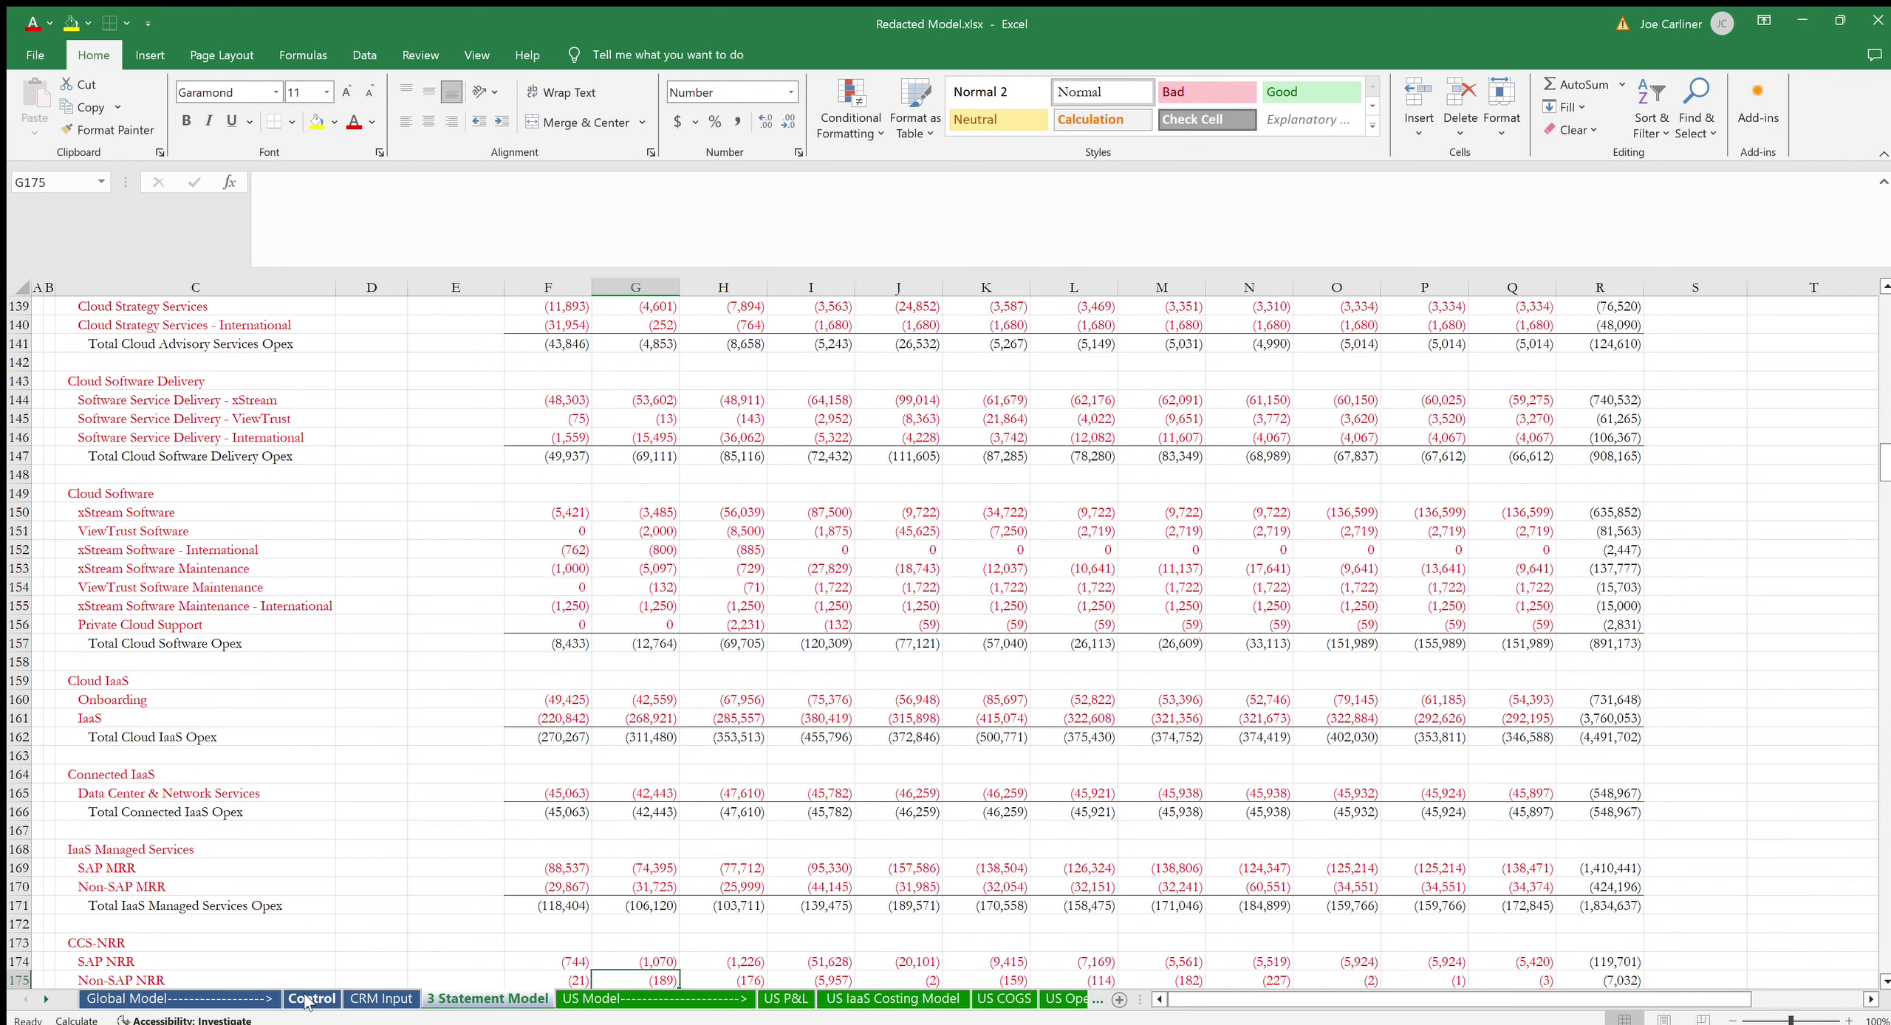
# Review the departmental operating expenses from Sales - IaaS to Indirect, ending at Total Operating Expenses in H188.
pyautogui.press('Down')
pyautogui.press('Down')
pyautogui.press('Down')
pyautogui.press('Down')
pyautogui.press('Down')
pyautogui.press('Down')
pyautogui.press('Down')
pyautogui.press('Down')
pyautogui.press('Down')
pyautogui.press('Down')
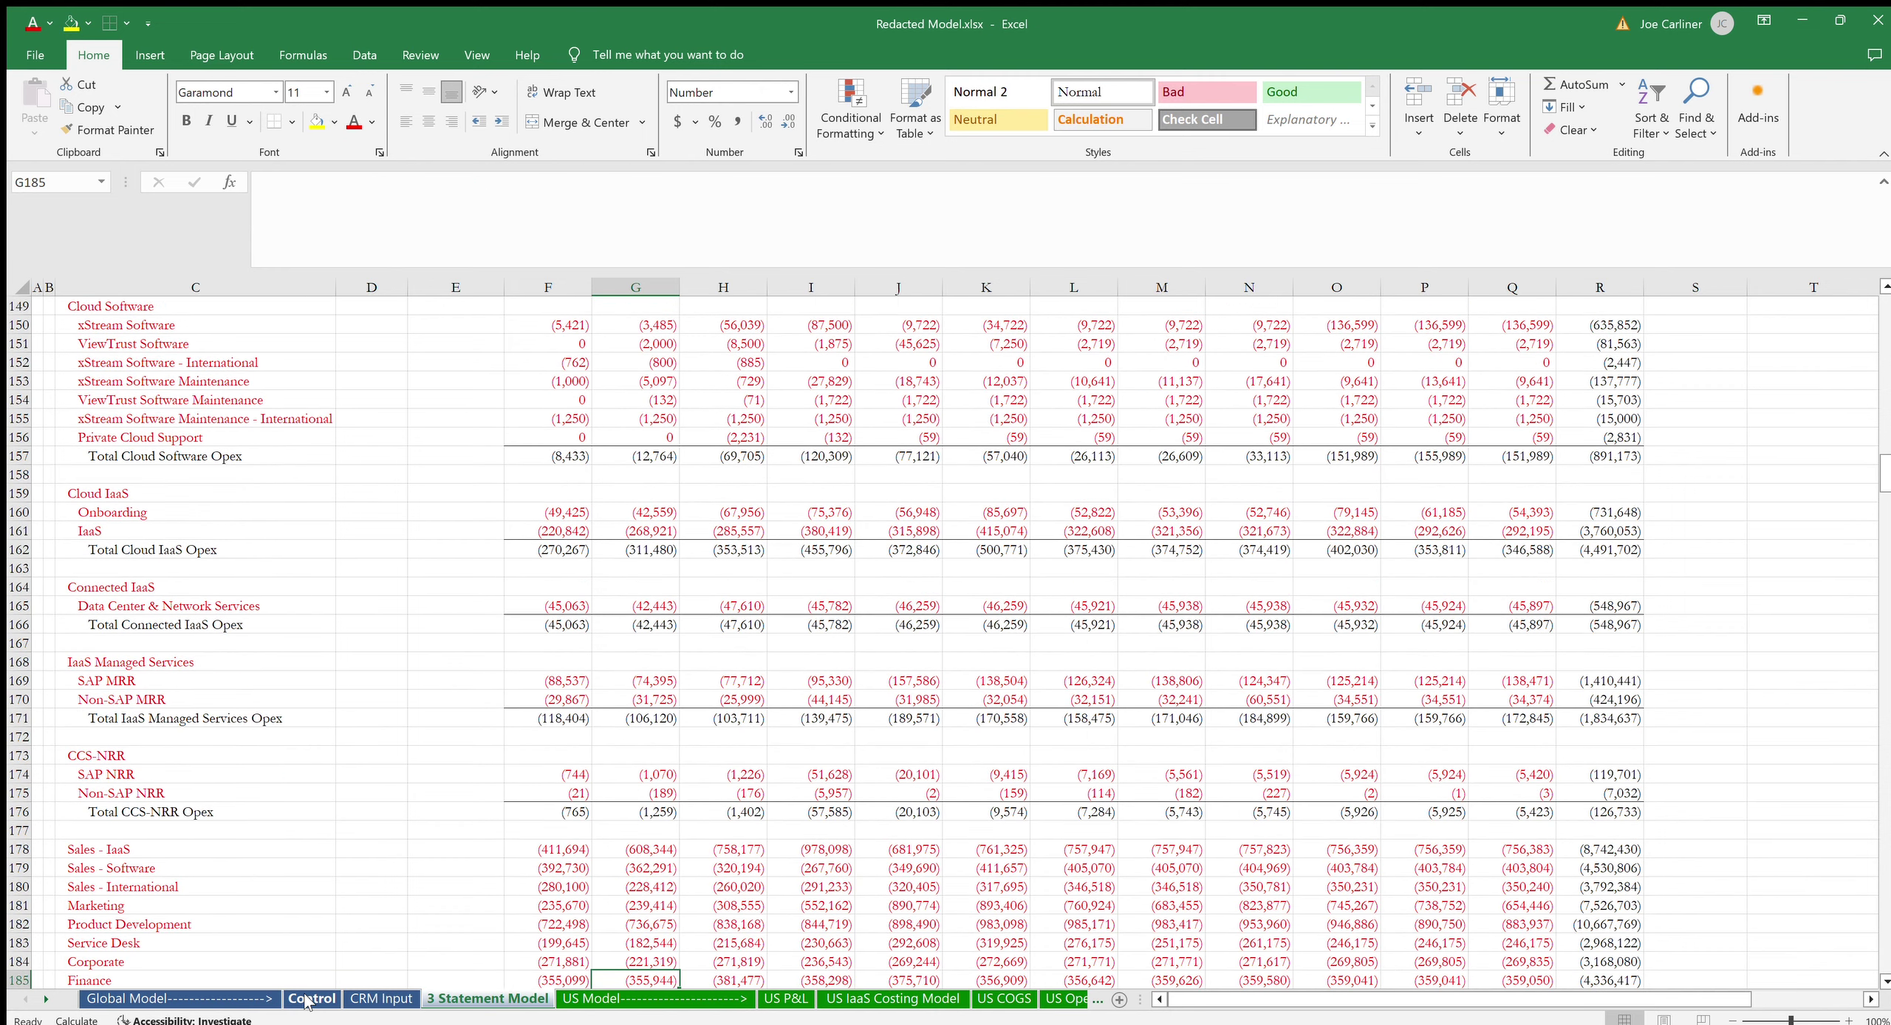
pyautogui.press('Right')
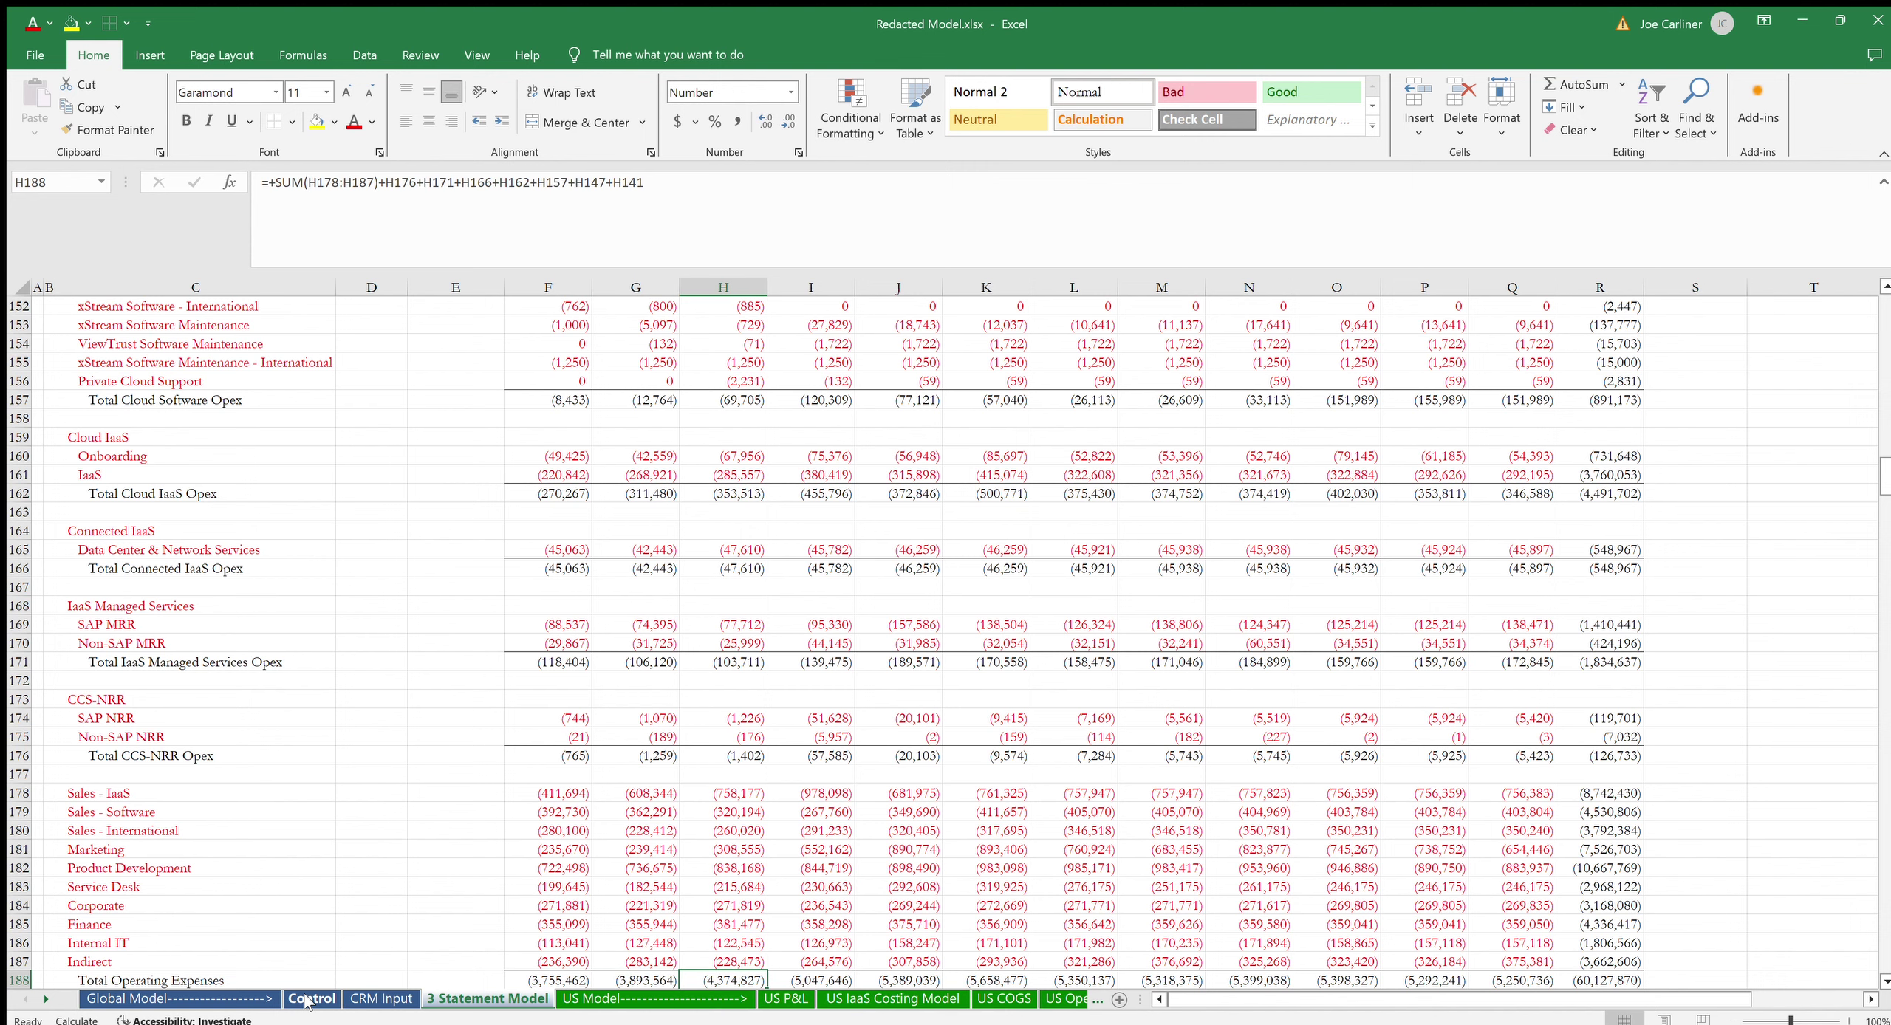
# Examine Operating Income, its margin and the Other Expenses section down to Total Other Expenses in H198.
pyautogui.press('Down')
pyautogui.press('Down')
pyautogui.press('Down')
pyautogui.press('Down')
pyautogui.press('Down')
pyautogui.press('Down')
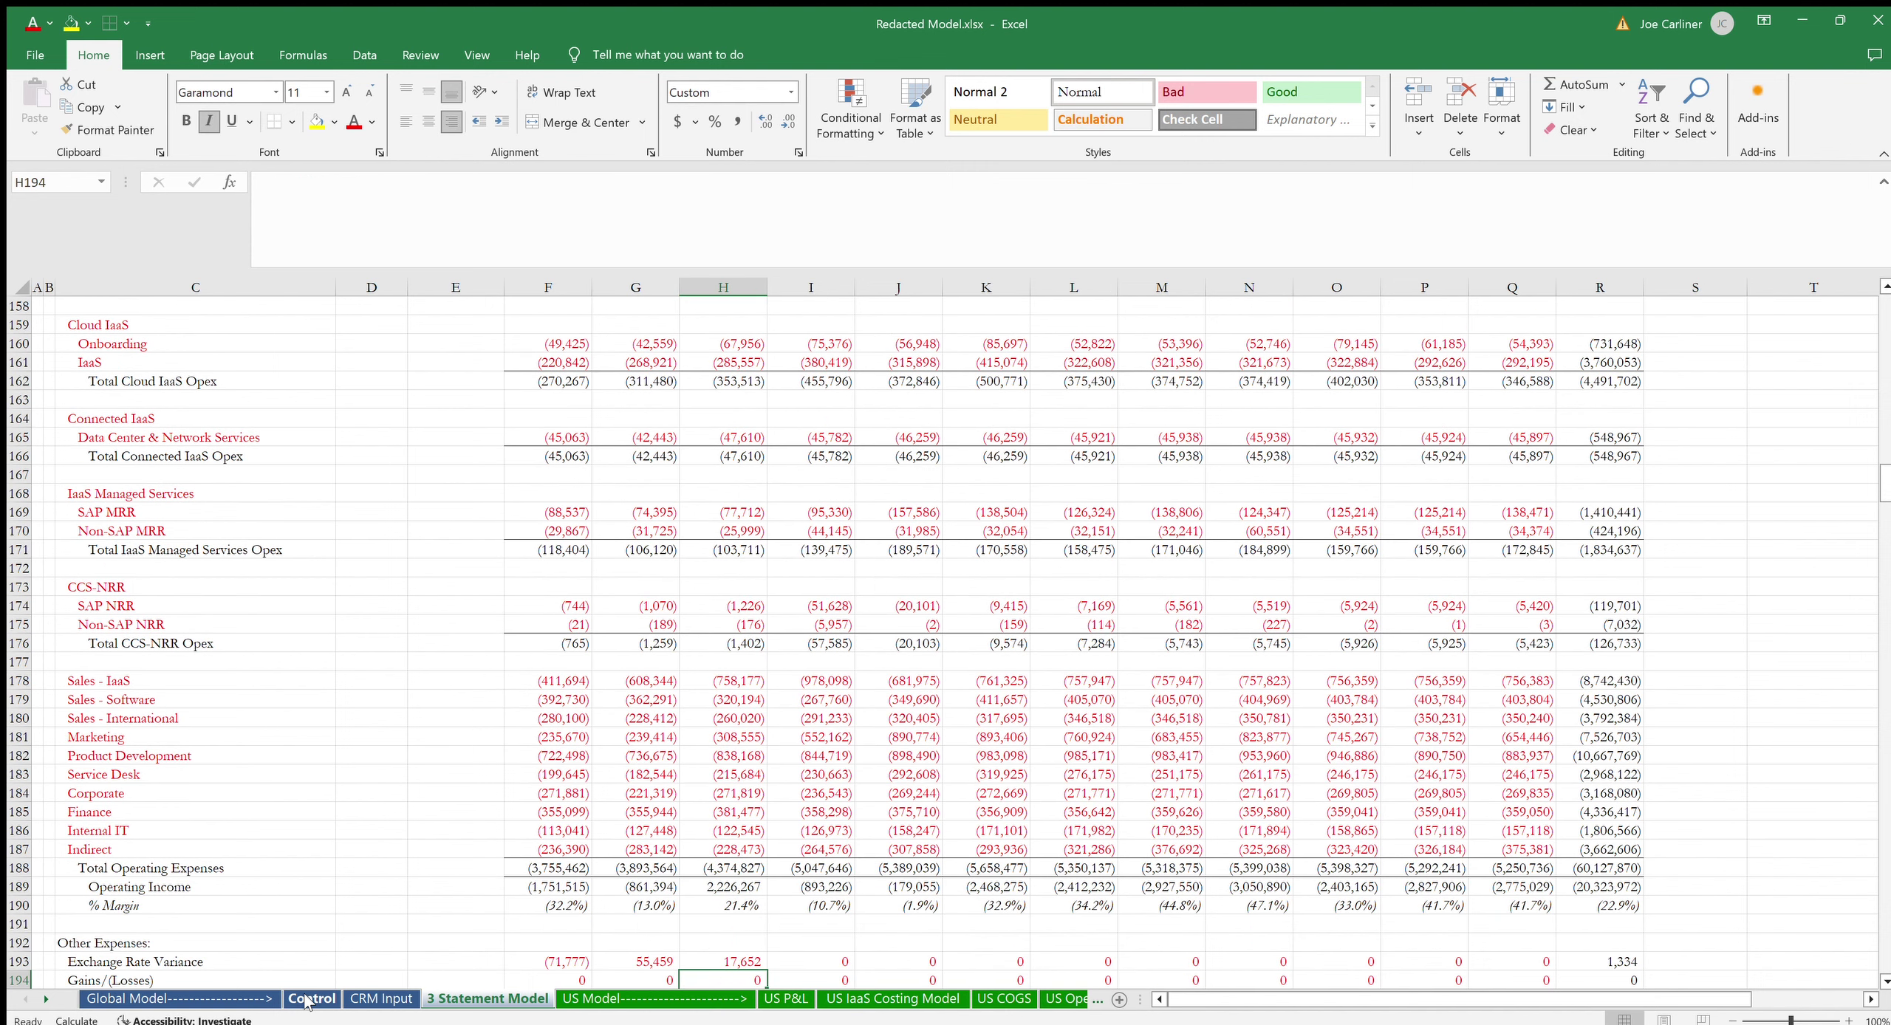
pyautogui.press('Down')
pyautogui.press('Down')
pyautogui.press('Down')
pyautogui.press('Down')
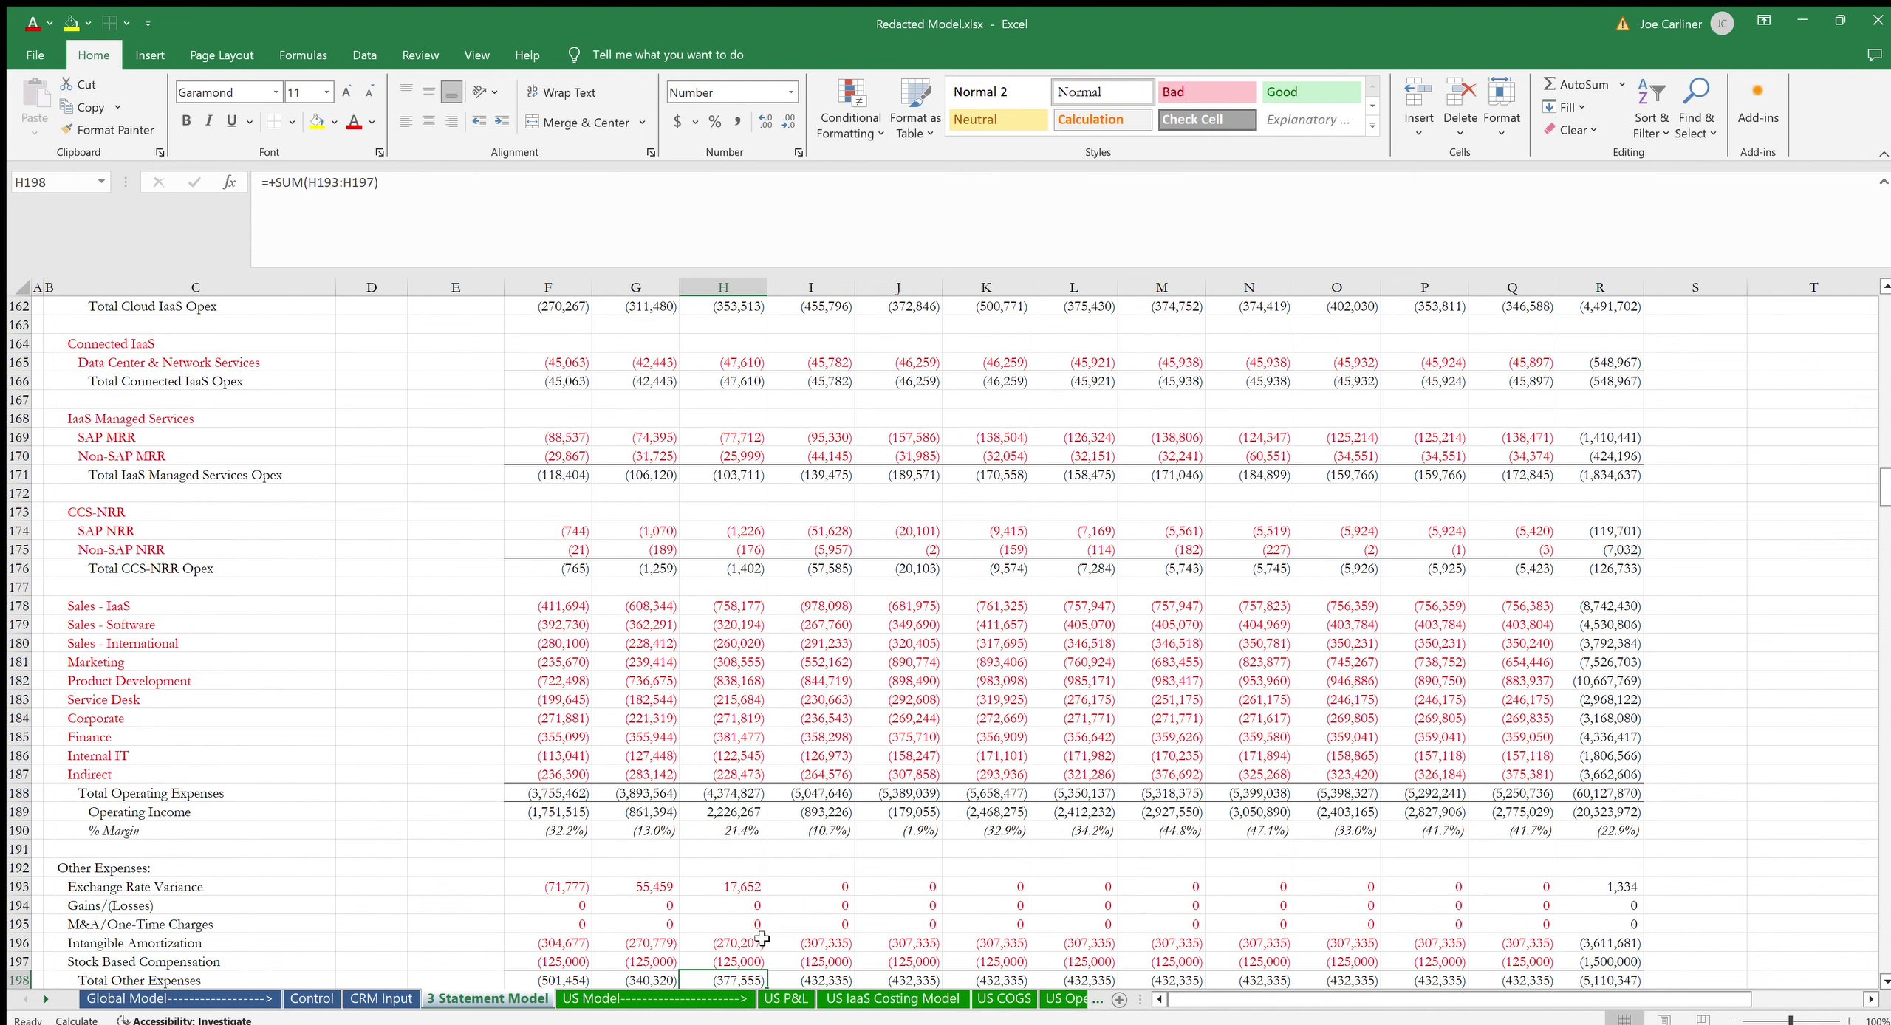
# Point out the Operating Income label in C189 and jump to the Balance Sheet header in A223.
pyautogui.click(181, 812)
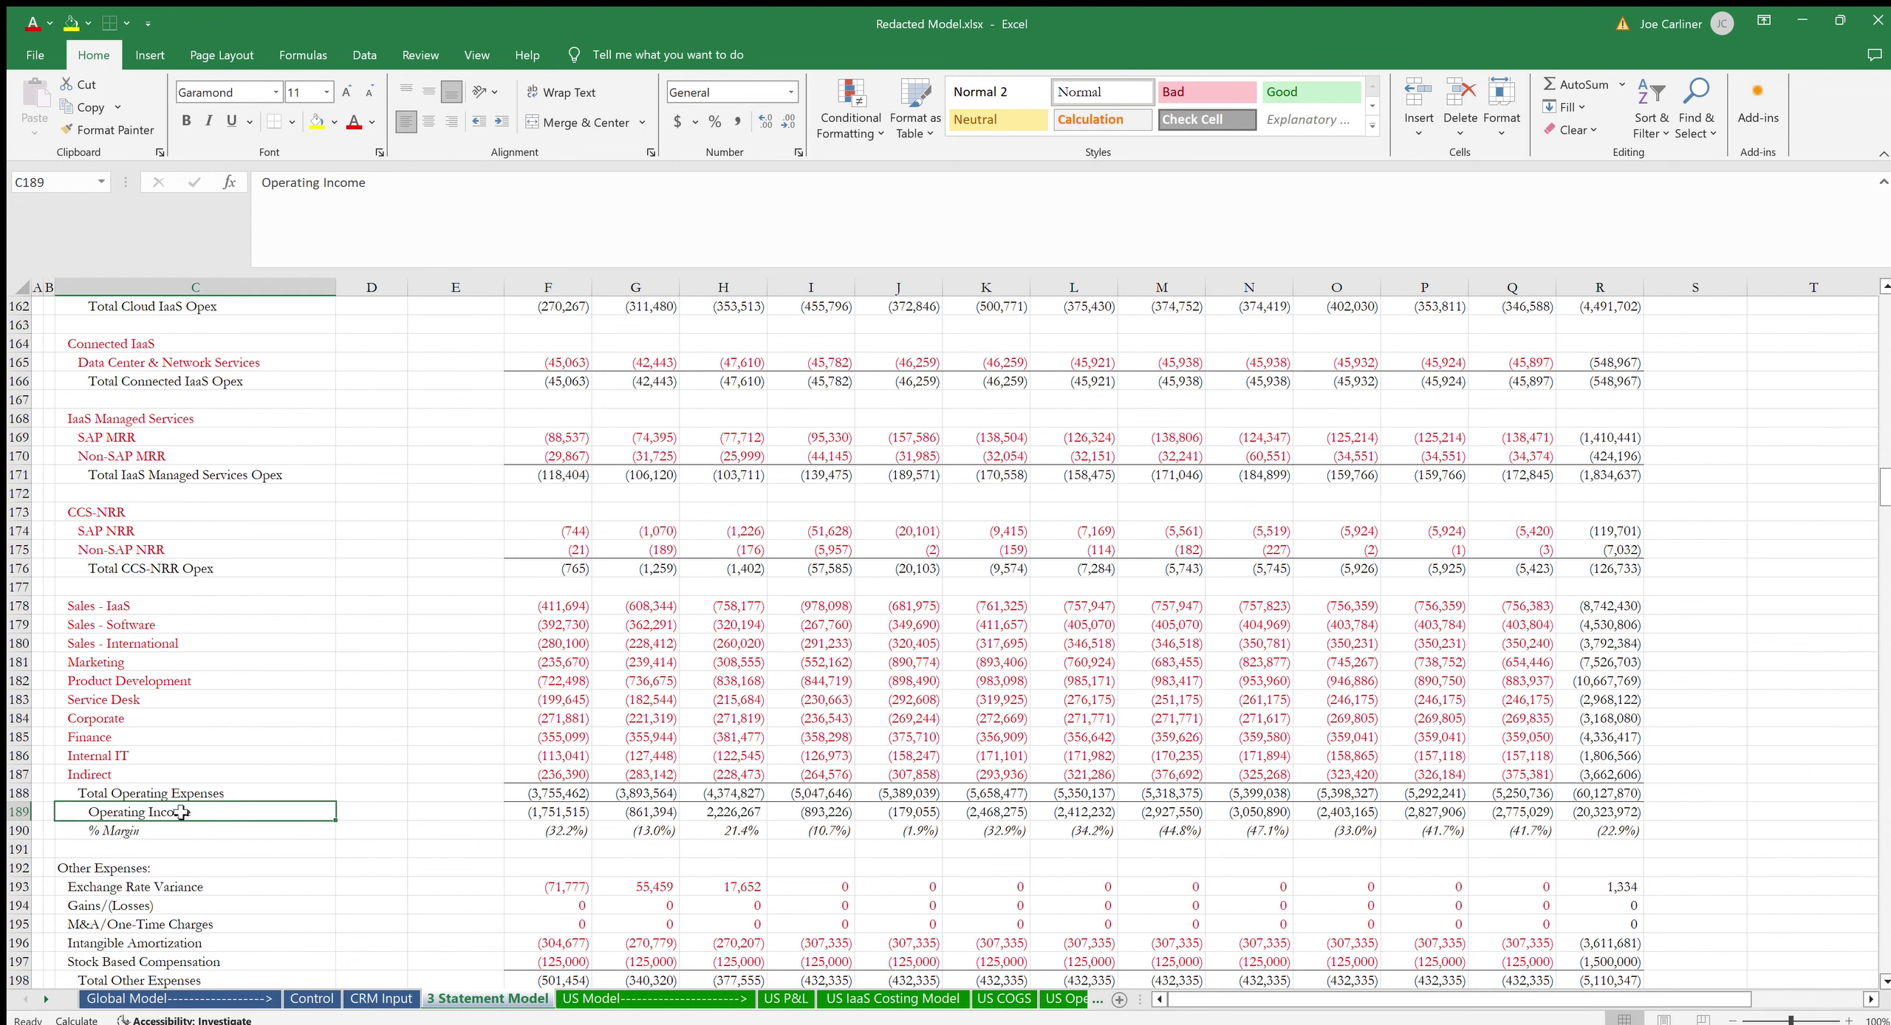
pyautogui.press('Home')
pyautogui.hotkey('ctrl', 'Down')
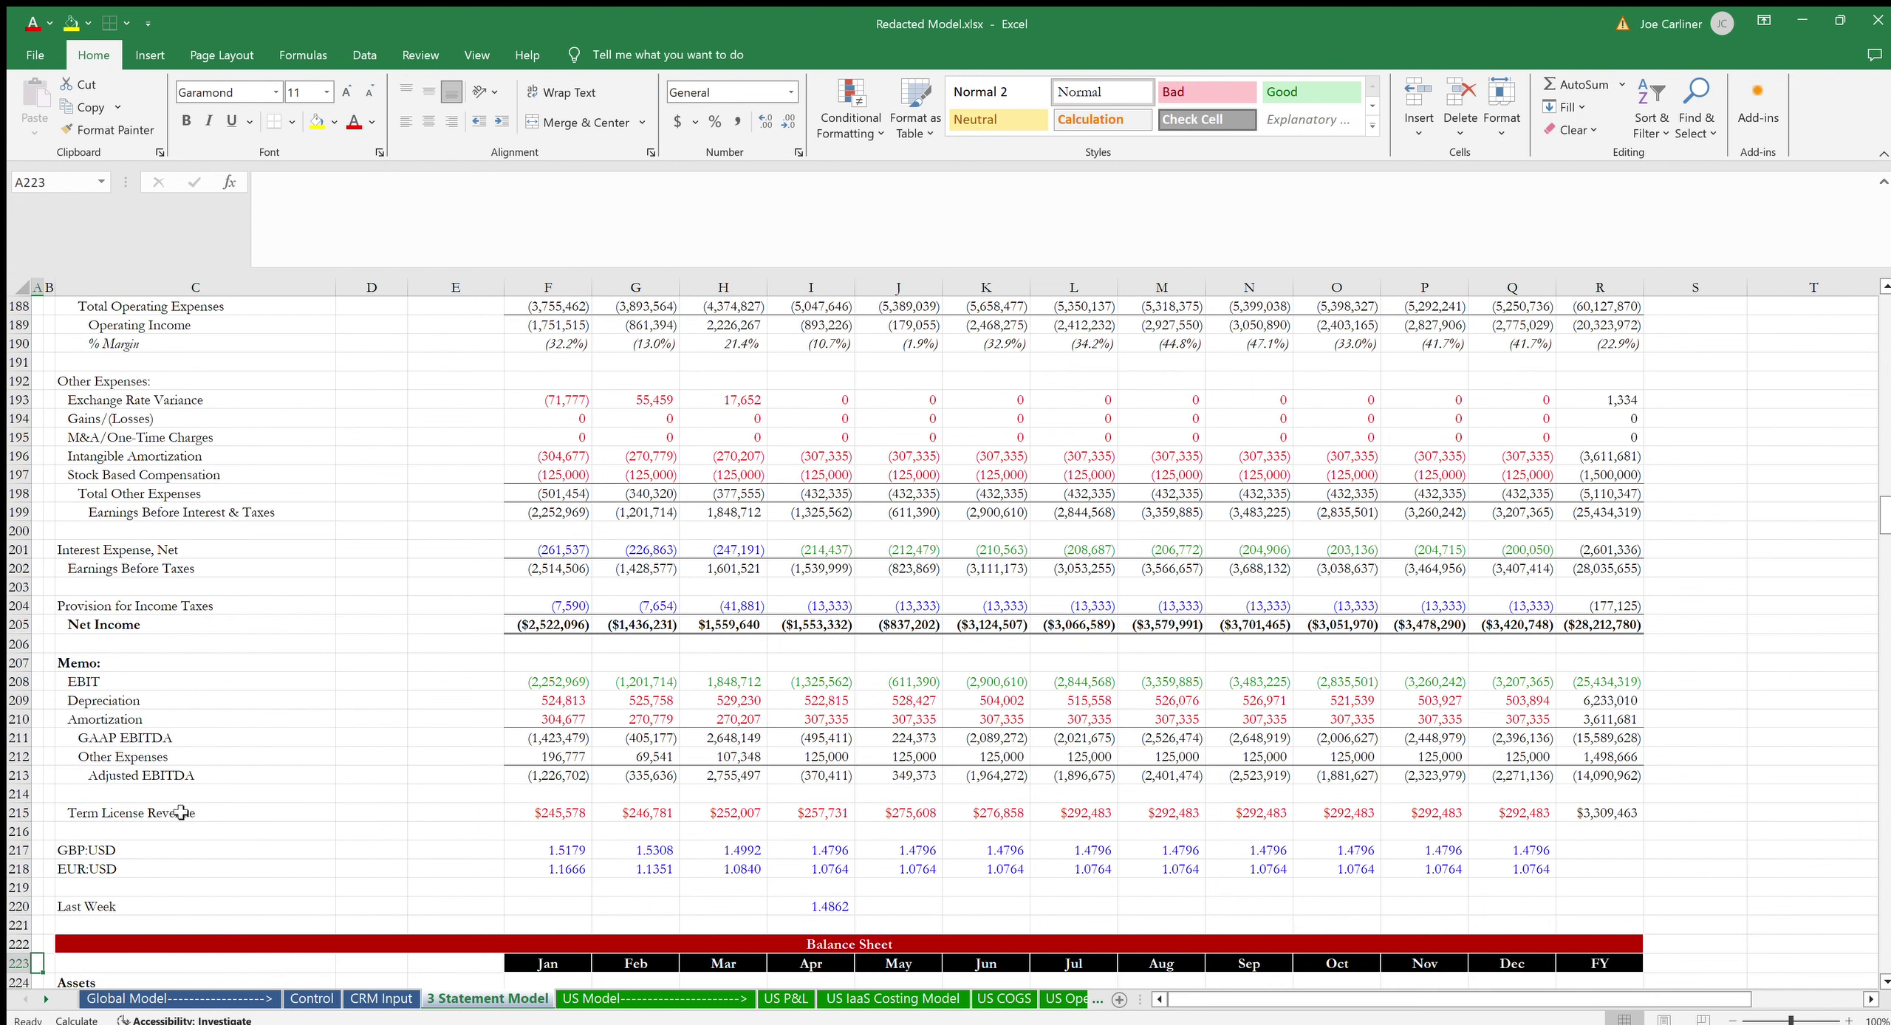
# Review the current and long-term assets of the Balance Sheet down to Total Assets in row 239.
pyautogui.press('Down')
pyautogui.press('Down')
pyautogui.press('Down')
pyautogui.press('Down')
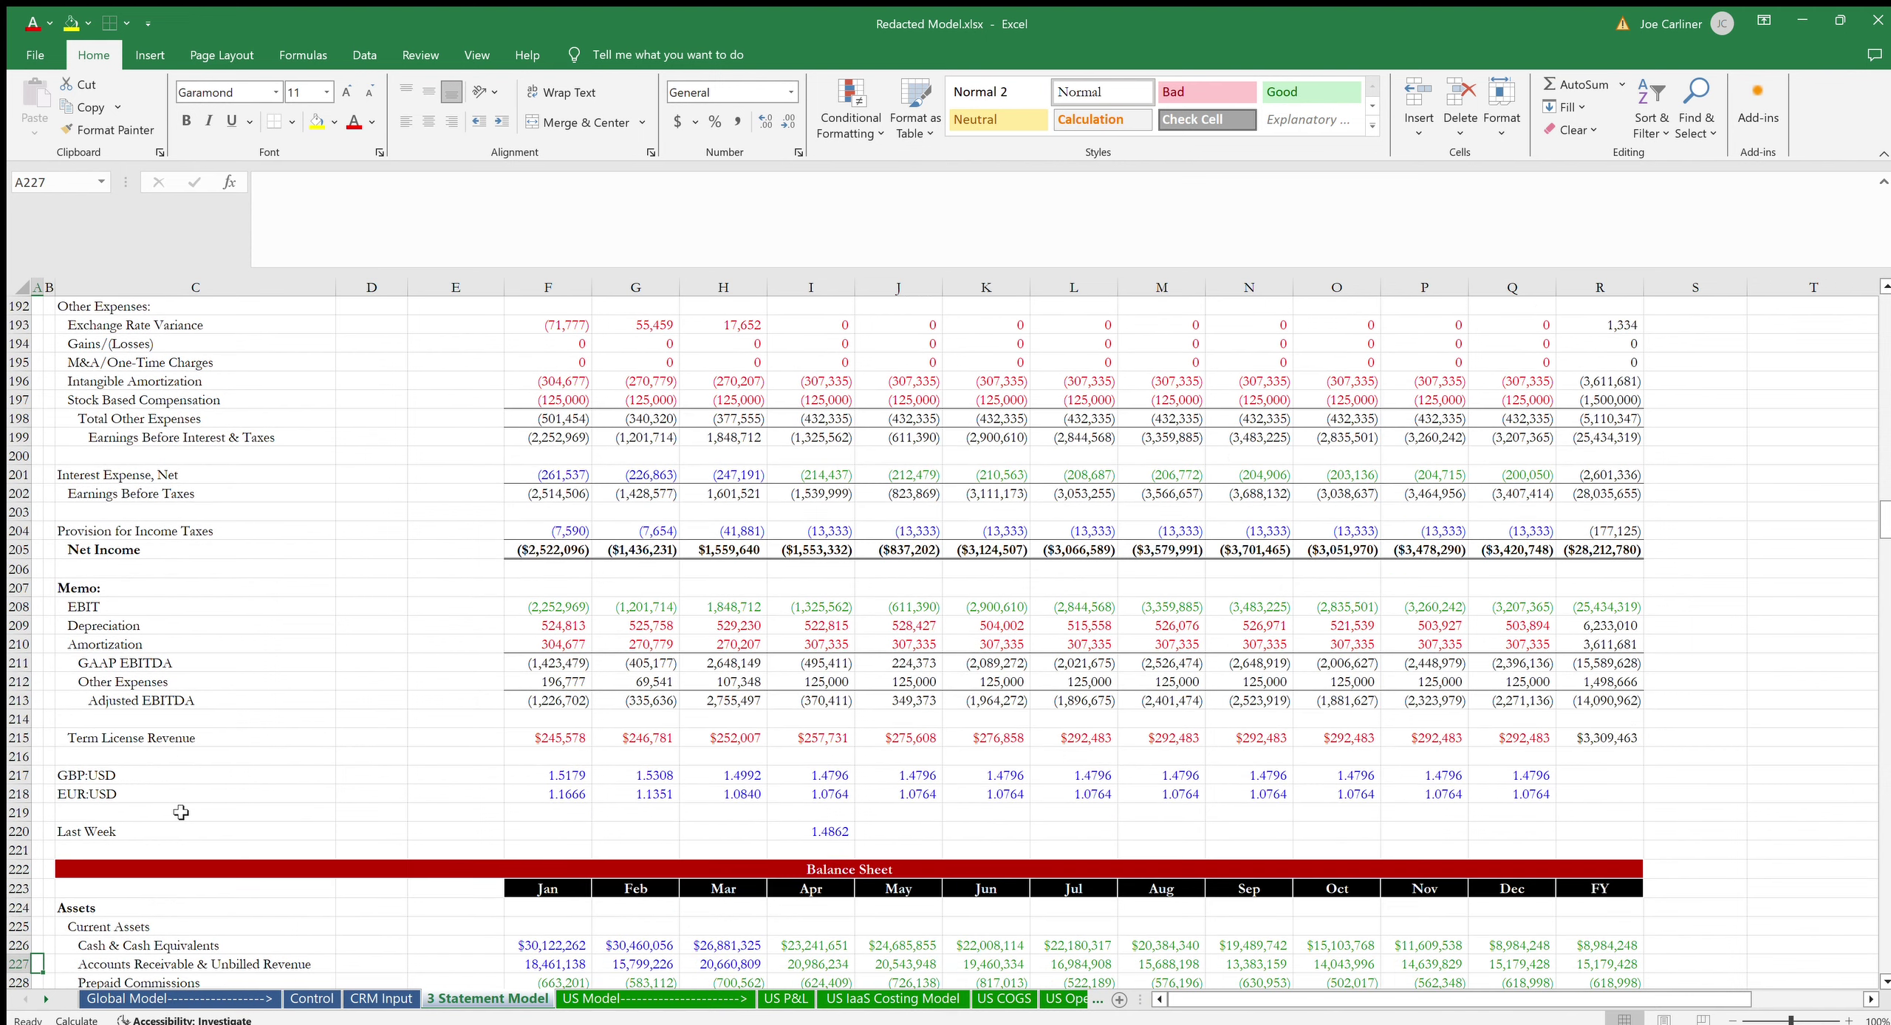
pyautogui.press('Down')
pyautogui.press('Down')
pyautogui.press('Down')
pyautogui.press('Down')
pyautogui.press('Down')
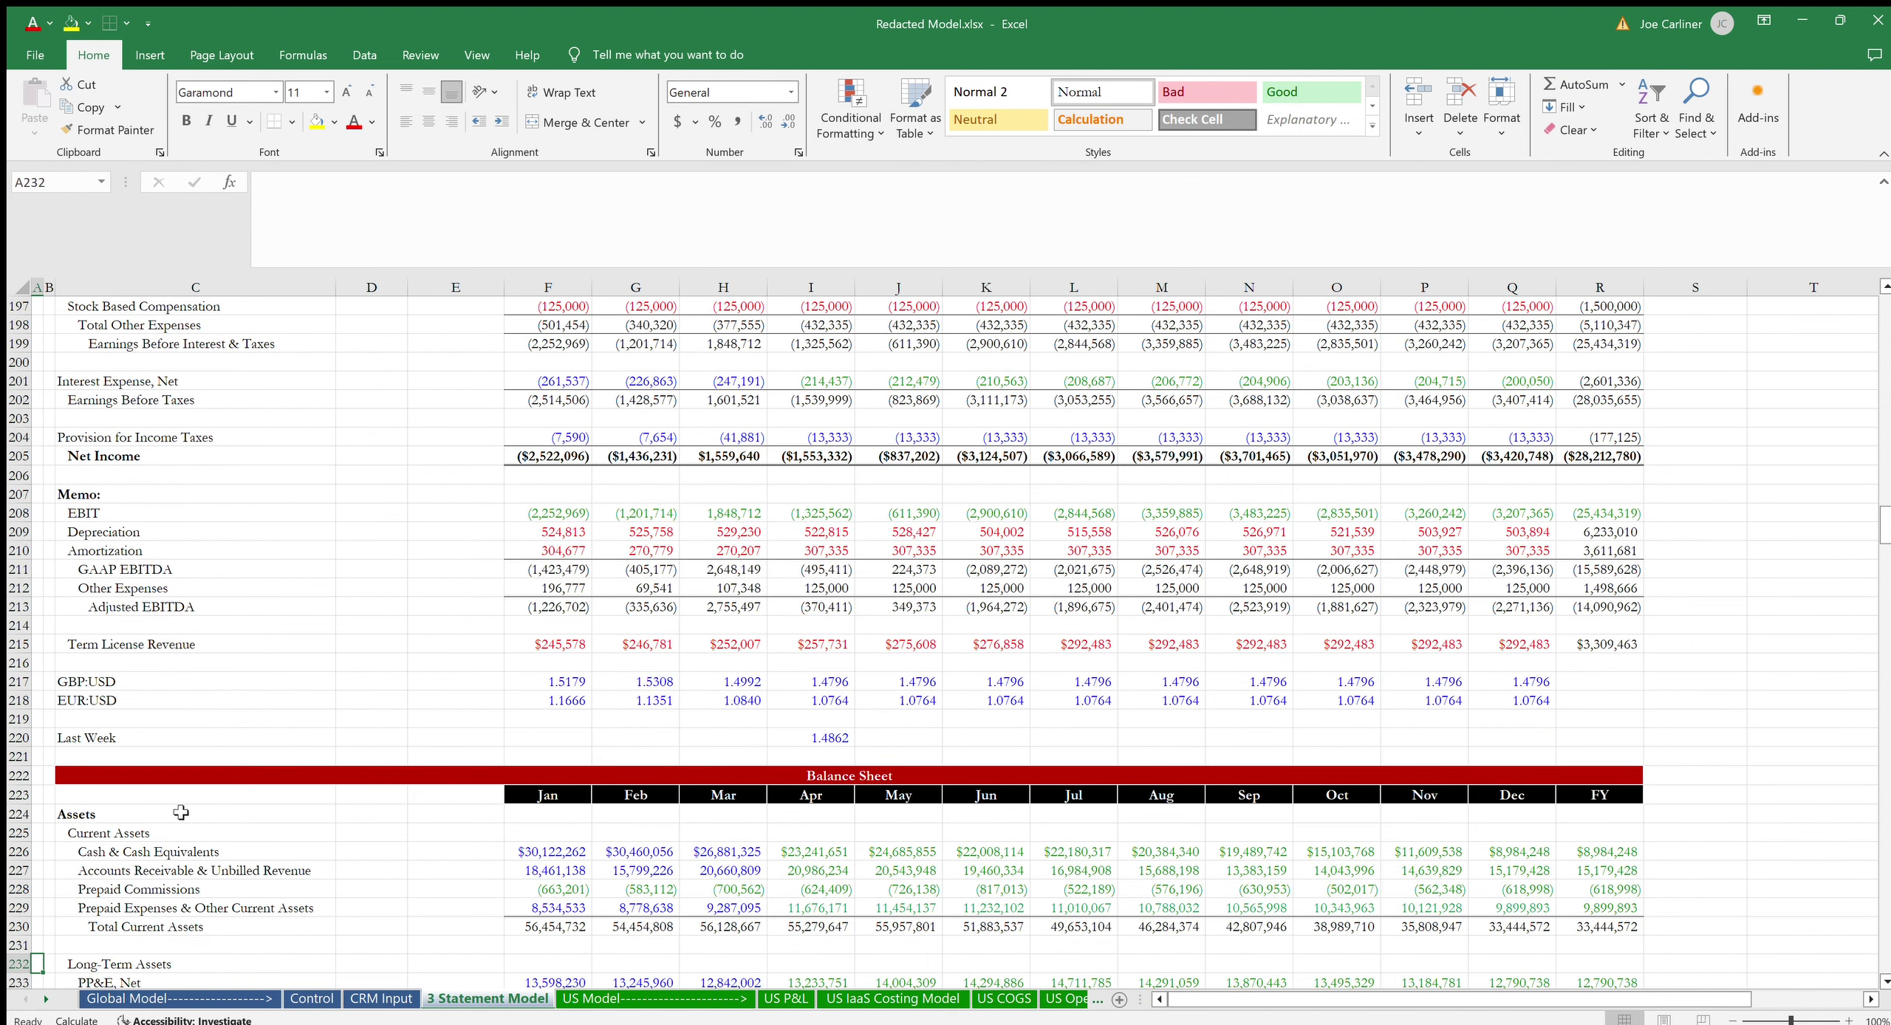
pyautogui.press('Down')
pyautogui.press('Down')
pyautogui.press('Down')
pyautogui.press('Down')
pyautogui.press('Down')
pyautogui.press('Down')
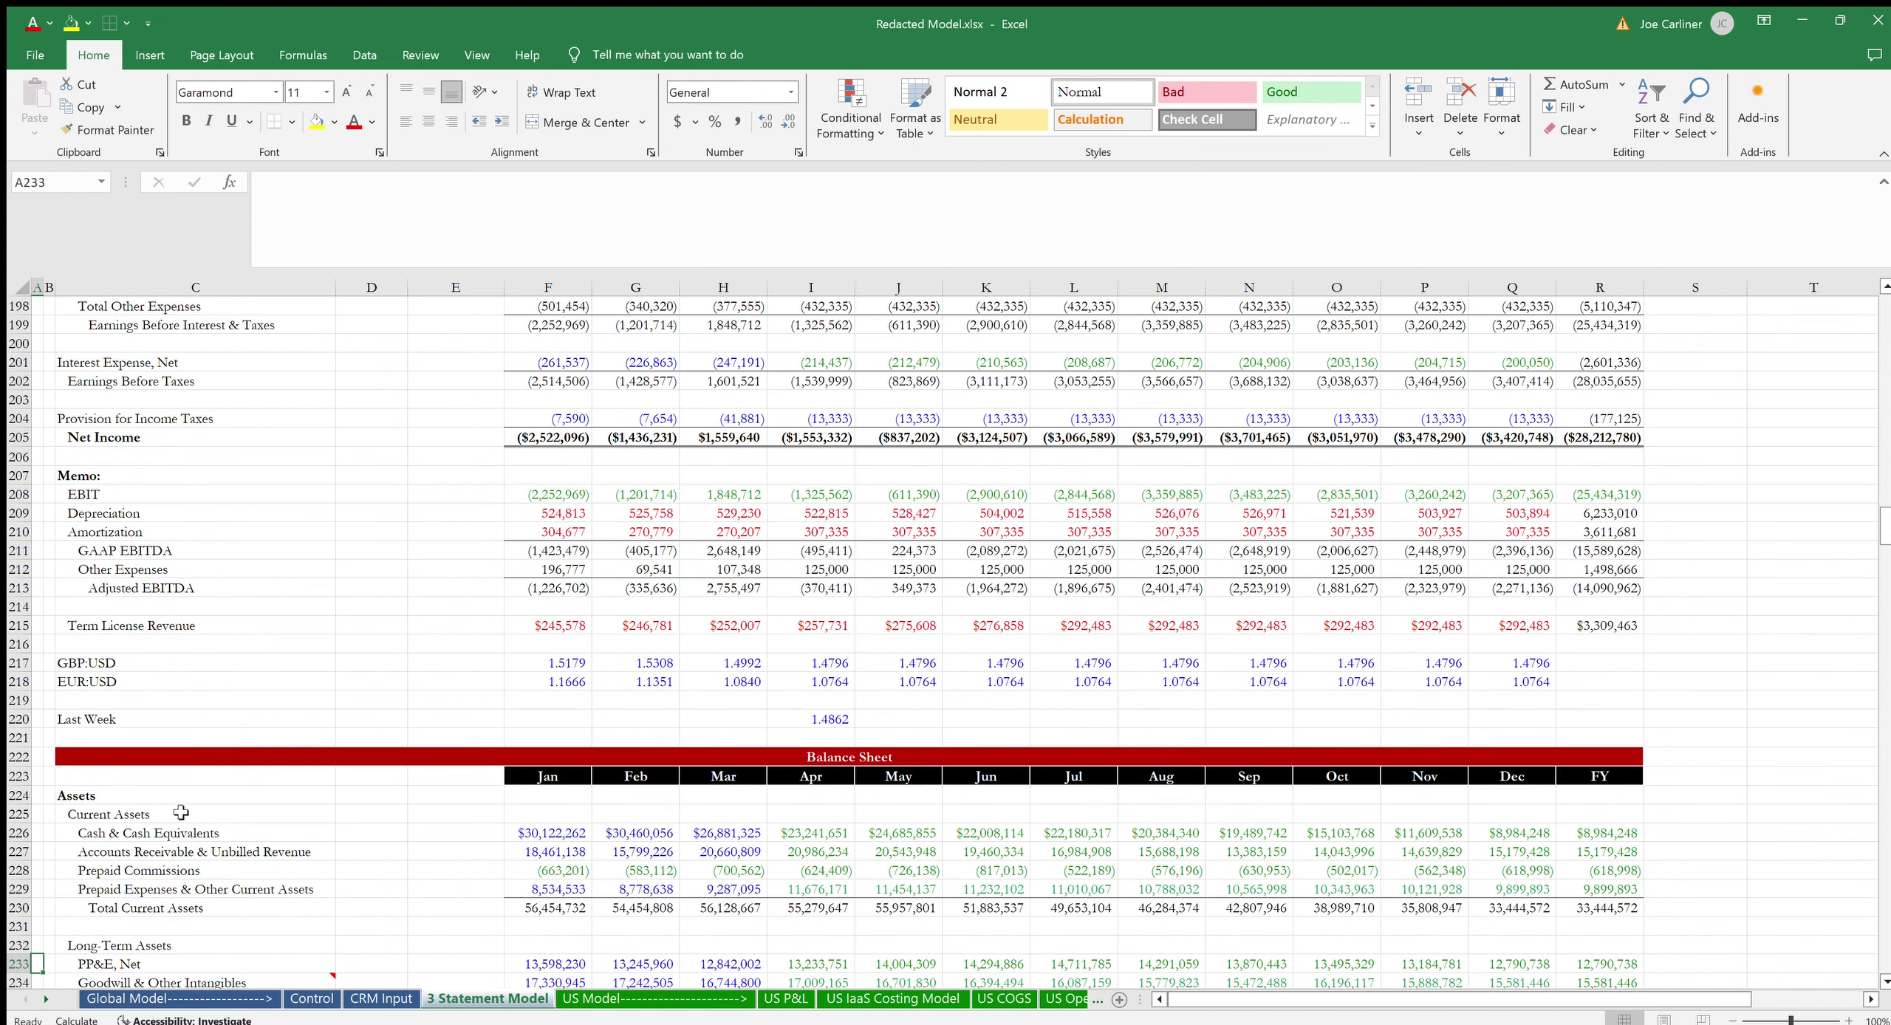
pyautogui.press('Down')
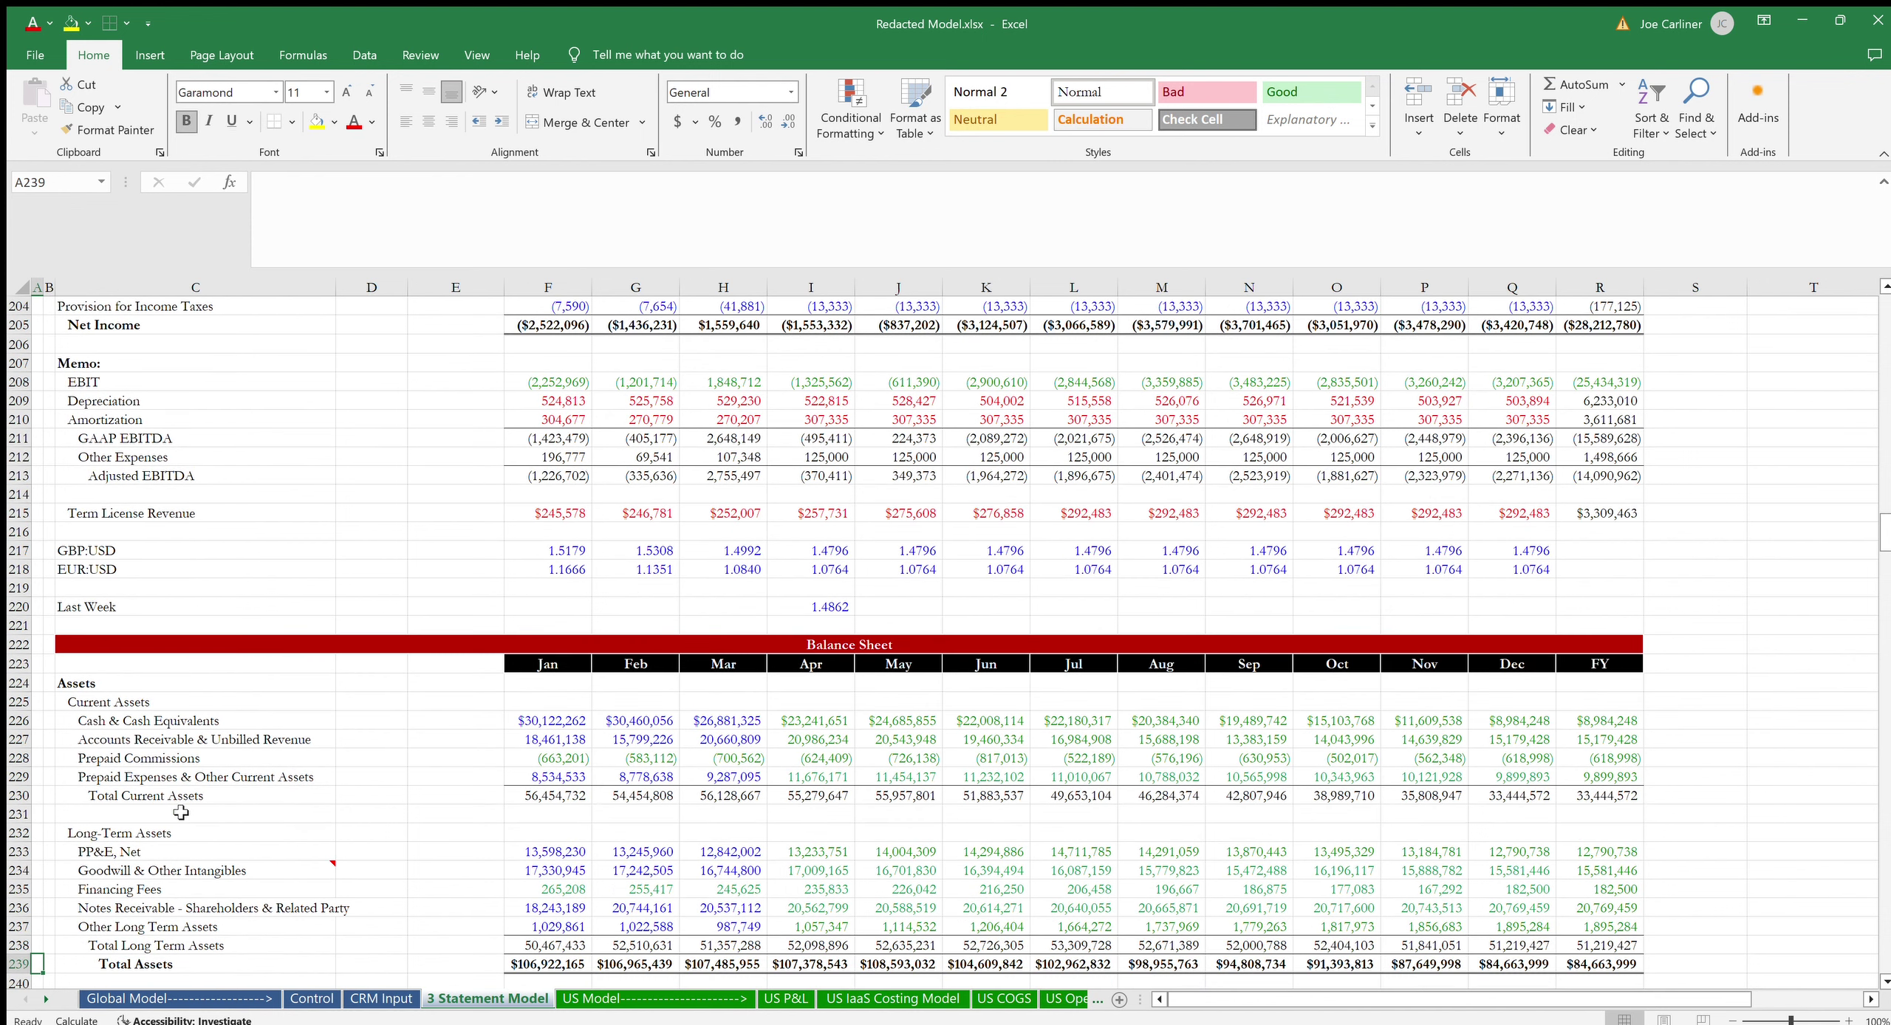
# Look through the current liabilities of the Balance Sheet down to Total Current Liabilities in row 249.
pyautogui.press('Down')
pyautogui.press('Down')
pyautogui.press('Down')
pyautogui.press('Down')
pyautogui.press('Down')
pyautogui.press('Down')
pyautogui.press('Down')
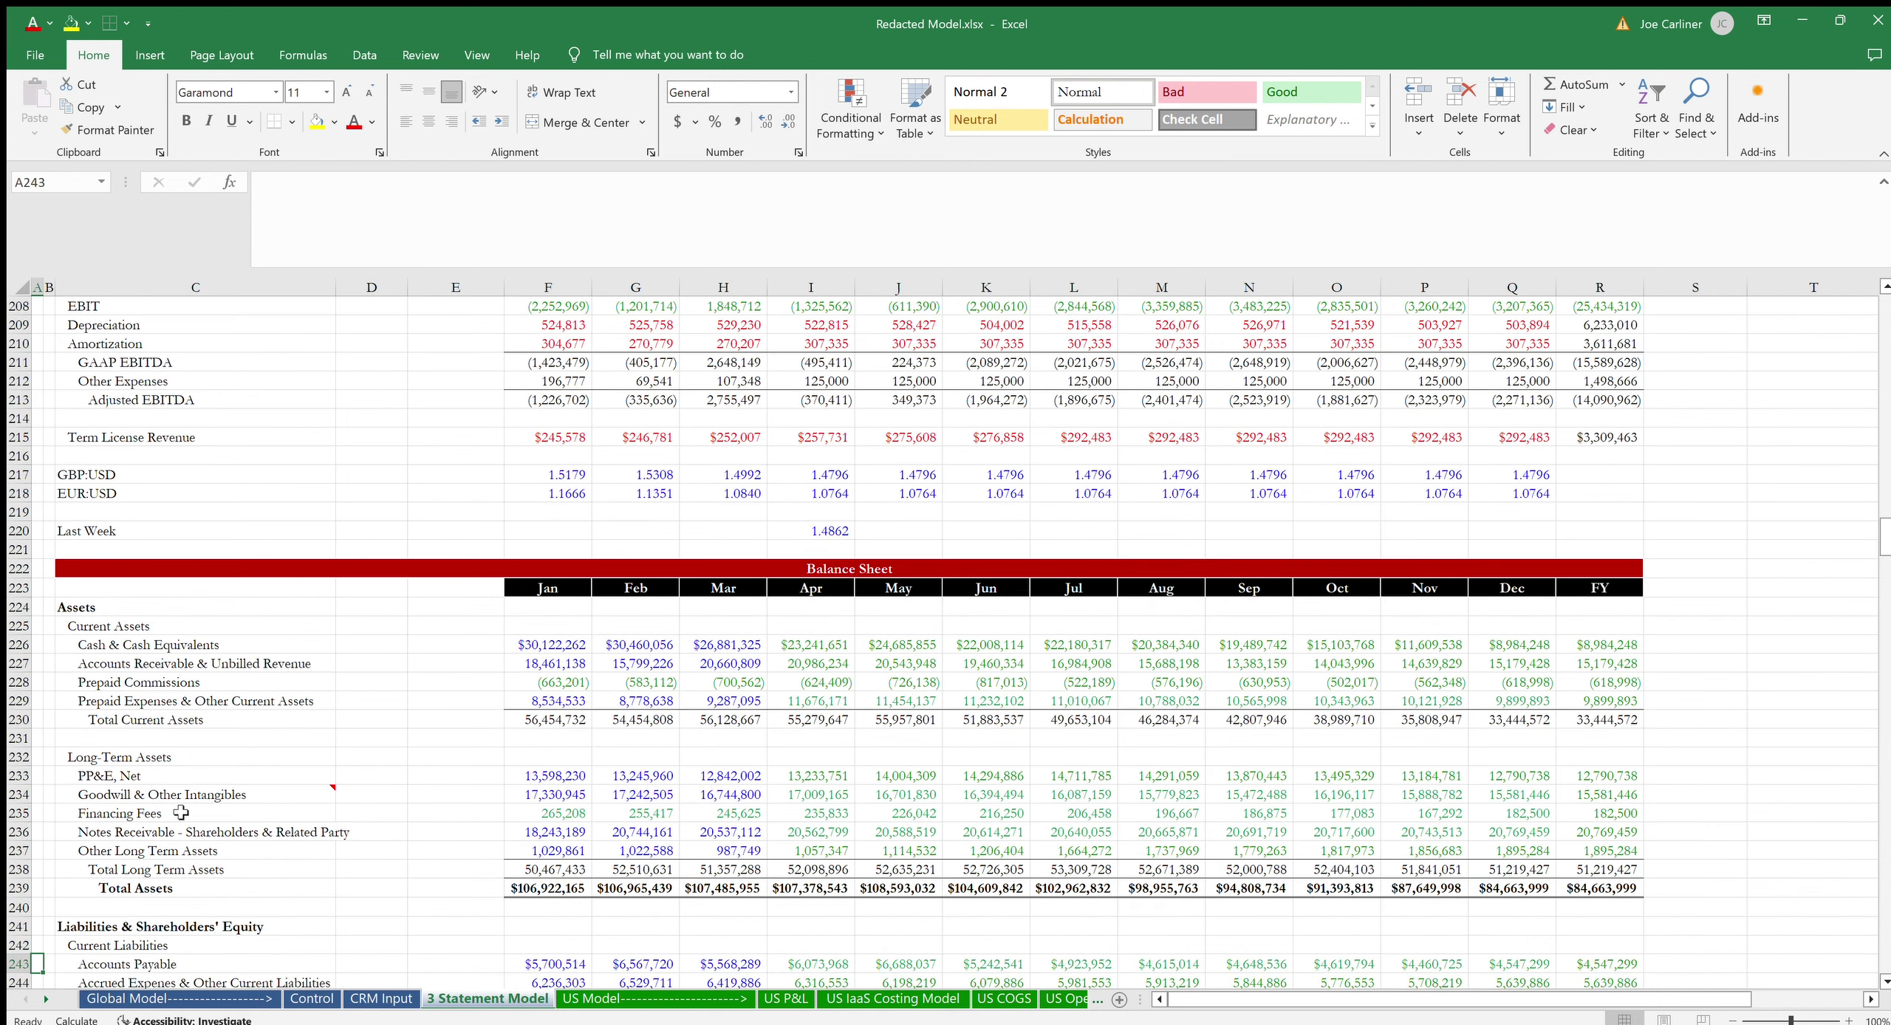
pyautogui.press('Down')
pyautogui.press('Down')
pyautogui.press('Down')
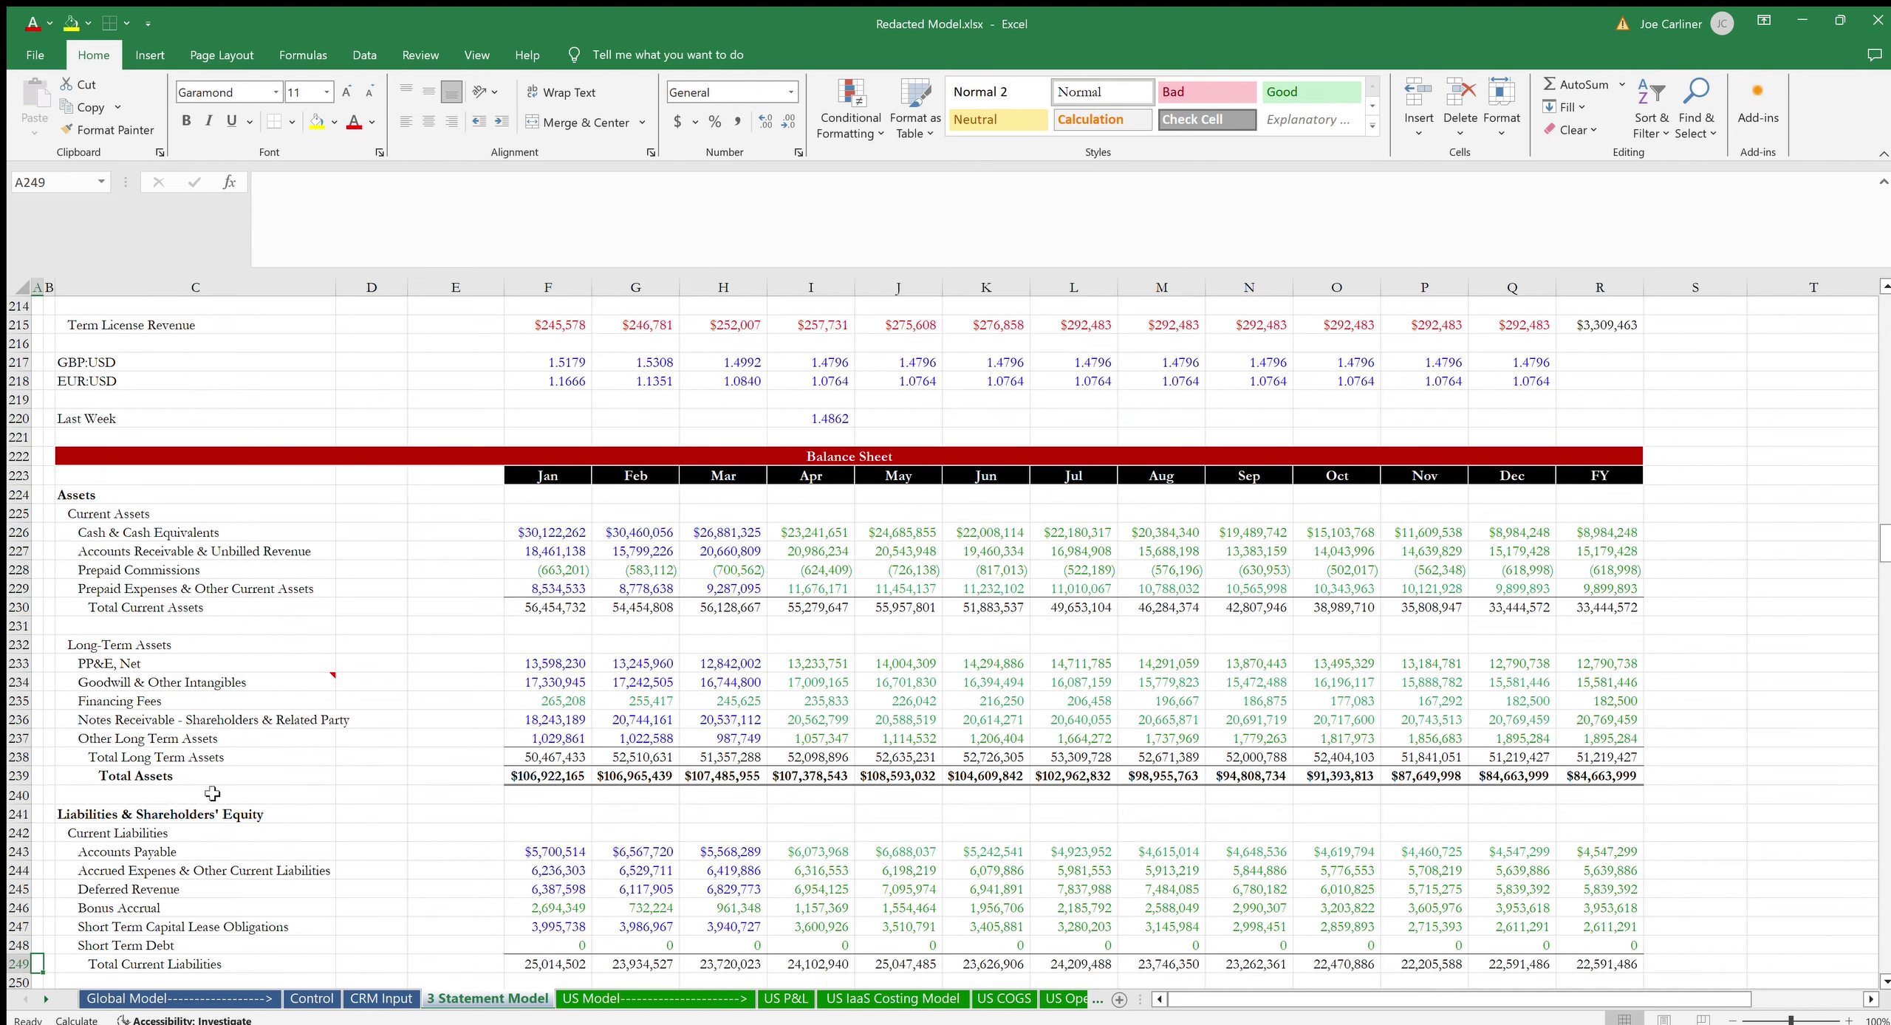
# Inspect the April Balance Sheet formulas from Cash & Cash Equivalents in I226 down to Short Term Debt in I248.
pyautogui.click(822, 534)
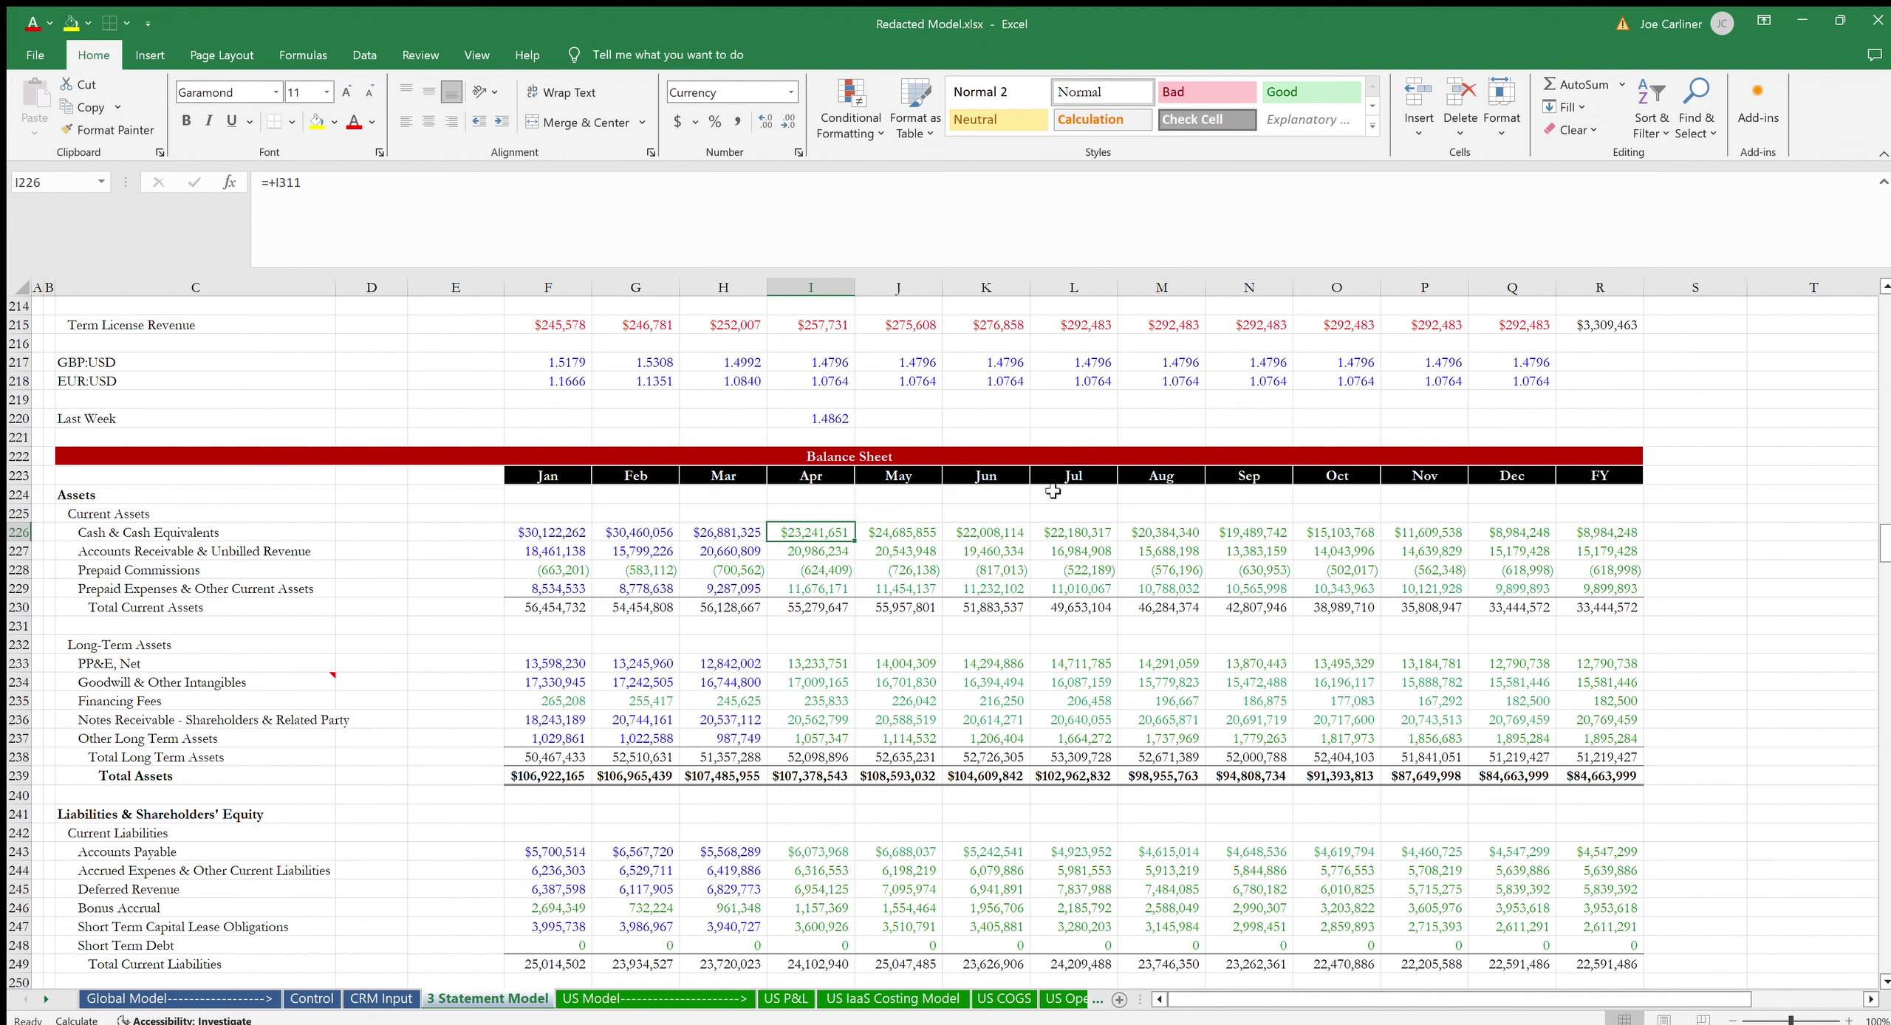
pyautogui.press('Down')
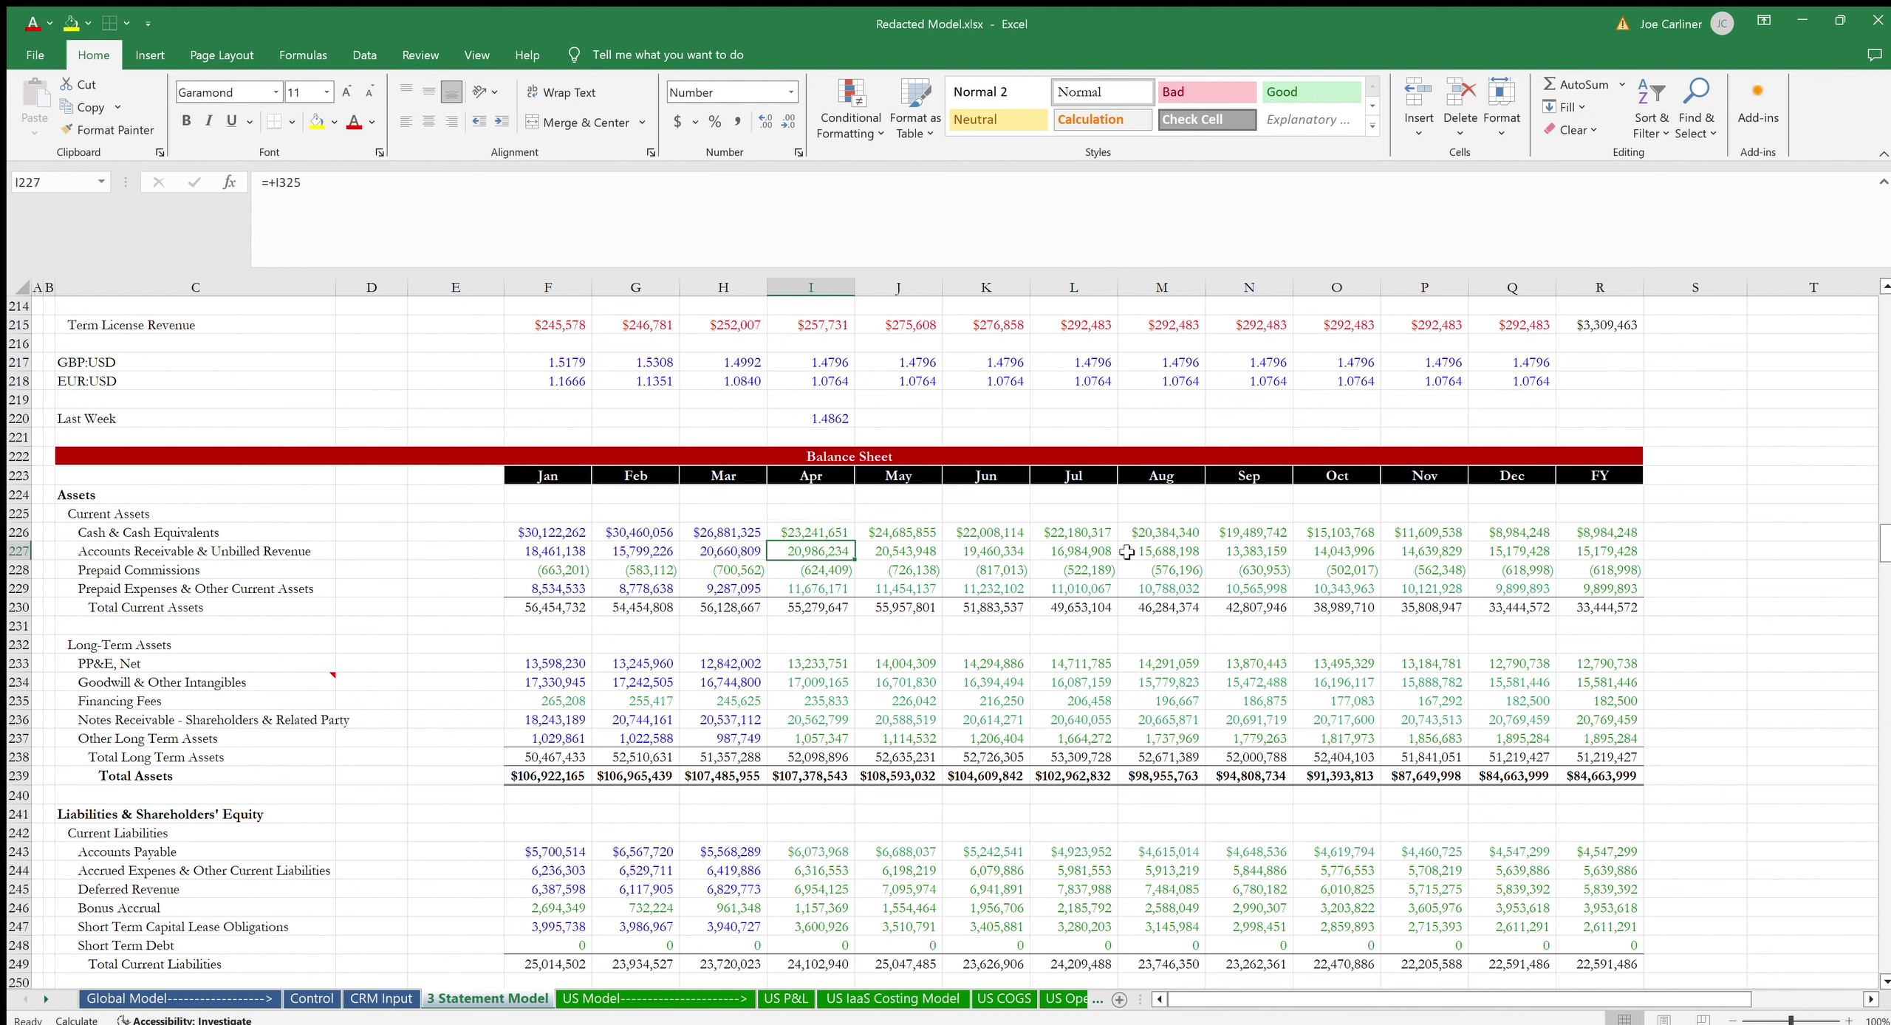
pyautogui.press('Down')
pyautogui.press('Down')
pyautogui.press('Down')
pyautogui.press('Down')
pyautogui.press('Down')
pyautogui.press('Down')
pyautogui.press('Down')
pyautogui.press('Down')
pyautogui.press('Down')
pyautogui.press('Down')
pyautogui.press('Down')
pyautogui.press('Down')
pyautogui.press('Down')
pyautogui.press('Down')
pyautogui.press('Down')
pyautogui.press('Down')
pyautogui.press('Down')
pyautogui.press('Down')
pyautogui.press('Down')
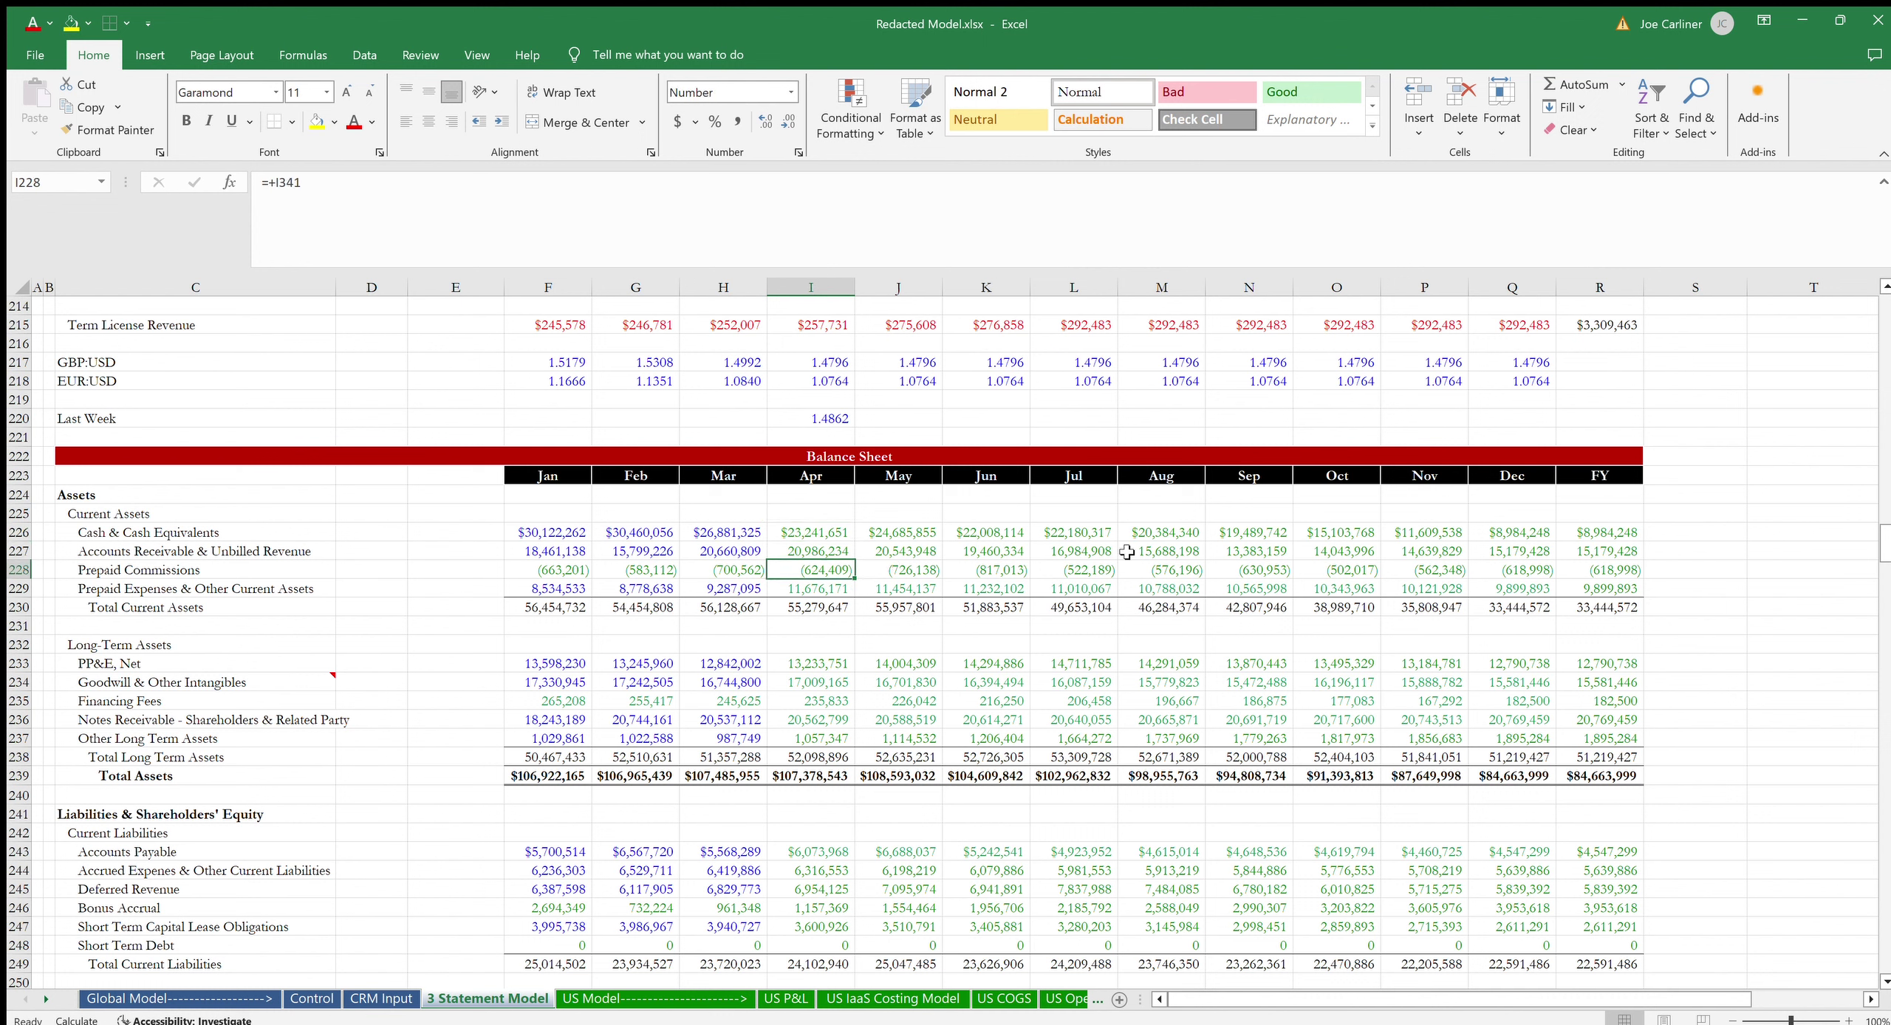
pyautogui.press('Down')
pyautogui.press('Down')
pyautogui.press('Down')
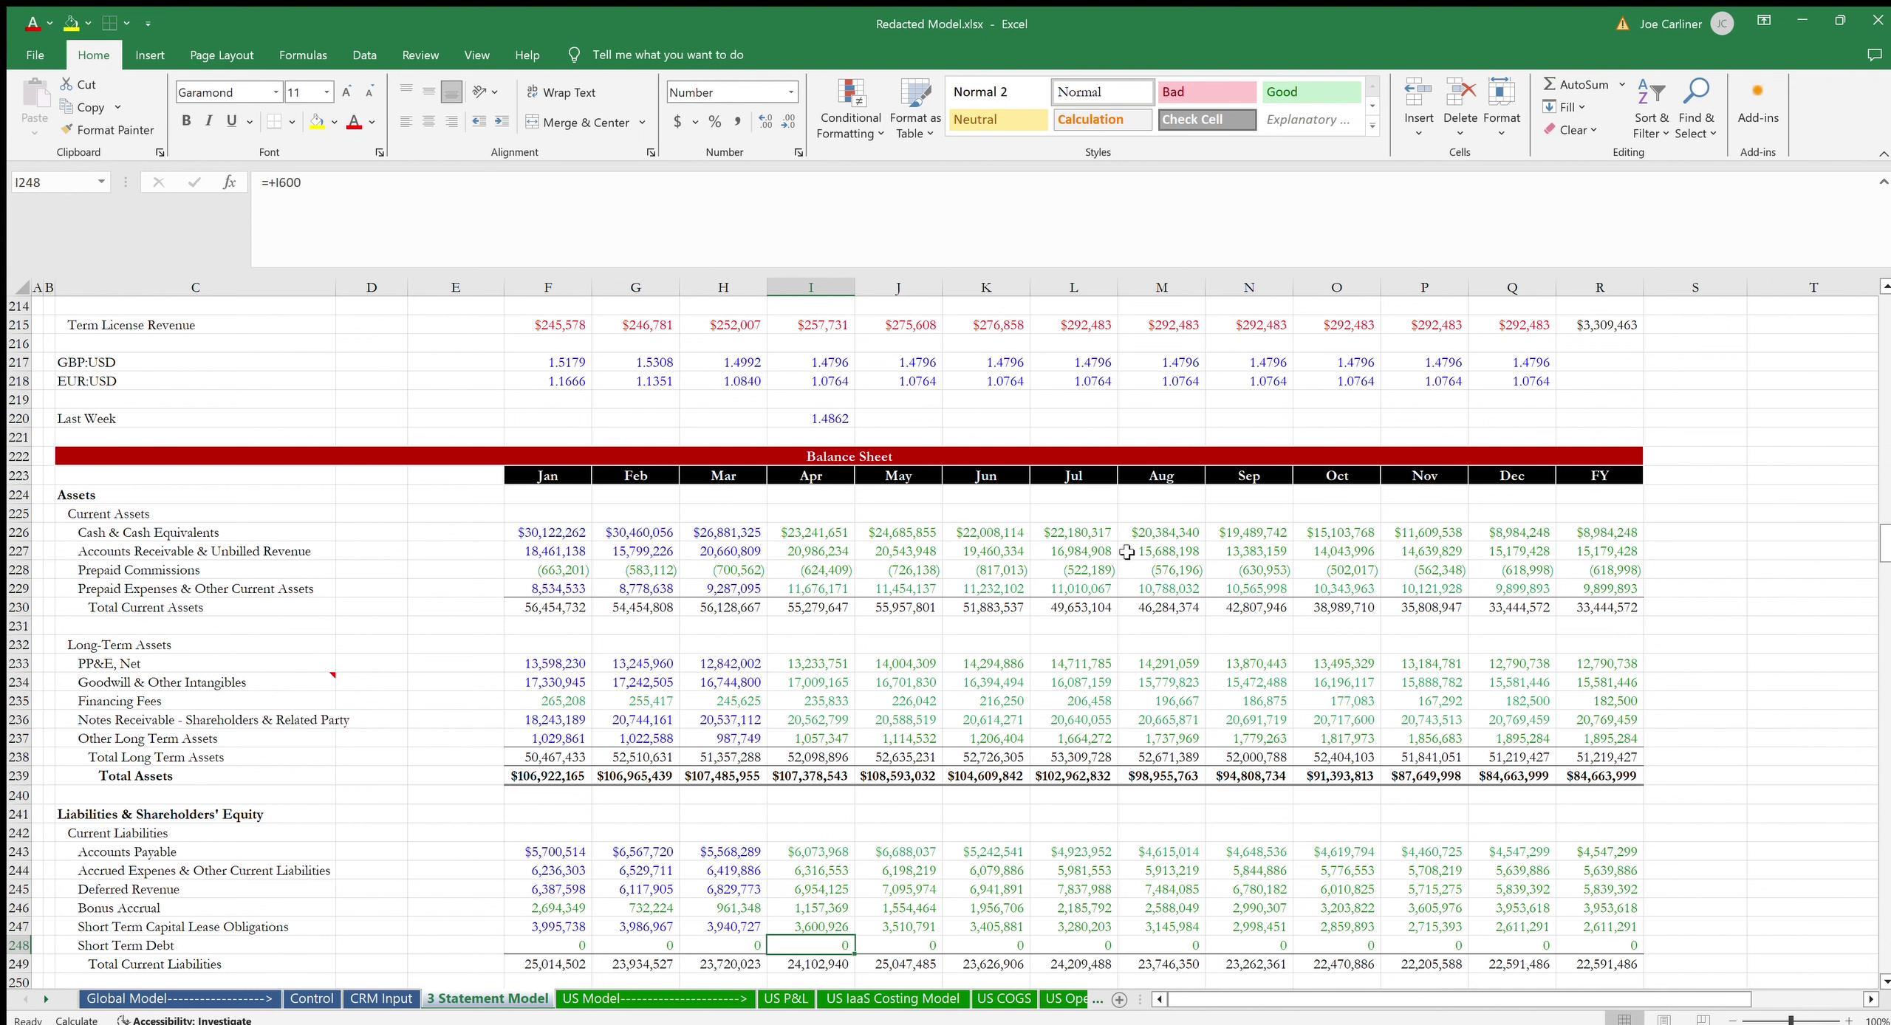
# Examine the April long-term liabilities, including Total Long Term Debt in I253, down past Total Liabilities to I258.
pyautogui.press('Down')
pyautogui.press('Down')
pyautogui.press('Down')
pyautogui.press('Down')
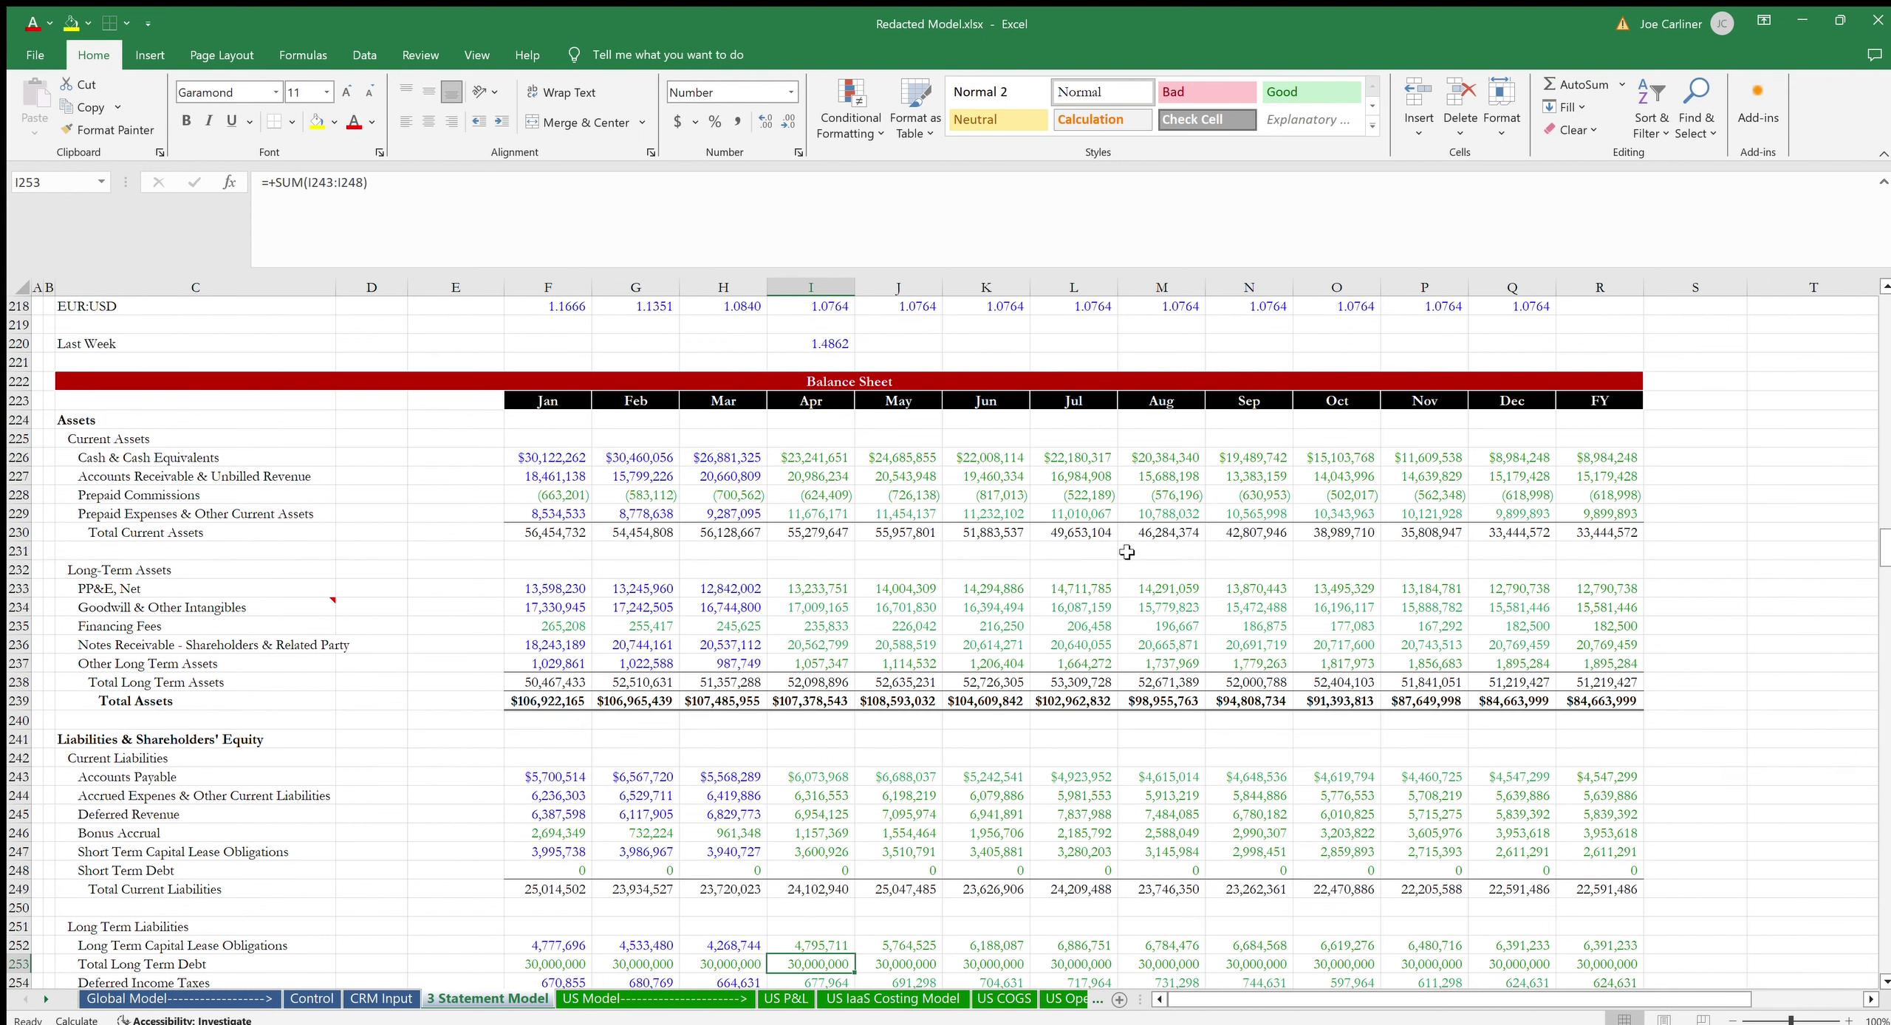
pyautogui.press('Down')
pyautogui.press('Down')
pyautogui.press('Down')
pyautogui.press('Down')
pyautogui.press('Down')
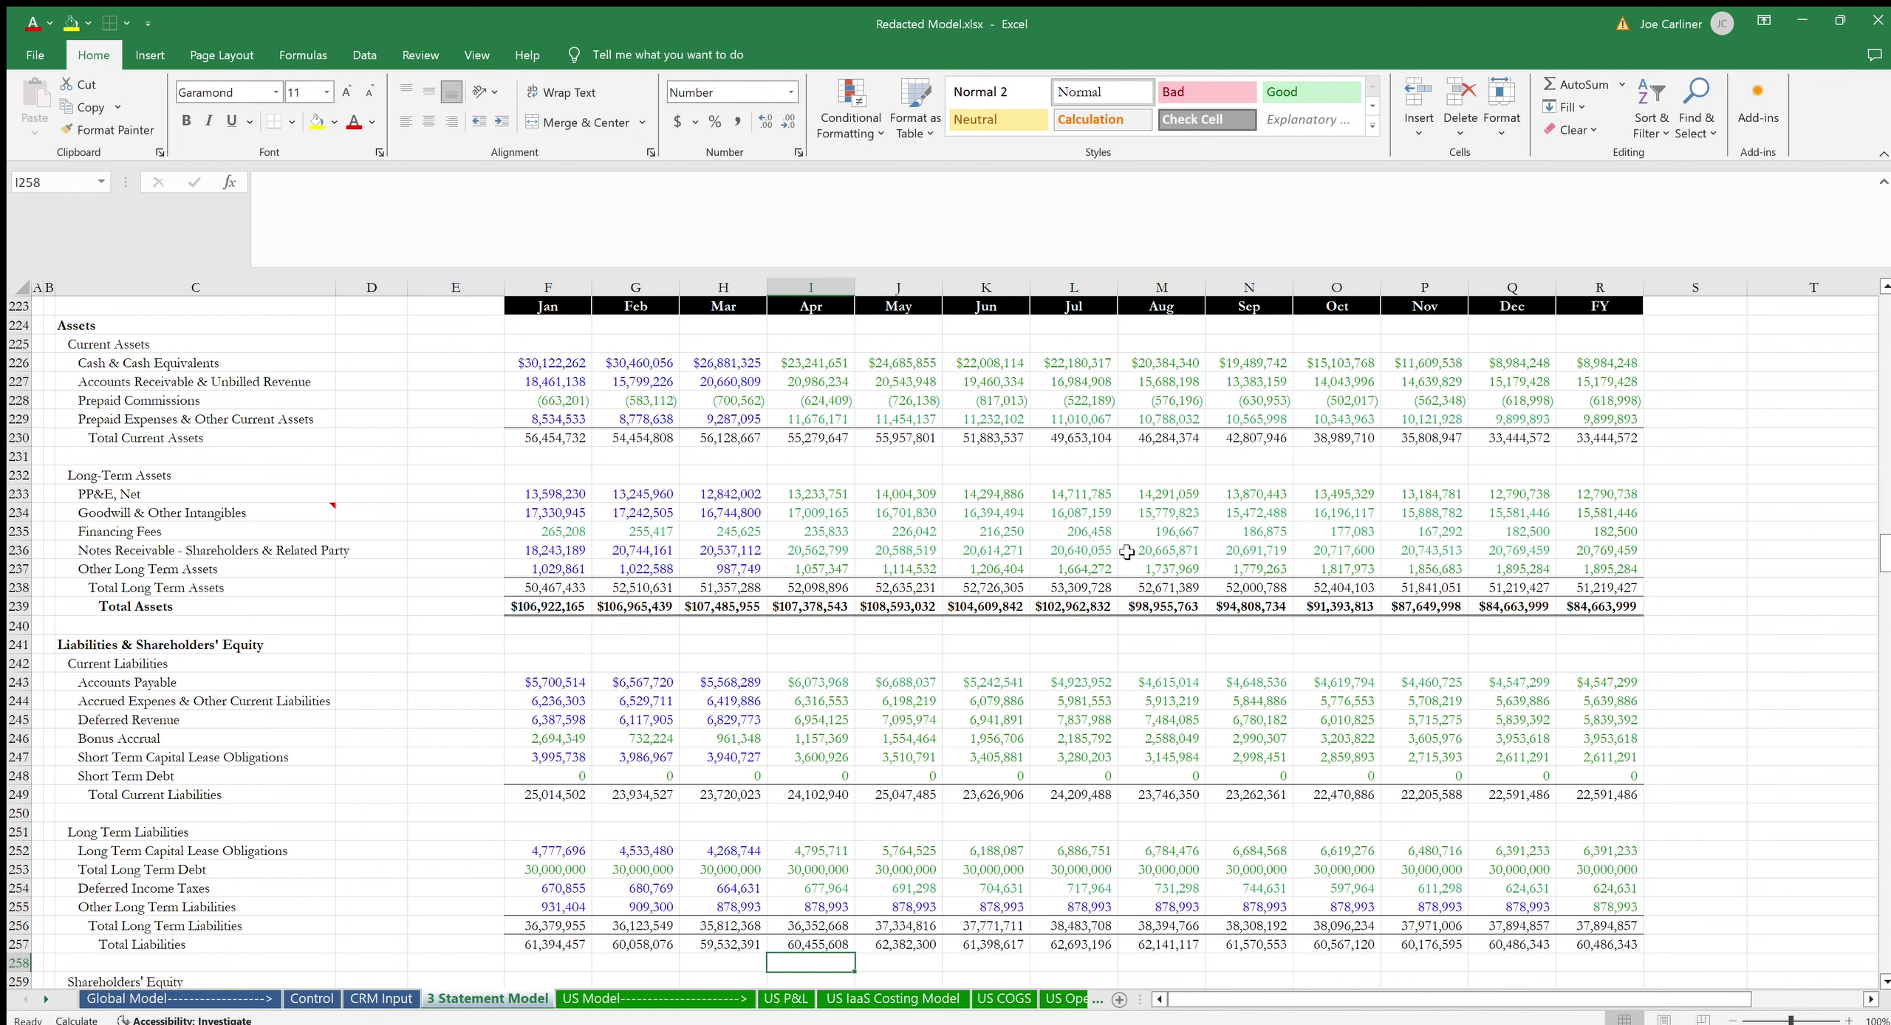
# Review the Shareholders' Equity lines, including May Retained Earnings in J264, down past Total Liabilities & Shareholders' Equity to J269.
pyautogui.press('Down')
pyautogui.press('Down')
pyautogui.press('Down')
pyautogui.press('Down')
pyautogui.press('Down')
pyautogui.press('Down')
pyautogui.press('Down')
pyautogui.press('Down')
pyautogui.press('Down')
pyautogui.press('Down')
pyautogui.press('Down')
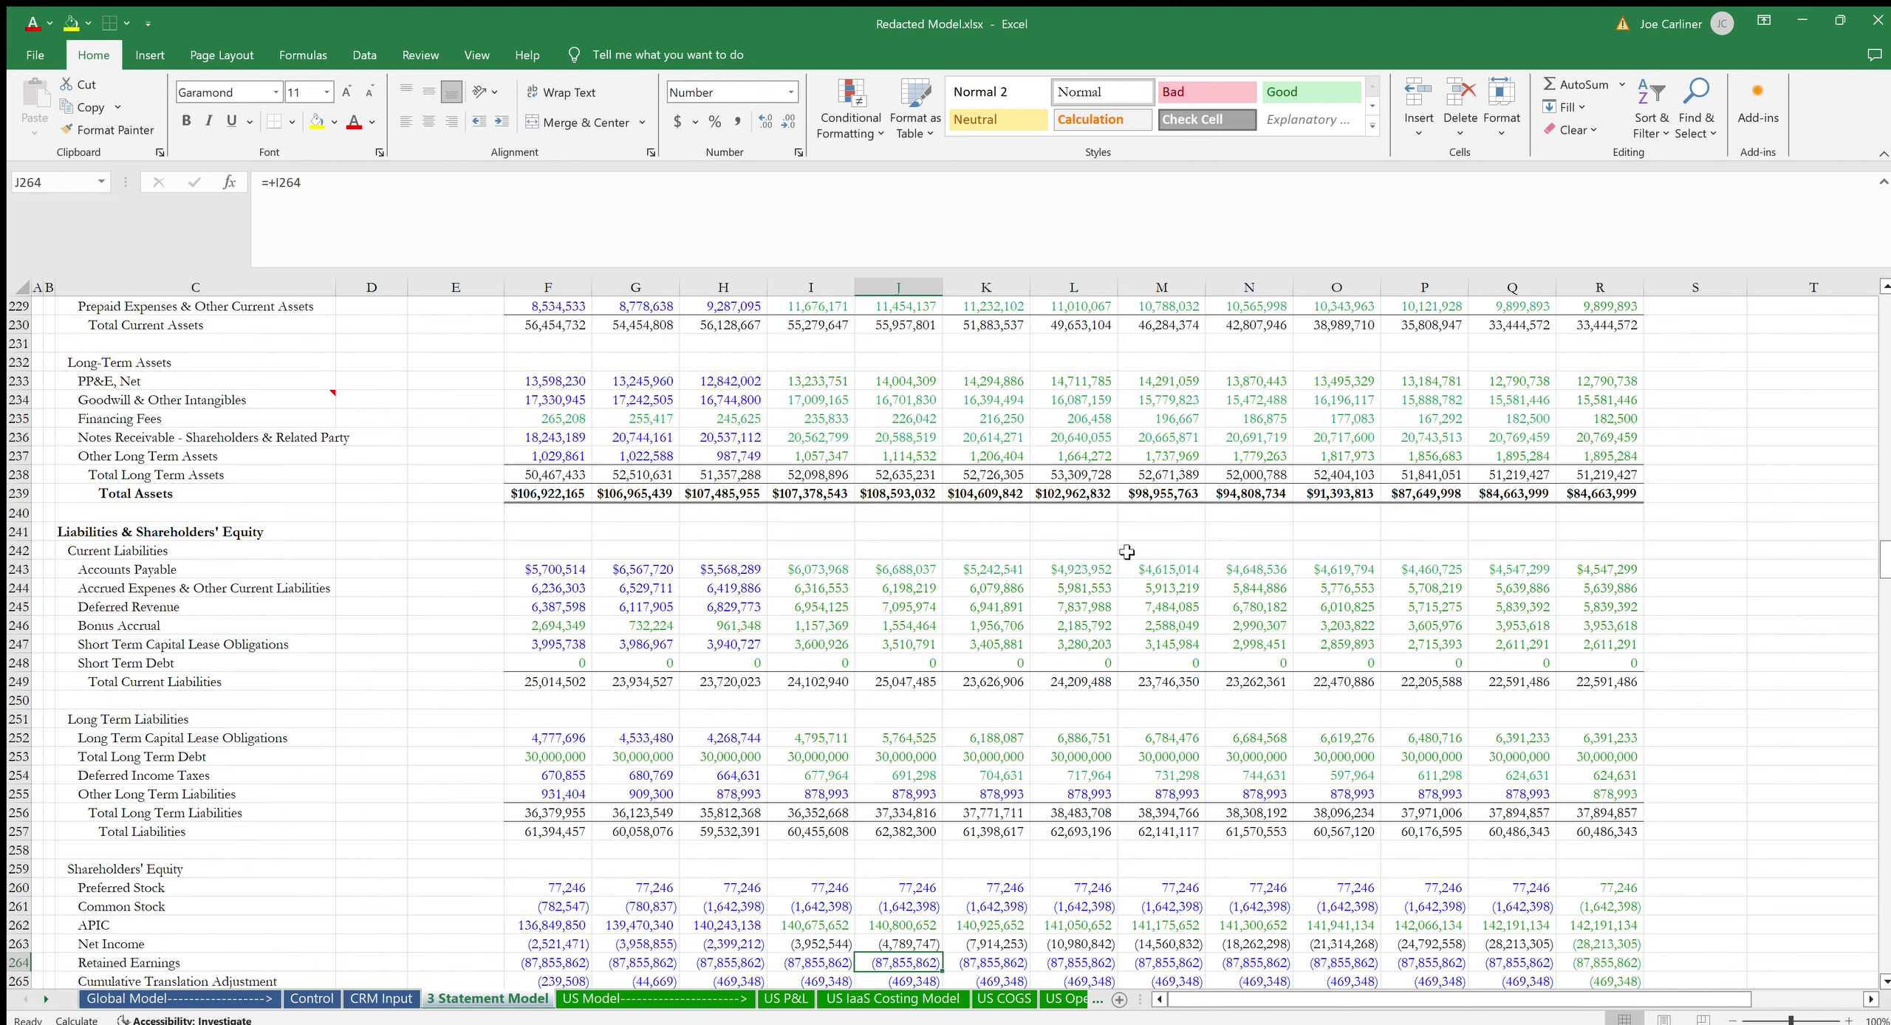
pyautogui.press('Right')
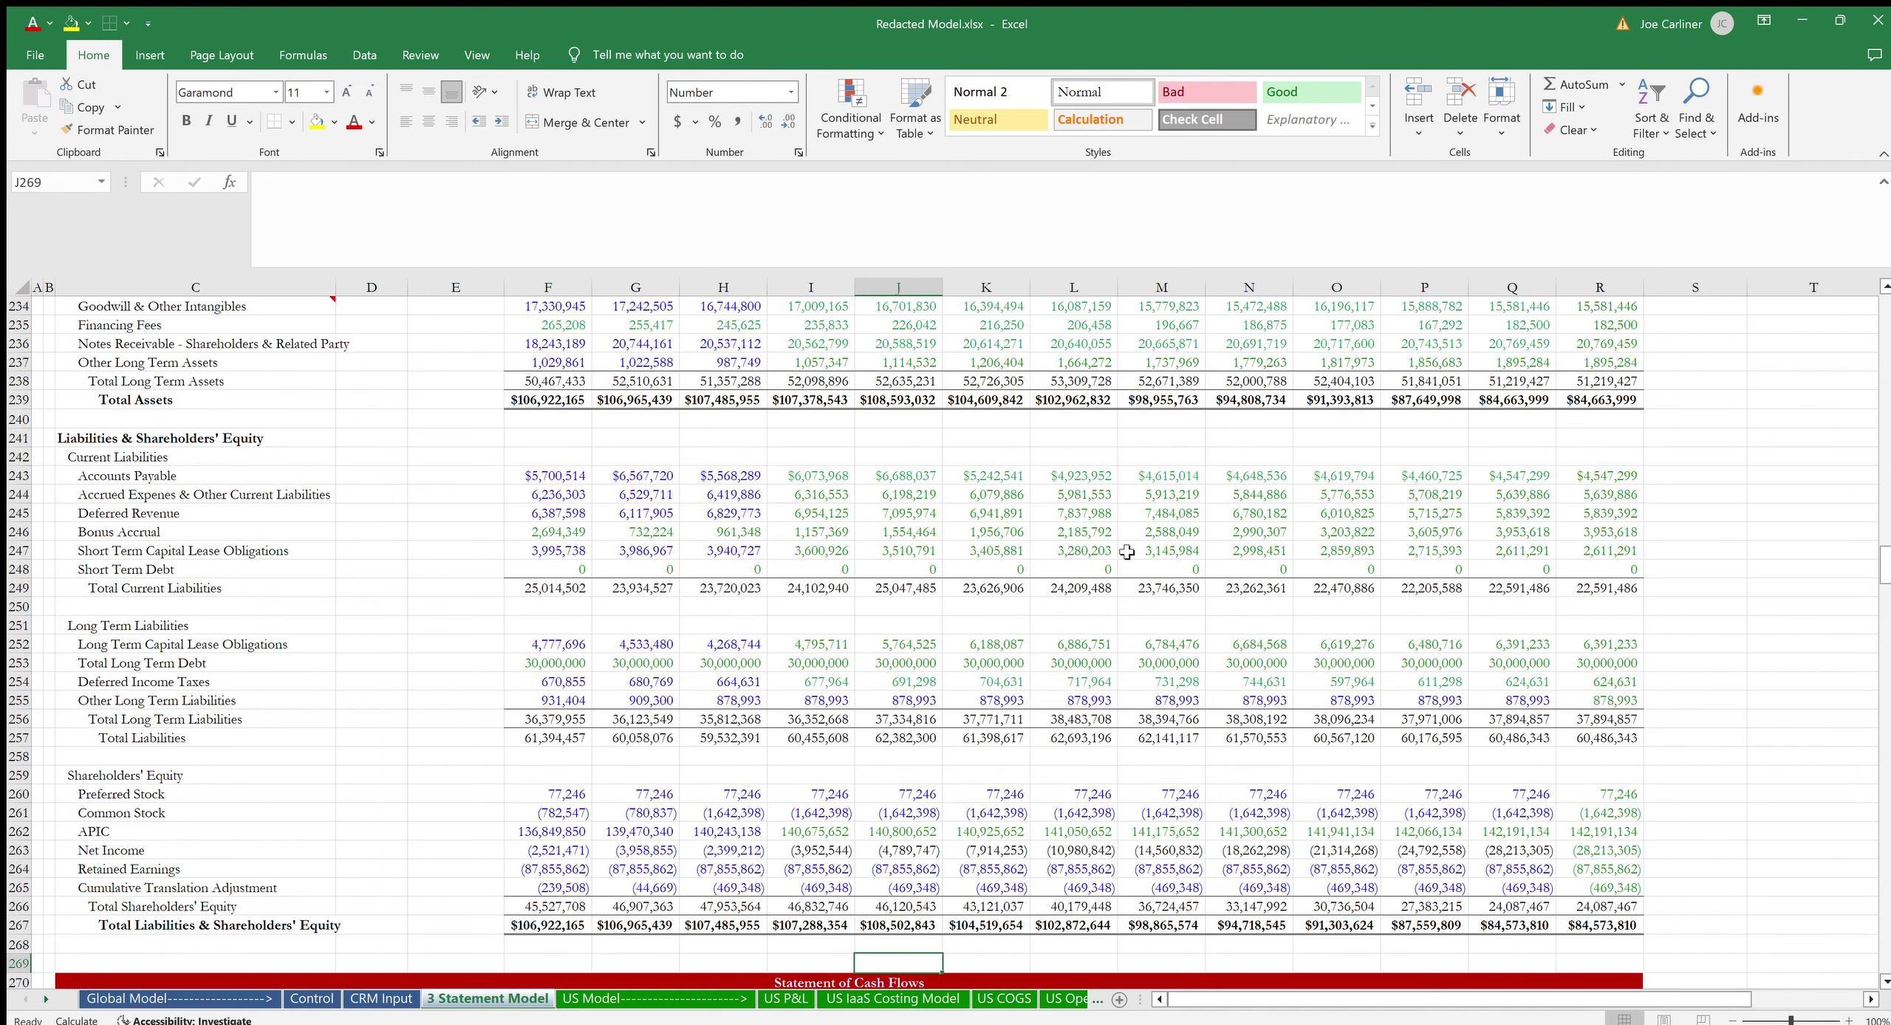
# Look through the Statement of Cash Flows from Net Income and its non-cash adjustments to the May receivables change in J281.
pyautogui.press('Down')
pyautogui.press('Down')
pyautogui.press('Down')
pyautogui.press('Down')
pyautogui.press('Down')
pyautogui.press('Down')
pyautogui.press('Down')
pyautogui.press('Down')
pyautogui.press('Down')
pyautogui.press('Down')
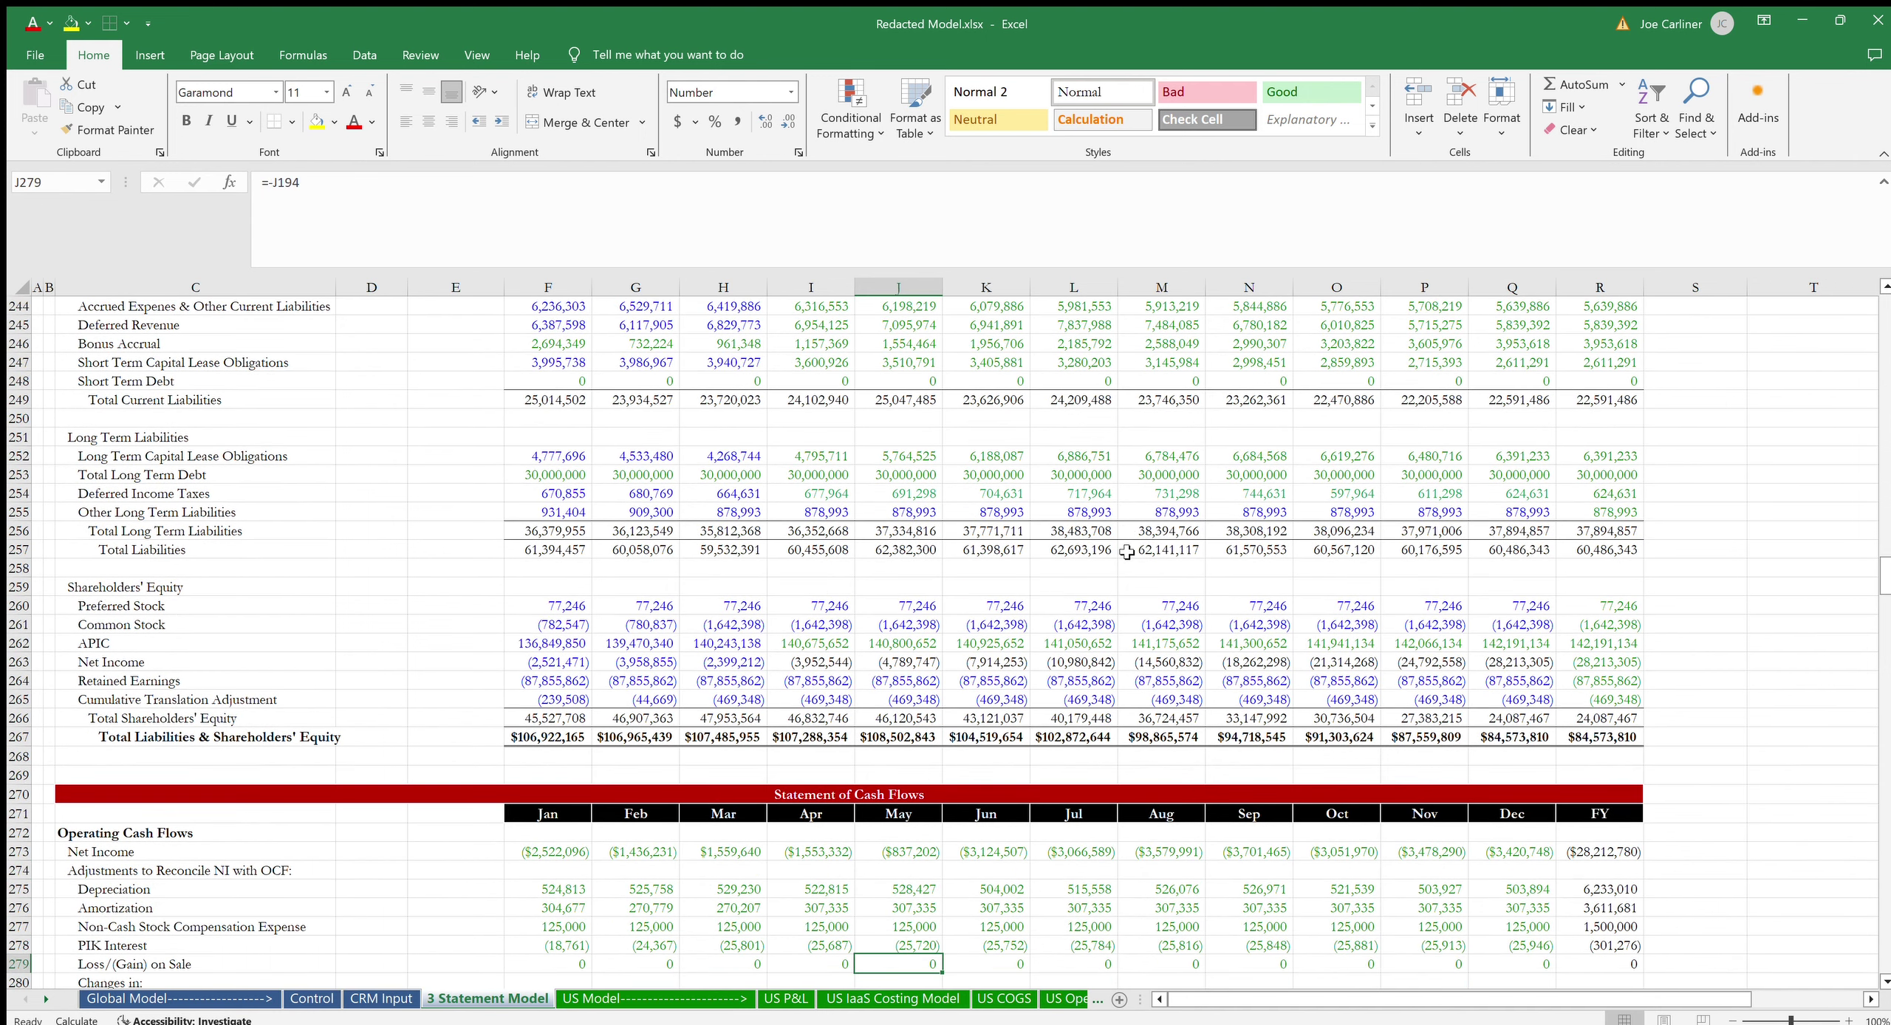
pyautogui.press('Down')
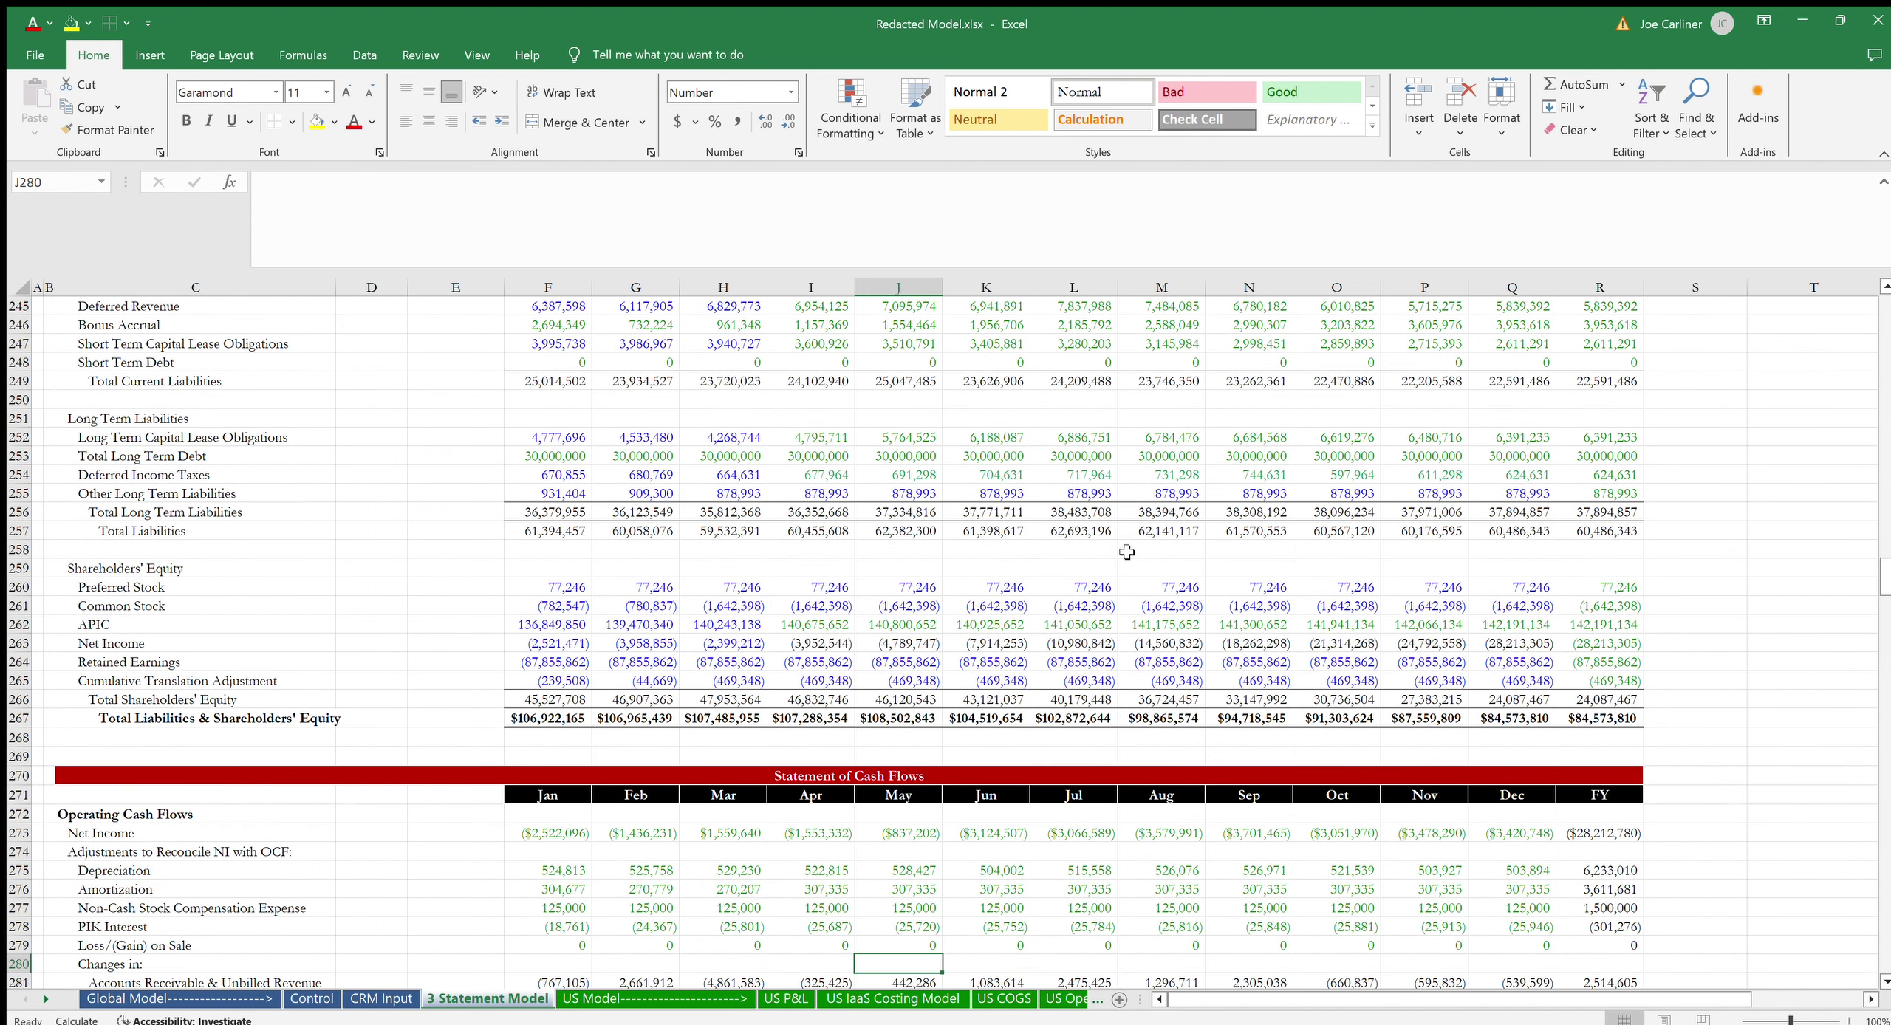
pyautogui.press('Down')
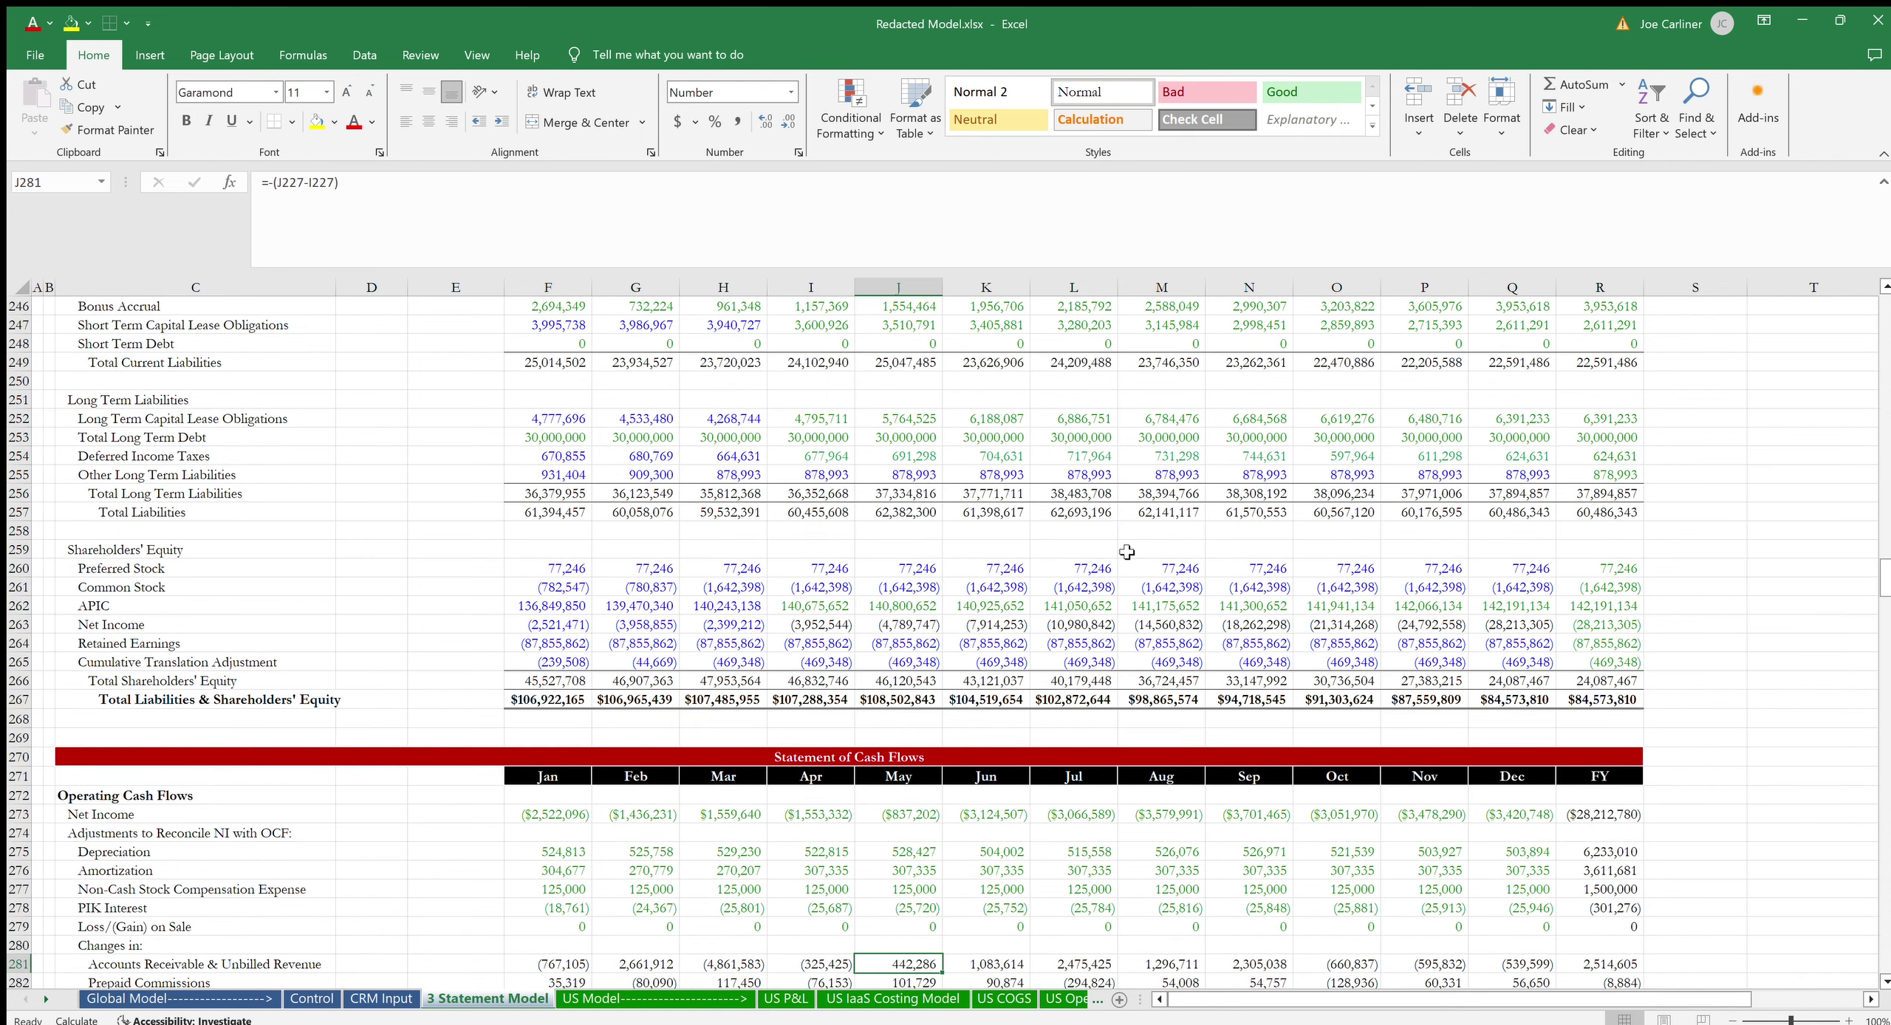
# Inspect the May formulas for the remaining operating asset and liability changes down to the Other line in J292.
pyautogui.press('Down')
pyautogui.press('Down')
pyautogui.press('Down')
pyautogui.press('Down')
pyautogui.press('Down')
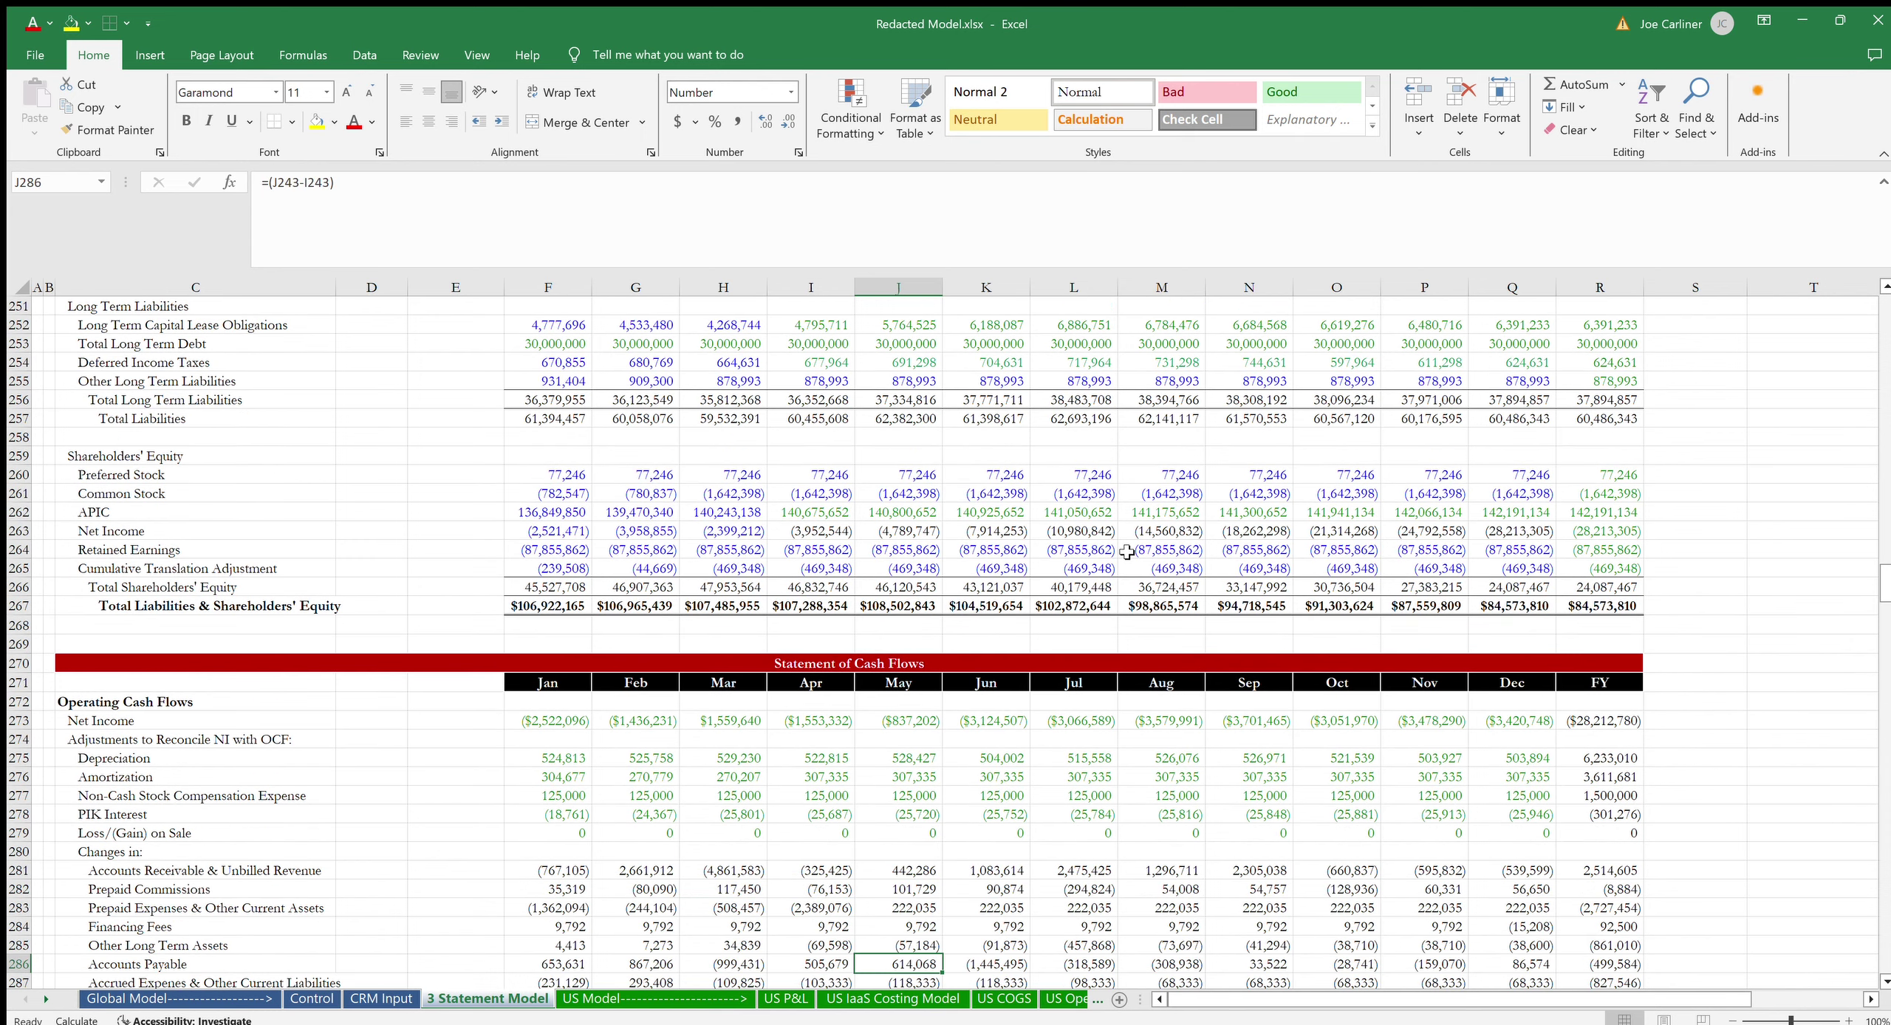
pyautogui.press('Down')
pyautogui.press('Down')
pyautogui.press('Down')
pyautogui.press('Down')
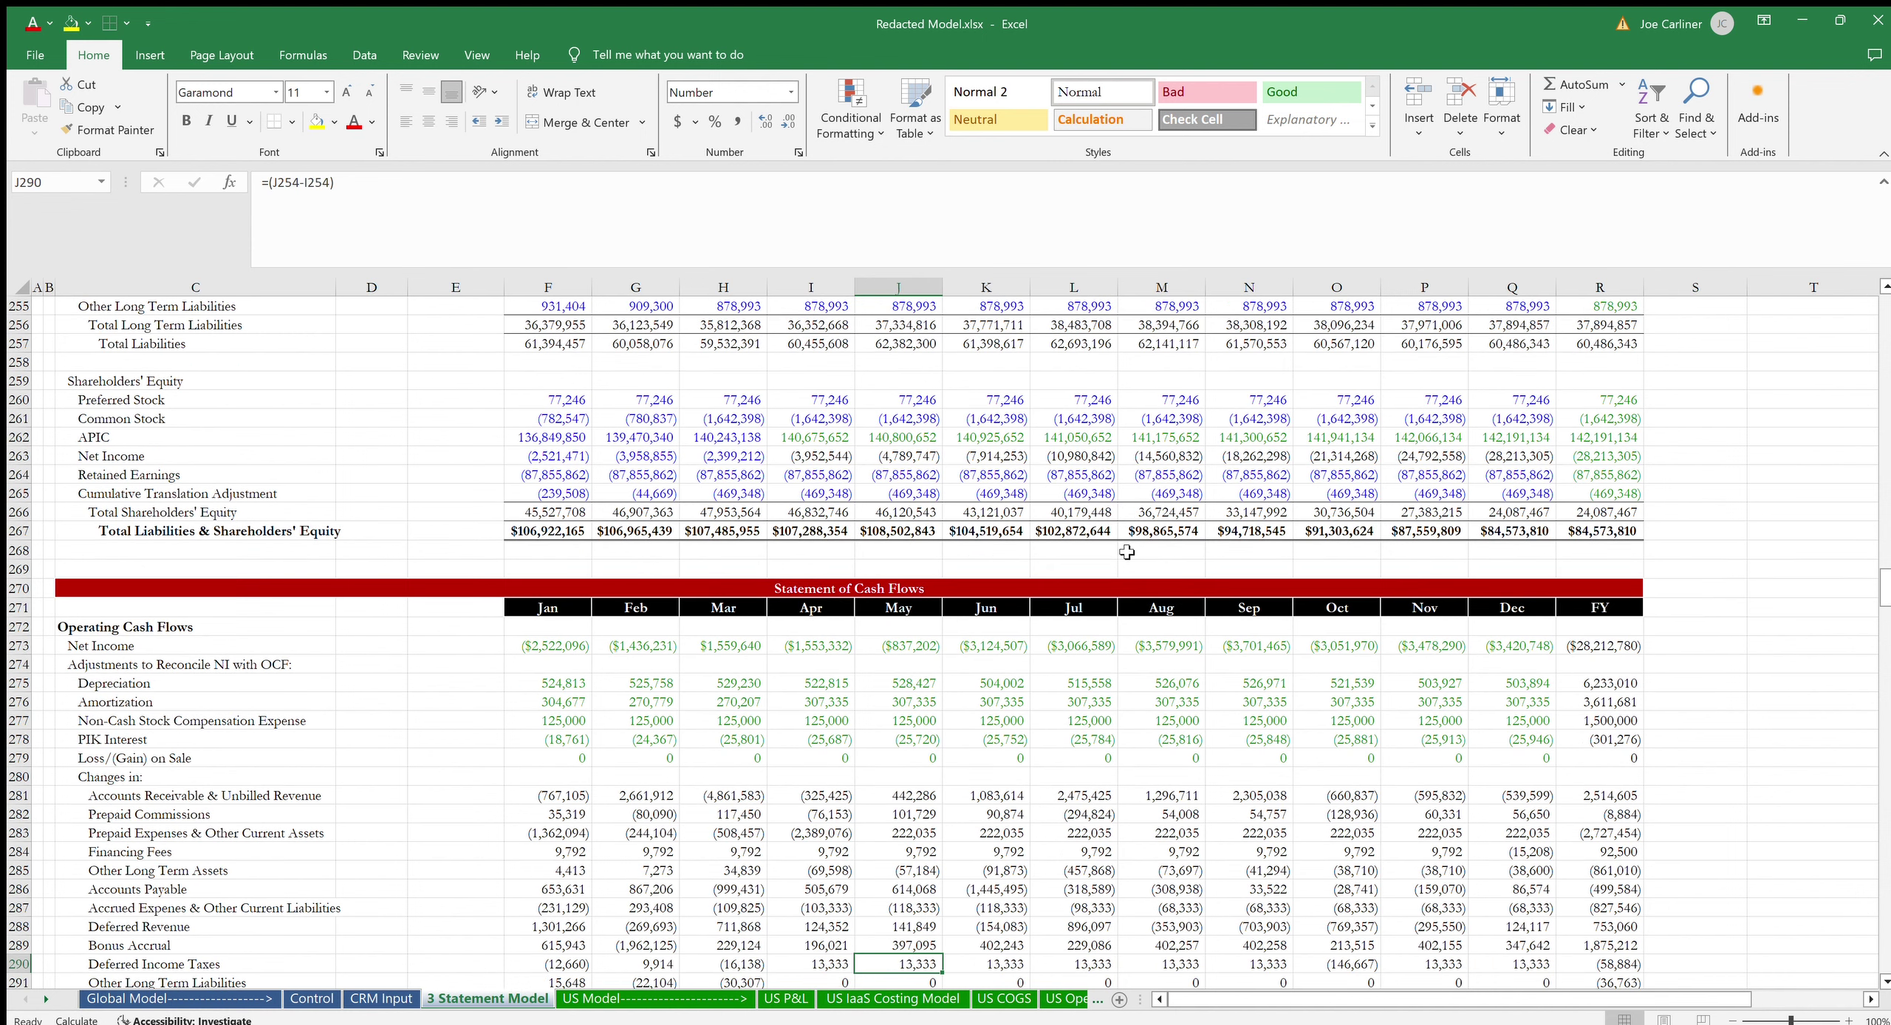
pyautogui.press('Down')
pyautogui.press('Down')
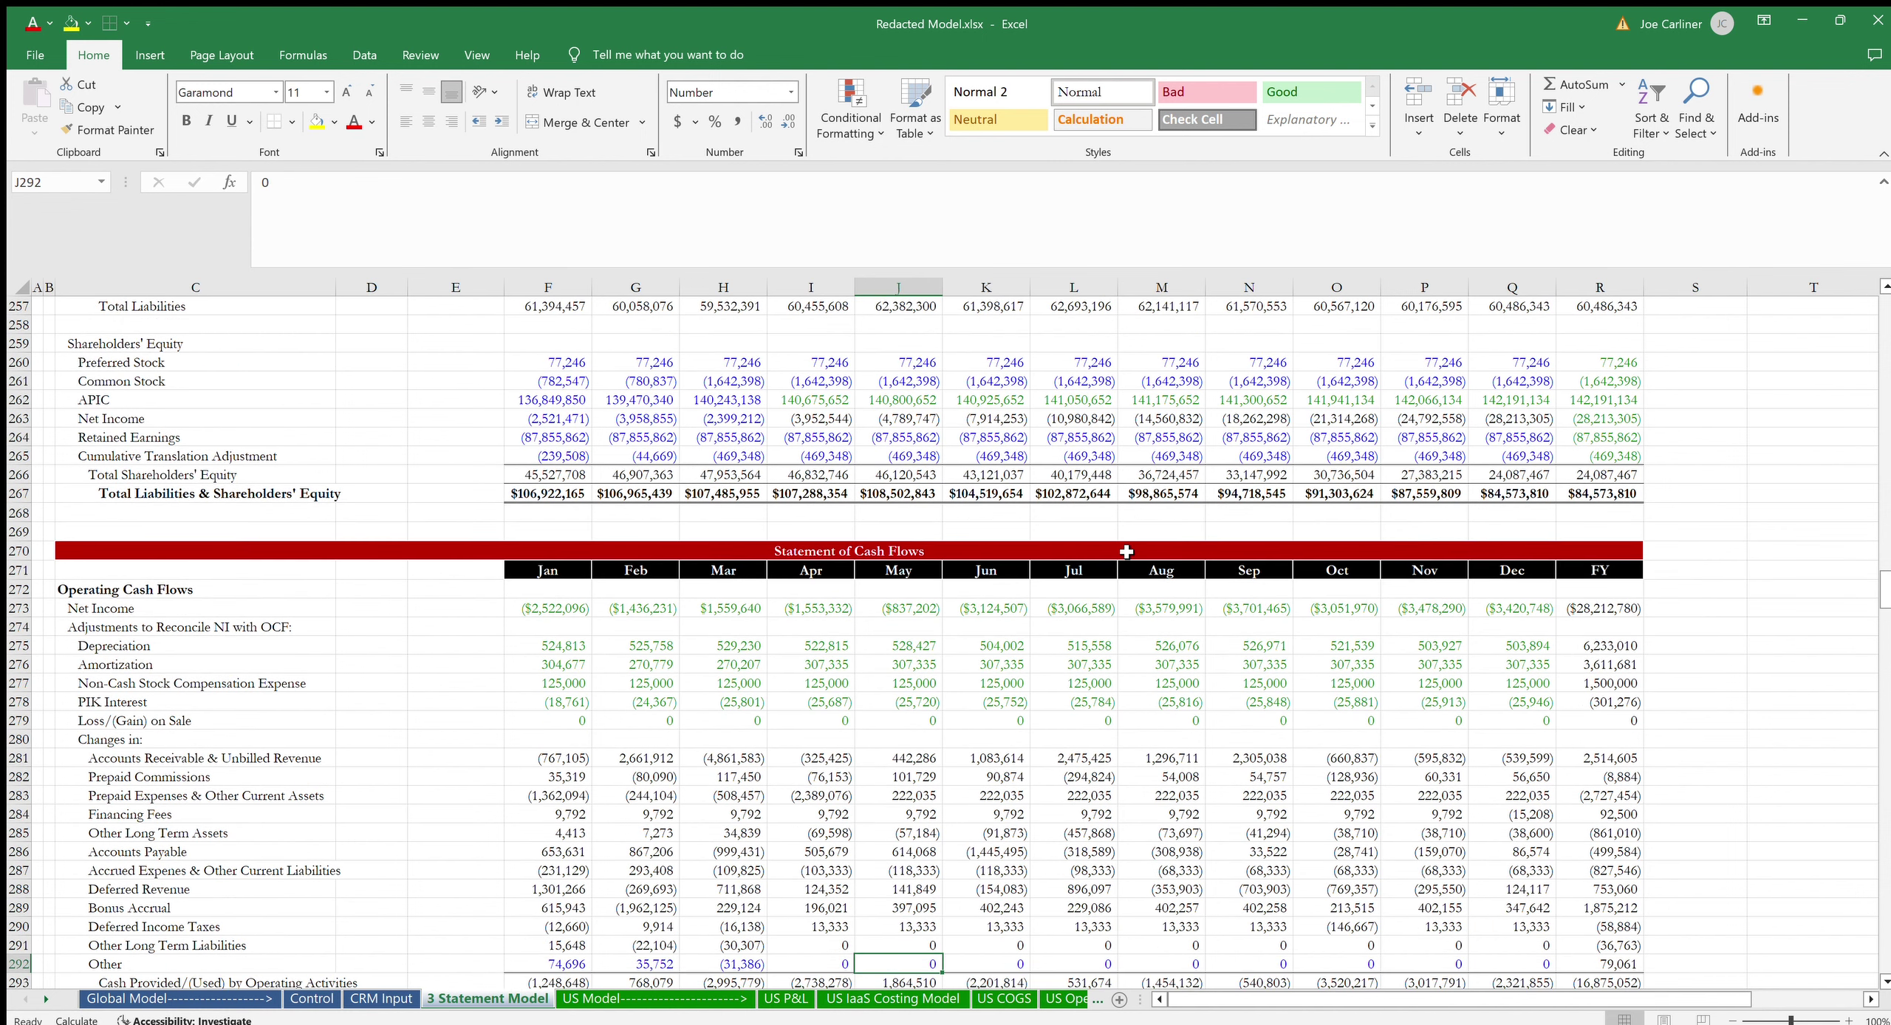
# Examine the May operating cash total and the Investing Activities lines down to Cash Provided/(Used) by Investing Activities in J299.
pyautogui.press('Down')
pyautogui.press('Down')
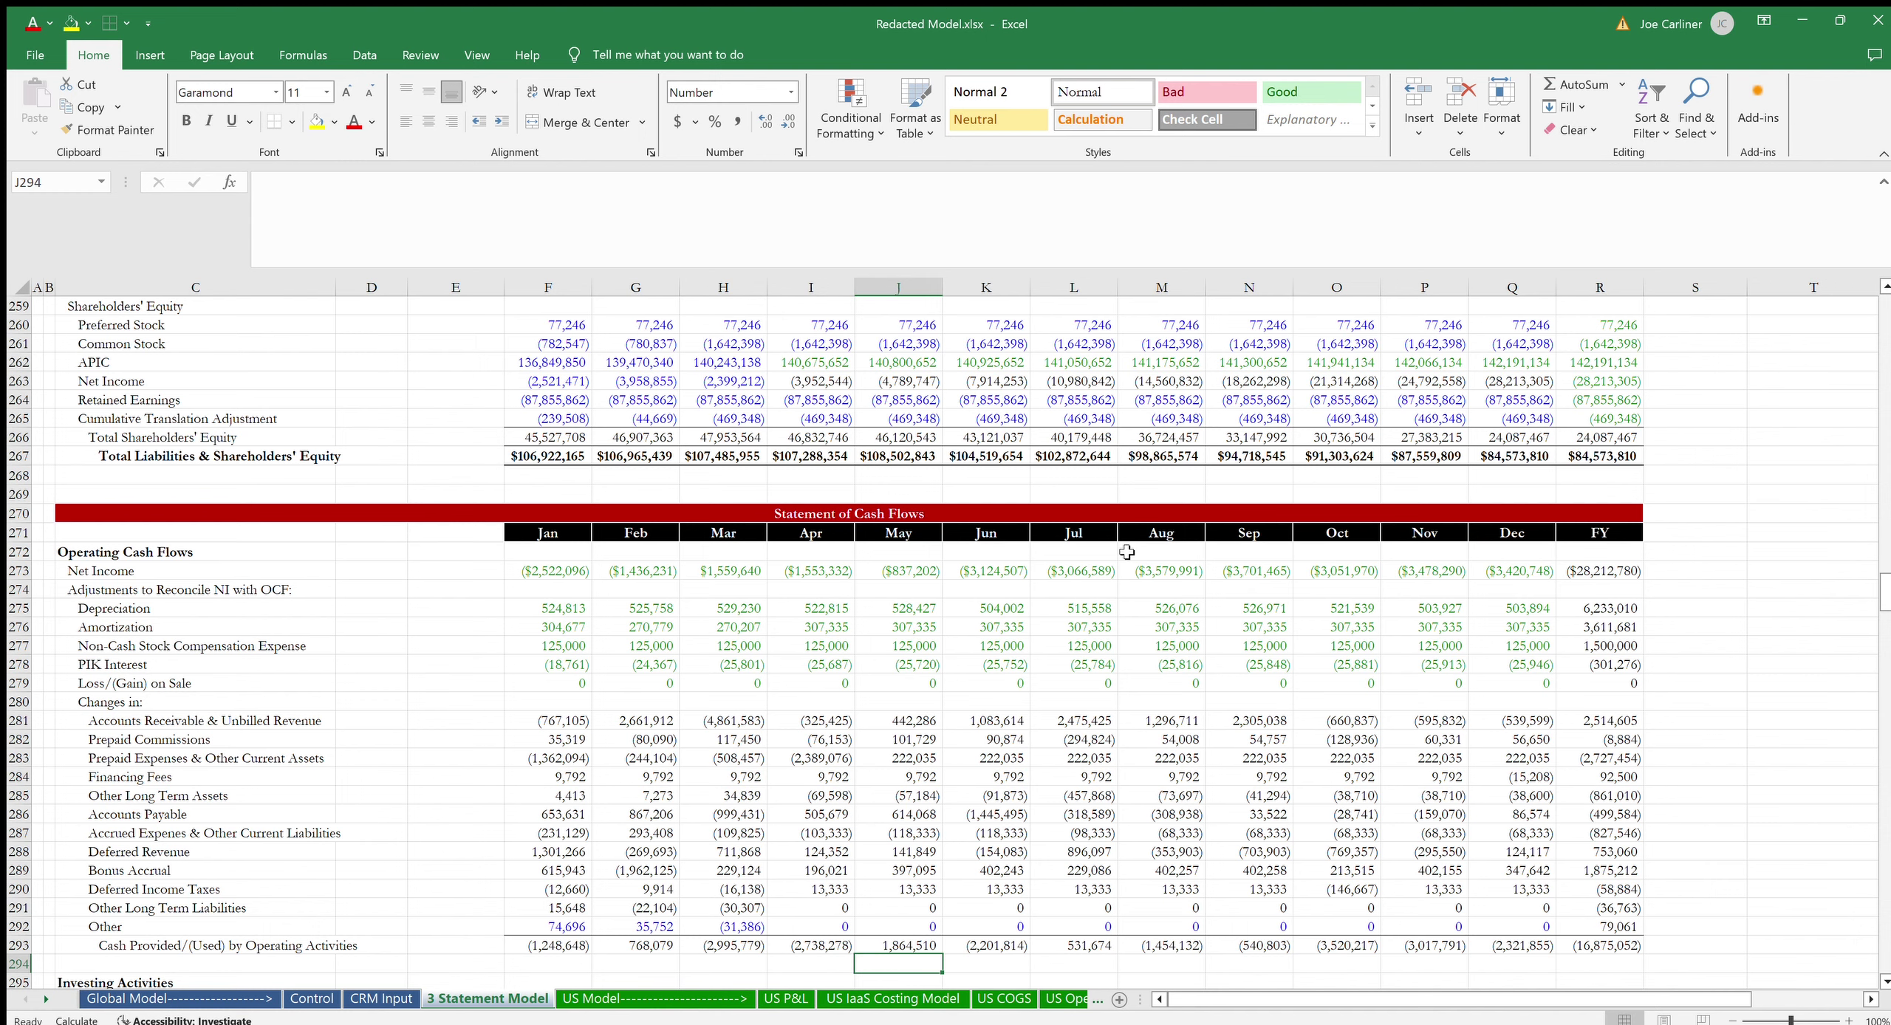
pyautogui.press('Down')
pyautogui.press('Down')
pyautogui.press('Down')
pyautogui.press('Down')
pyautogui.press('Down')
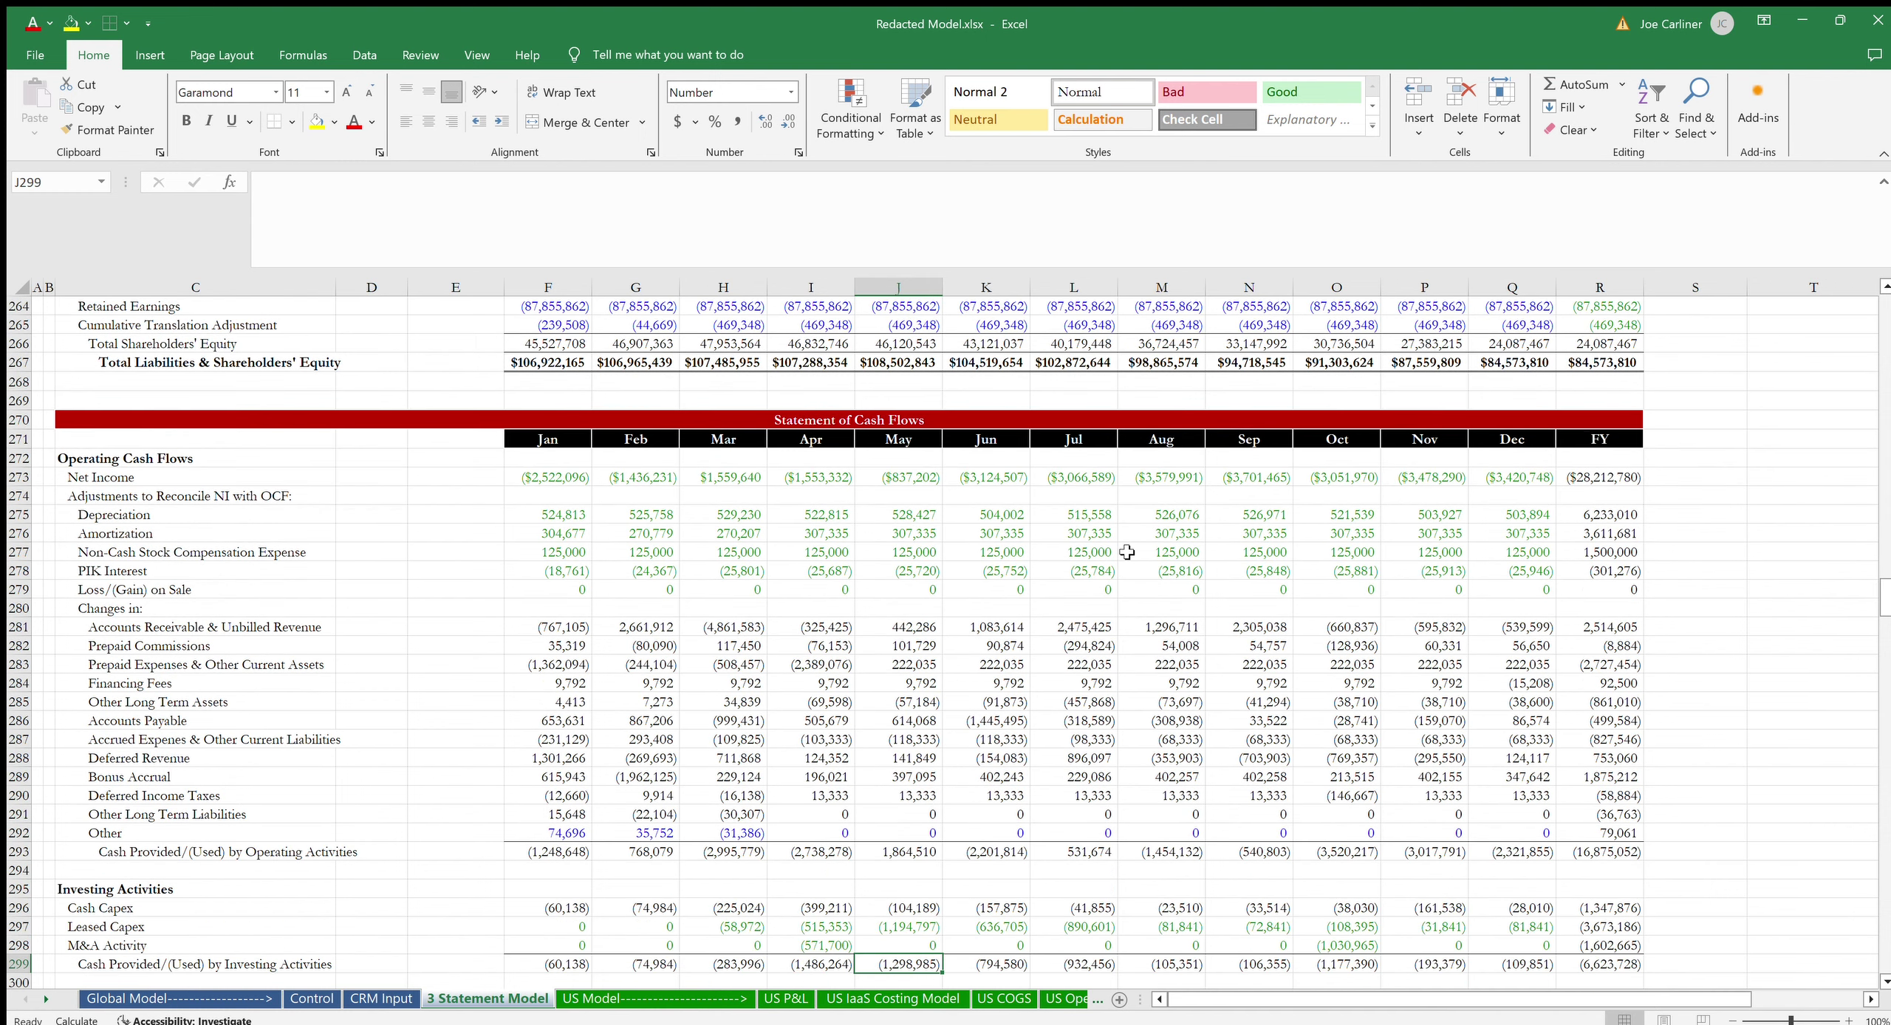
# Review the May Financing Activities lines from Equity Contribution/(Distribution) down to Capital Lease Repayment in J306.
pyautogui.press('Down')
pyautogui.press('Down')
pyautogui.press('Down')
pyautogui.press('Down')
pyautogui.press('Down')
pyautogui.press('Down')
pyautogui.press('Down')
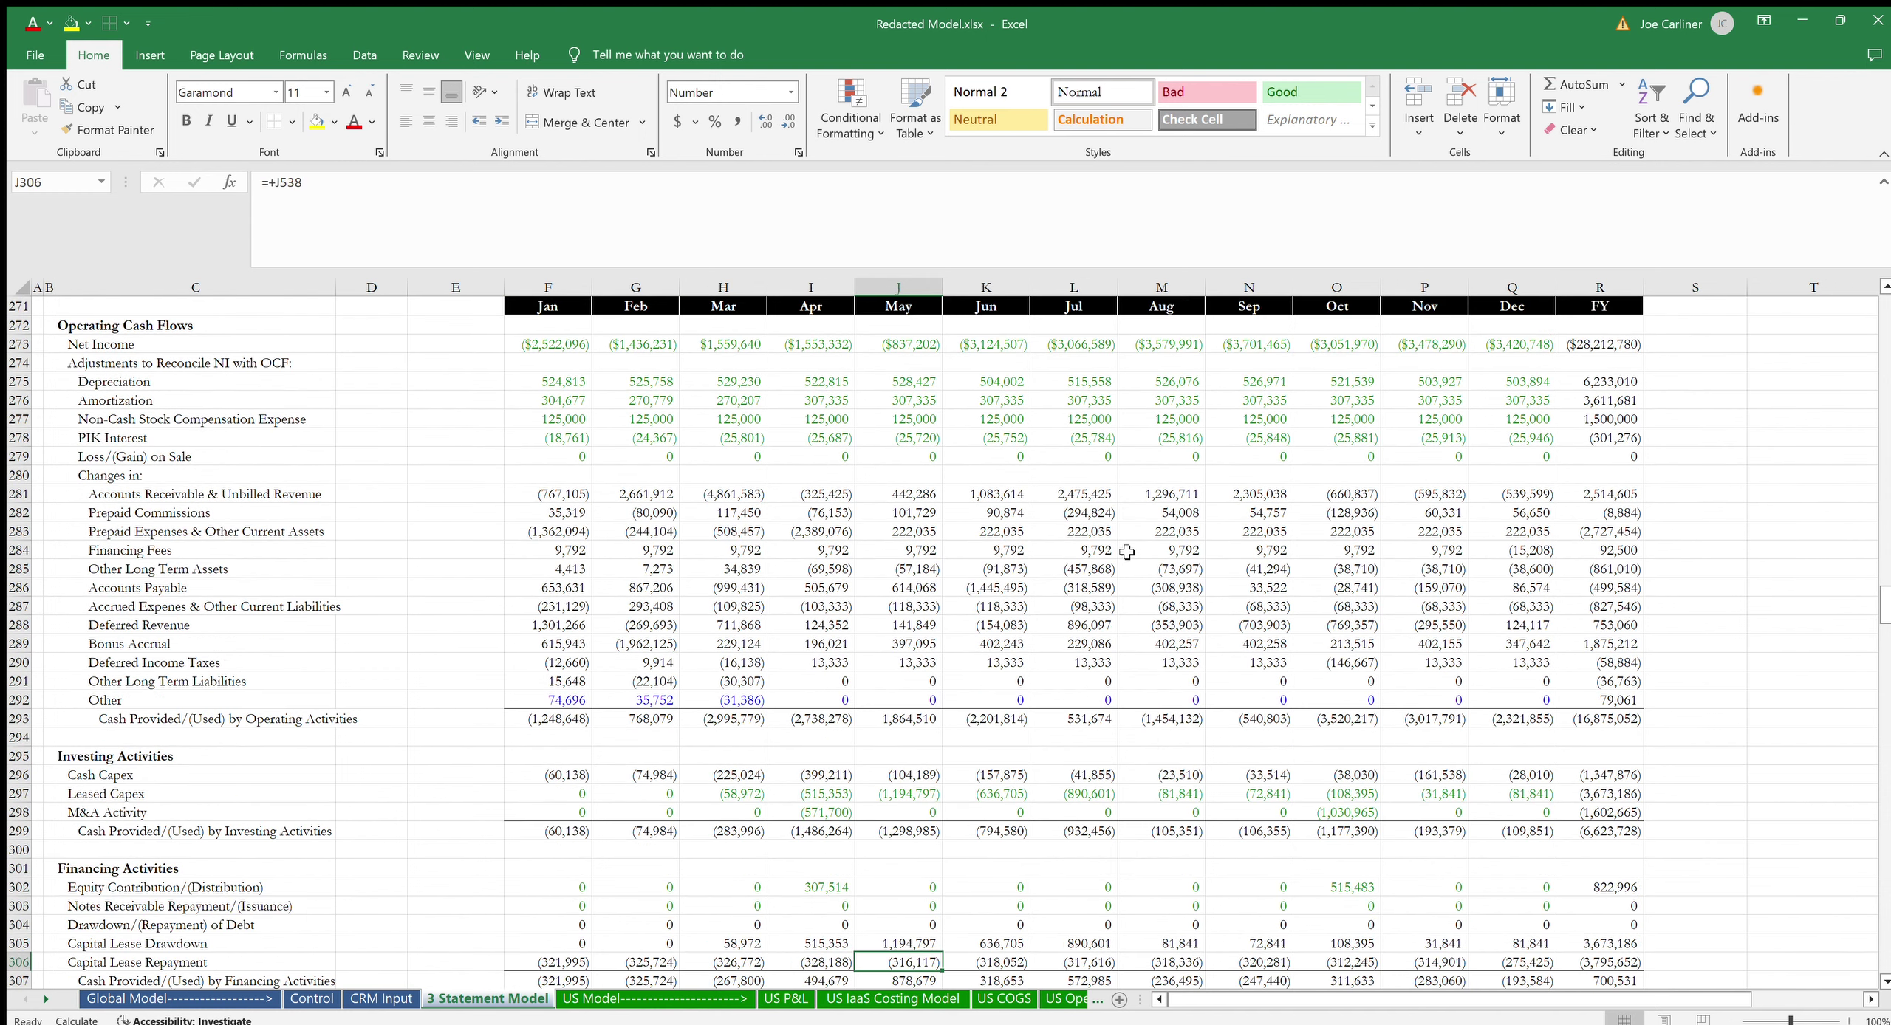
# Look through the total financing cash flow and the Beginning and Ending Cash Balance, down to Revenue in the Asset Tables.
pyautogui.press('Down')
pyautogui.press('Down')
pyautogui.press('Down')
pyautogui.press('Down')
pyautogui.press('Down')
pyautogui.press('Down')
pyautogui.press('Down')
pyautogui.press('Down')
pyautogui.press('Down')
pyautogui.press('Down')
pyautogui.press('Down')
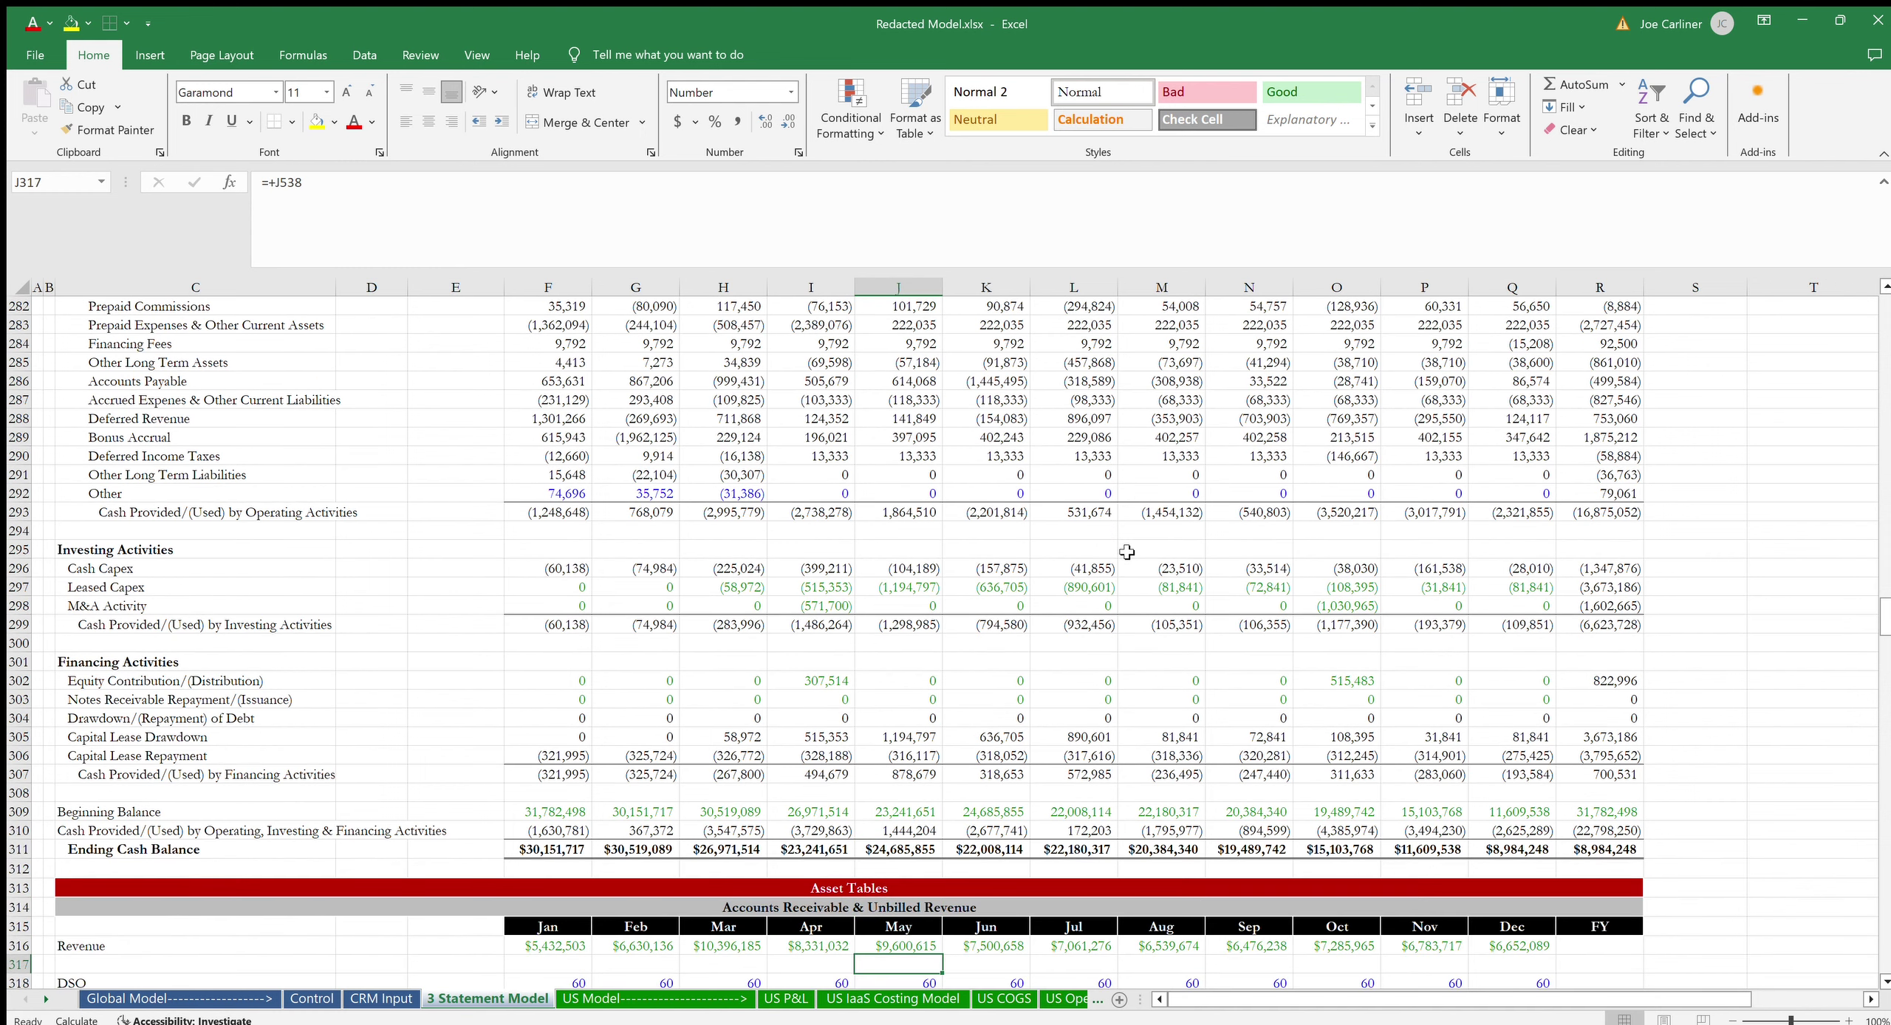
# Examine the Accounts Receivable & Unbilled Revenue table from DSO through Implied AR to the May AR Balance in J325.
pyautogui.press('Down')
pyautogui.press('Down')
pyautogui.press('Down')
pyautogui.press('Down')
pyautogui.press('Down')
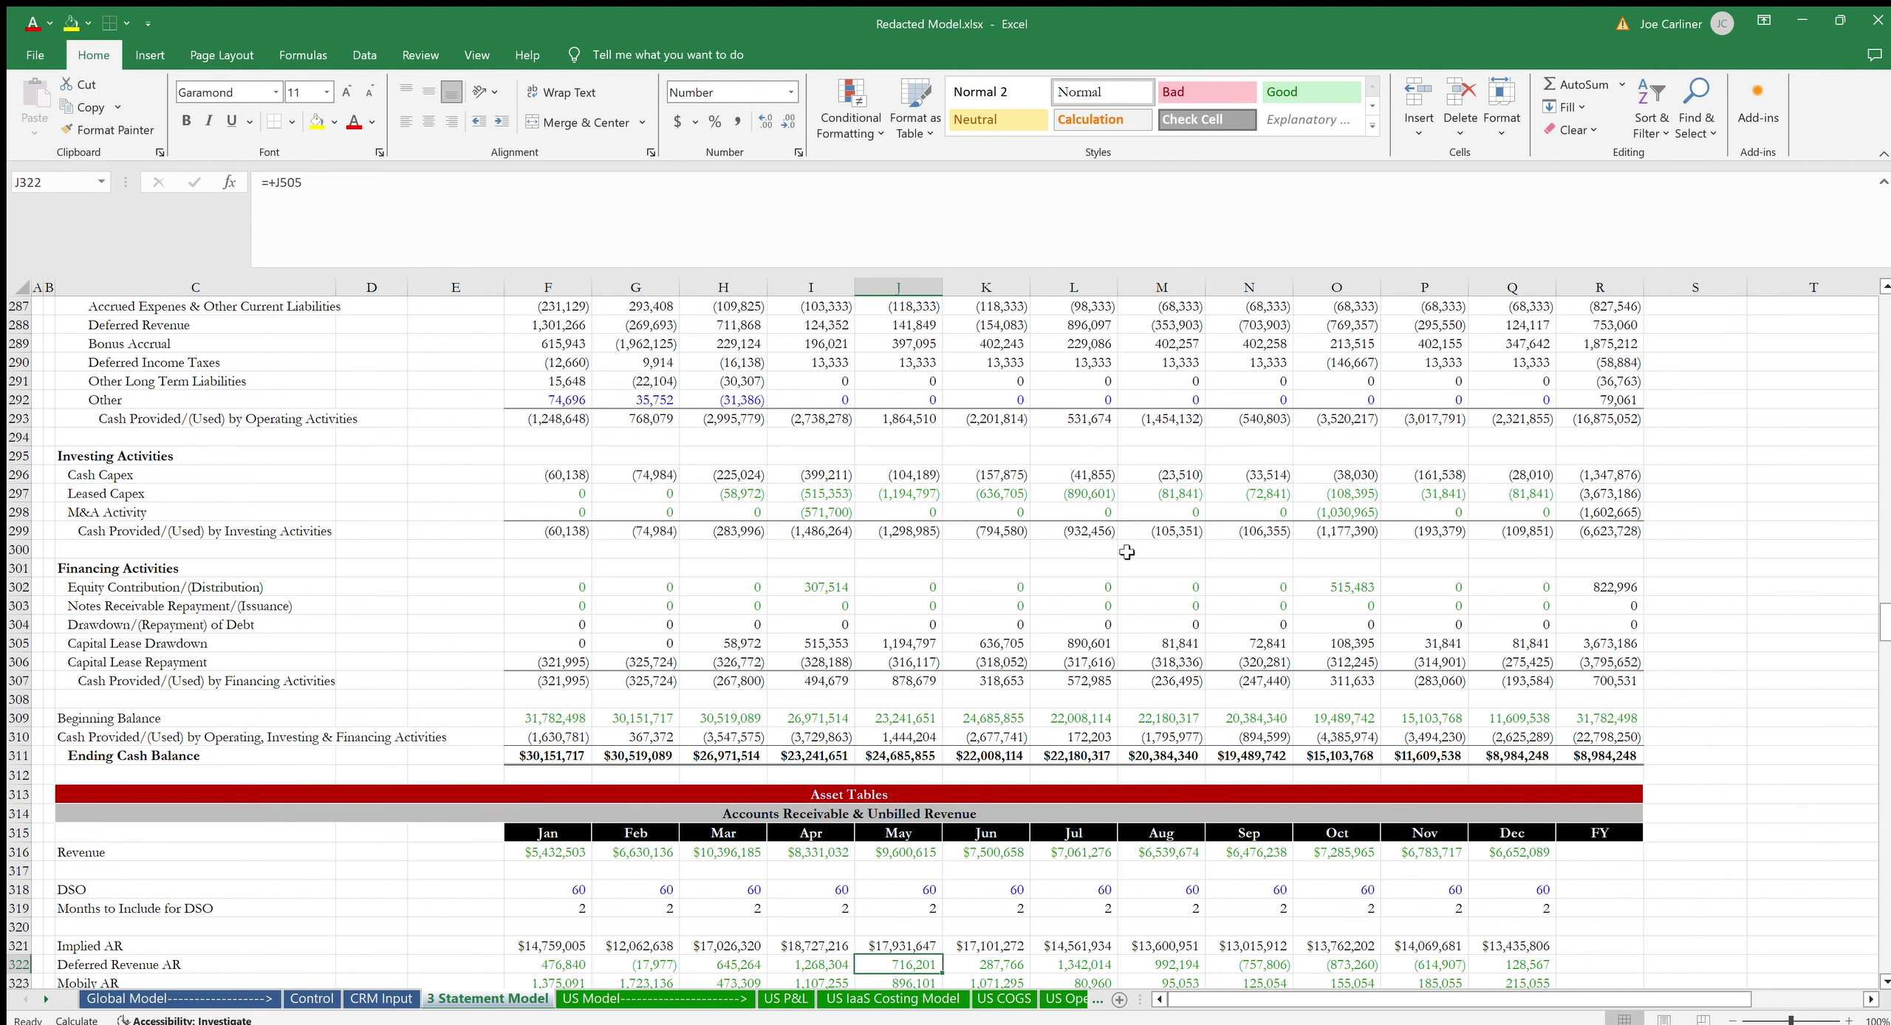
pyautogui.press('Down')
pyautogui.press('Down')
pyautogui.press('Down')
pyautogui.press('Down')
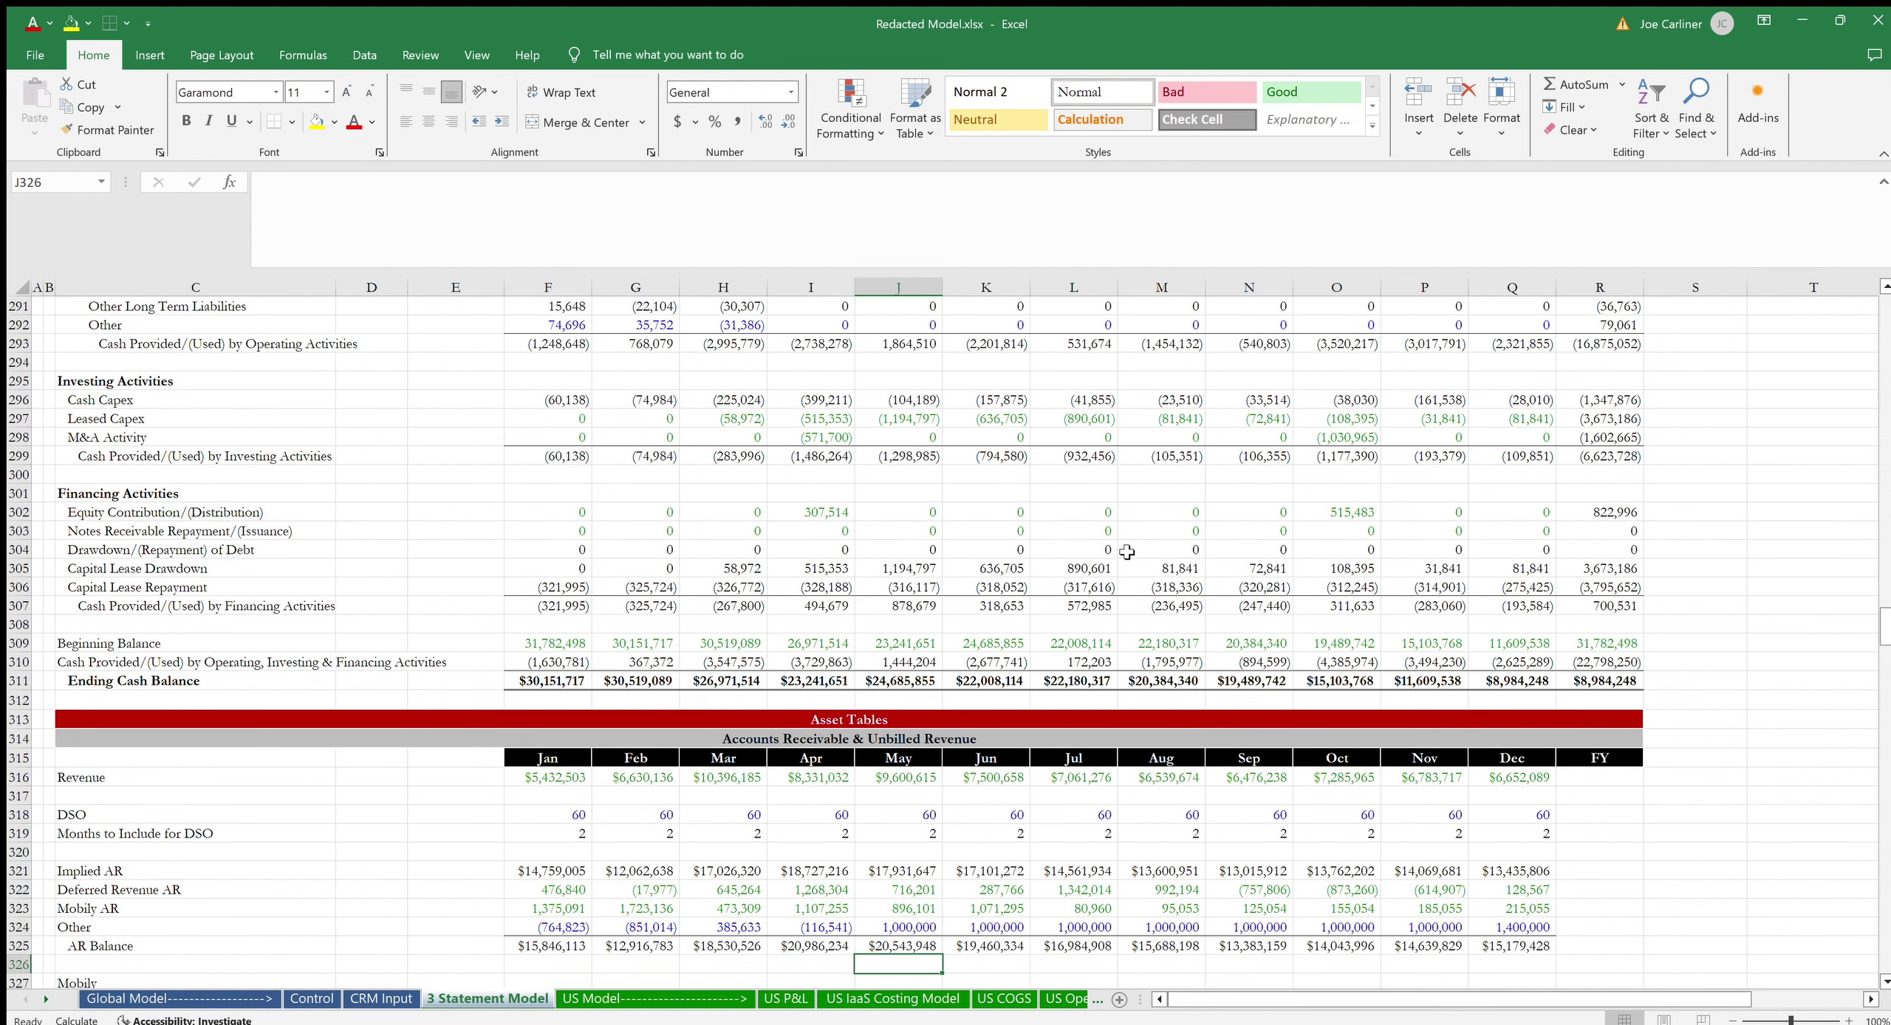
# Review the Mobily receivables schedule from Beginning Balance and Collections down to Additional AR in row 333.
pyautogui.press('Down')
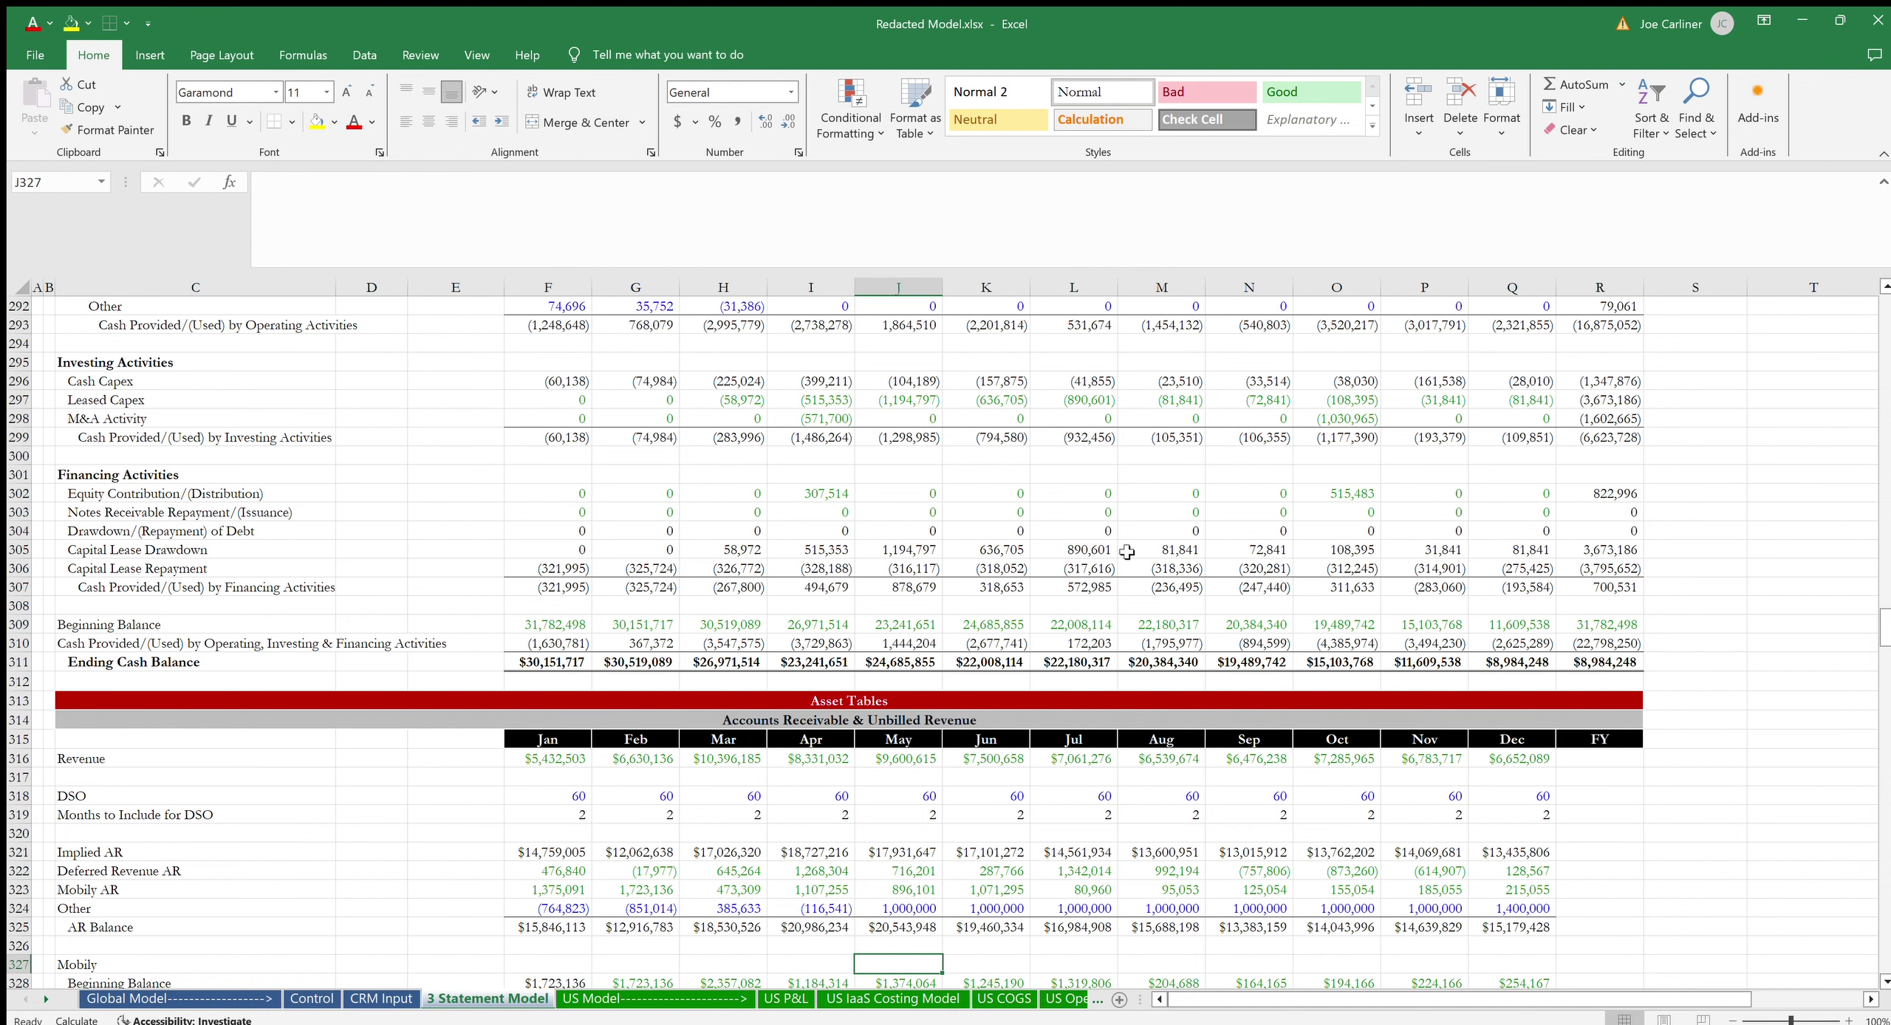
pyautogui.press('Down')
pyautogui.press('Down')
pyautogui.press('Down')
pyautogui.press('Down')
pyautogui.press('Down')
pyautogui.press('Down')
pyautogui.press('Down')
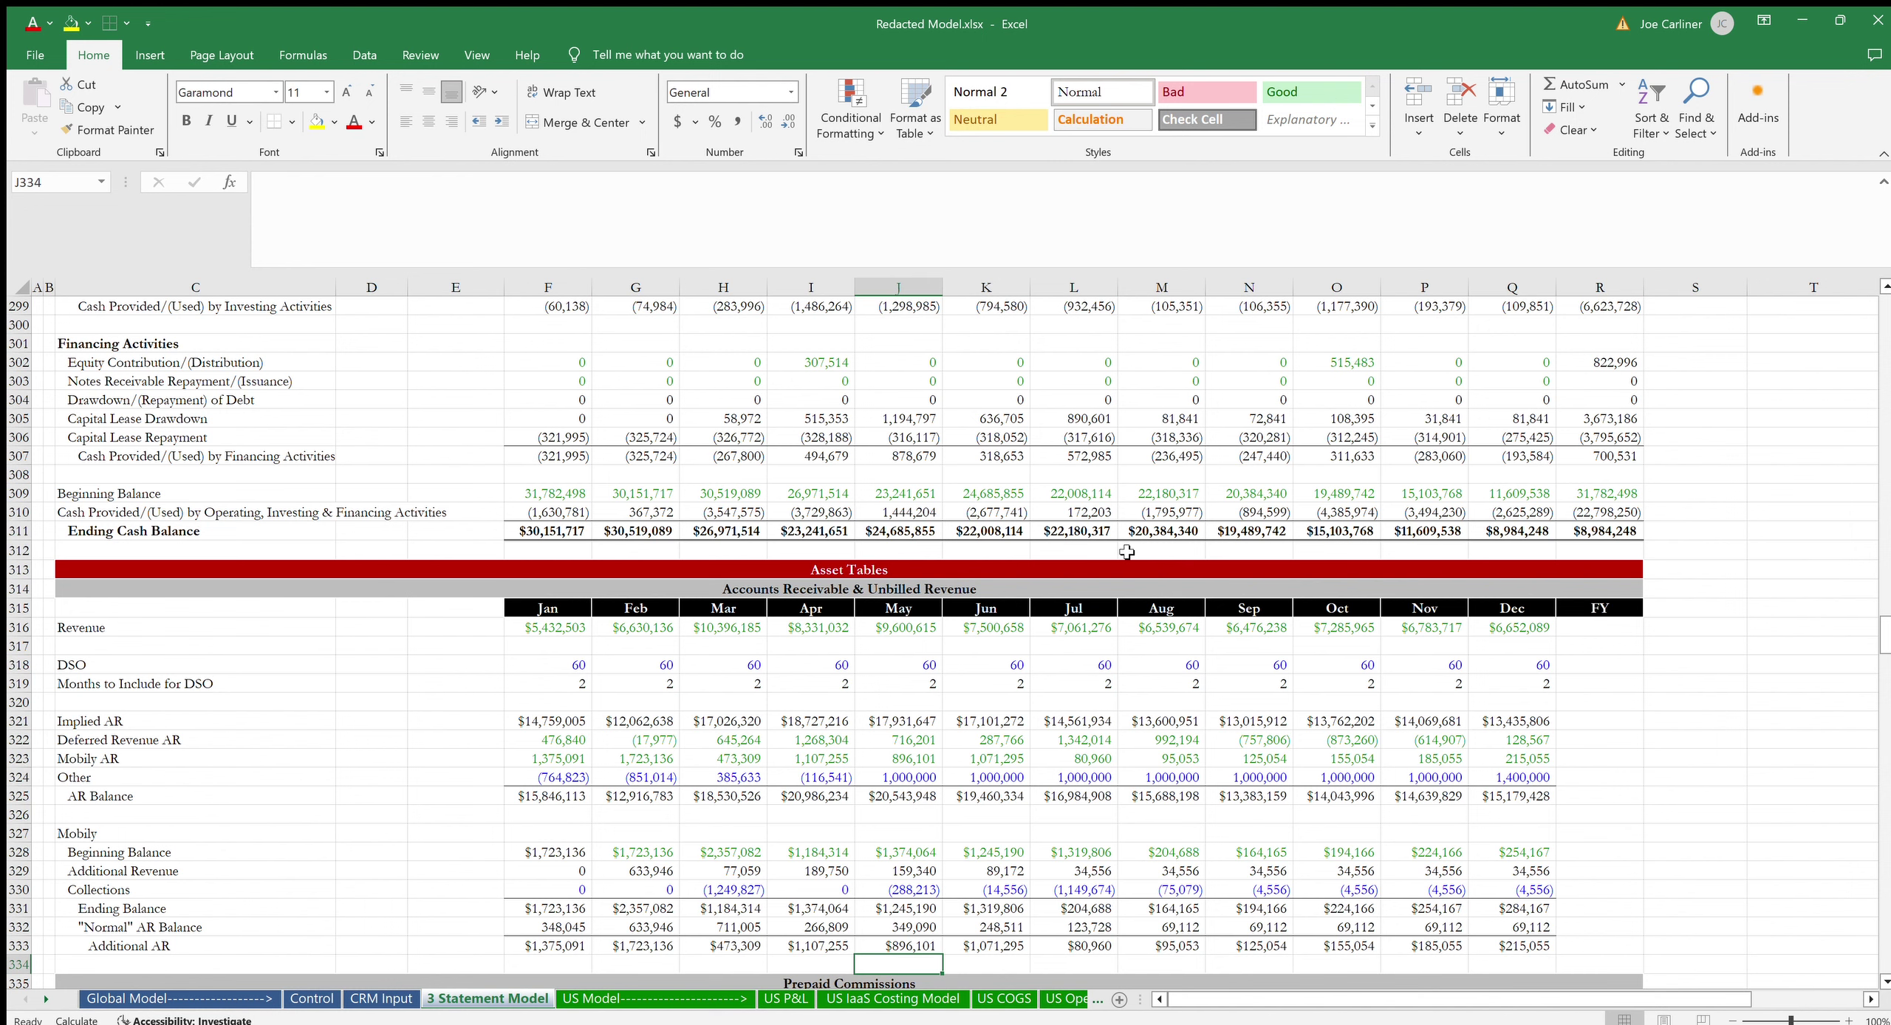
# Inspect the May Prepaid Commissions formulas, including Commission Expense and Commission Payout, down to Ending Balance in J341.
pyautogui.press('Down')
pyautogui.press('Down')
pyautogui.press('Down')
pyautogui.press('Down')
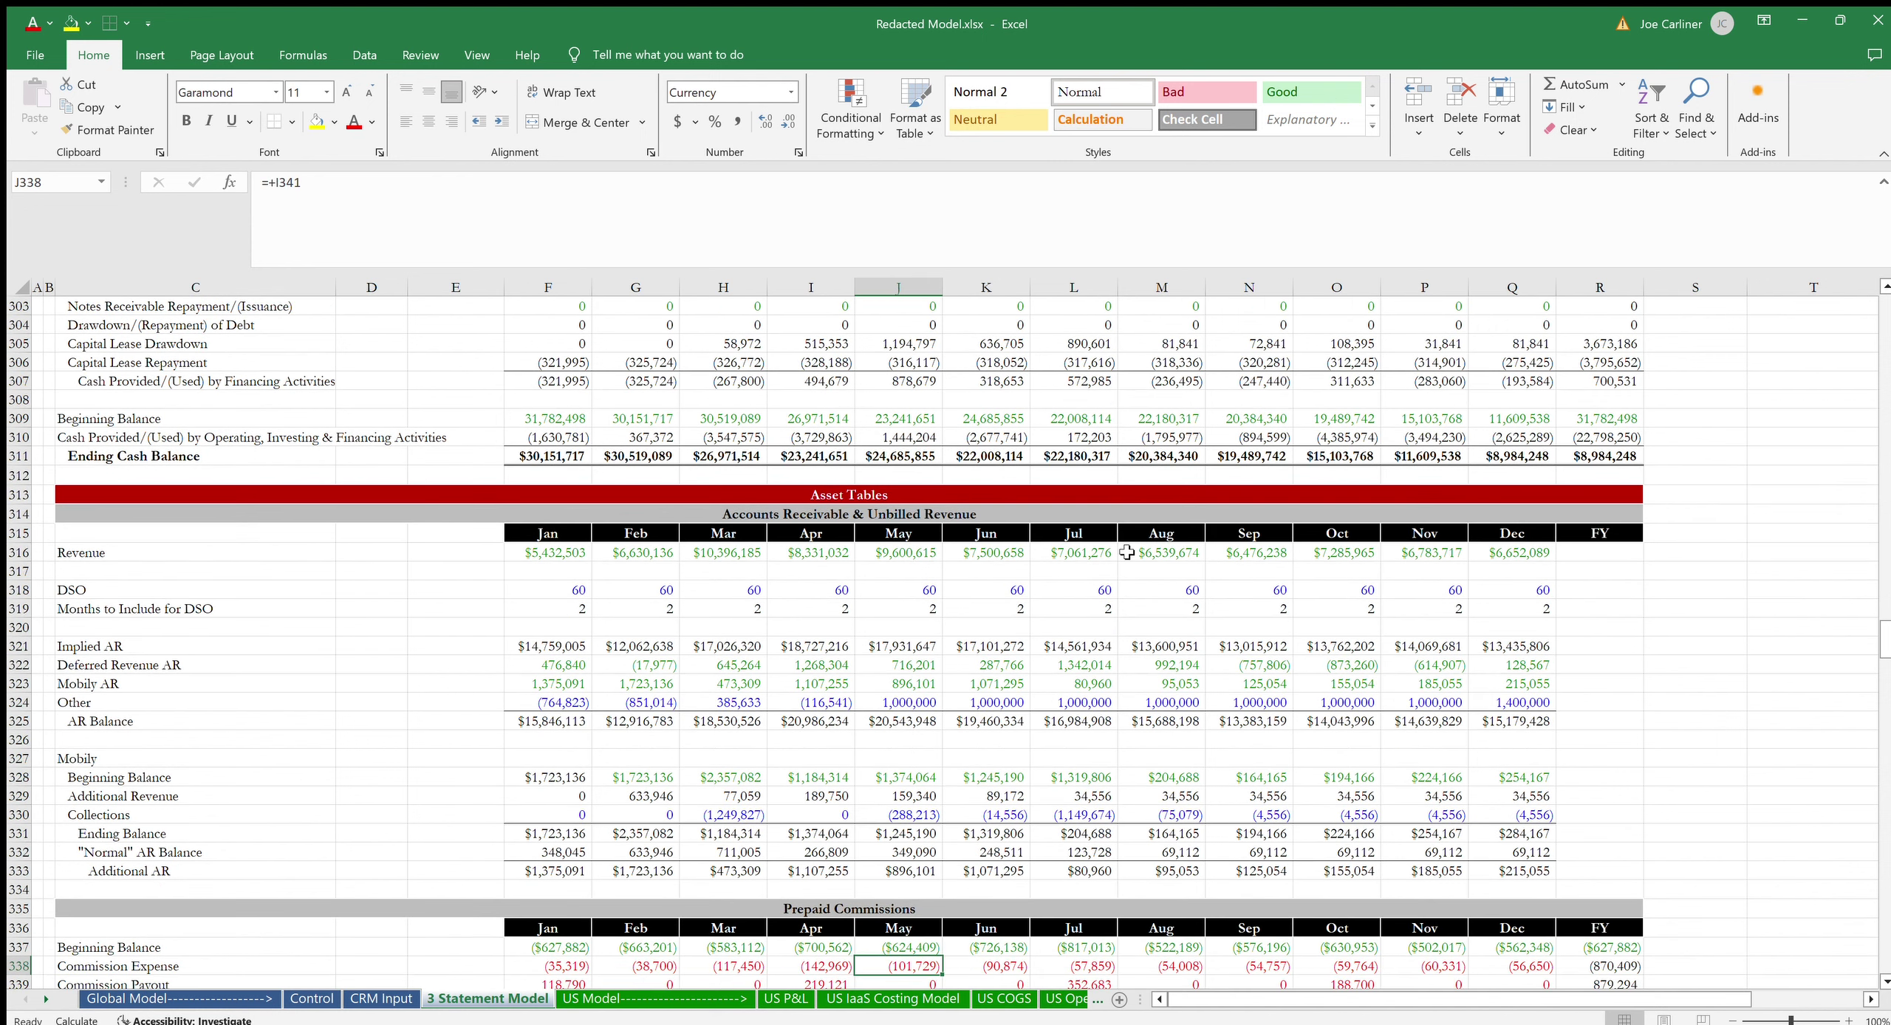
pyautogui.press('Down')
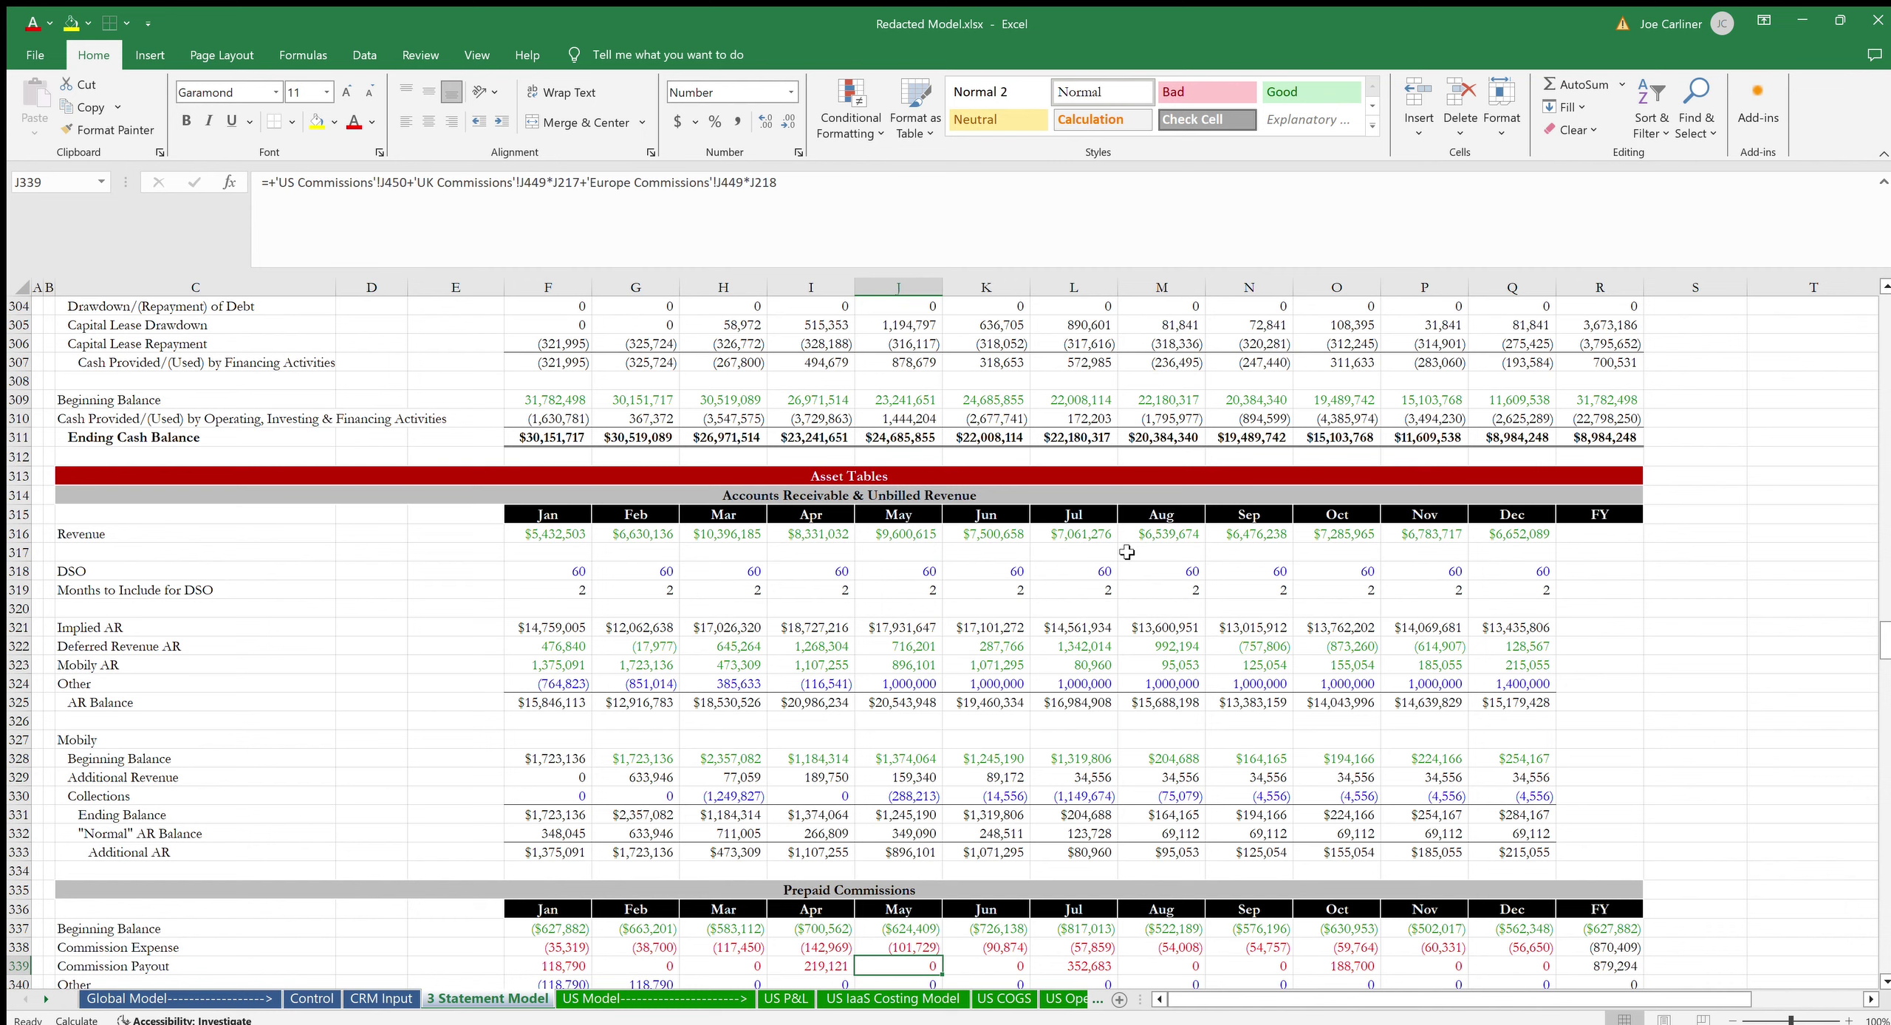
pyautogui.press('Down')
pyautogui.press('Down')
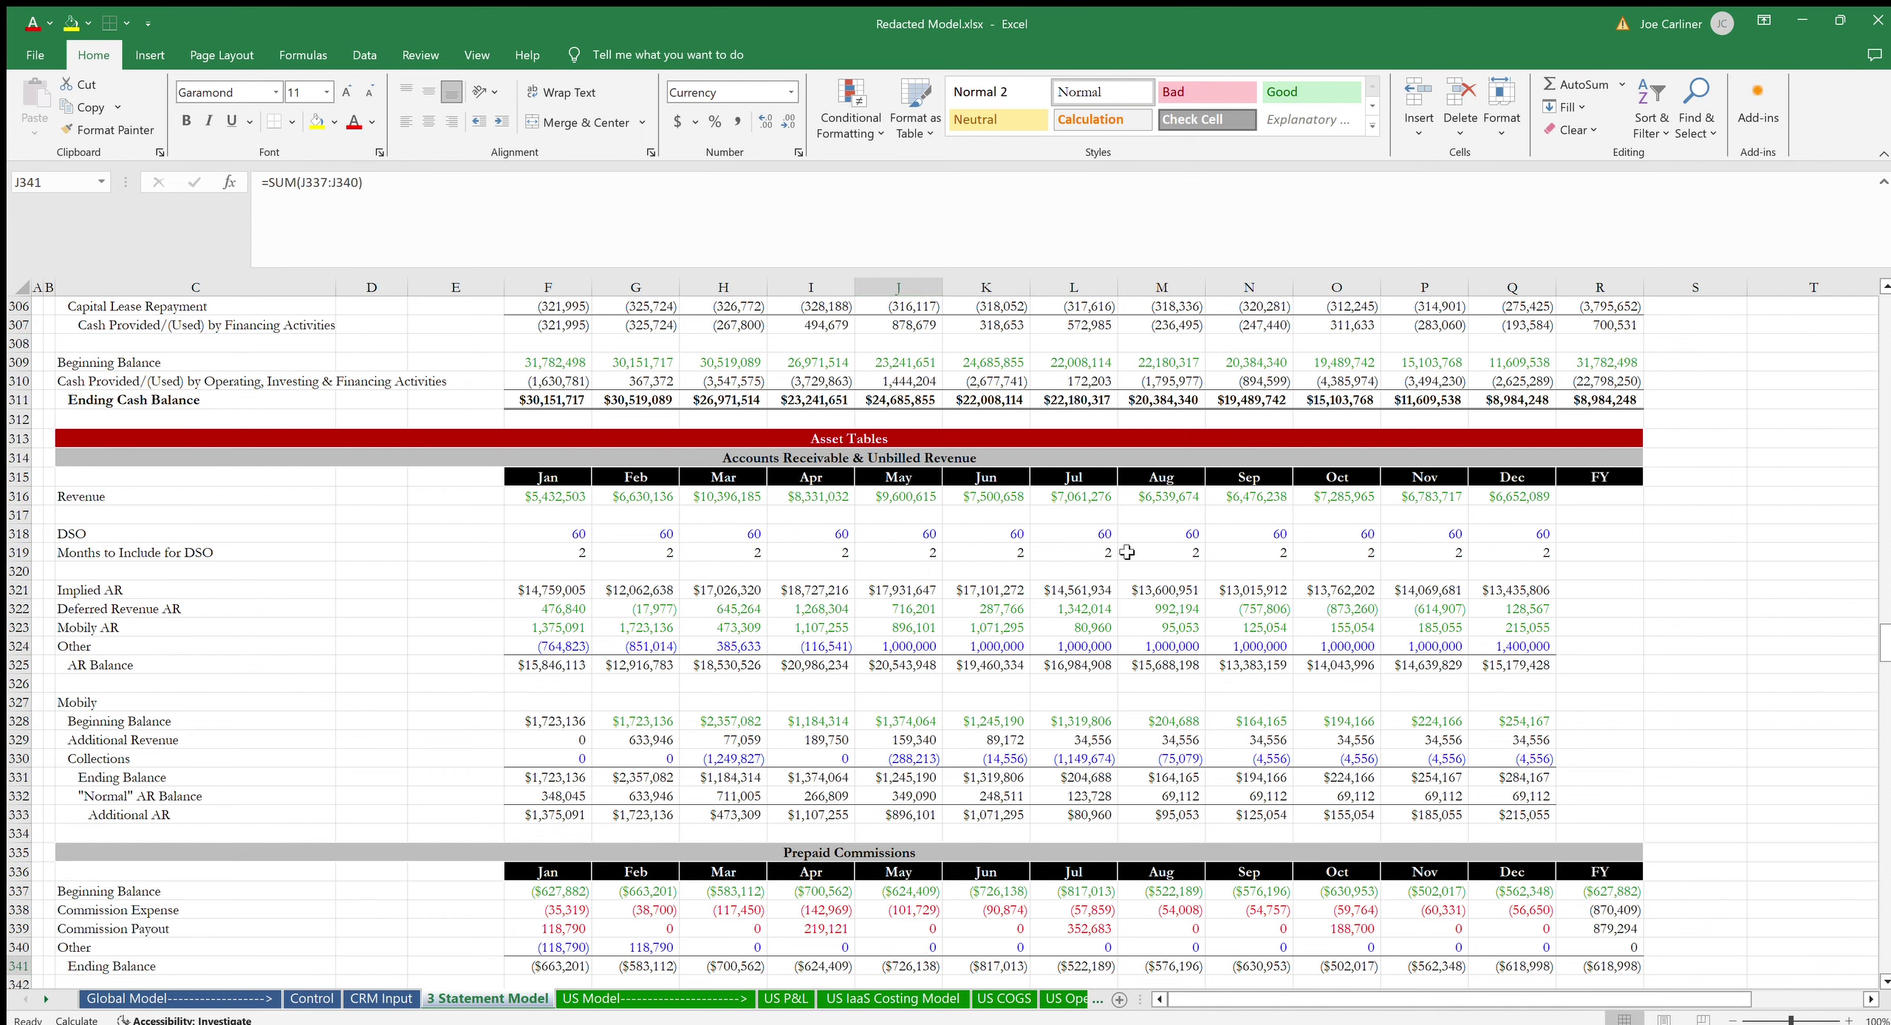
# Browse the US P&L and US IaaS Costing Model sheets, ending on the US COGS sheet.
pyautogui.hotkey('ctrl', 'pagedown')
pyautogui.hotkey('ctrl', 'pagedown')
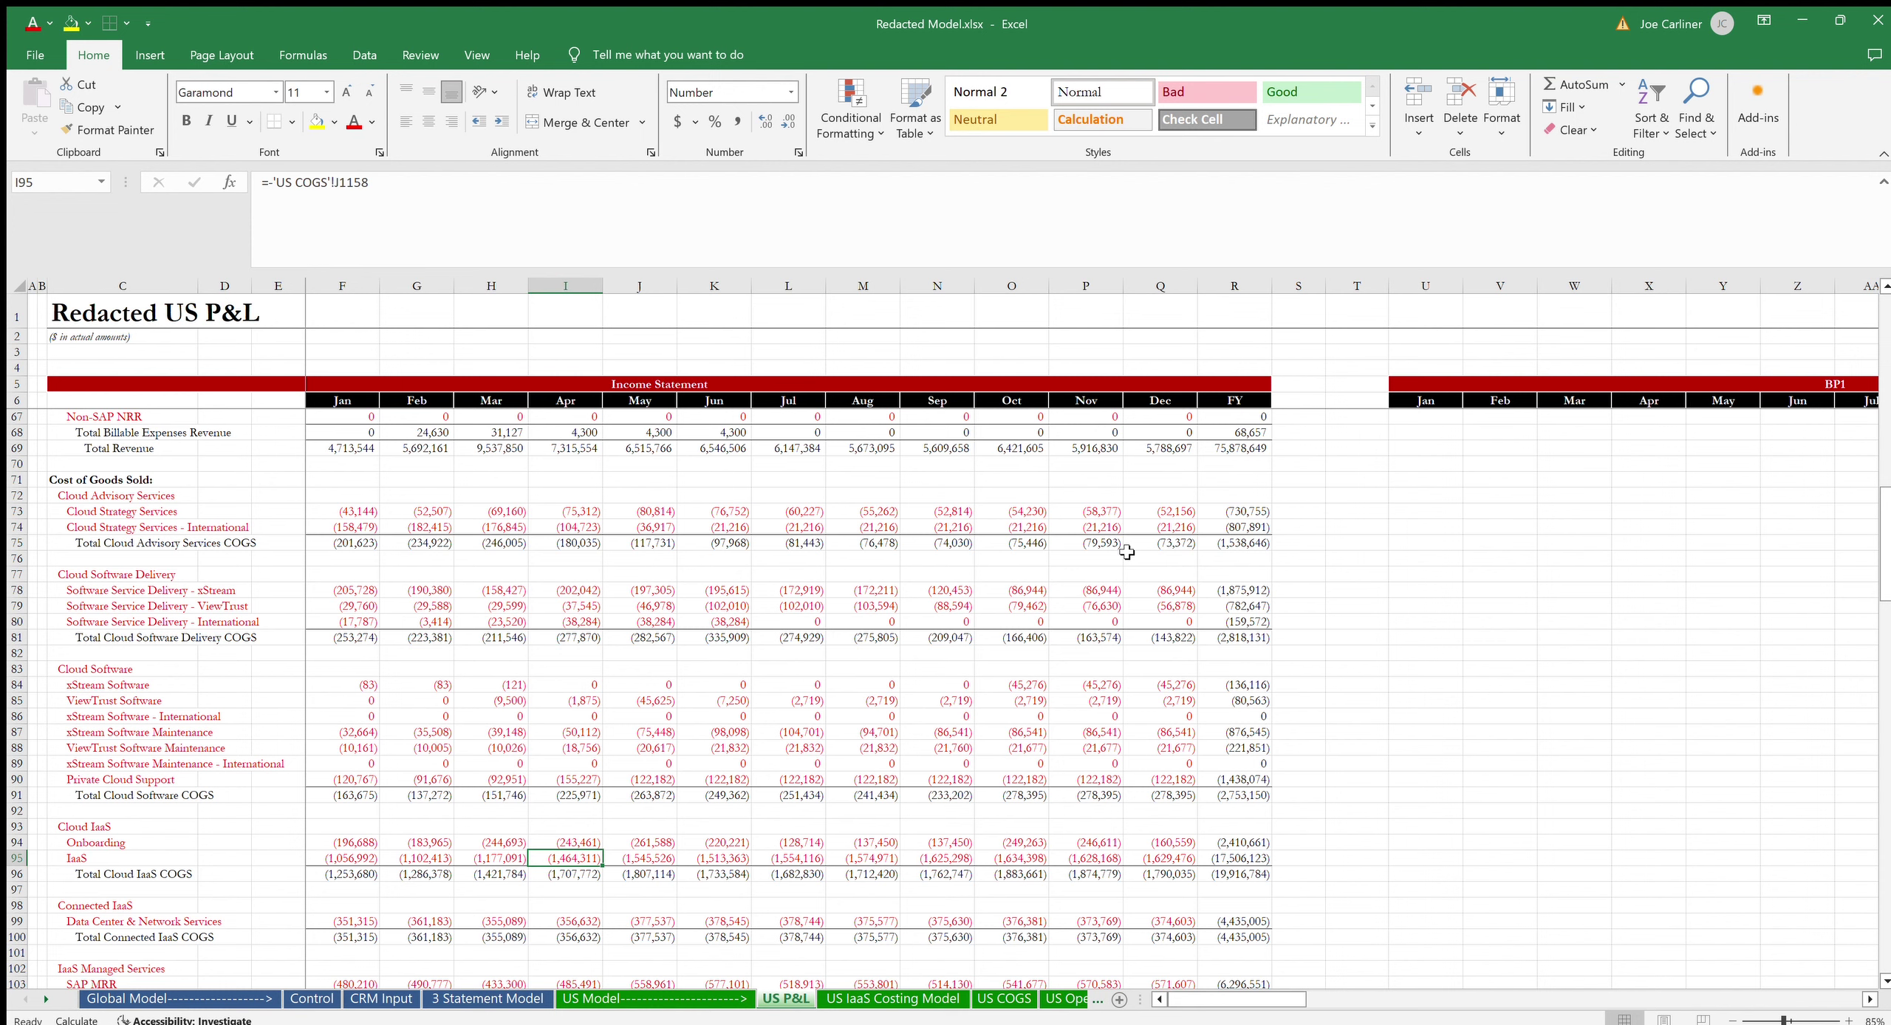
pyautogui.hotkey('ctrl', 'pagedown')
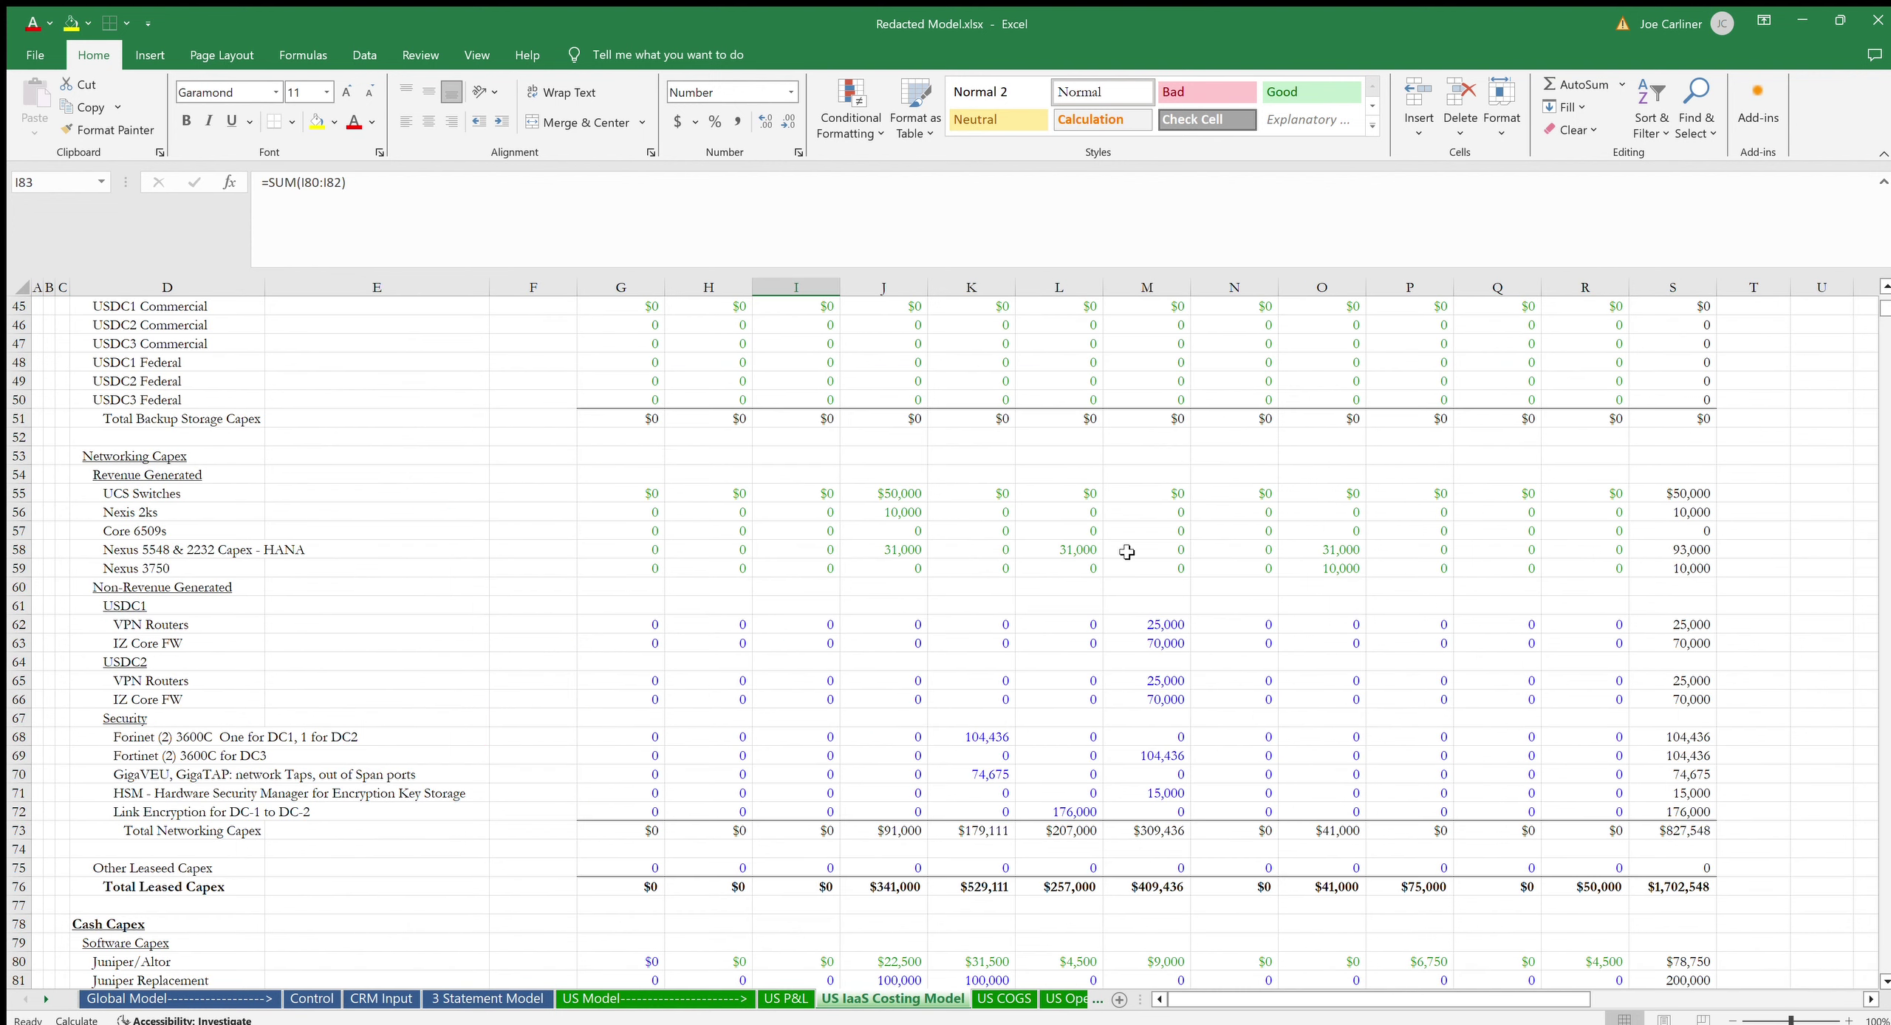
pyautogui.hotkey('ctrl', 'pagedown')
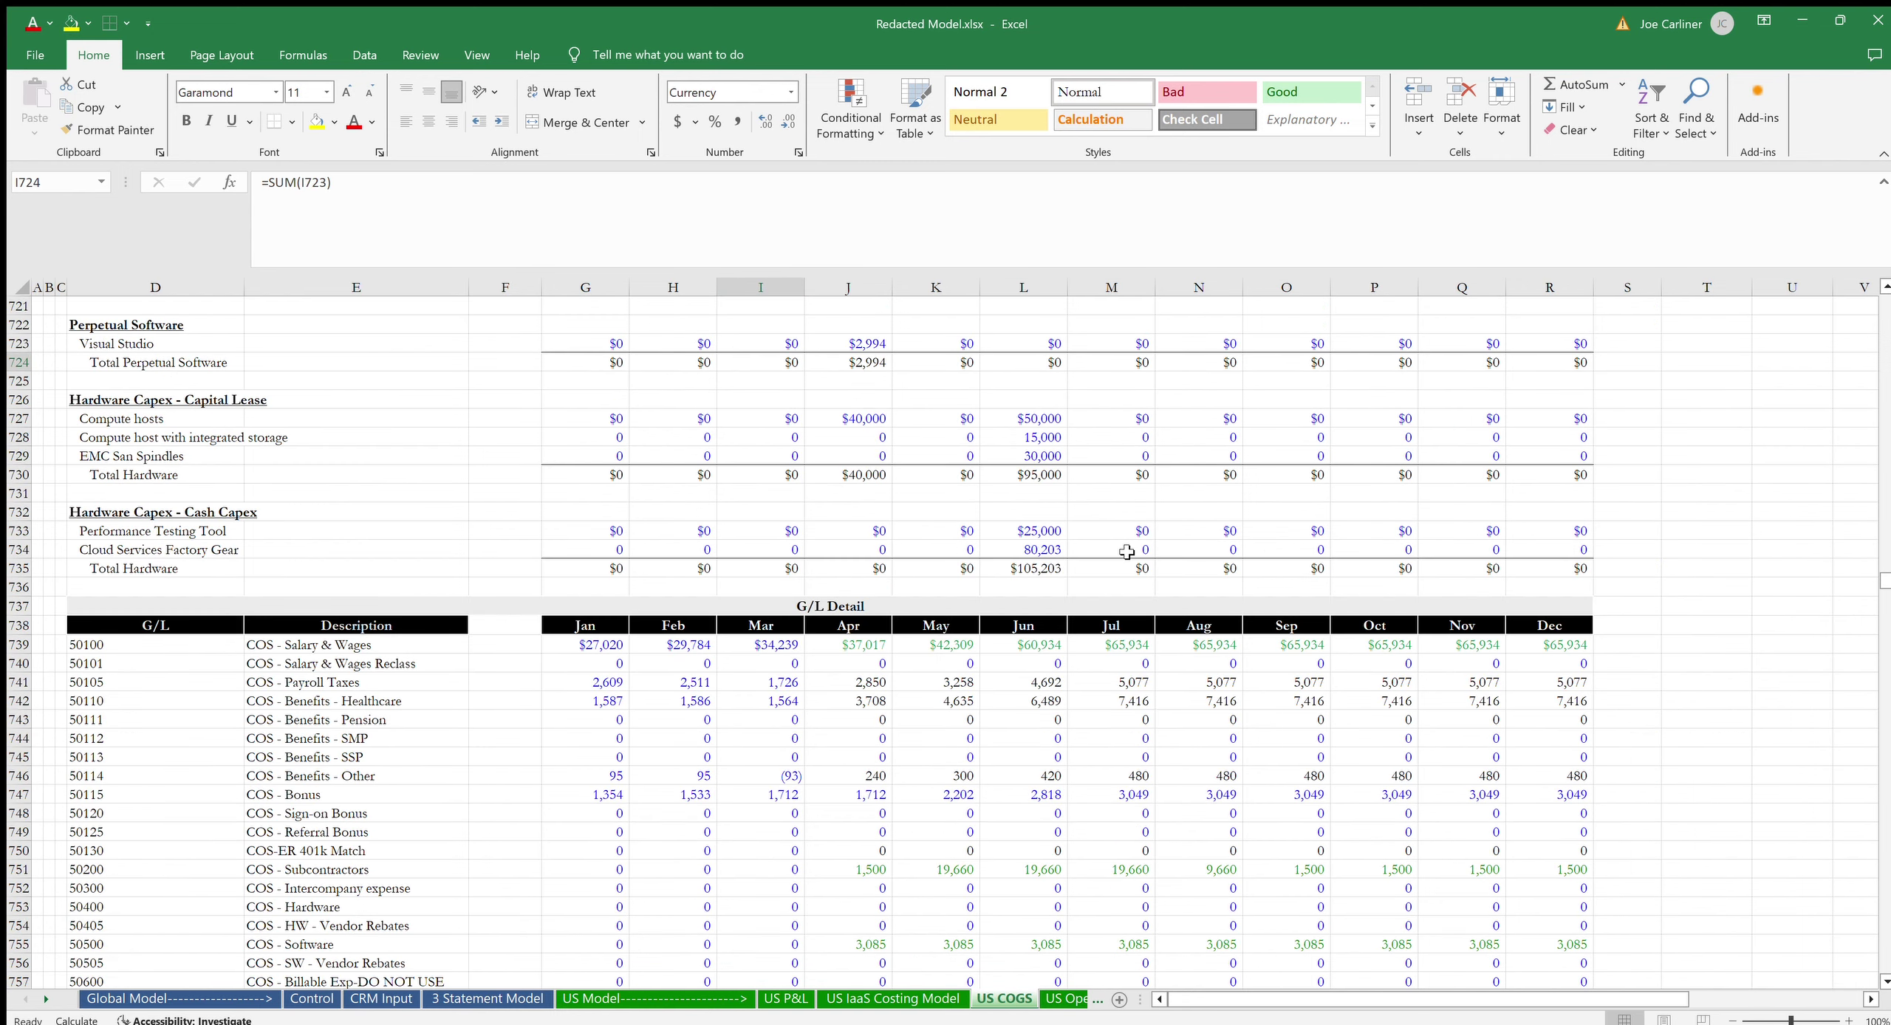
pyautogui.hotkey('ctrl', 'pageup')
pyautogui.hotkey('ctrl', 'pagedown')
# Look over the Perpetual Software and Software Expense lines on US COGS, up to Redhat EL OS Licenses in row 714.
pyautogui.press('Left')
pyautogui.press('Up')
pyautogui.press('Up')
pyautogui.press('Up')
pyautogui.press('Left')
pyautogui.press('Left')
pyautogui.press('Left')
pyautogui.press('Up')
pyautogui.press('Up')
pyautogui.press('Up')
pyautogui.press('Up')
pyautogui.press('Up')
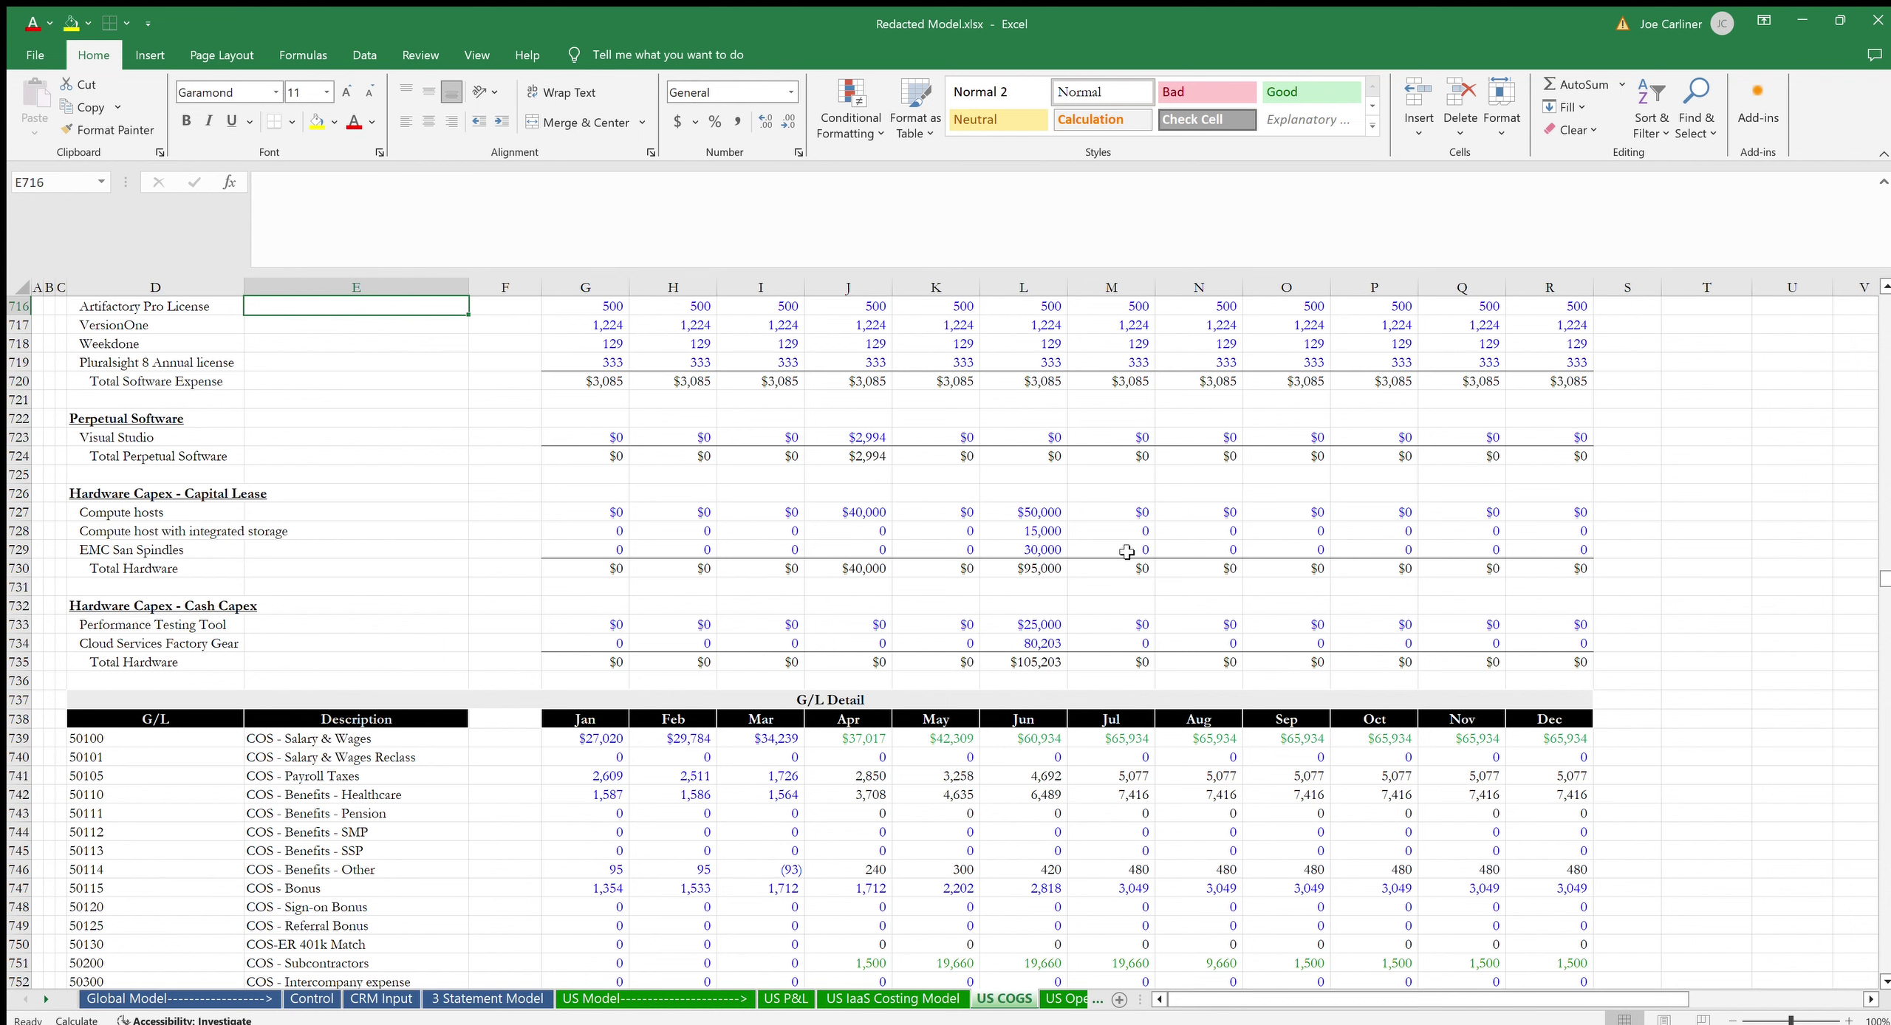
pyautogui.press('Up')
pyautogui.press('Up')
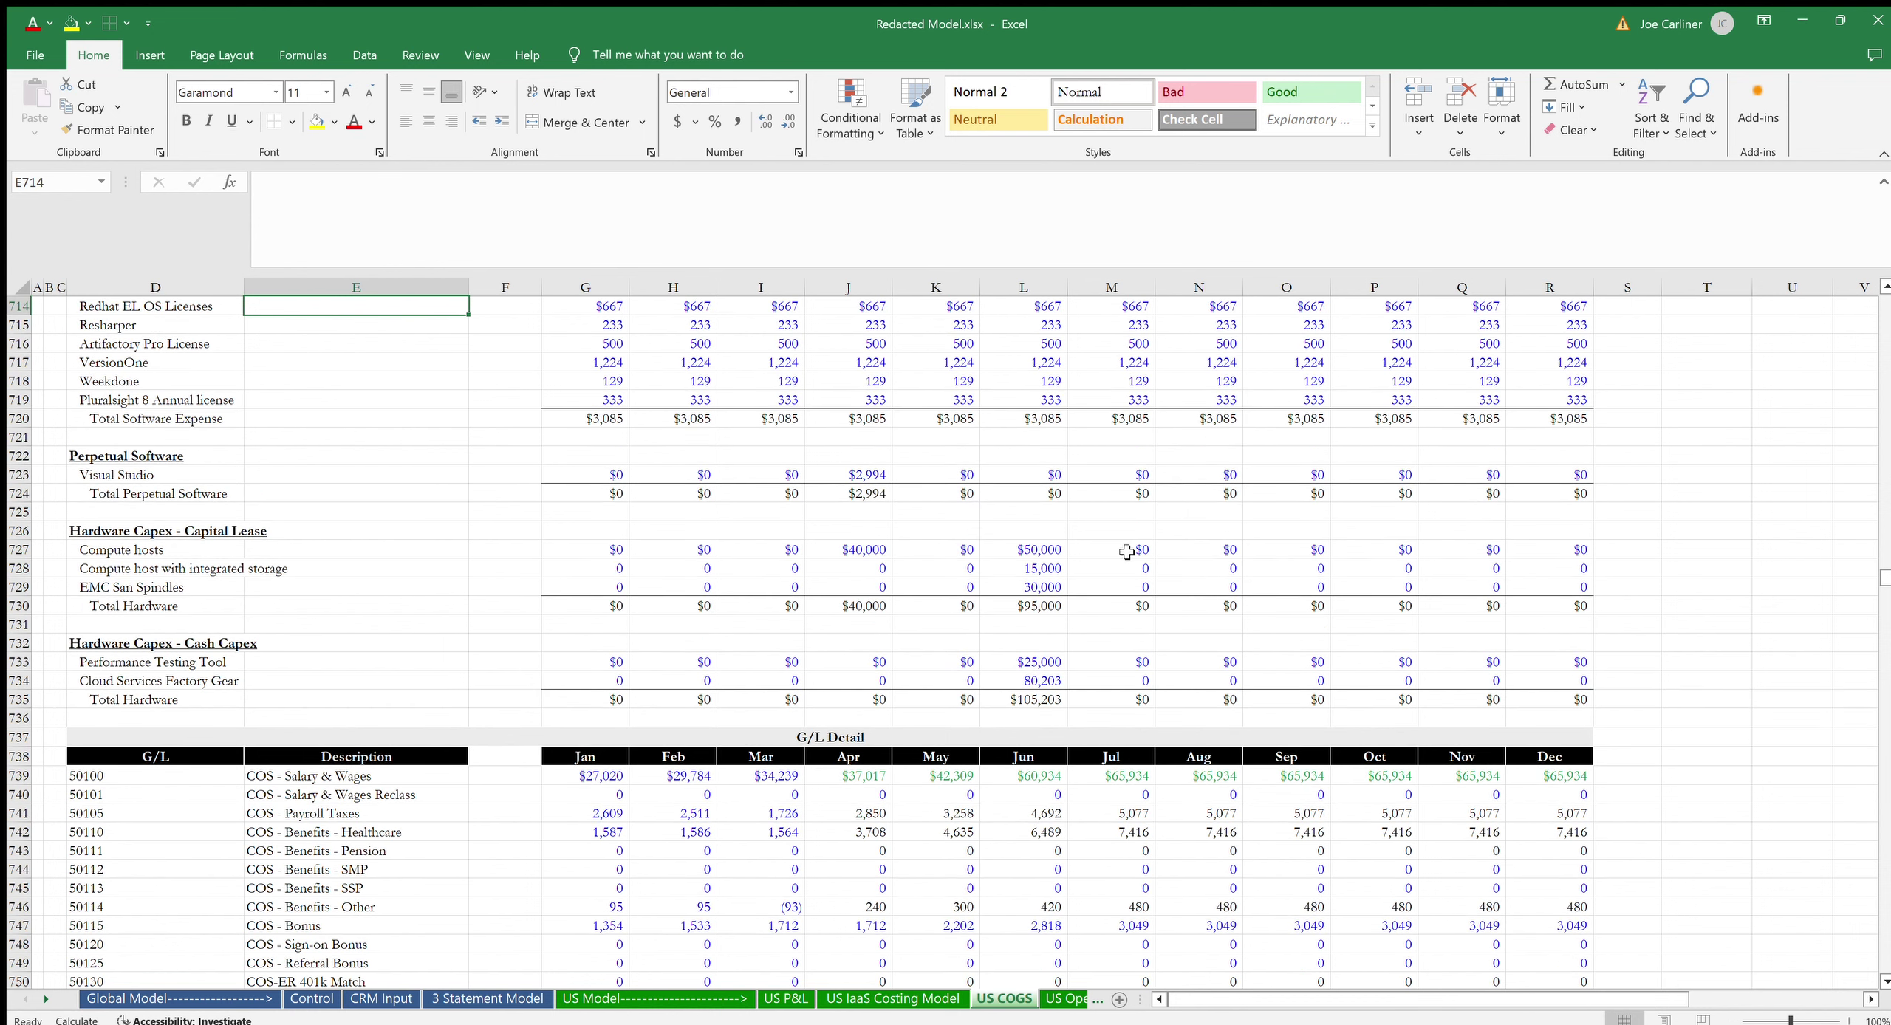
# Review the contractor lines above Total Contractors, including the interns and Other (NetApp, VmWare, Puppet, etc).
pyautogui.press('Up')
pyautogui.press('Up')
pyautogui.press('Up')
pyautogui.press('Up')
pyautogui.press('Left')
pyautogui.press('Left')
pyautogui.press('Up')
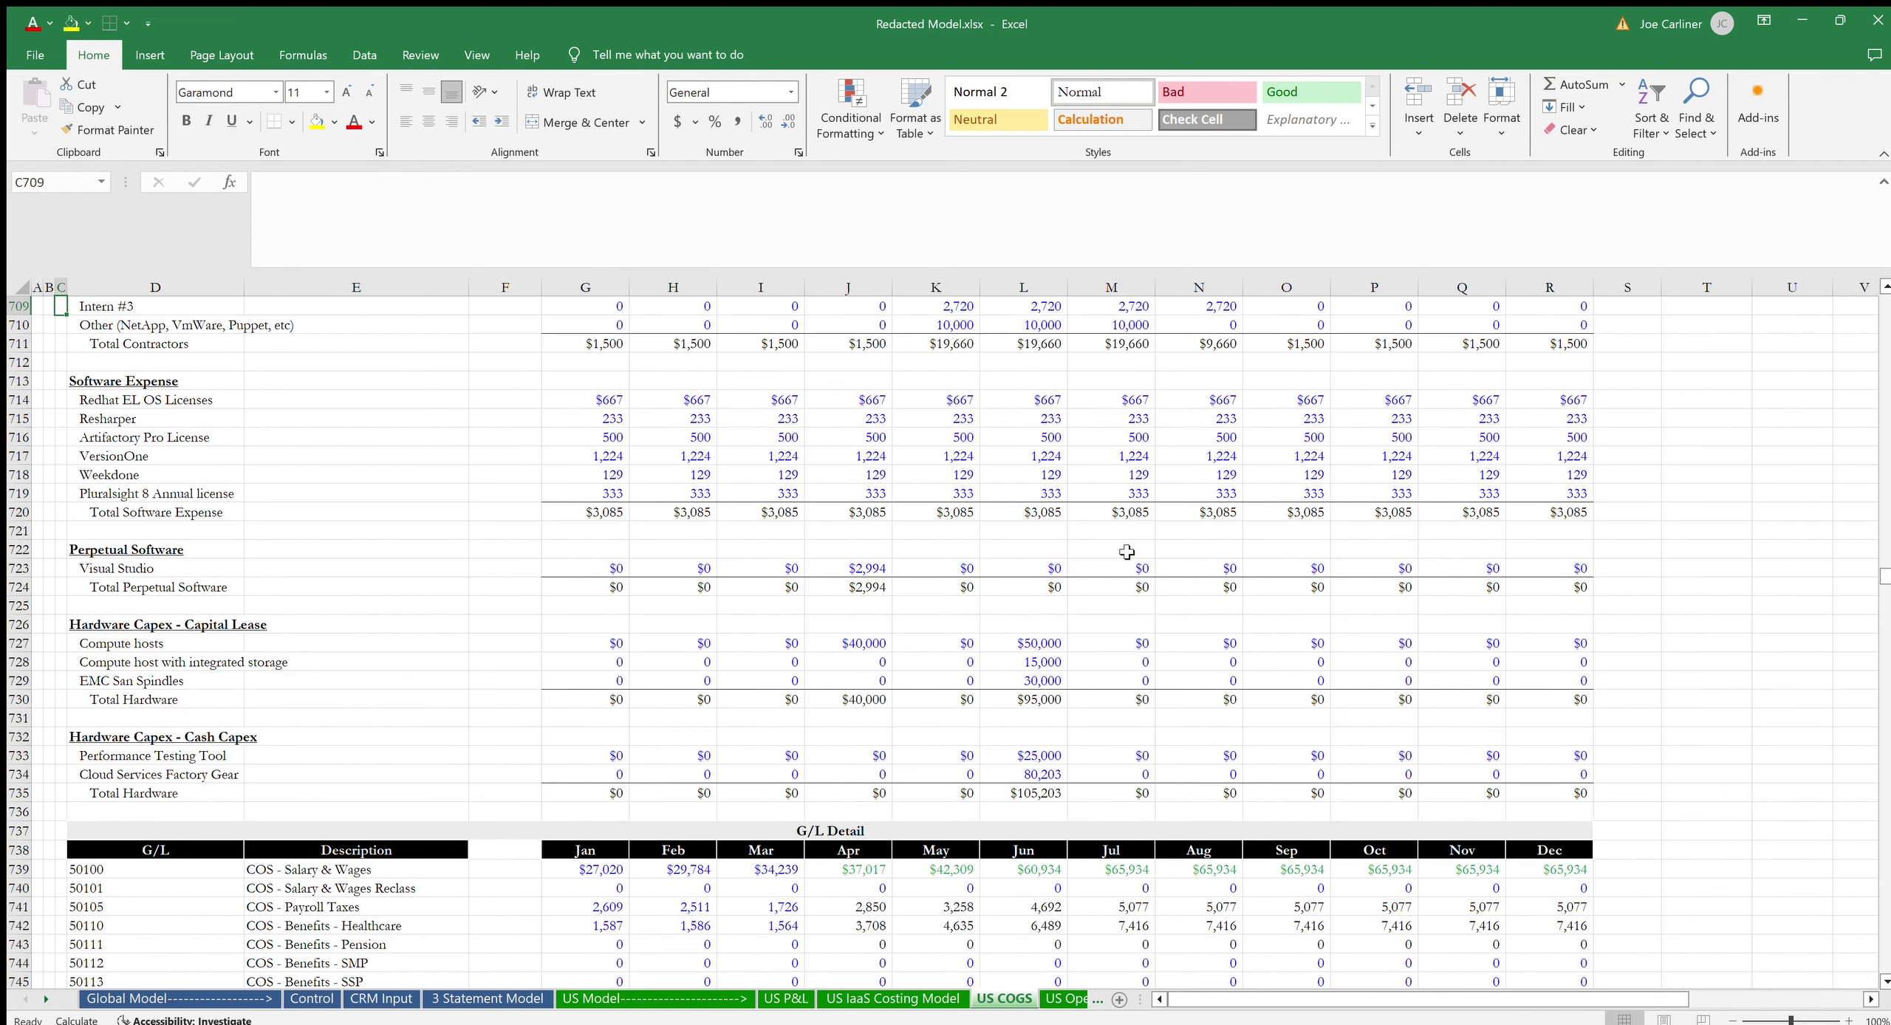
pyautogui.press('Up')
pyautogui.press('Up')
pyautogui.press('Up')
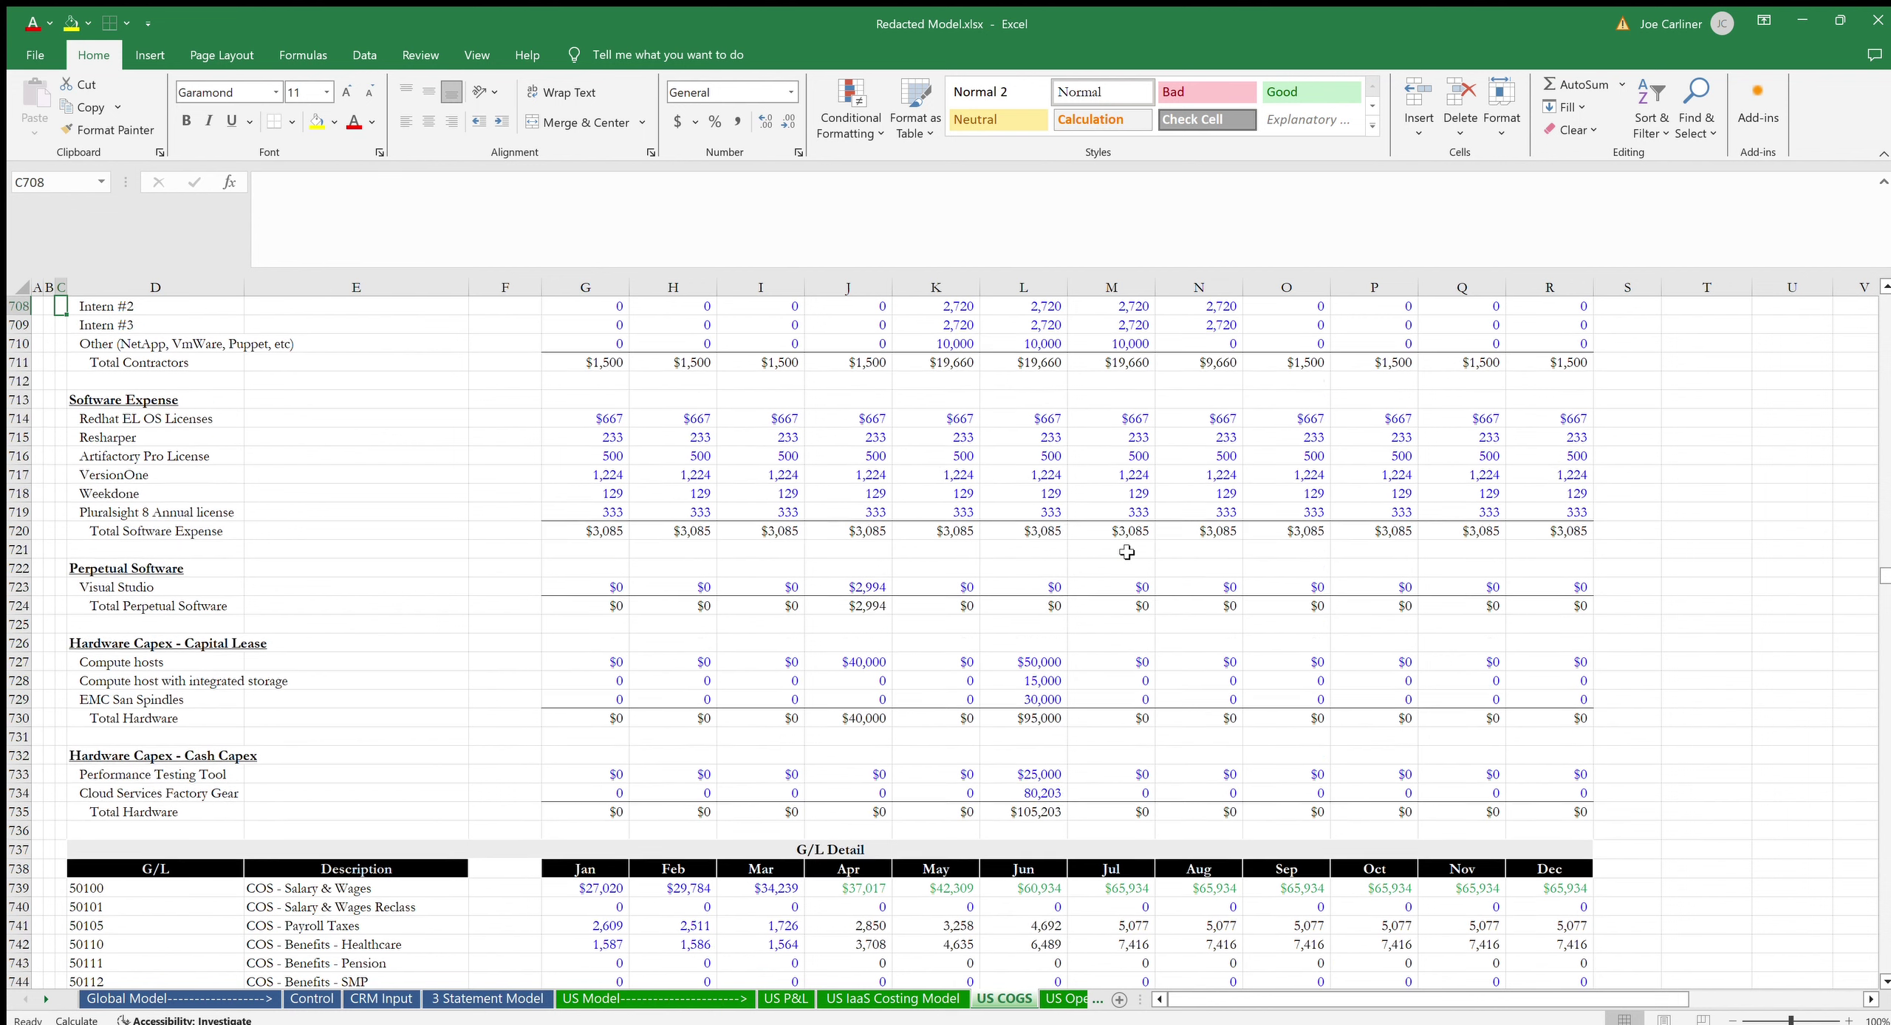
# Look down through the software and hardware capex blocks to the G/L Detail table's COS - Bonus line in row 747.
pyautogui.press('Down')
pyautogui.press('Down')
pyautogui.press('Down')
pyautogui.press('Down')
pyautogui.press('Down')
pyautogui.press('Down')
pyautogui.press('Down')
pyautogui.press('Down')
pyautogui.press('Down')
pyautogui.press('Down')
pyautogui.press('Down')
pyautogui.press('Down')
pyautogui.press('Down')
pyautogui.press('Down')
pyautogui.press('Down')
pyautogui.press('Down')
pyautogui.press('Down')
pyautogui.press('Down')
pyautogui.press('Down')
pyautogui.press('Down')
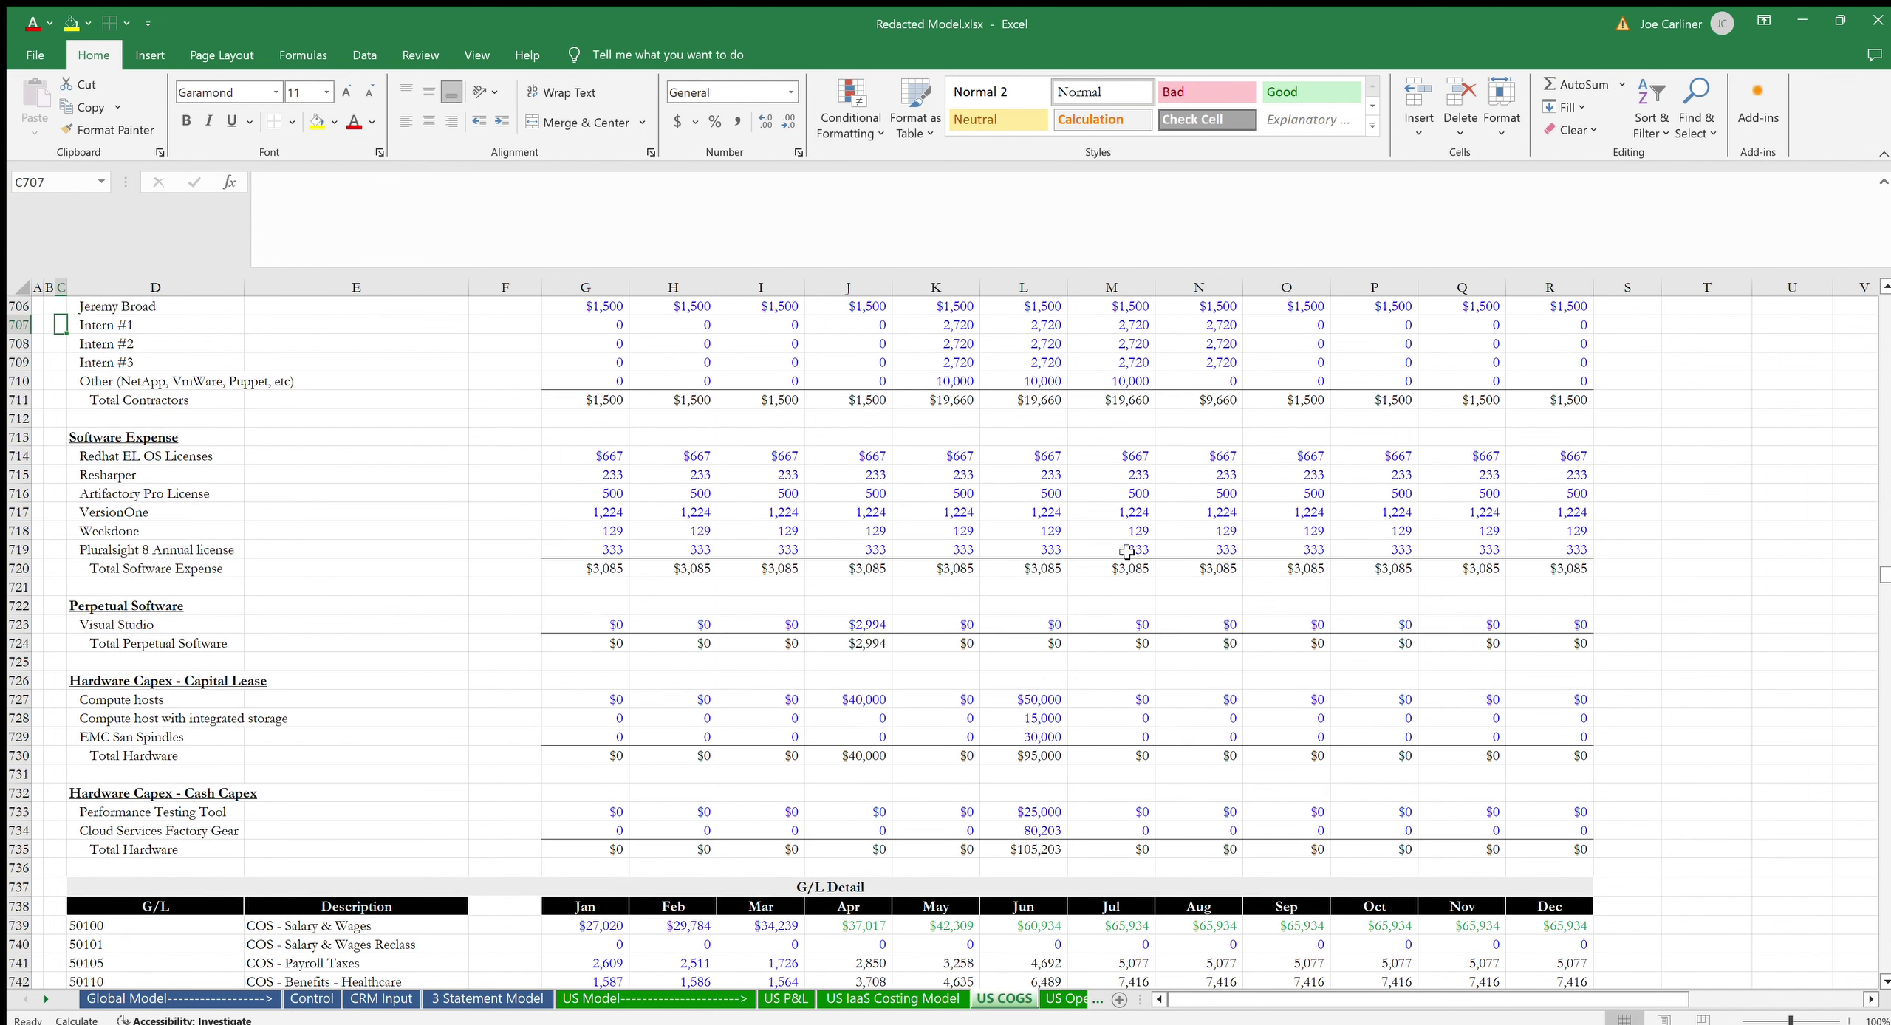
pyautogui.press('Down')
pyautogui.press('Down')
pyautogui.press('Down')
pyautogui.press('Down')
pyautogui.press('Down')
pyautogui.press('Down')
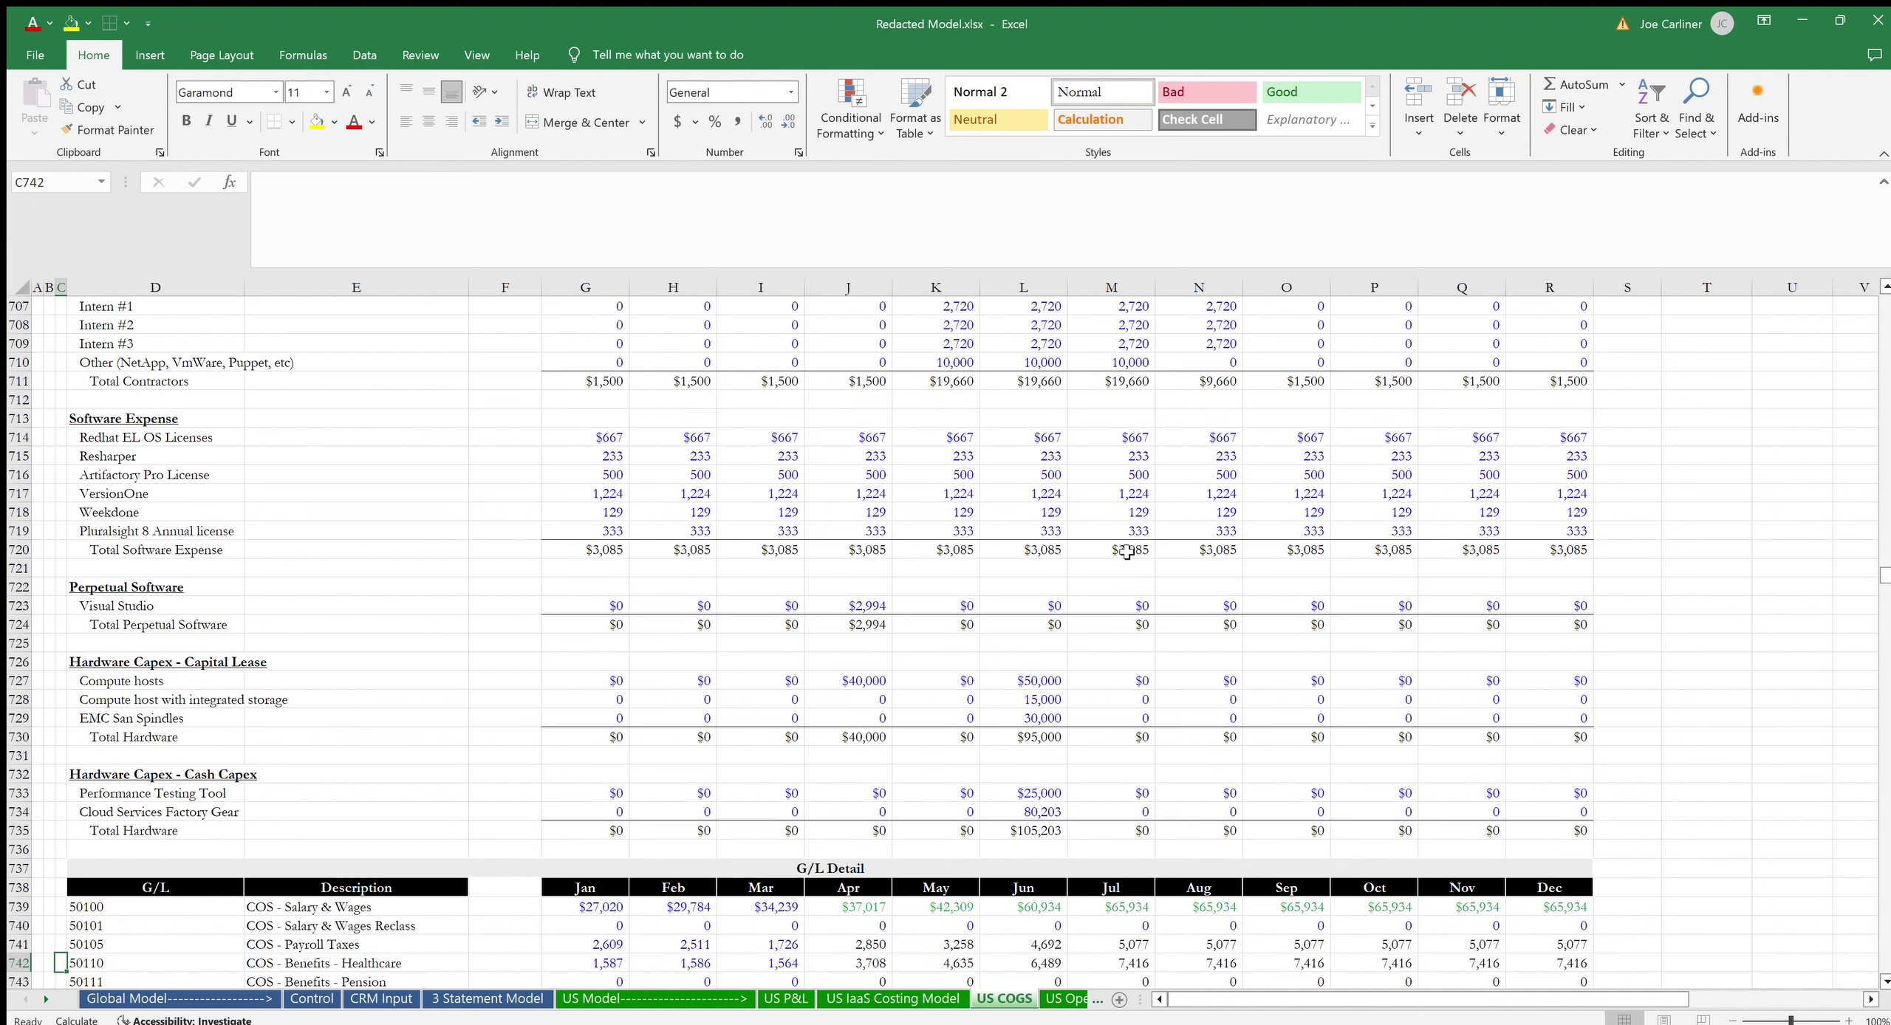
pyautogui.press('Down')
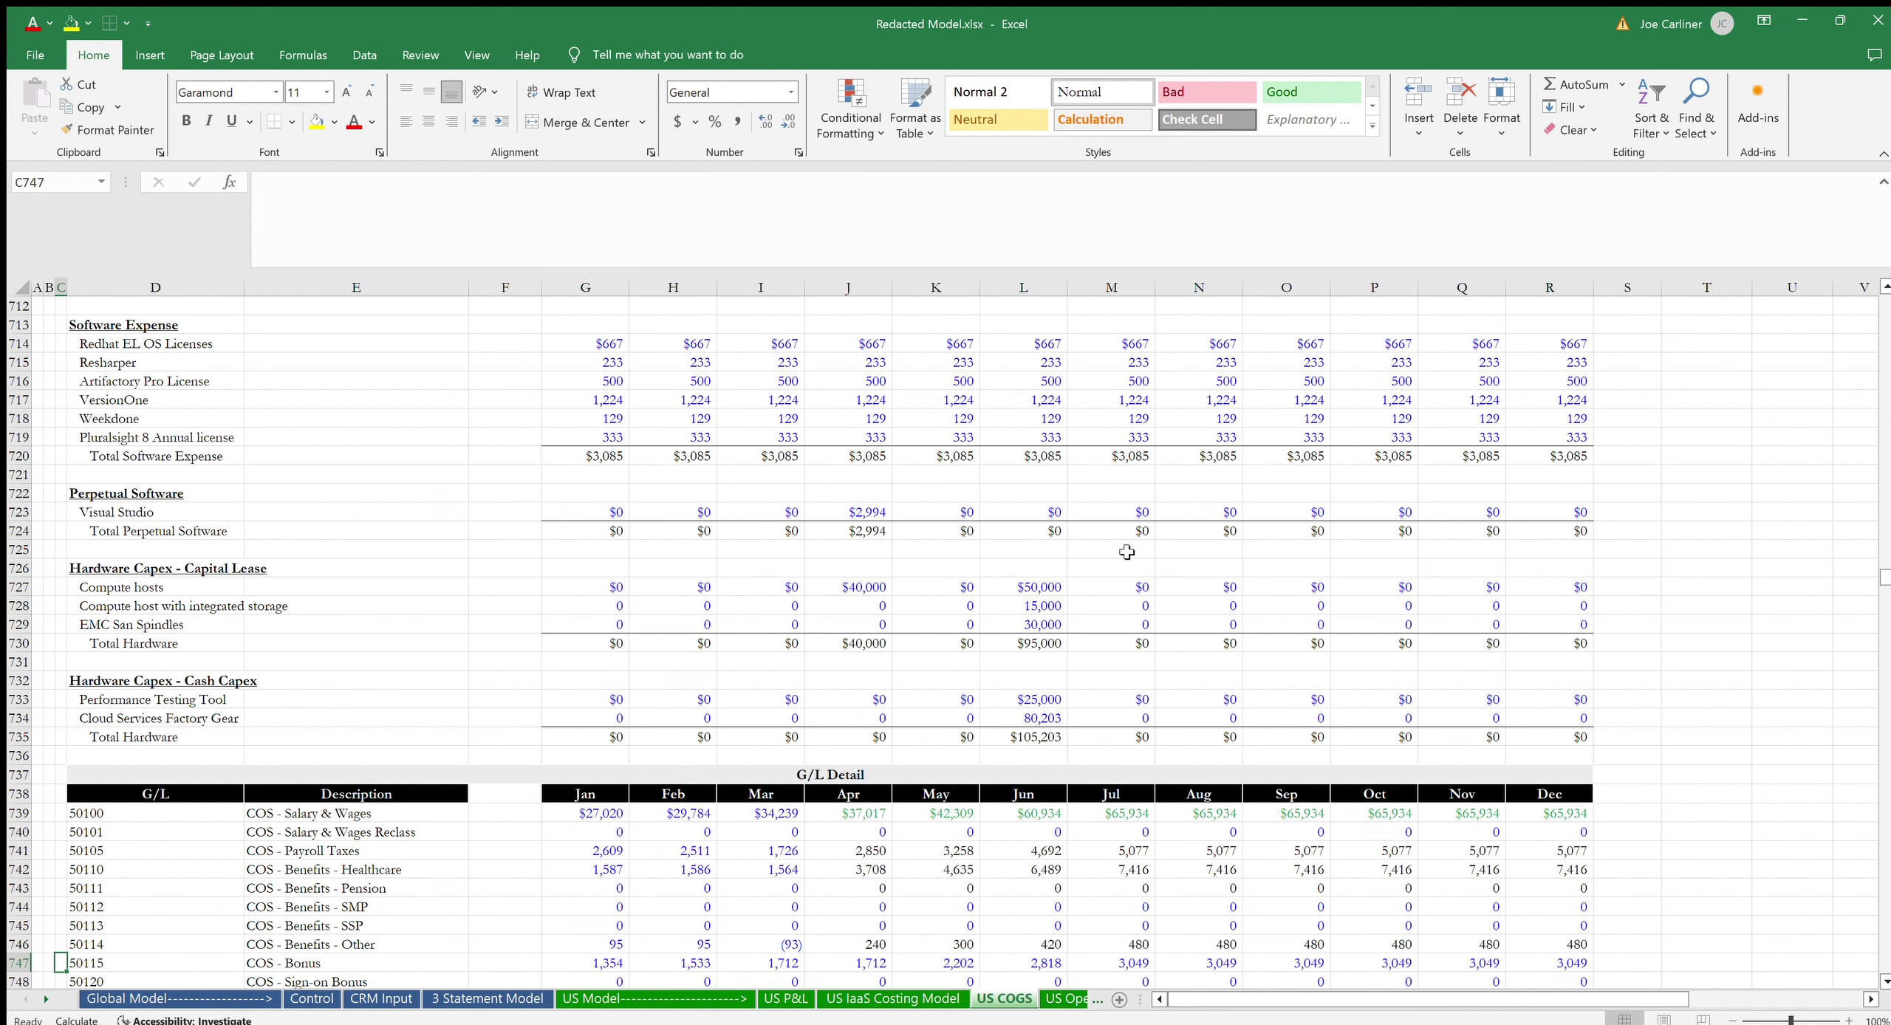
# Inspect the April COS - Bonus value in J747 and the May COS - Benefits - SSP value in K745.
pyautogui.press('Right')
pyautogui.press('Right')
pyautogui.press('Right')
pyautogui.press('Right')
pyautogui.press('Right')
pyautogui.press('Right')
pyautogui.press('Right')
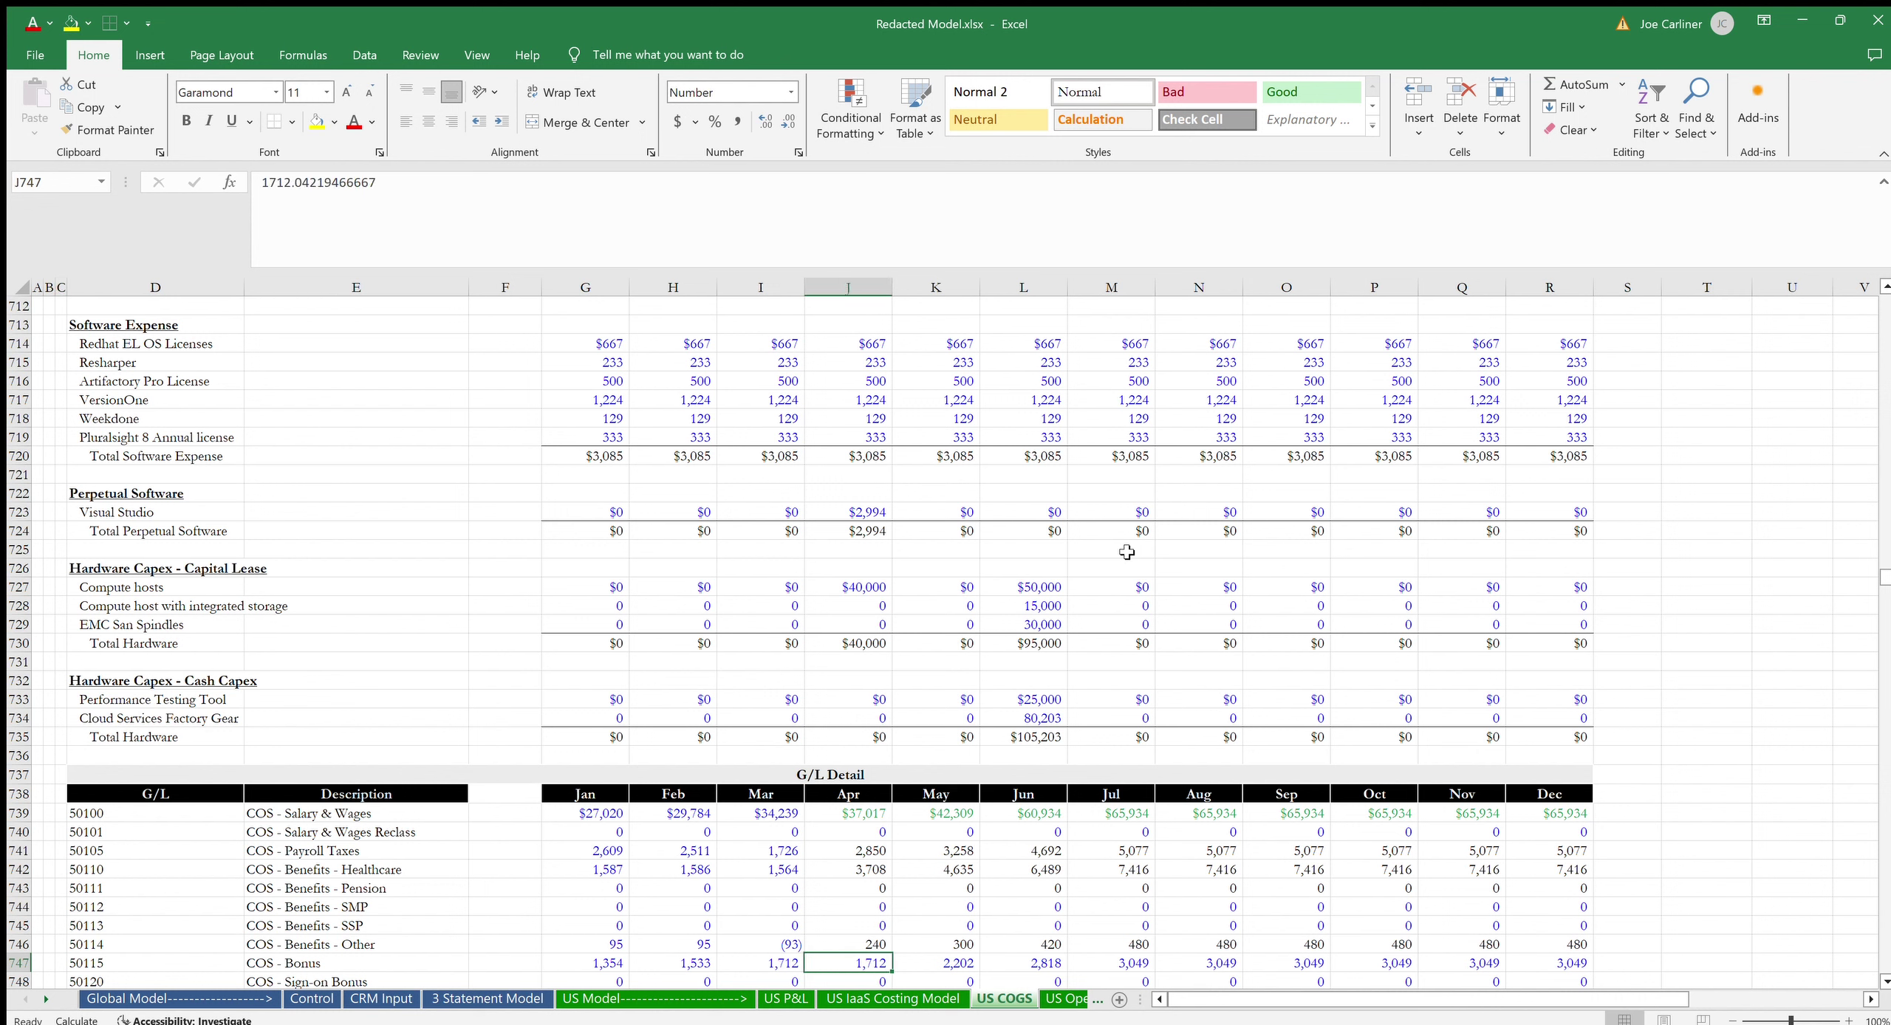
pyautogui.press('Up')
pyautogui.press('Up')
pyautogui.press('Right')
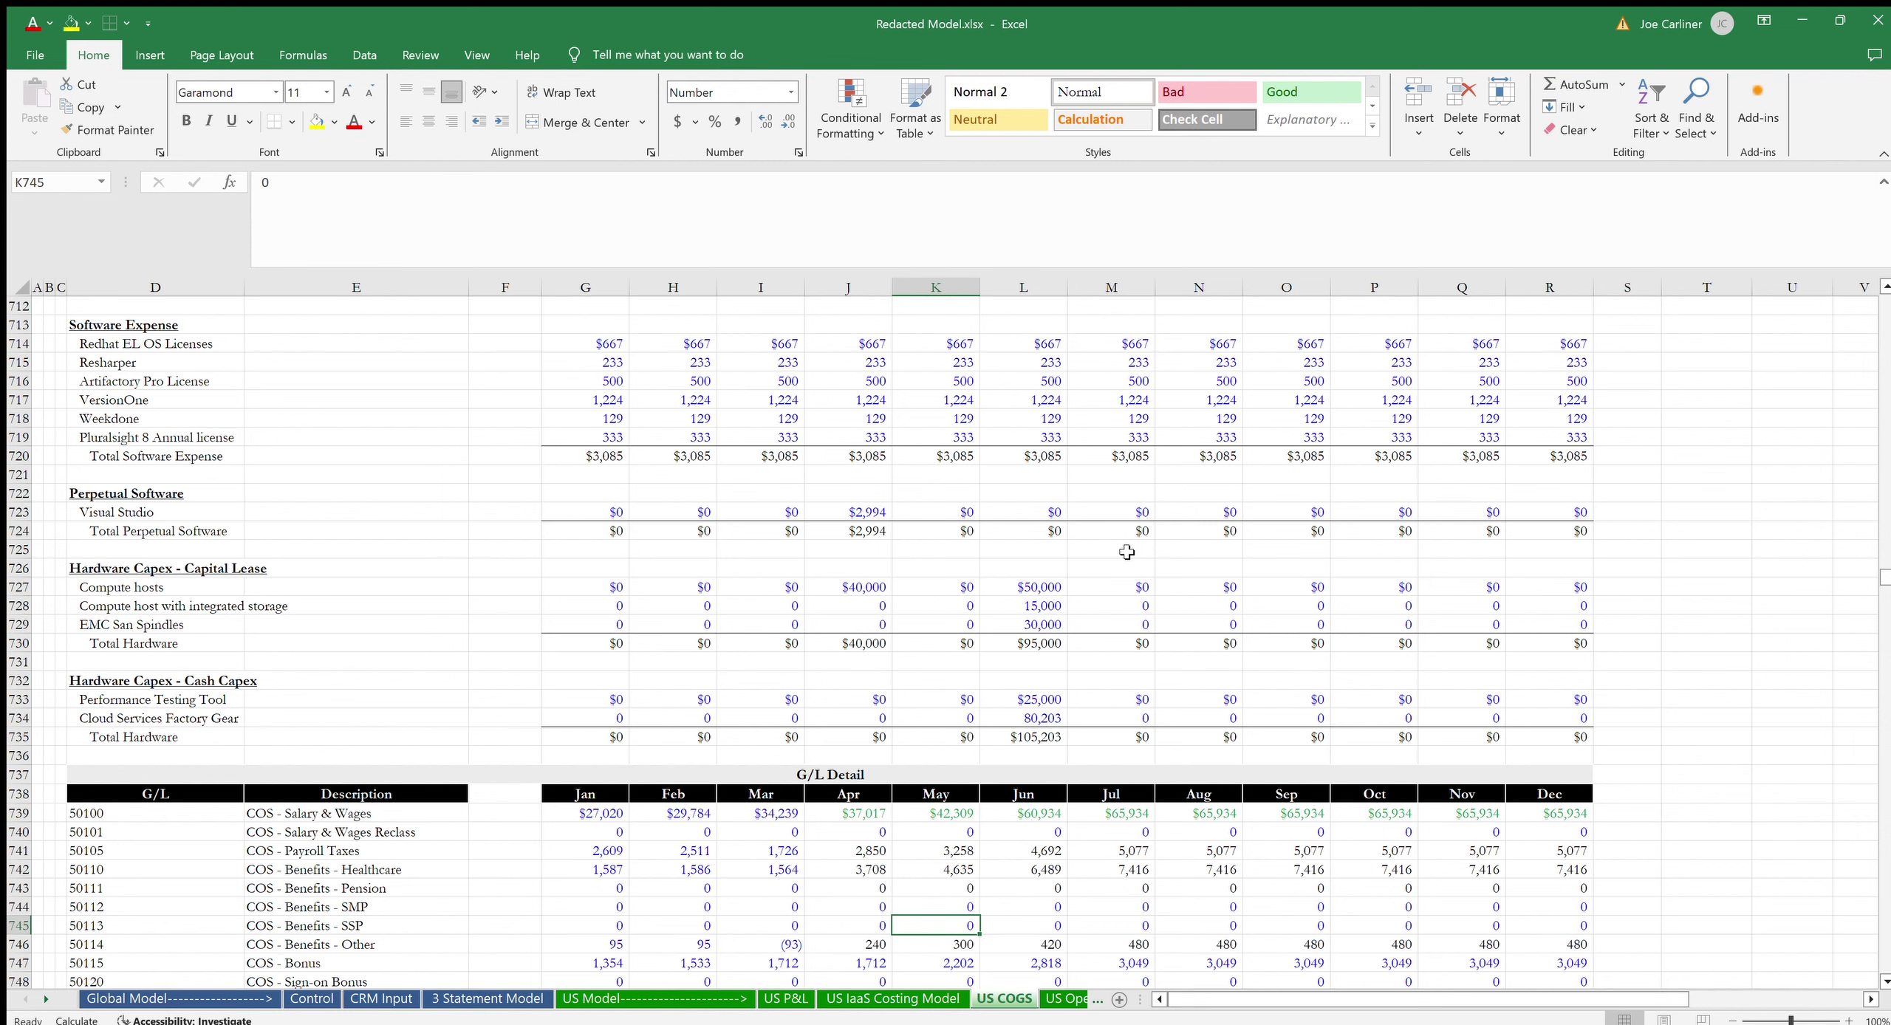
# Browse the remaining US sheets from US Opex through US Capital Leases and US Commissions to the UK Model divider.
pyautogui.hotkey('ctrl', 'pagedown')
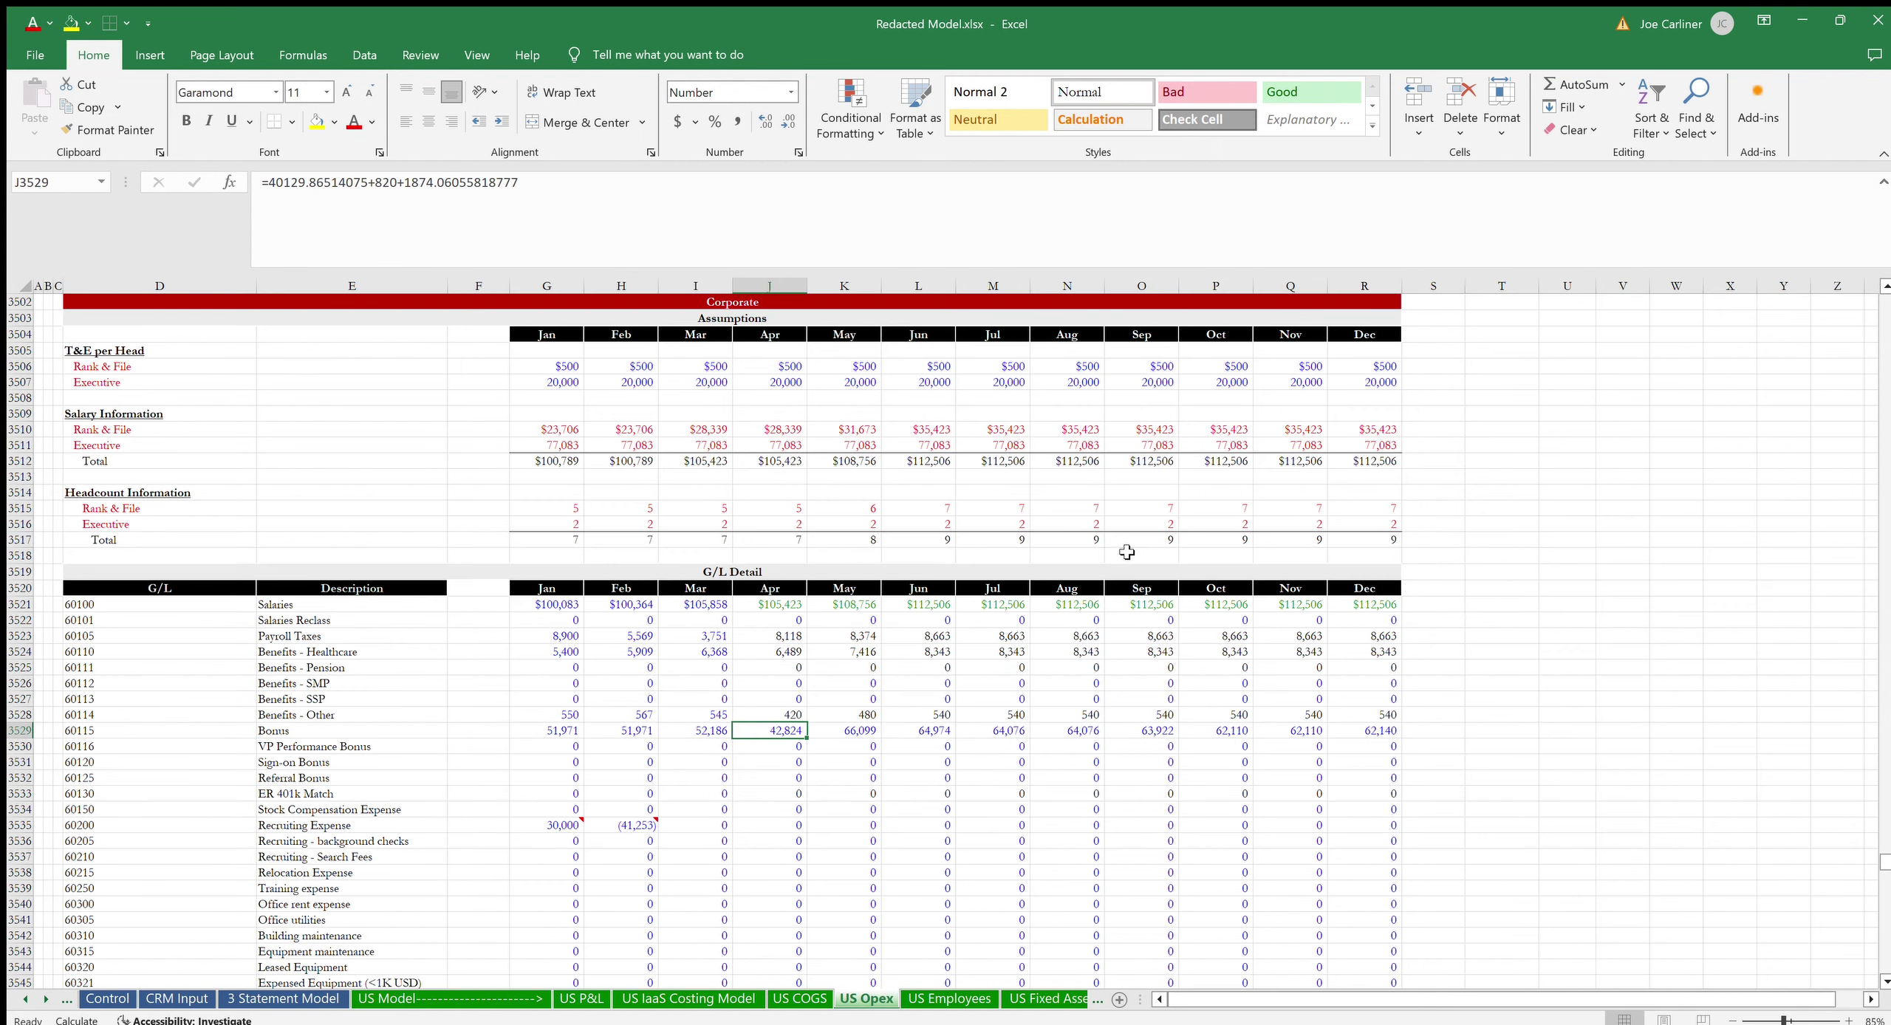
pyautogui.hotkey('ctrl', 'pagedown')
pyautogui.hotkey('ctrl', 'pagedown')
pyautogui.hotkey('ctrl', 'pagedown')
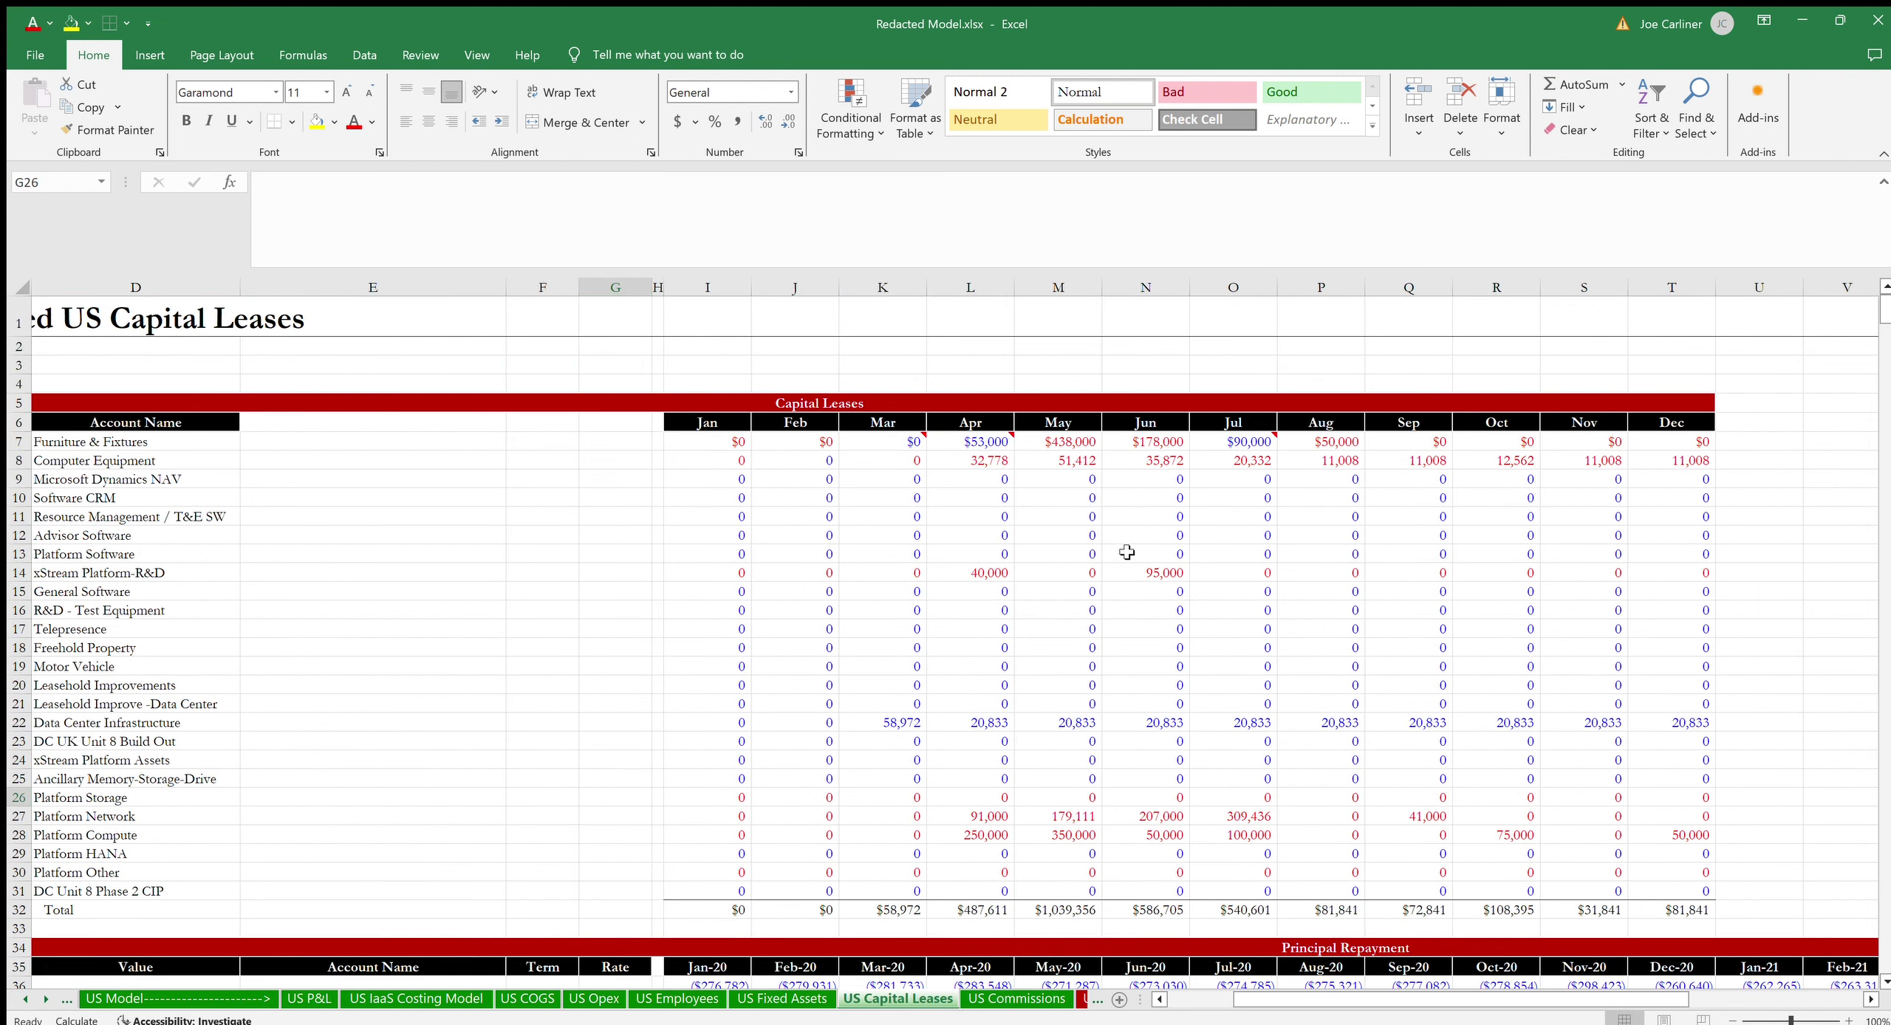
pyautogui.hotkey('ctrl', 'pagedown')
pyautogui.hotkey('ctrl', 'pagedown')
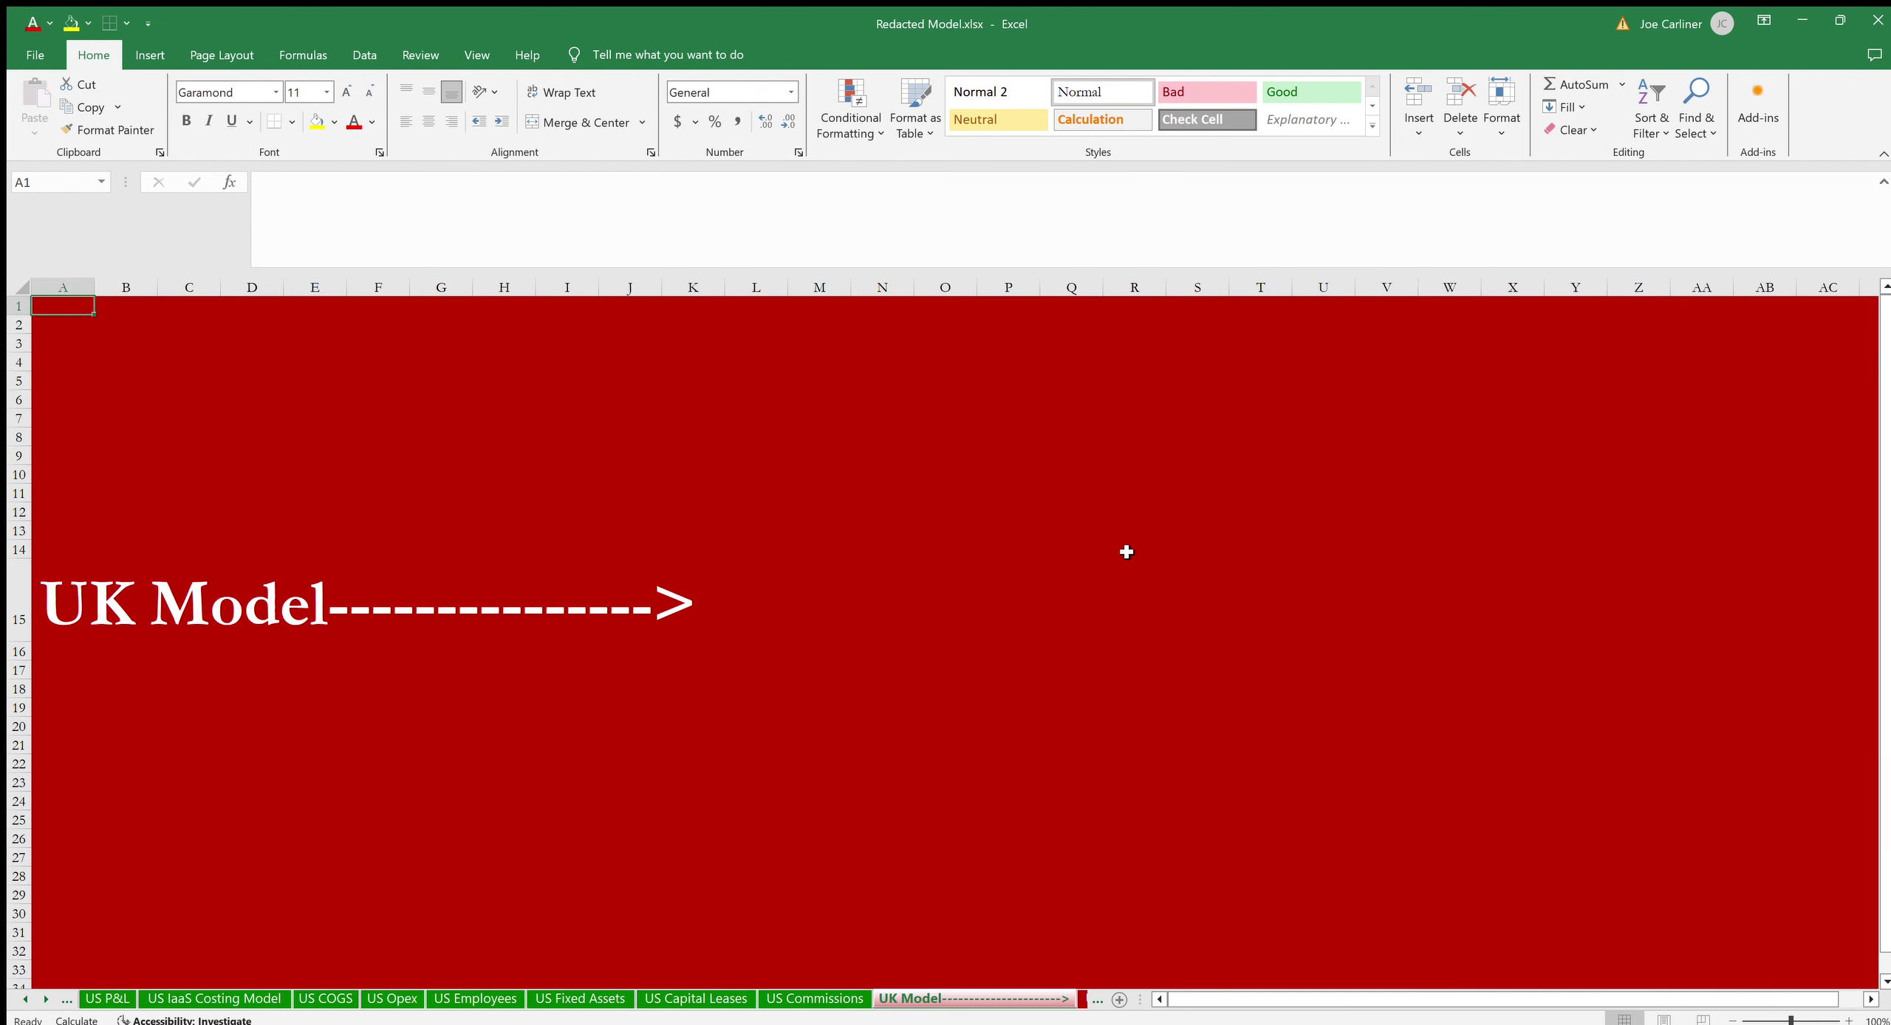
# Revisit the US Capital Leases sheet and move on to the UK P&L (GBP) sheet.
pyautogui.hotkey('ctrl', 'pageup')
pyautogui.hotkey('ctrl', 'pageup')
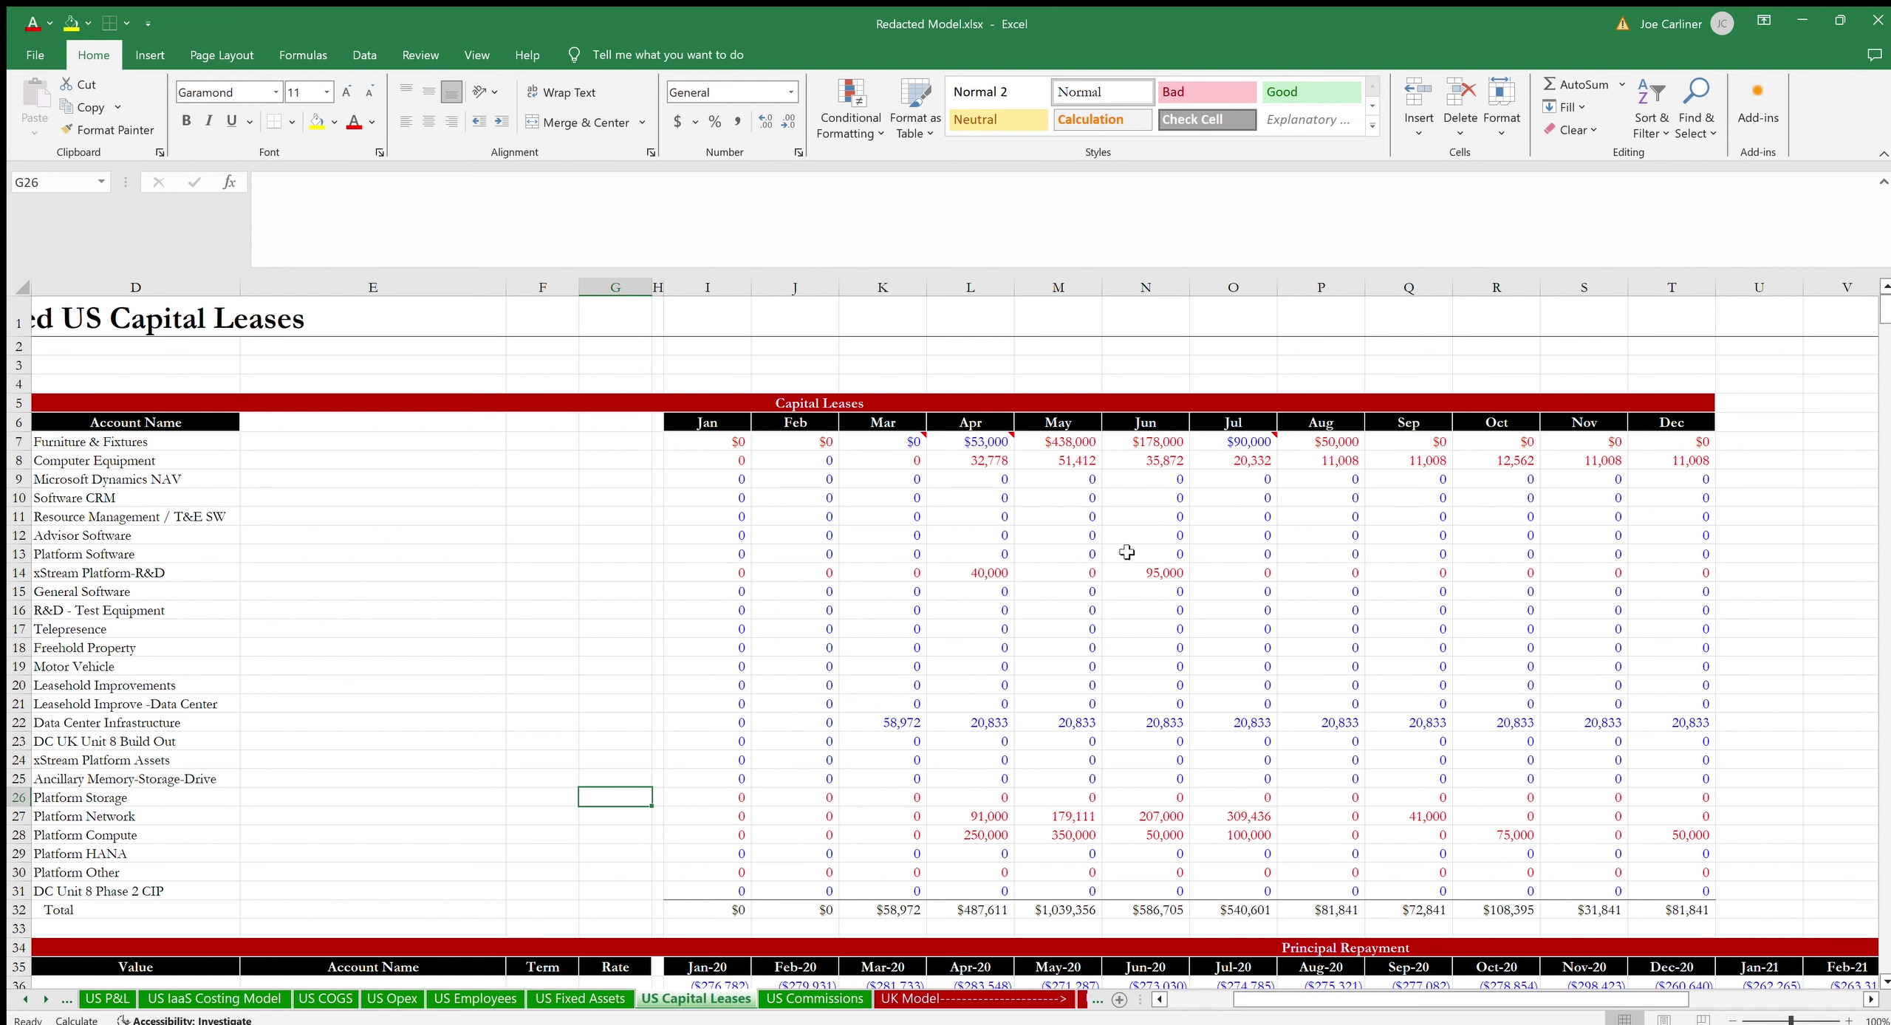
pyautogui.hotkey('ctrl', 'pageup')
pyautogui.hotkey('ctrl', 'pagedown')
pyautogui.hotkey('ctrl', 'pagedown')
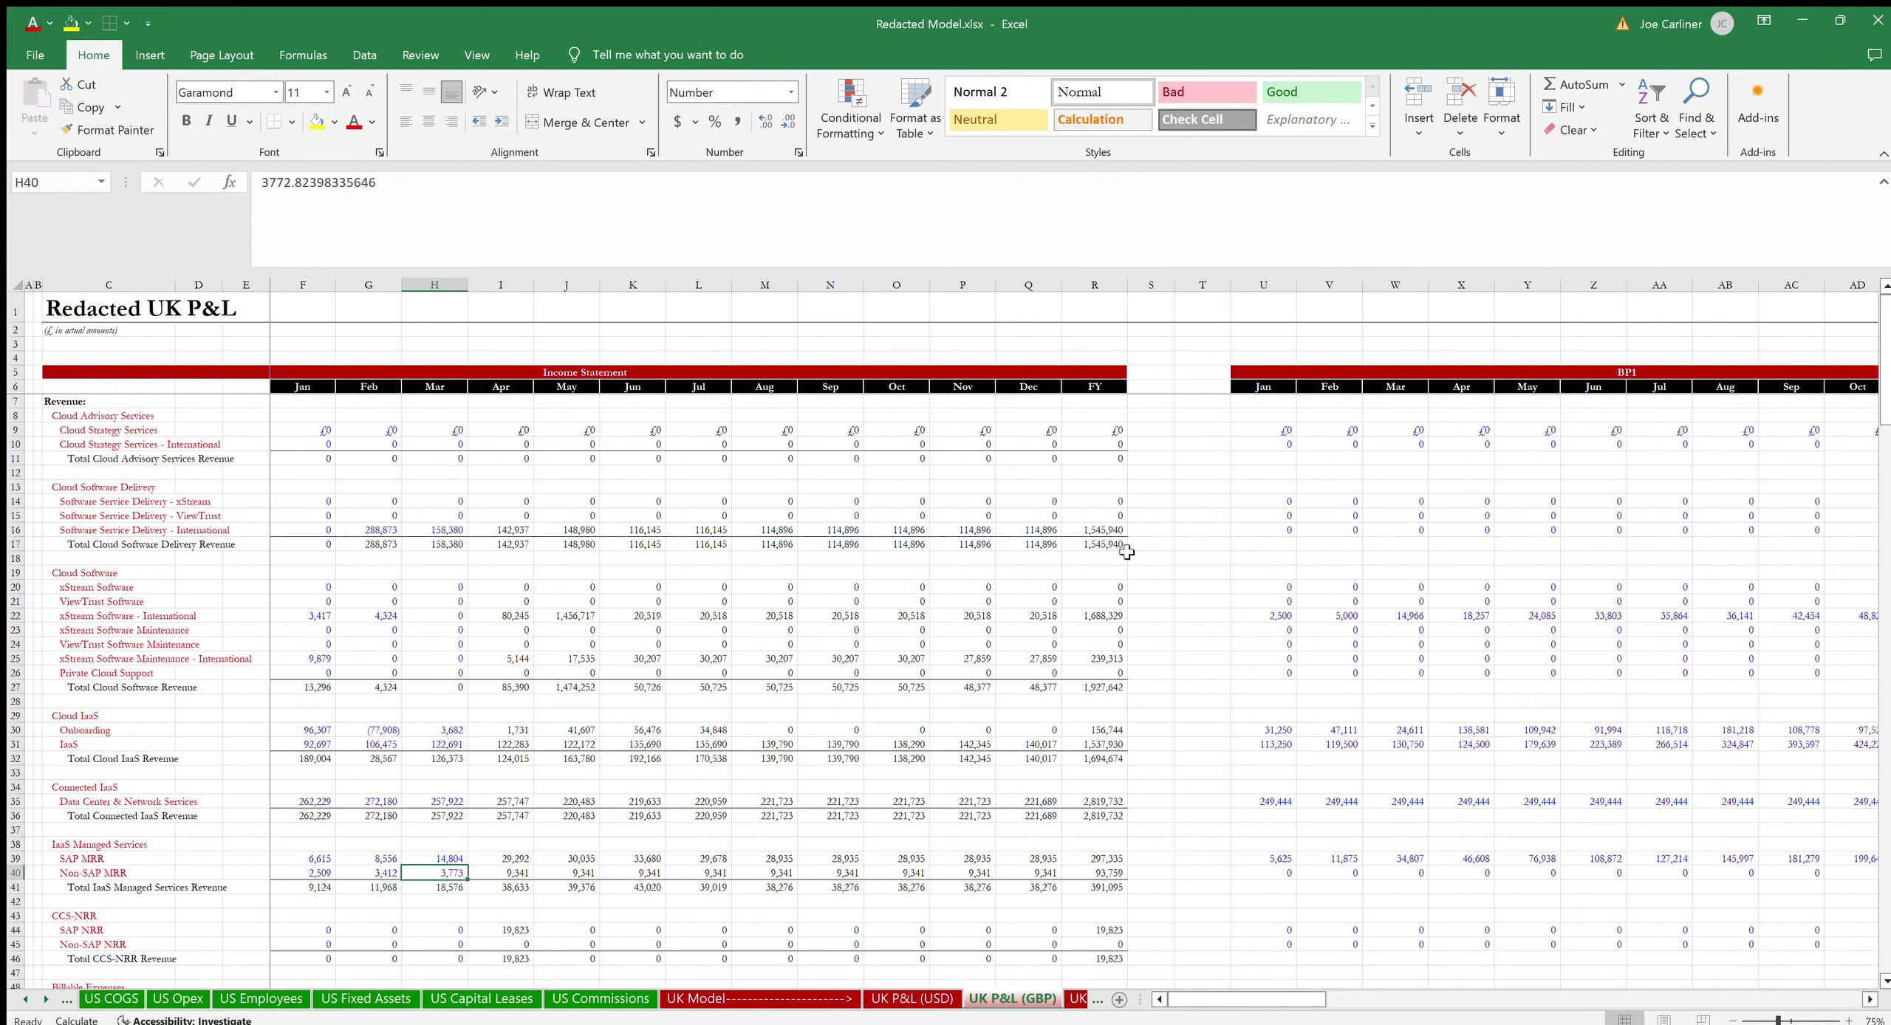
# Browse the UK supporting sheets from UK COGS and UK Opex through to UK Commissions.
pyautogui.hotkey('ctrl', 'pagedown')
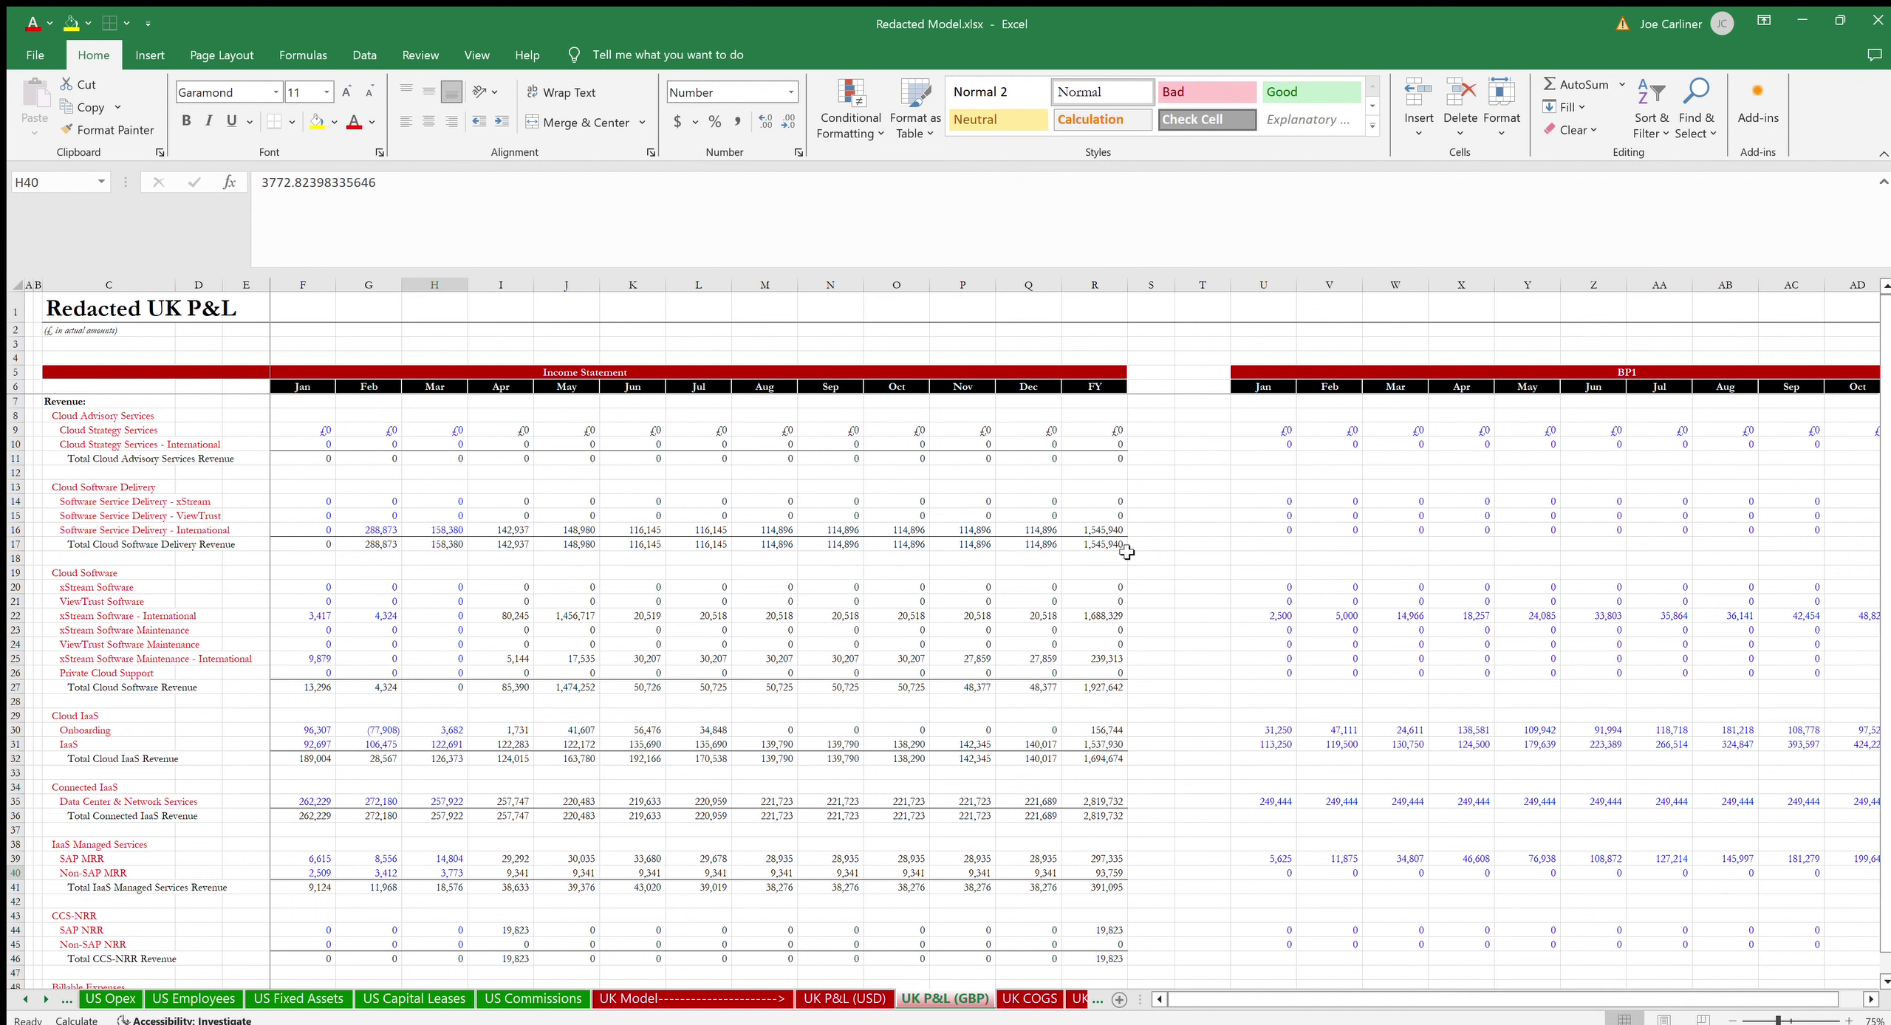
pyautogui.hotkey('ctrl', 'pagedown')
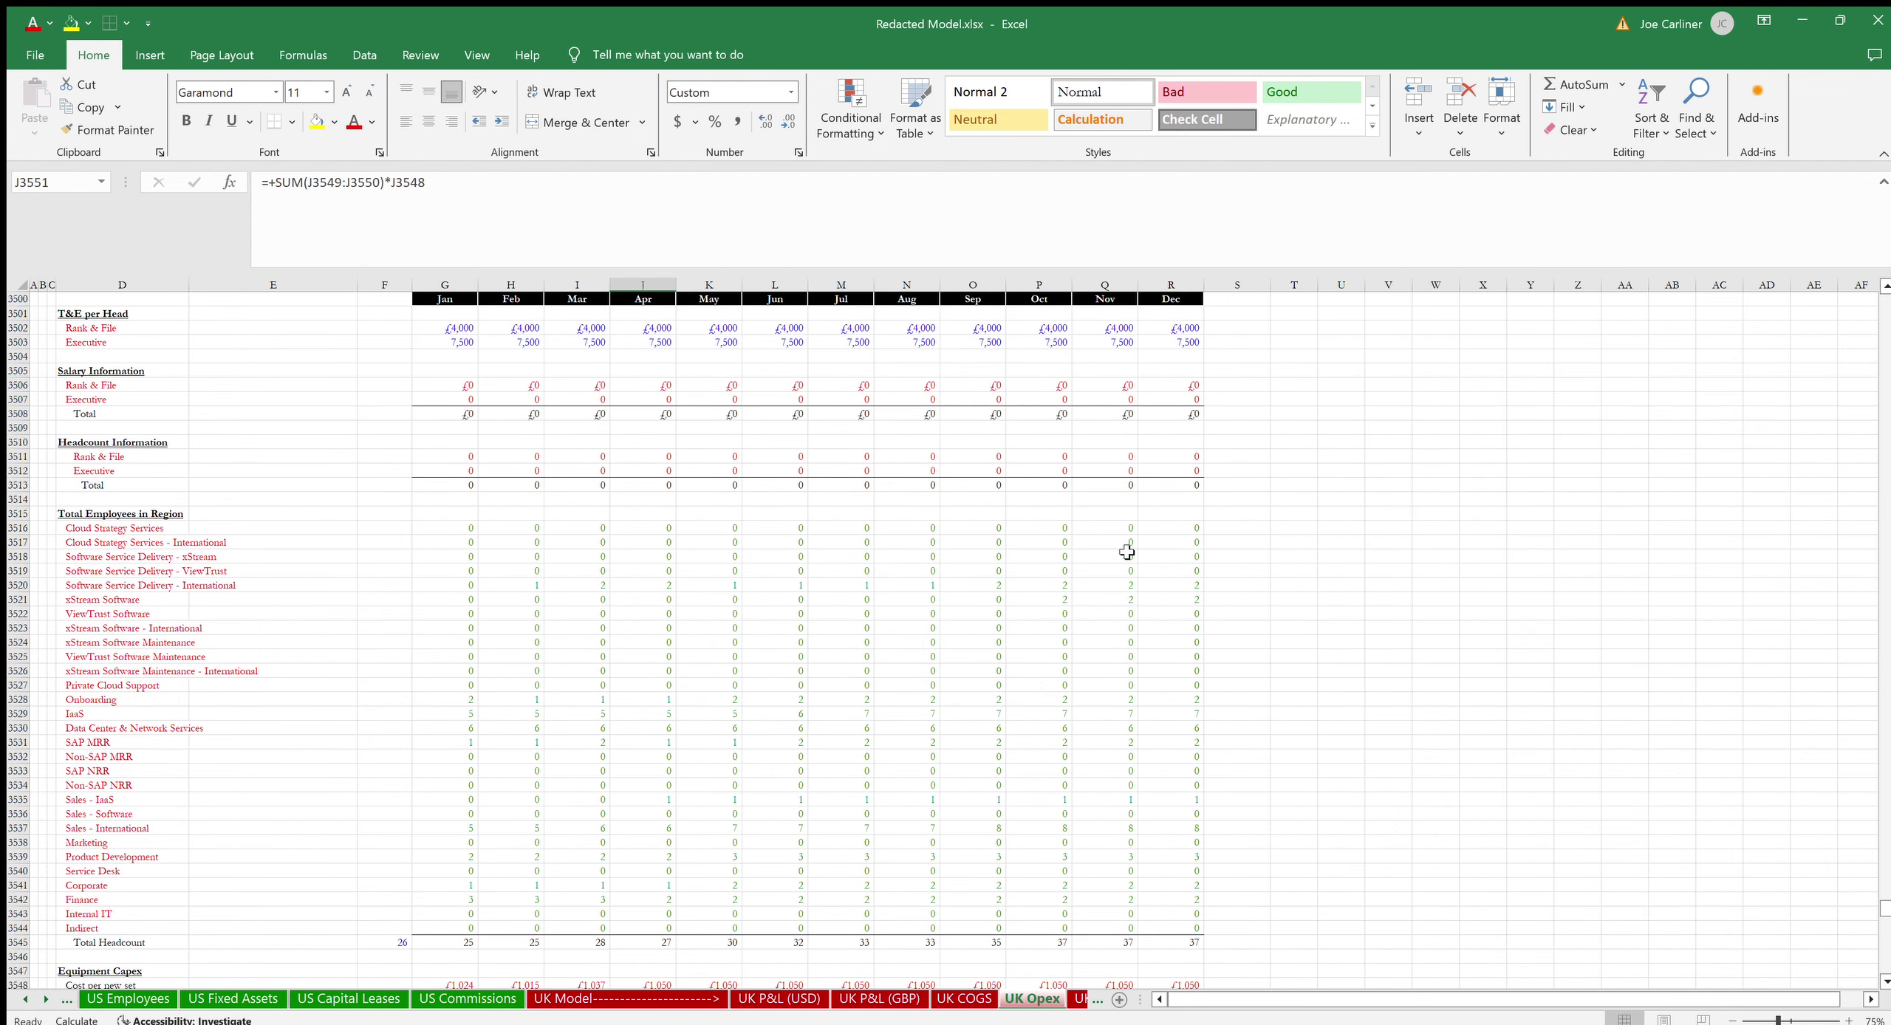
pyautogui.hotkey('ctrl', 'pagedown')
pyautogui.hotkey('ctrl', 'pagedown')
pyautogui.hotkey('ctrl', 'pagedown')
pyautogui.hotkey('ctrl', 'pagedown')
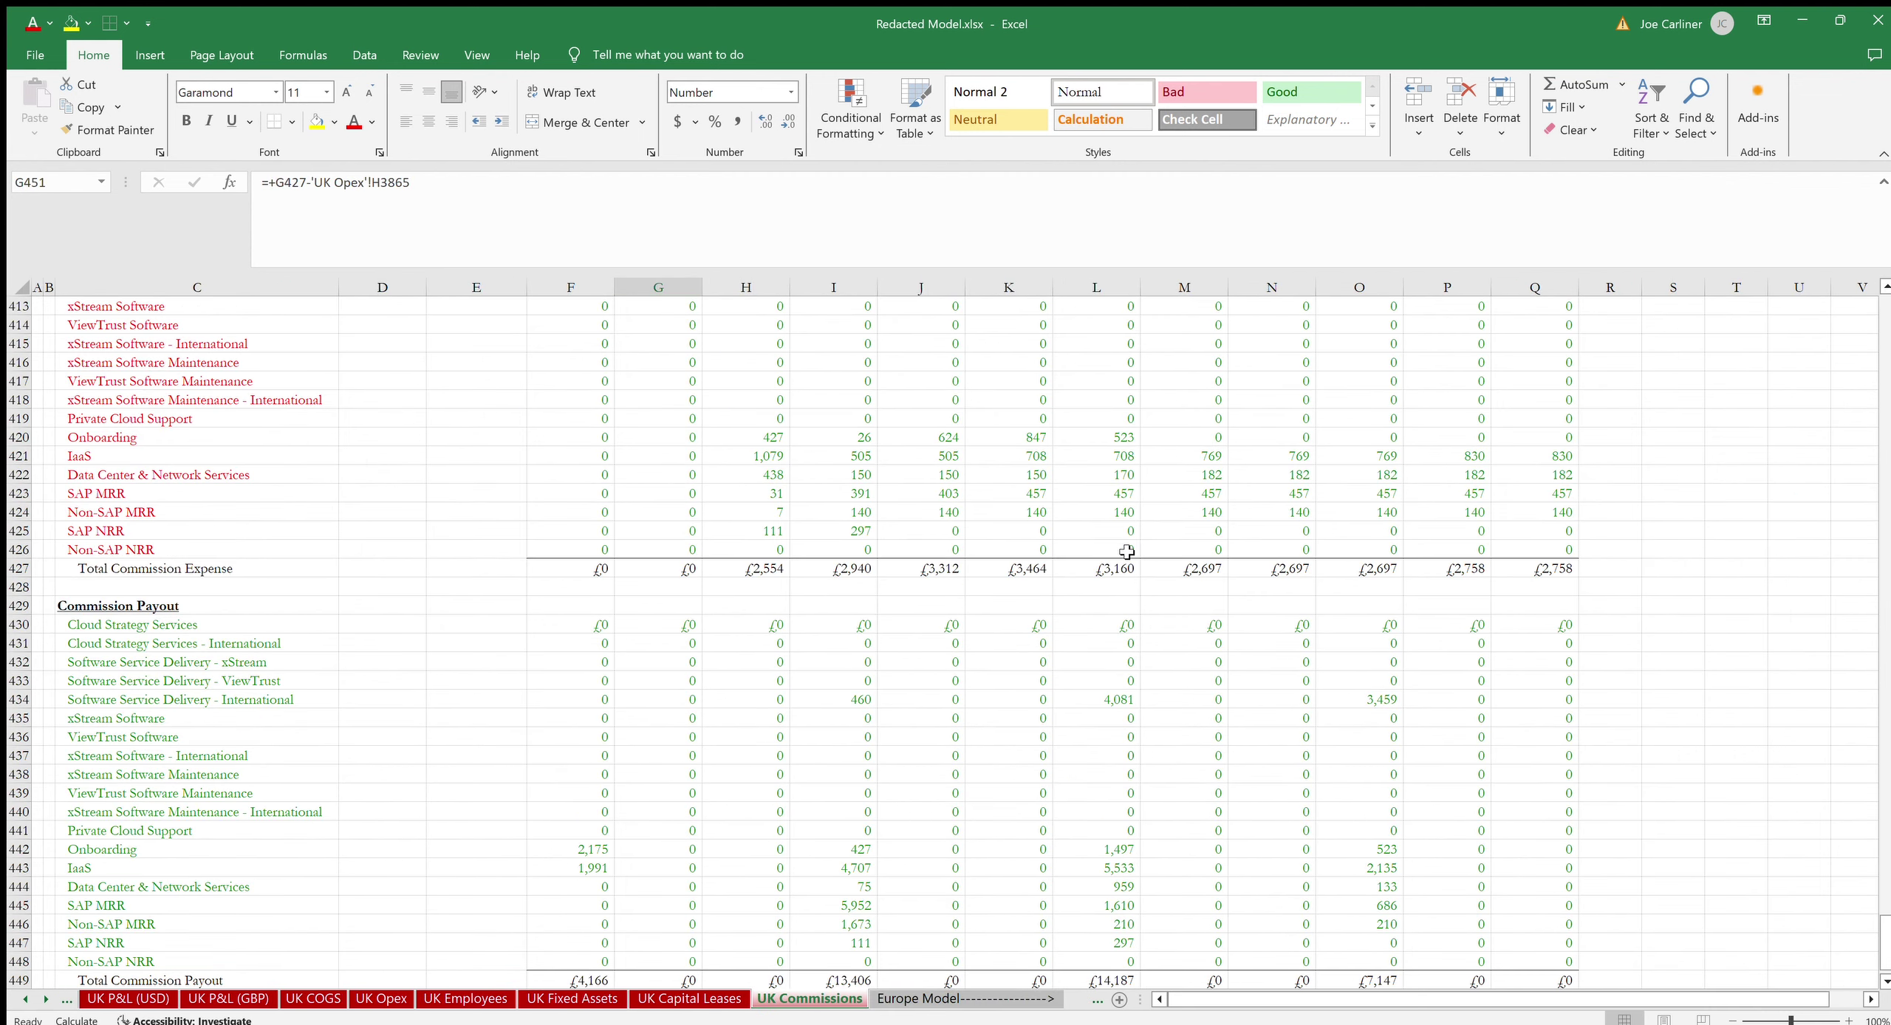
# View the Europe P&L sheets in USD and EUR, ending on the Europe COGS sheet.
pyautogui.hotkey('ctrl', 'pagedown')
pyautogui.hotkey('ctrl', 'pagedown')
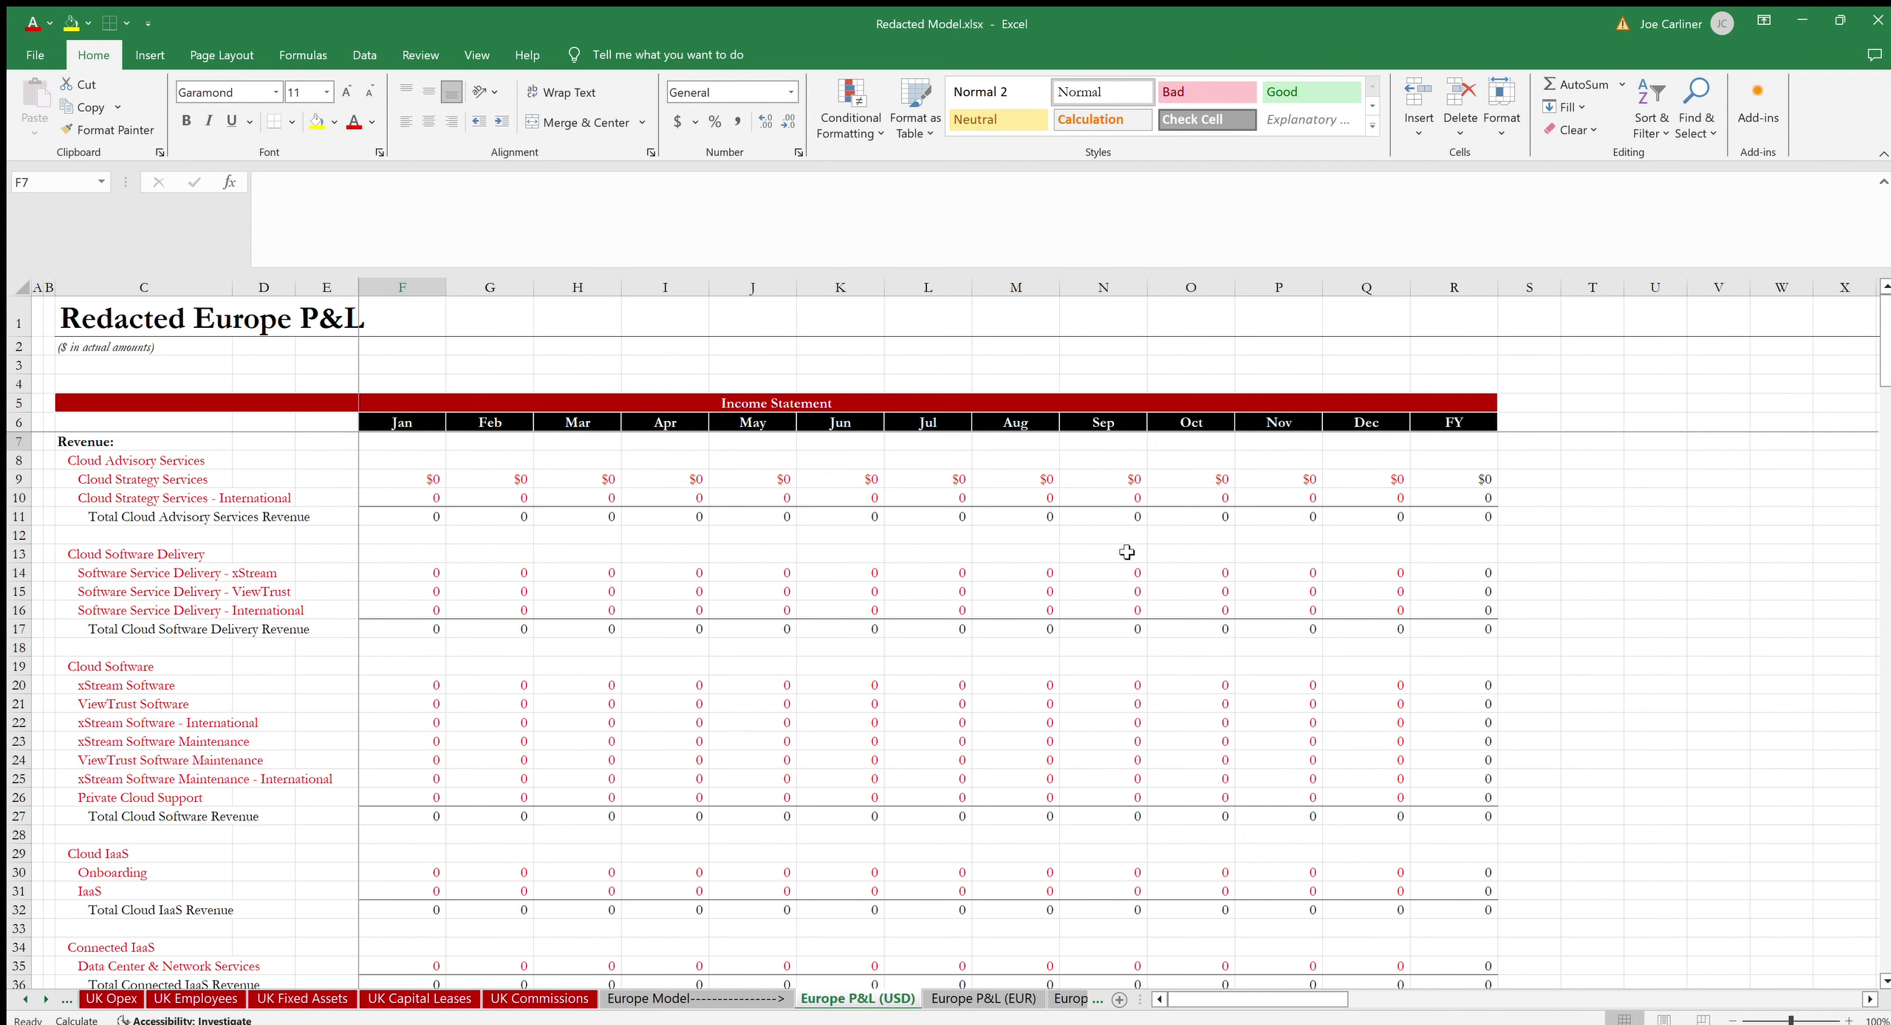
pyautogui.hotkey('ctrl', 'pagedown')
pyautogui.hotkey('ctrl', 'pagedown')
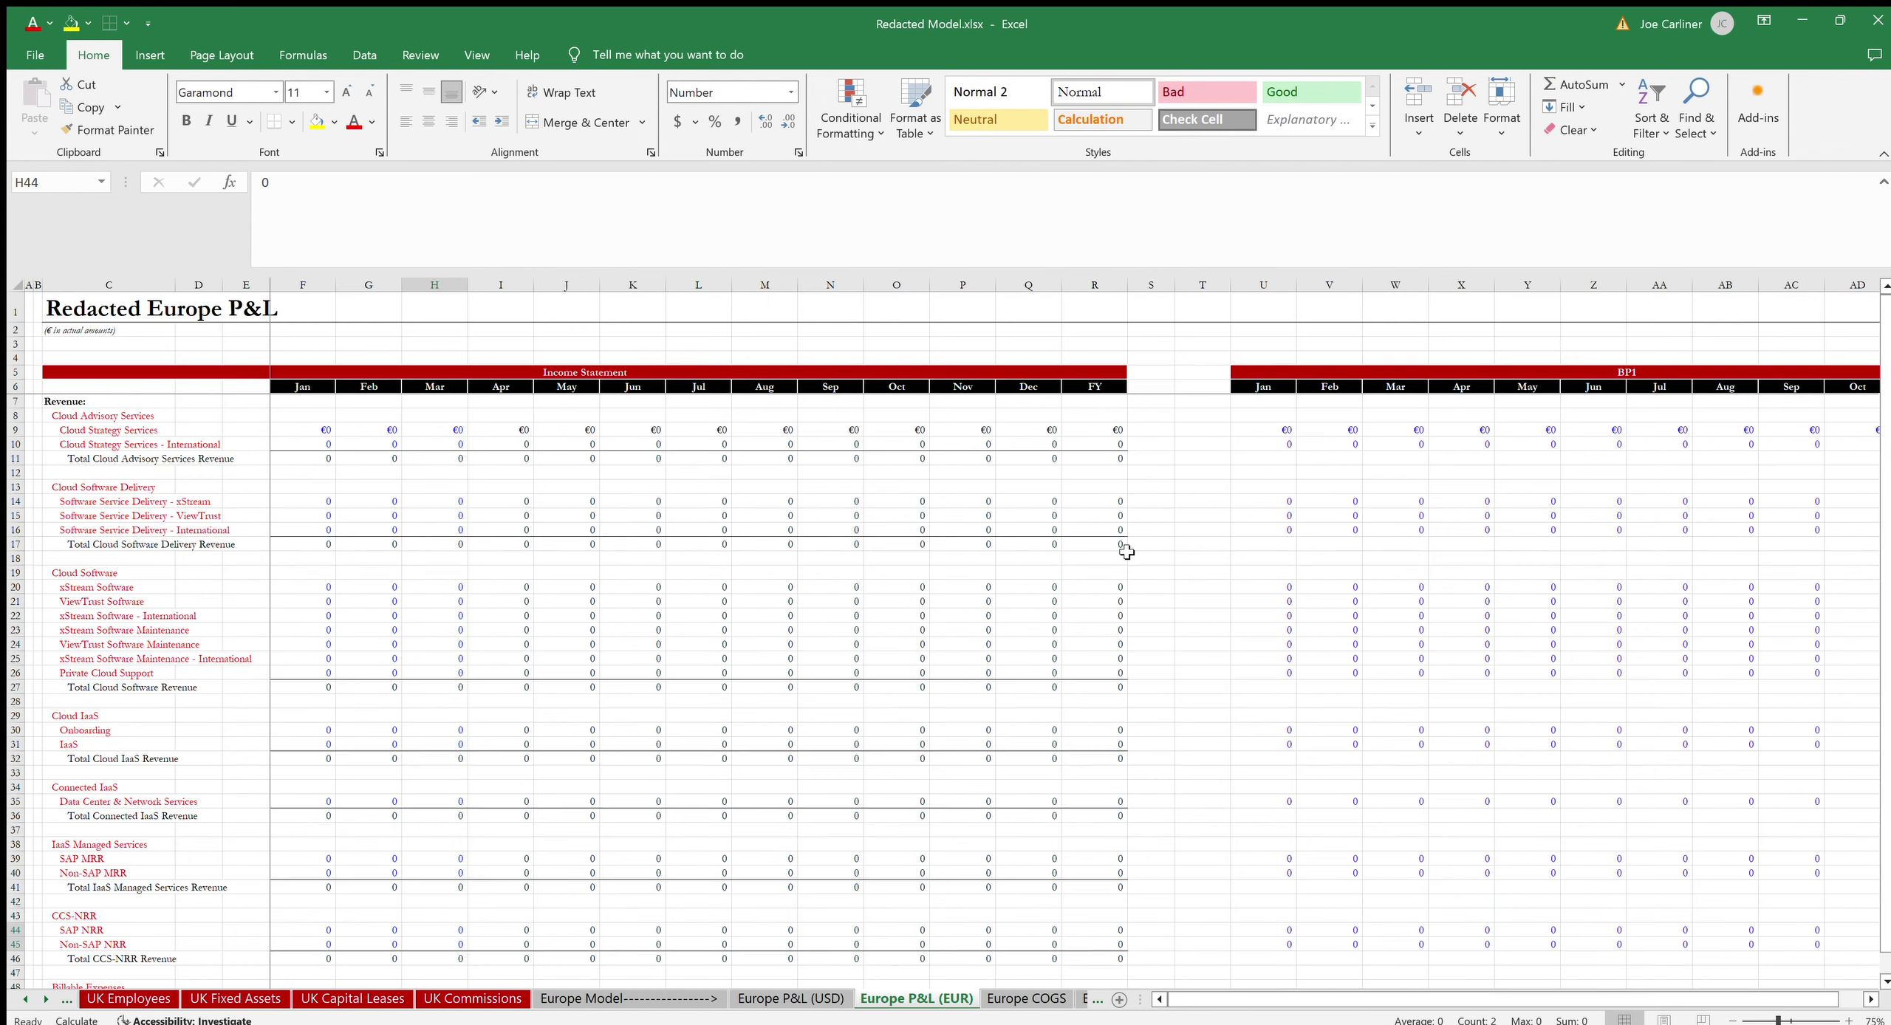
pyautogui.hotkey('ctrl', 'pagedown')
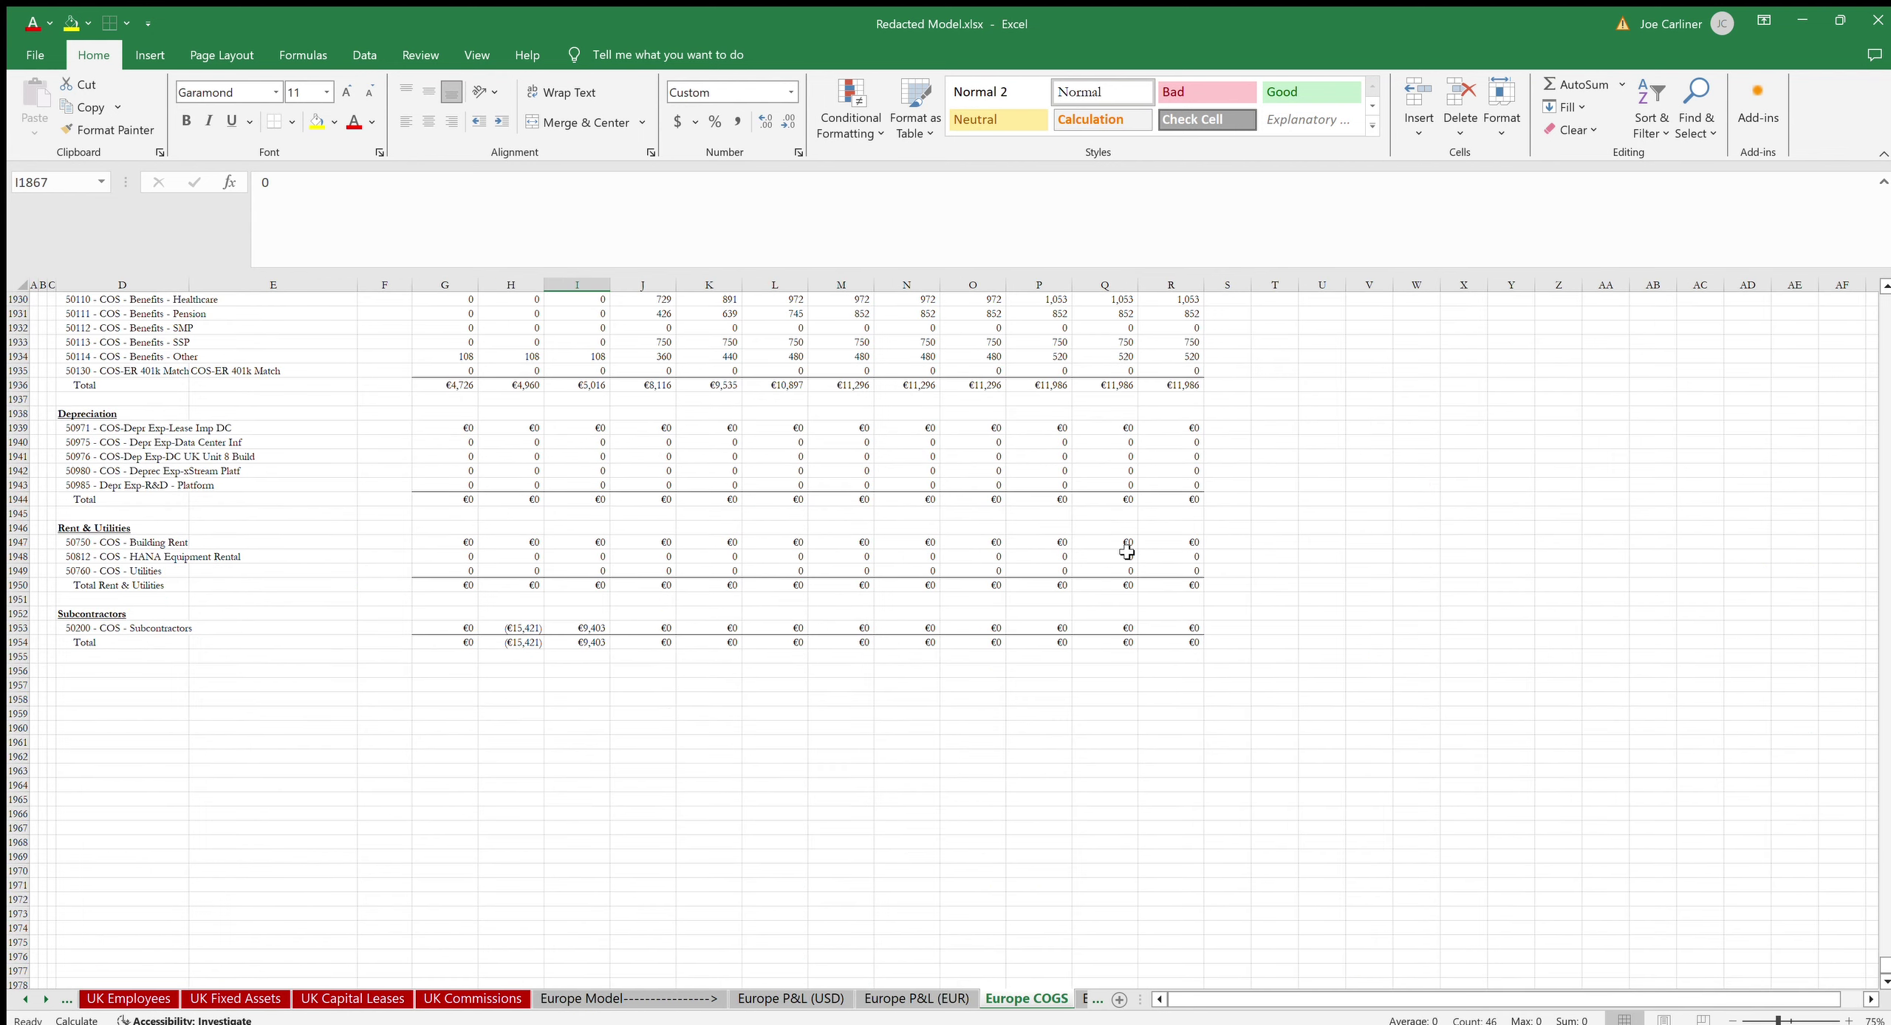
# Inspect the March Germany SUMIFS formula in I1860, above the G/L Detail table on Europe COGS.
pyautogui.press('Up')
pyautogui.press('Up')
pyautogui.press('Up')
pyautogui.press('Up')
pyautogui.press('Up')
pyautogui.press('Up')
pyautogui.press('Up')
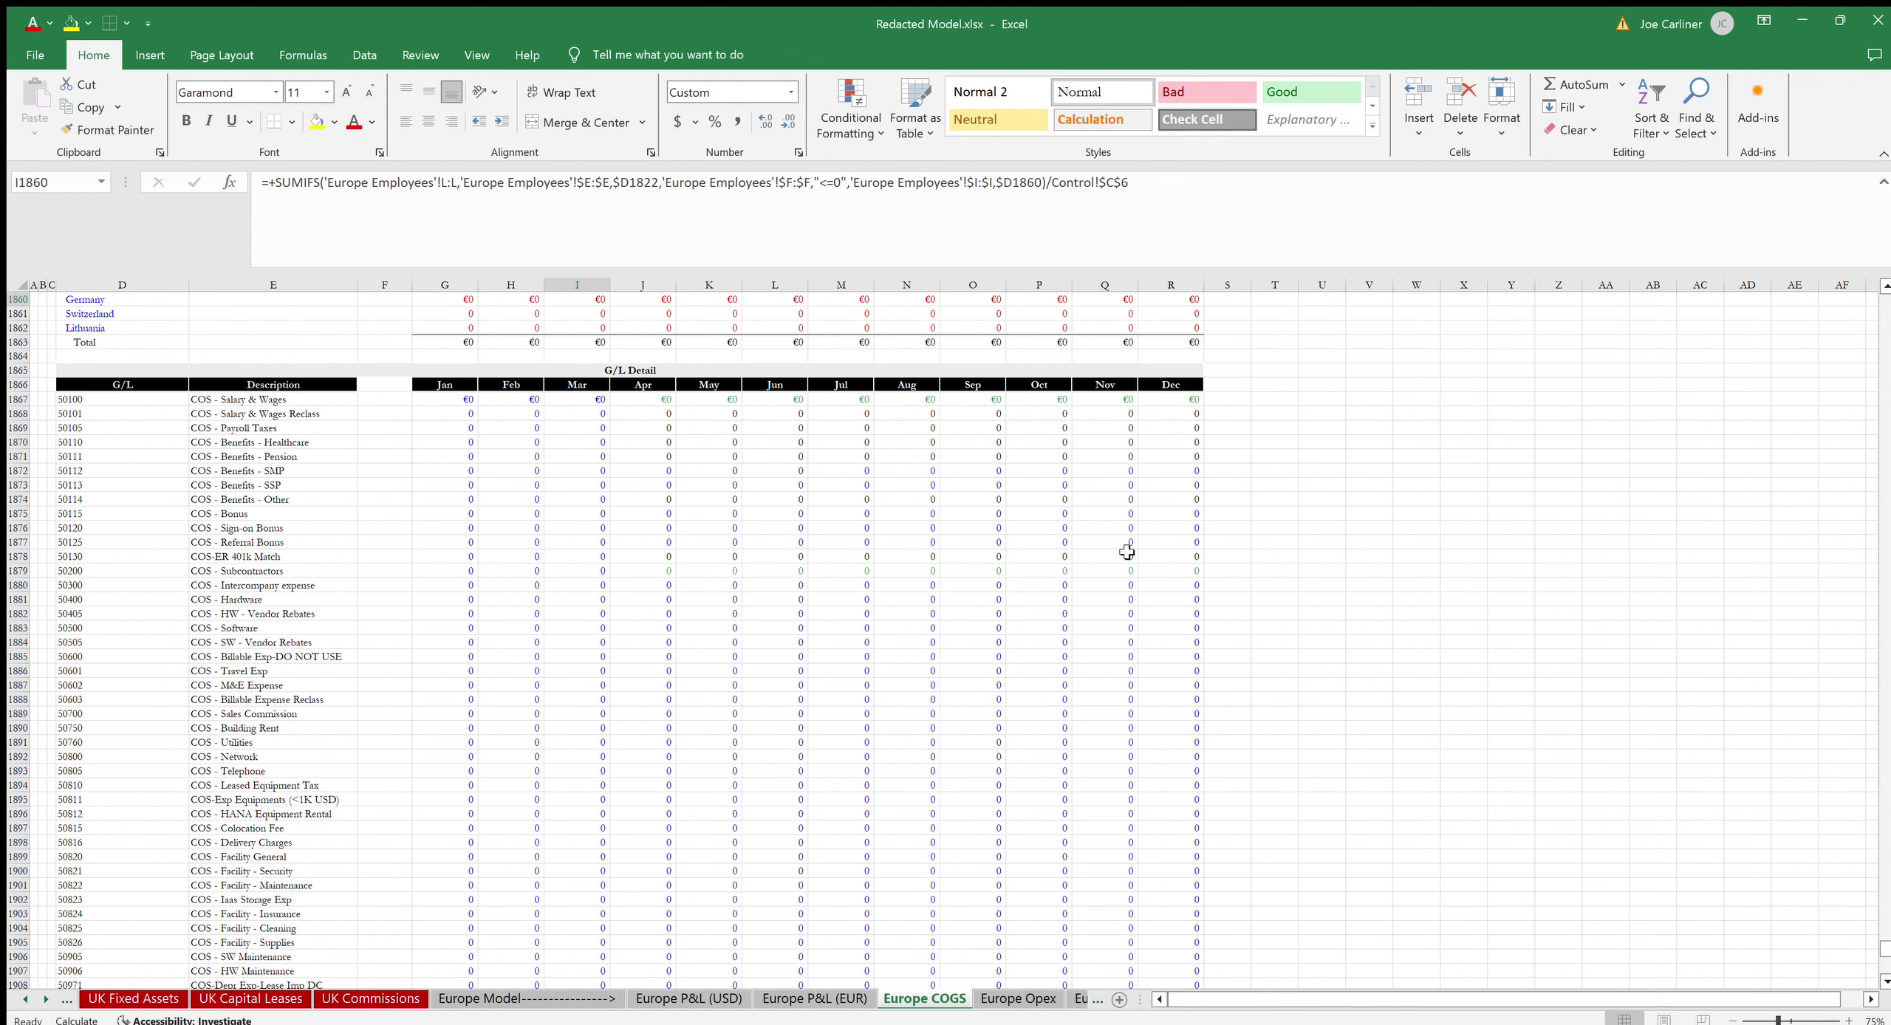
# Browse the remaining Europe supporting sheets from Europe Opex through to Europe Commissions.
pyautogui.hotkey('ctrl', 'pagedown')
pyautogui.hotkey('ctrl', 'pagedown')
pyautogui.hotkey('ctrl', 'pagedown')
pyautogui.hotkey('ctrl', 'pagedown')
pyautogui.hotkey('ctrl', 'pagedown')
pyautogui.hotkey('ctrl', 'pagedown')
pyautogui.hotkey('ctrl', 'pagedown')
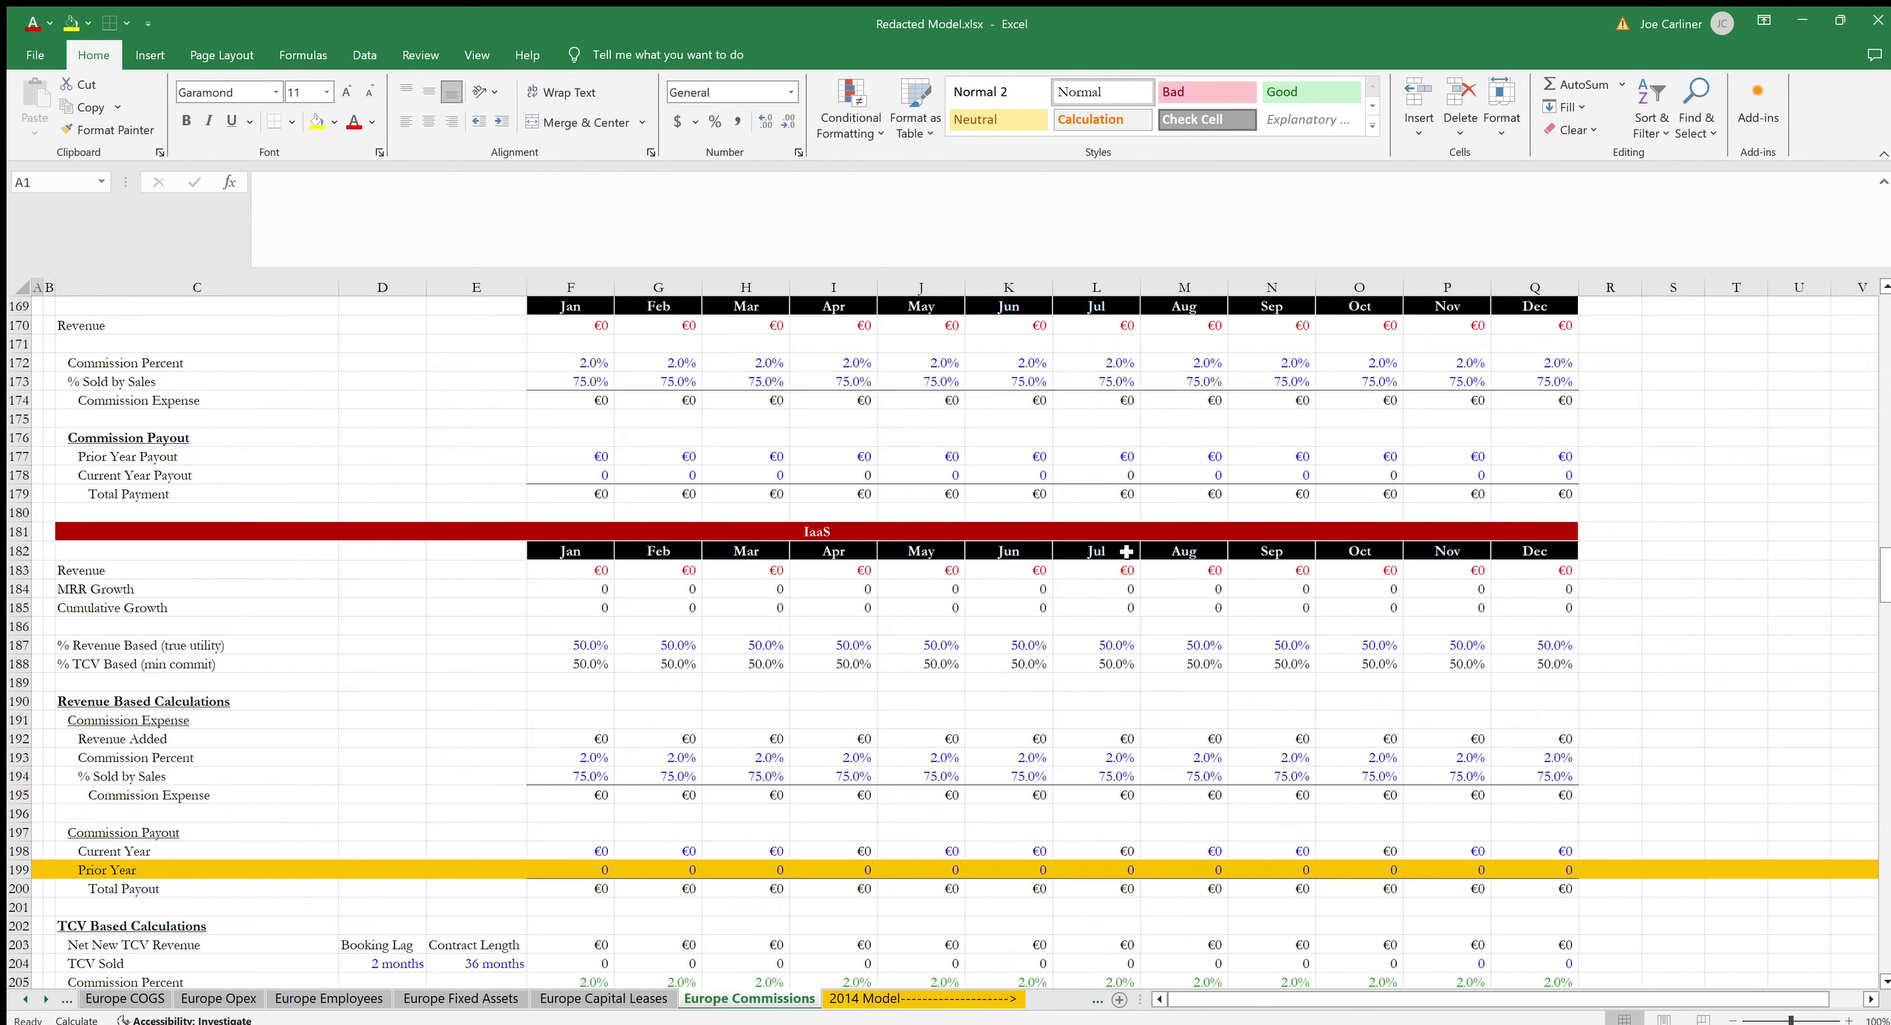
# Page through the 2014 Model section, viewing 2014 US Capital Leases and continuing to 2014 UK Commissions.
pyautogui.hotkey('ctrl', 'pagedown')
pyautogui.hotkey('ctrl', 'pagedown')
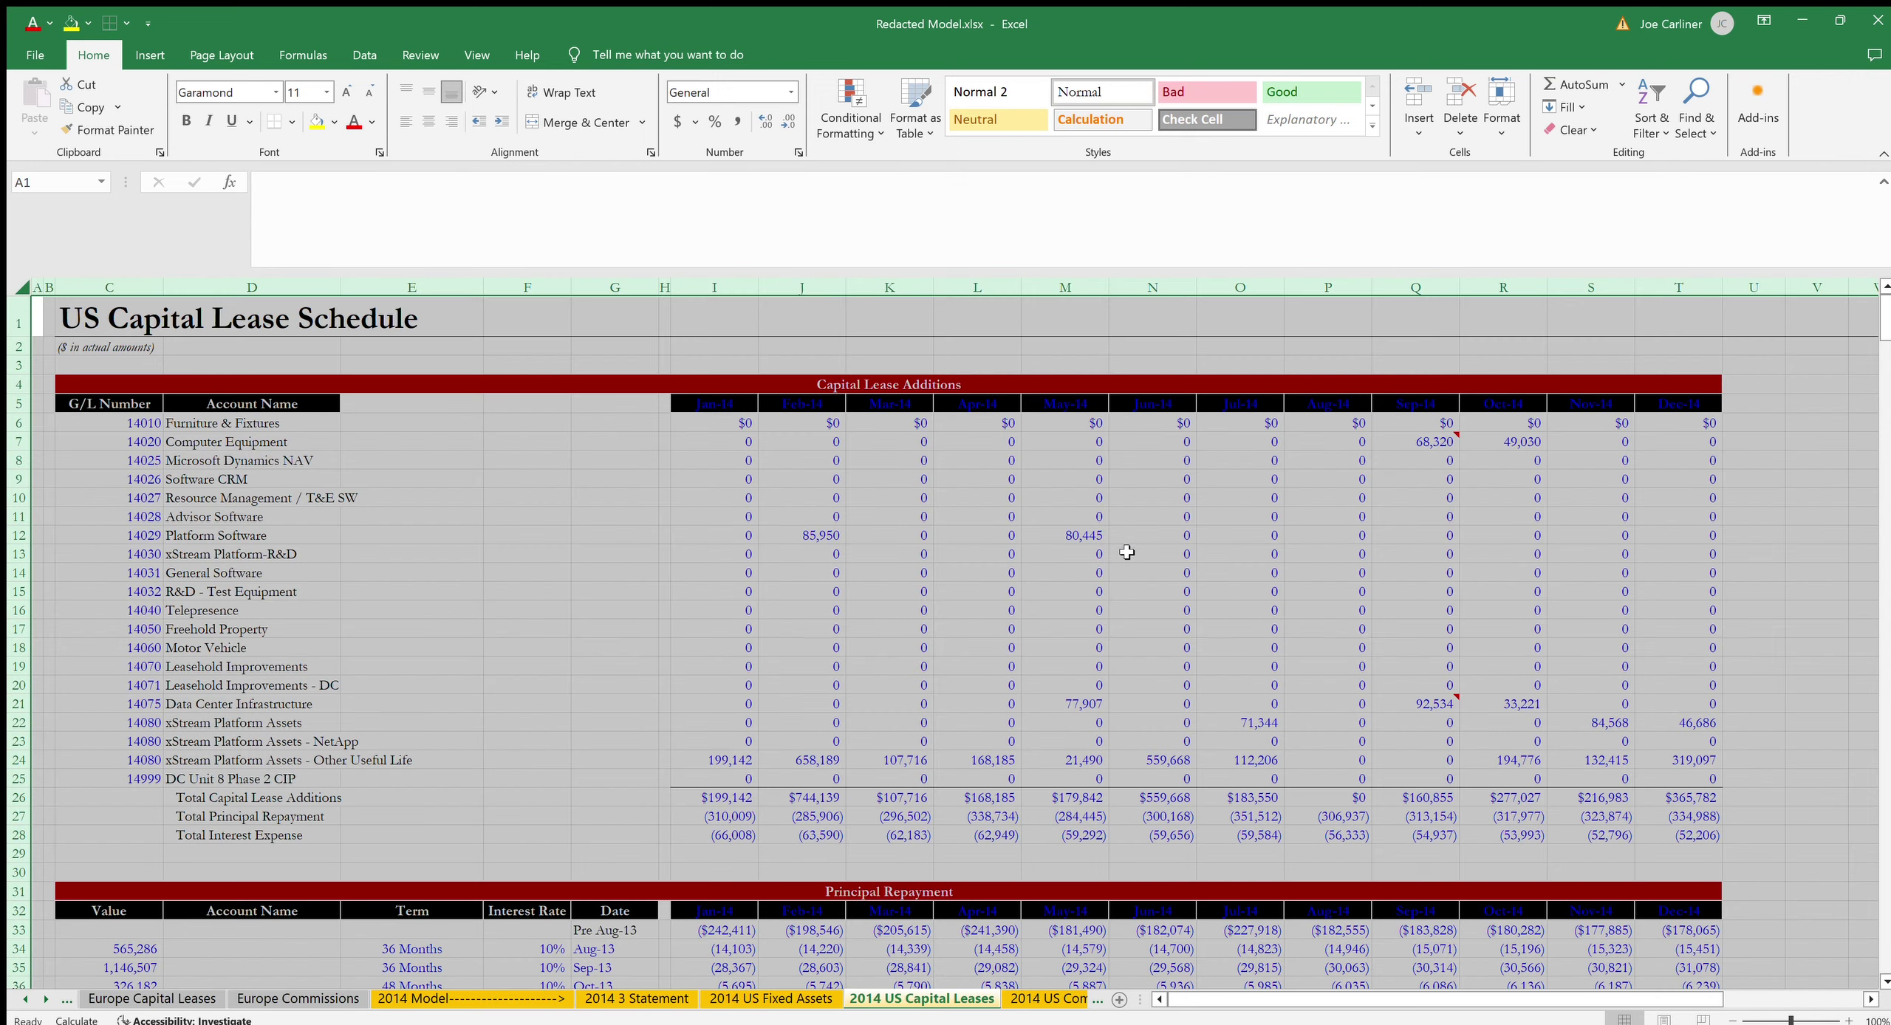
pyautogui.hotkey('ctrl', 'pagedown')
pyautogui.hotkey('ctrl', 'pagedown')
pyautogui.hotkey('ctrl', 'pagedown')
pyautogui.hotkey('ctrl', 'pagedown')
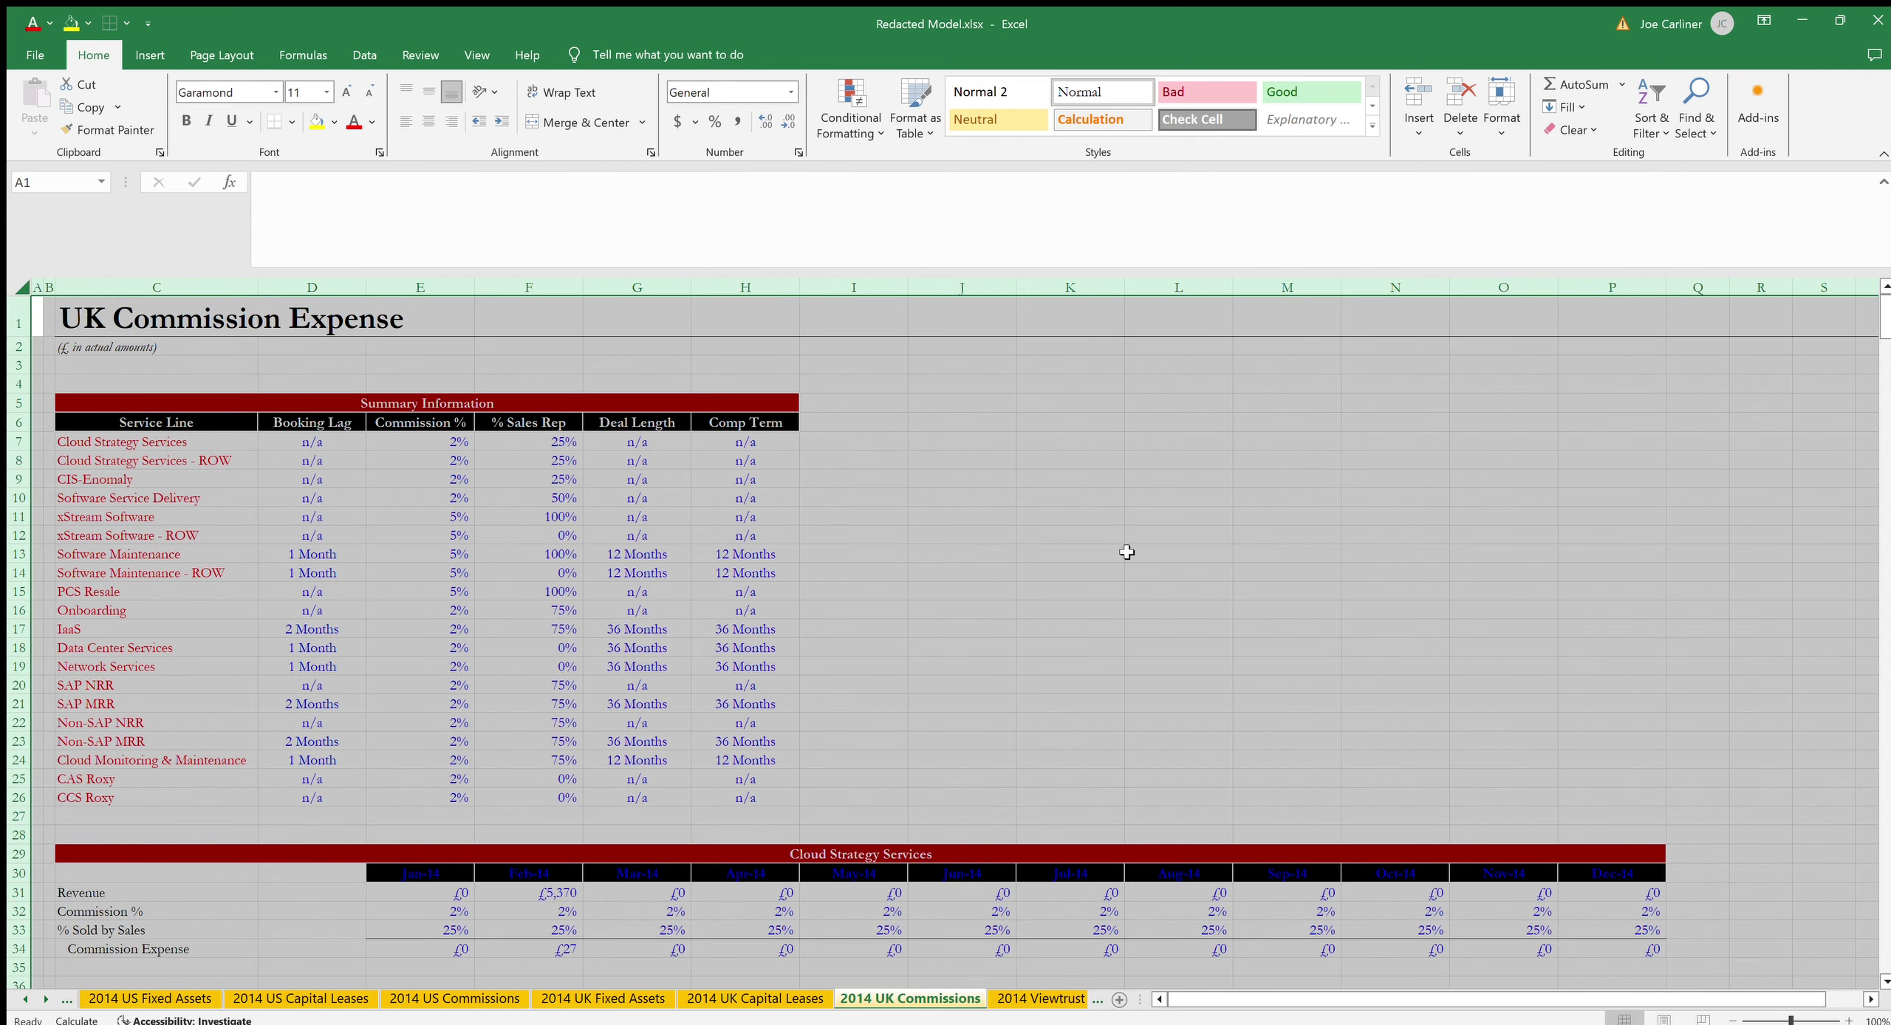
# Move past the 2014 Viewtrust sheets into the Outputs section and view the Revenue Composition charts.
pyautogui.hotkey('ctrl', 'pagedown')
pyautogui.hotkey('ctrl', 'pagedown')
pyautogui.hotkey('ctrl', 'pagedown')
pyautogui.hotkey('ctrl', 'pagedown')
pyautogui.hotkey('ctrl', 'pagedown')
pyautogui.hotkey('ctrl', 'pagedown')
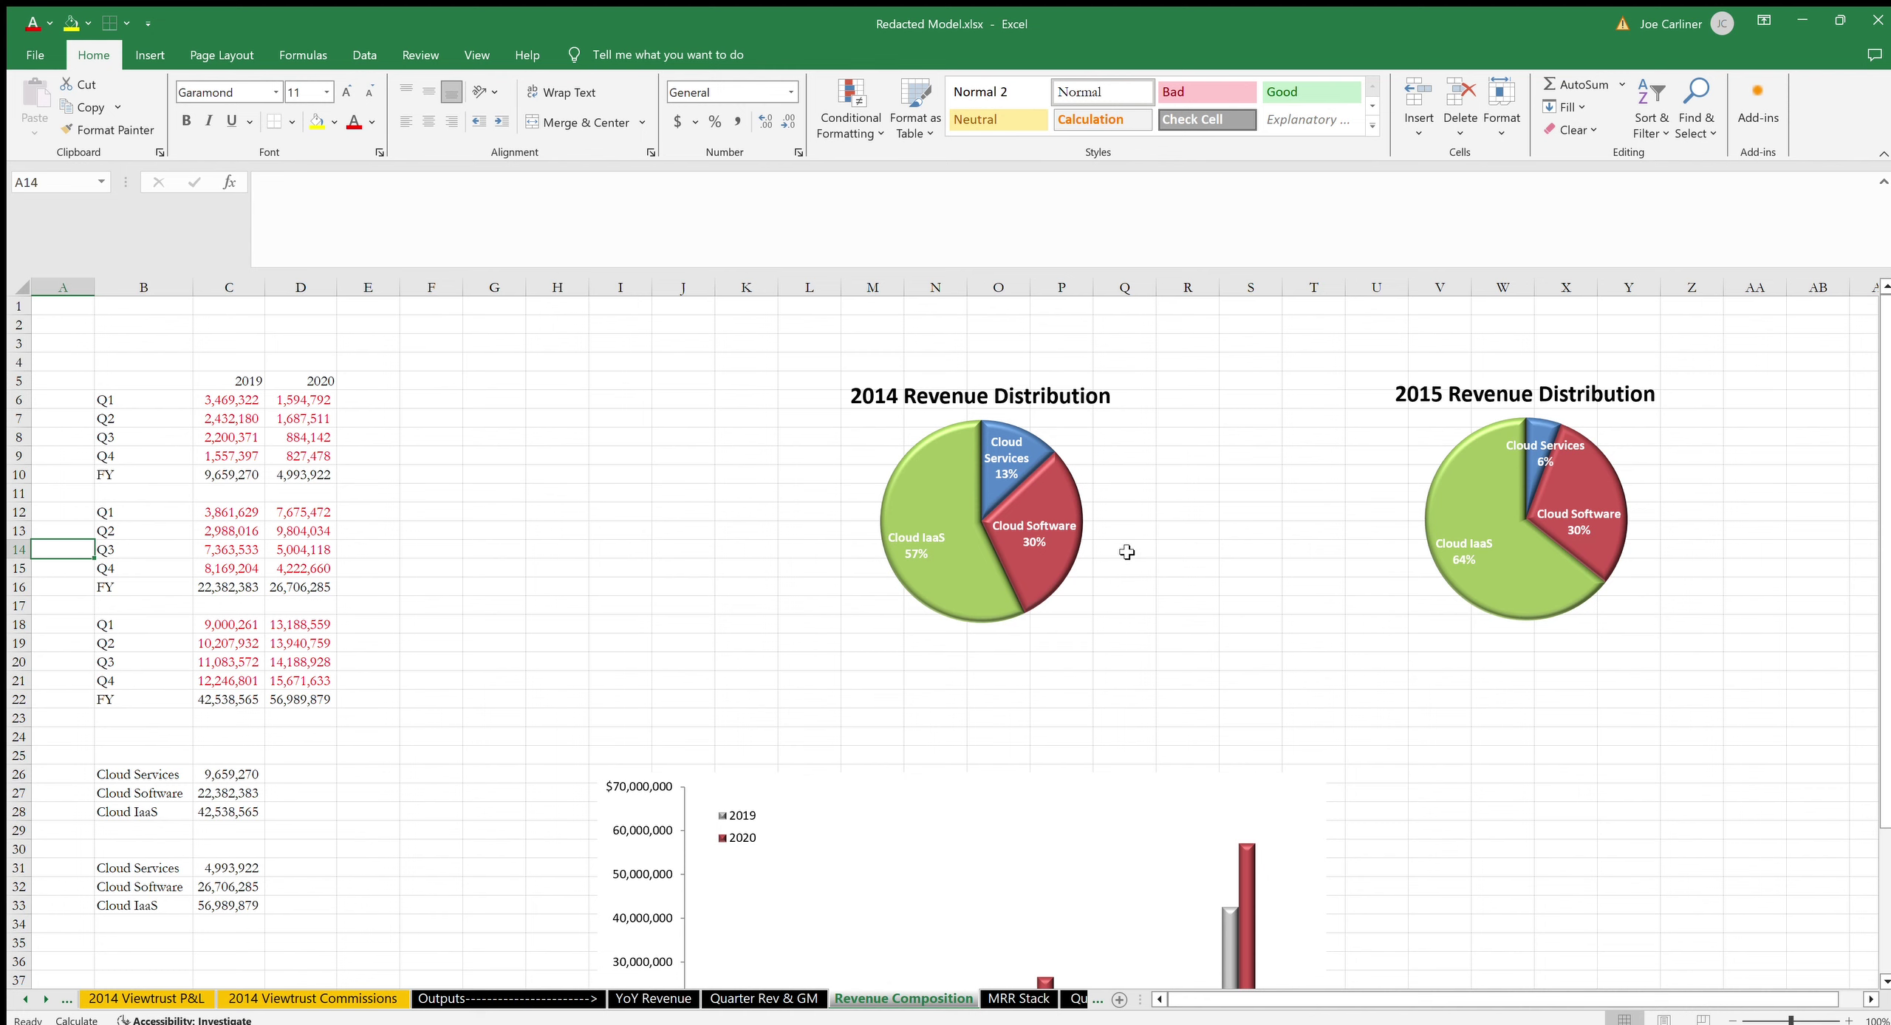
# Move on past MRR Stack to the Quarterly YoY Revenue sheet and go to cell M1.
pyautogui.hotkey('ctrl', 'pagedown')
pyautogui.hotkey('ctrl', 'pagedown')
pyautogui.press('Home')
pyautogui.press('Up')
pyautogui.press('Up')
pyautogui.press('Up')
pyautogui.press('Up')
pyautogui.press('Up')
pyautogui.press('Up')
pyautogui.press('Up')
pyautogui.press('Up')
pyautogui.press('Up')
pyautogui.press('Up')
pyautogui.press('Up')
pyautogui.press('Up')
pyautogui.press('Up')
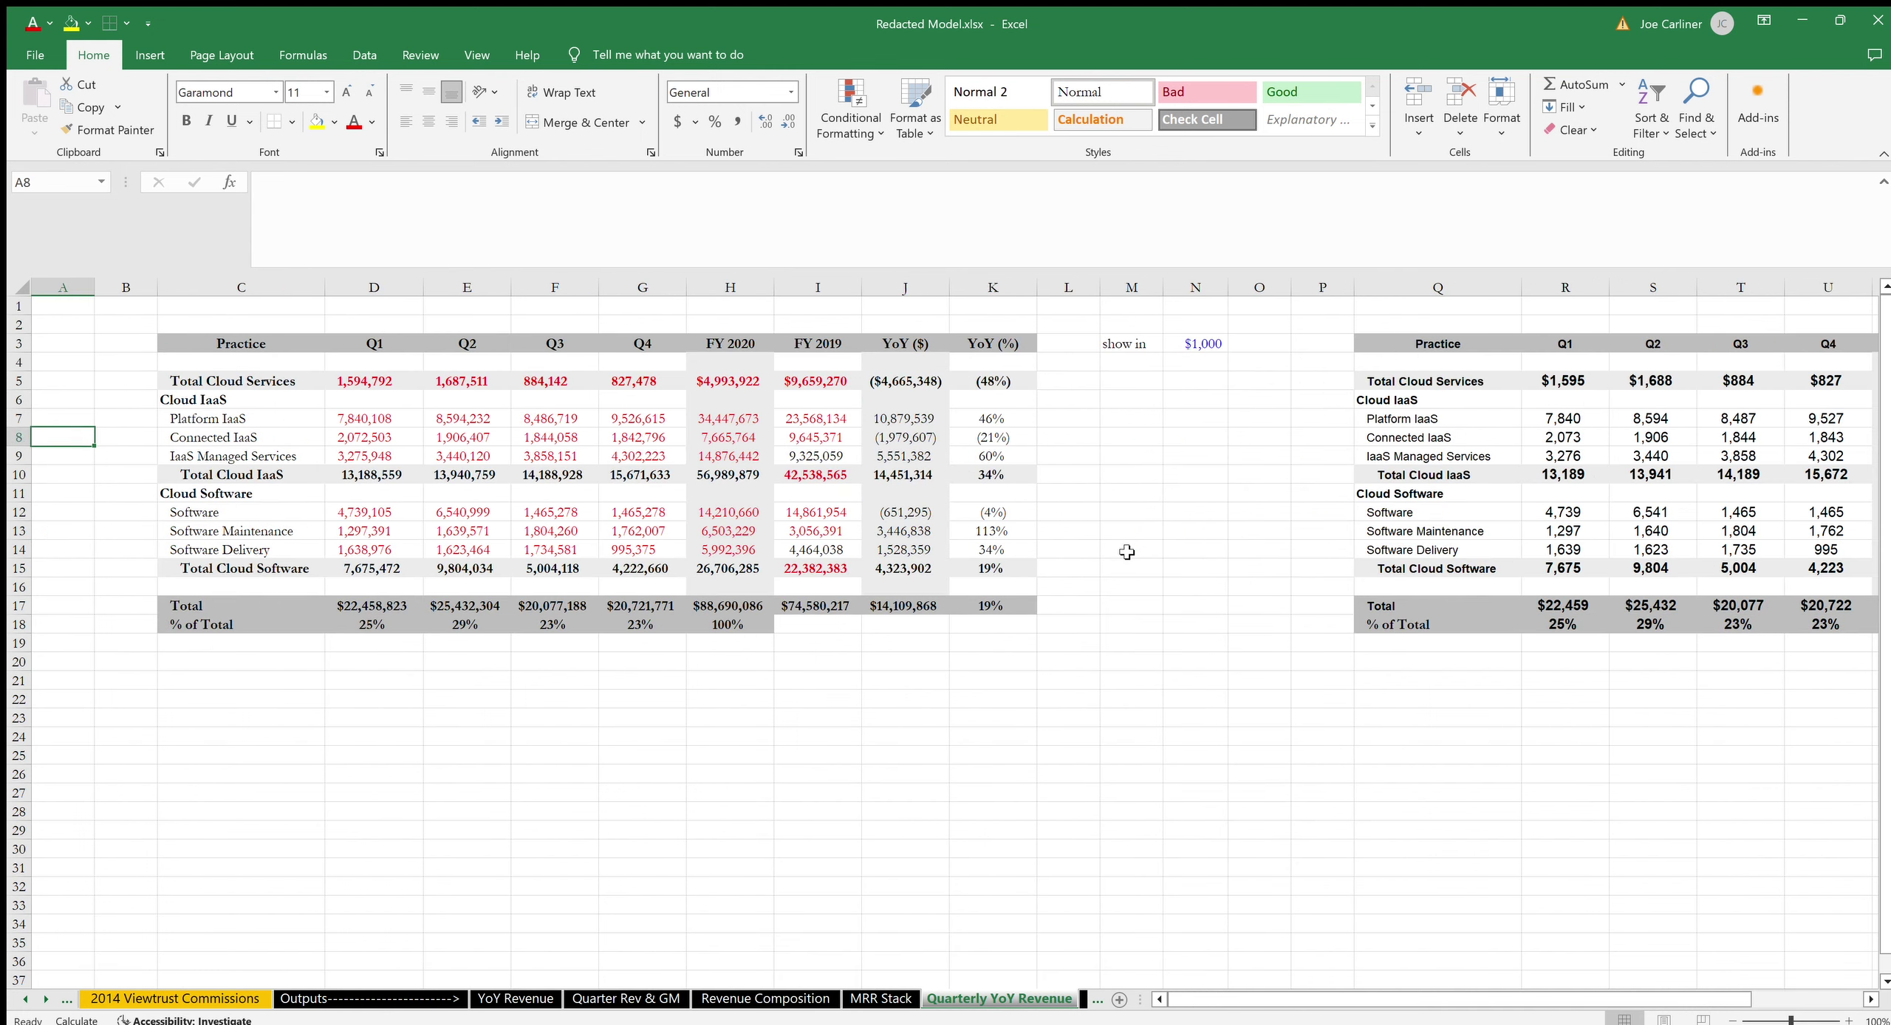
pyautogui.press('Right')
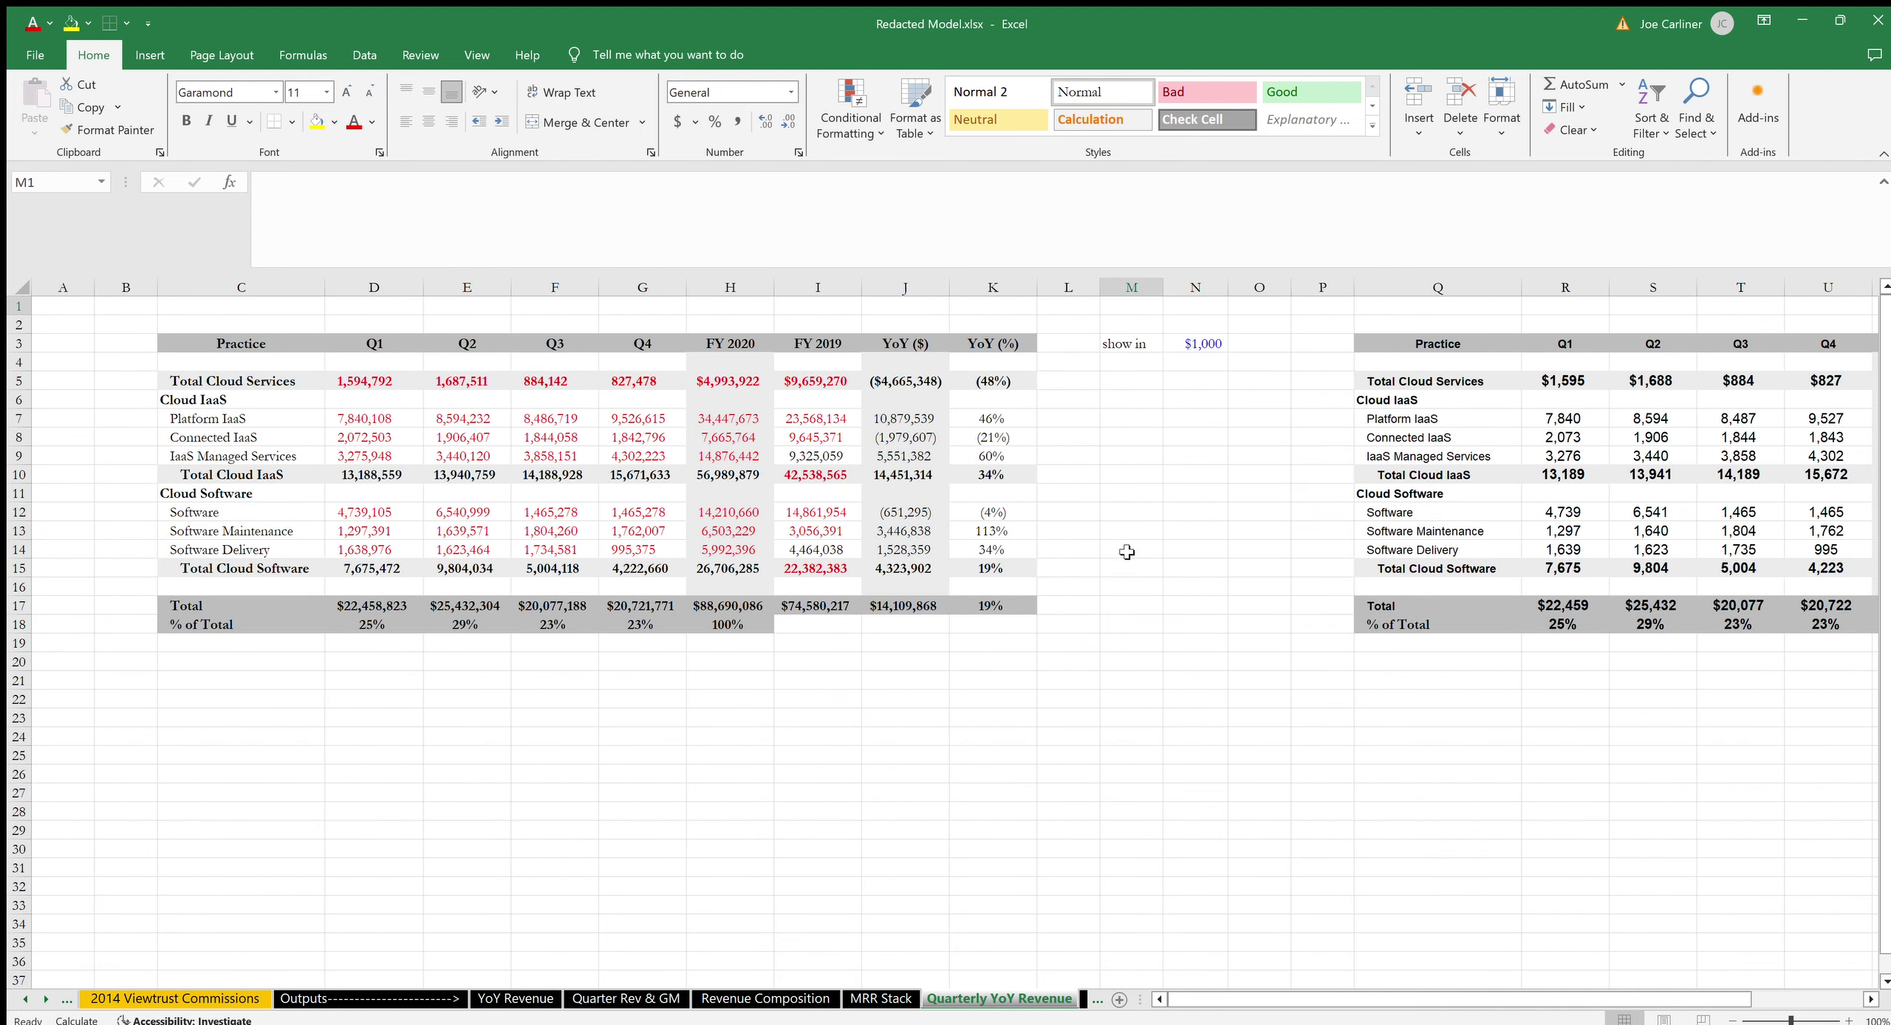
# Review the output sheets in reverse order, from MRR Stack and Revenue Composition back to Quarter Rev & GM.
pyautogui.hotkey('ctrl', 'pageup')
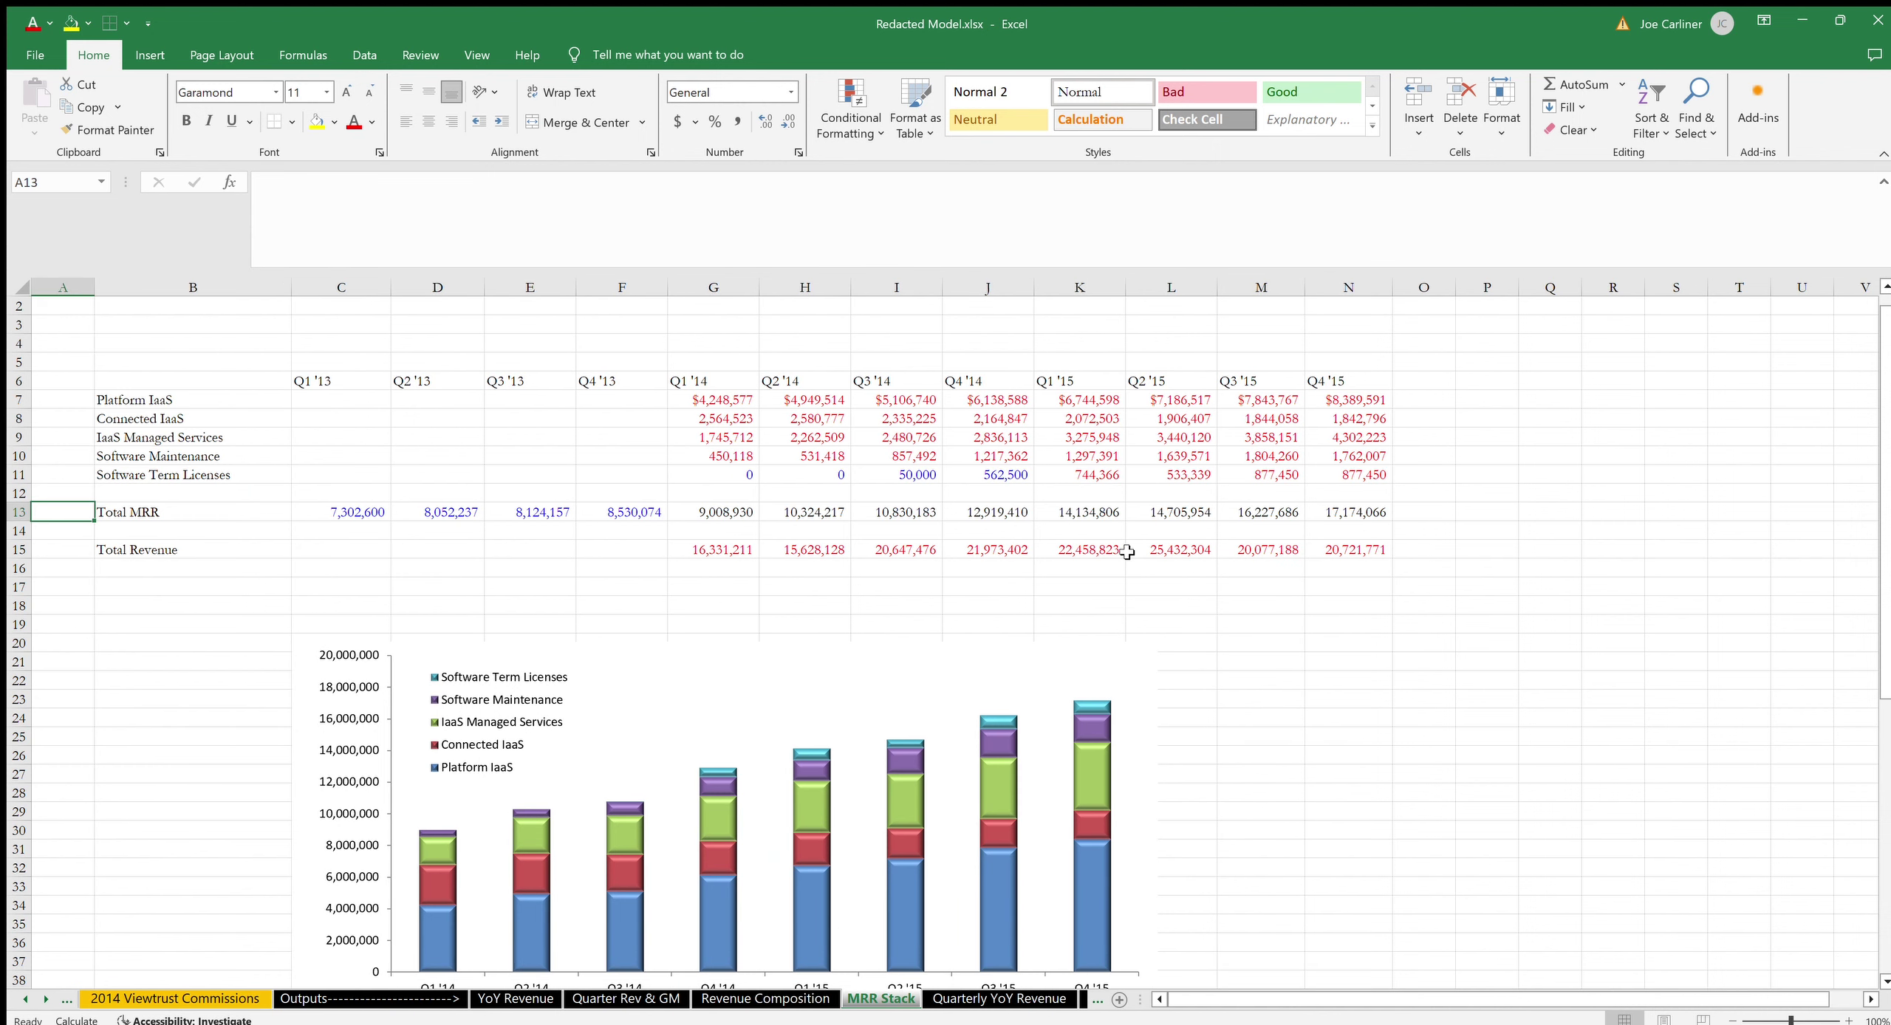
pyautogui.hotkey('ctrl', 'pageup')
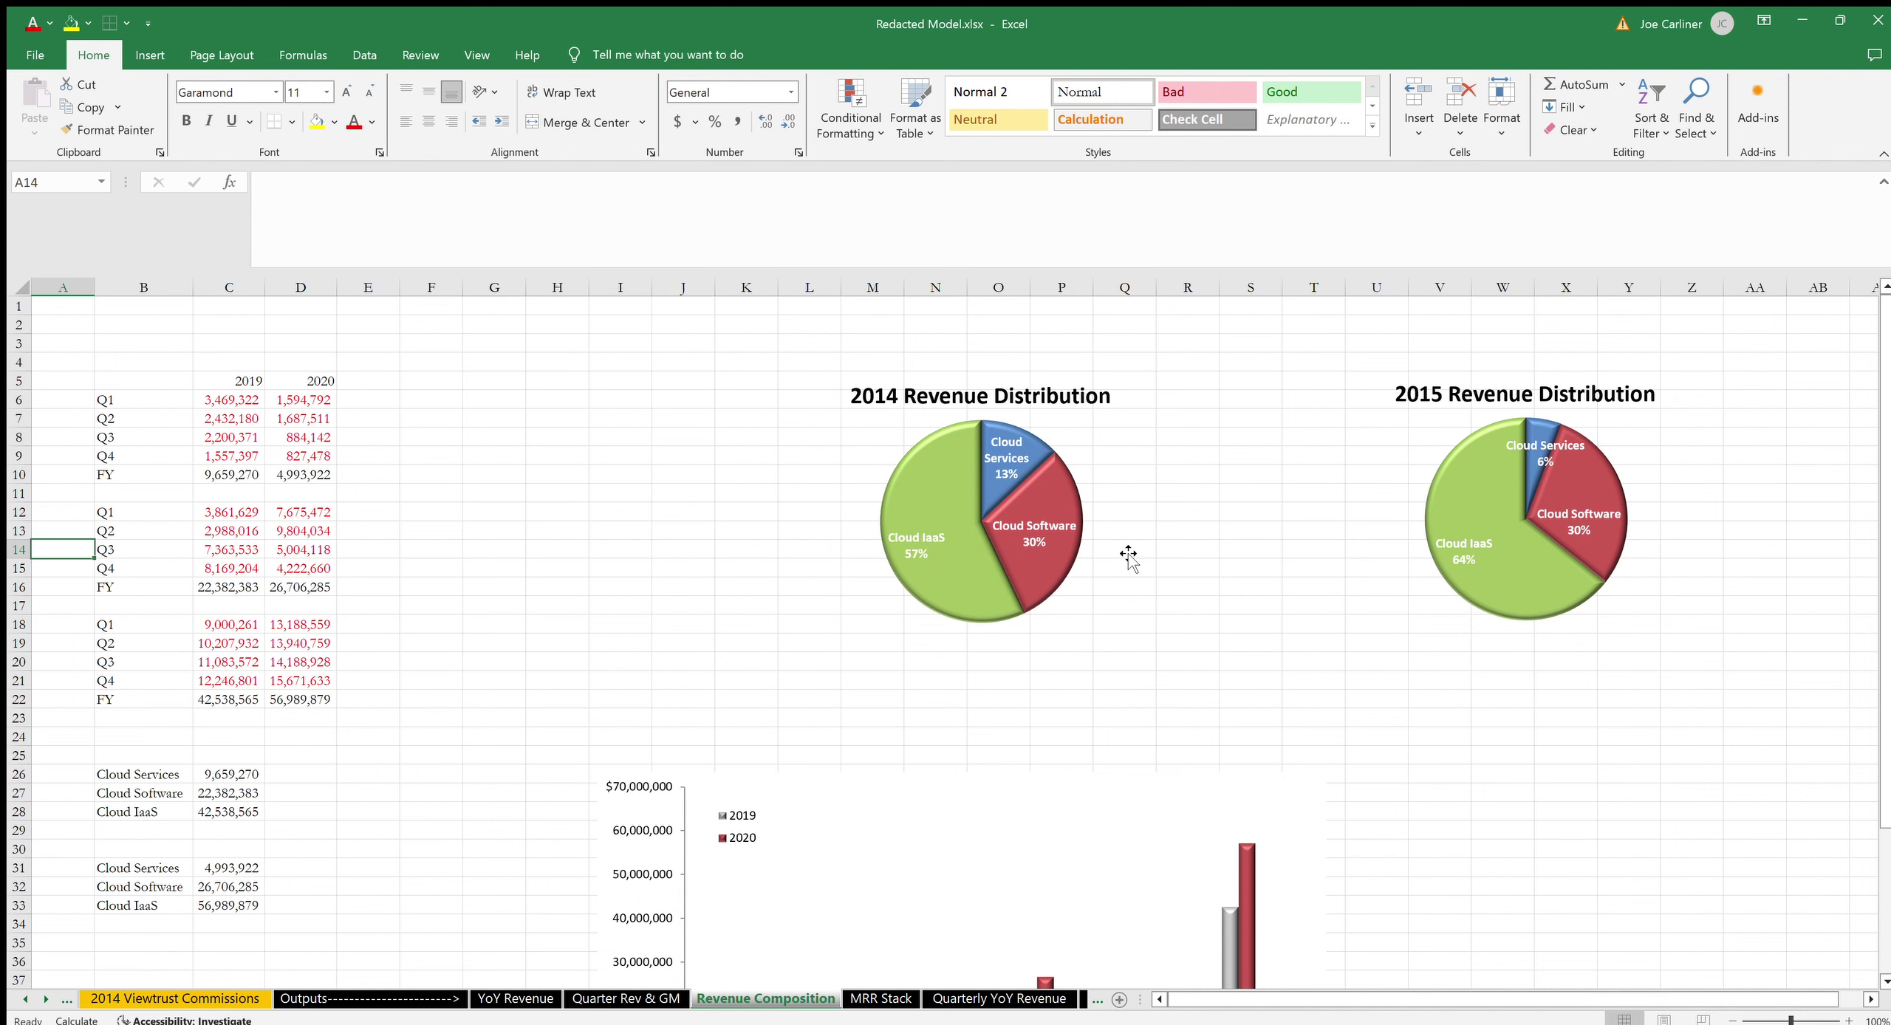
pyautogui.hotkey('ctrl', 'pageup')
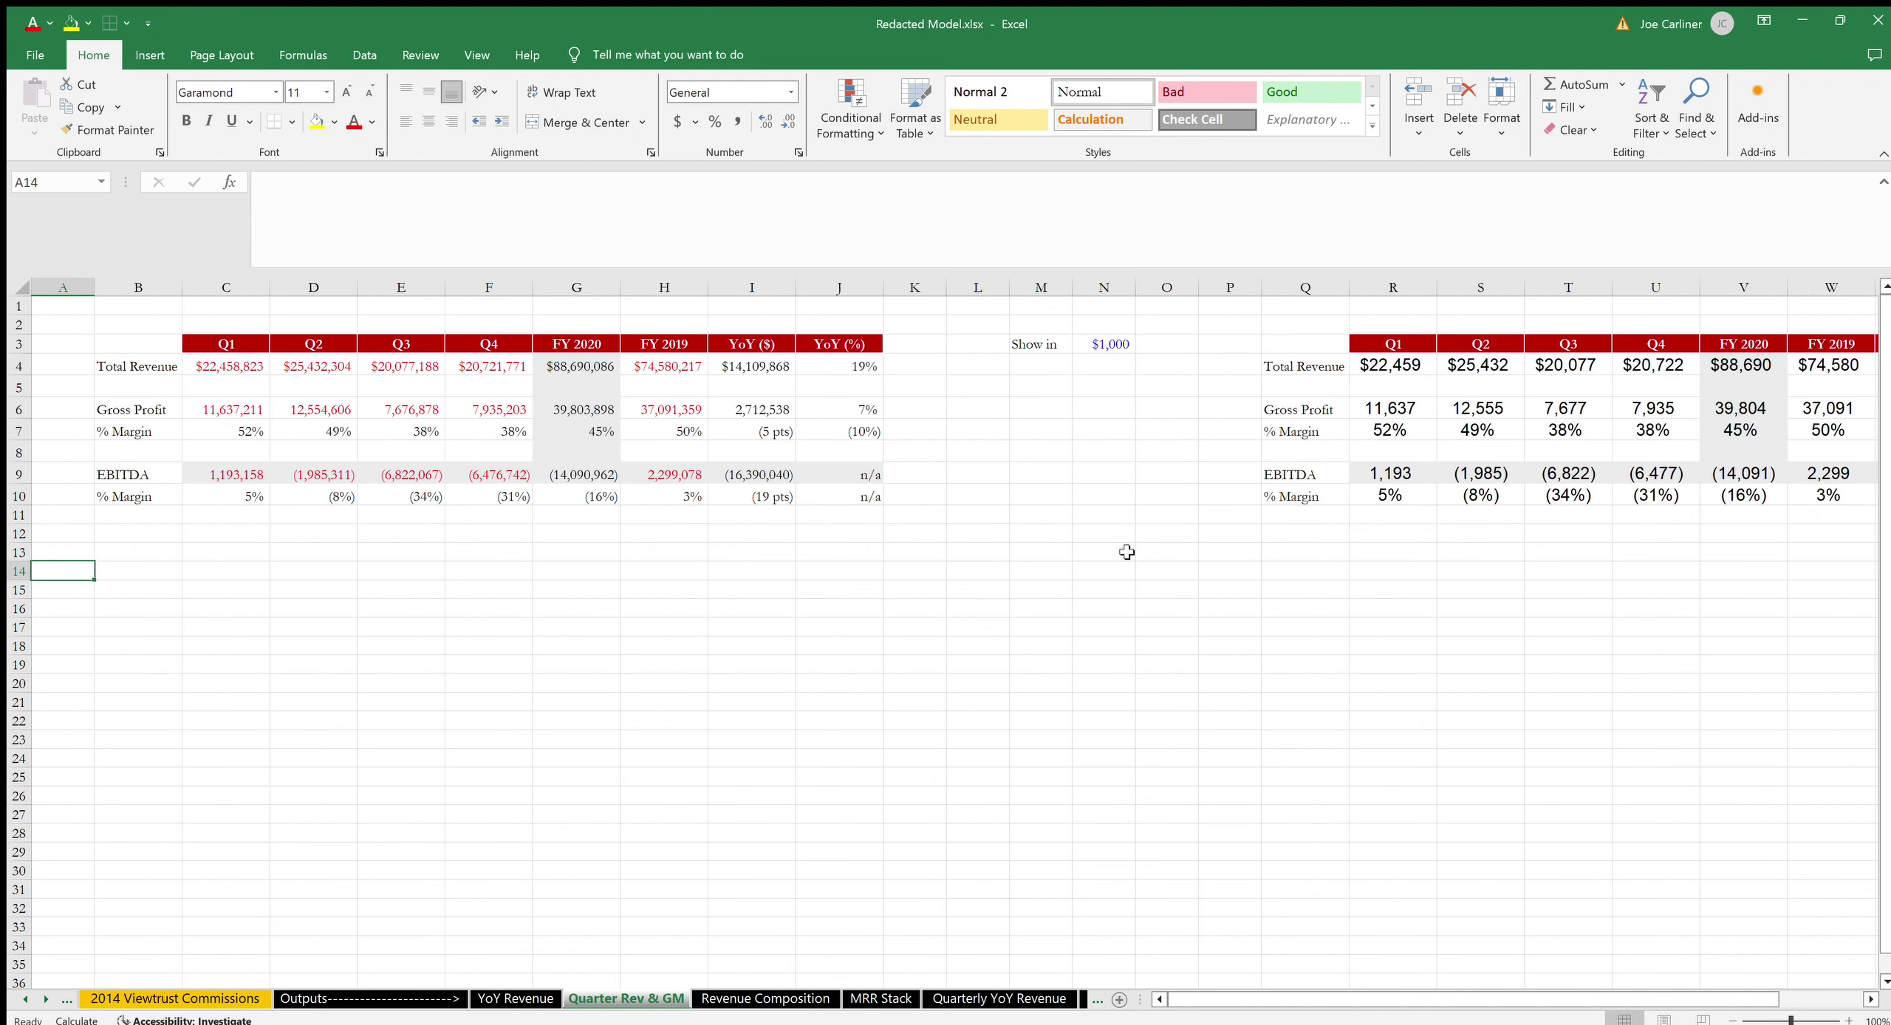
# Return to the YoY Revenue sheet and inspect the FY 2019 MRR formula in O27.
pyautogui.hotkey('ctrl', 'pageup')
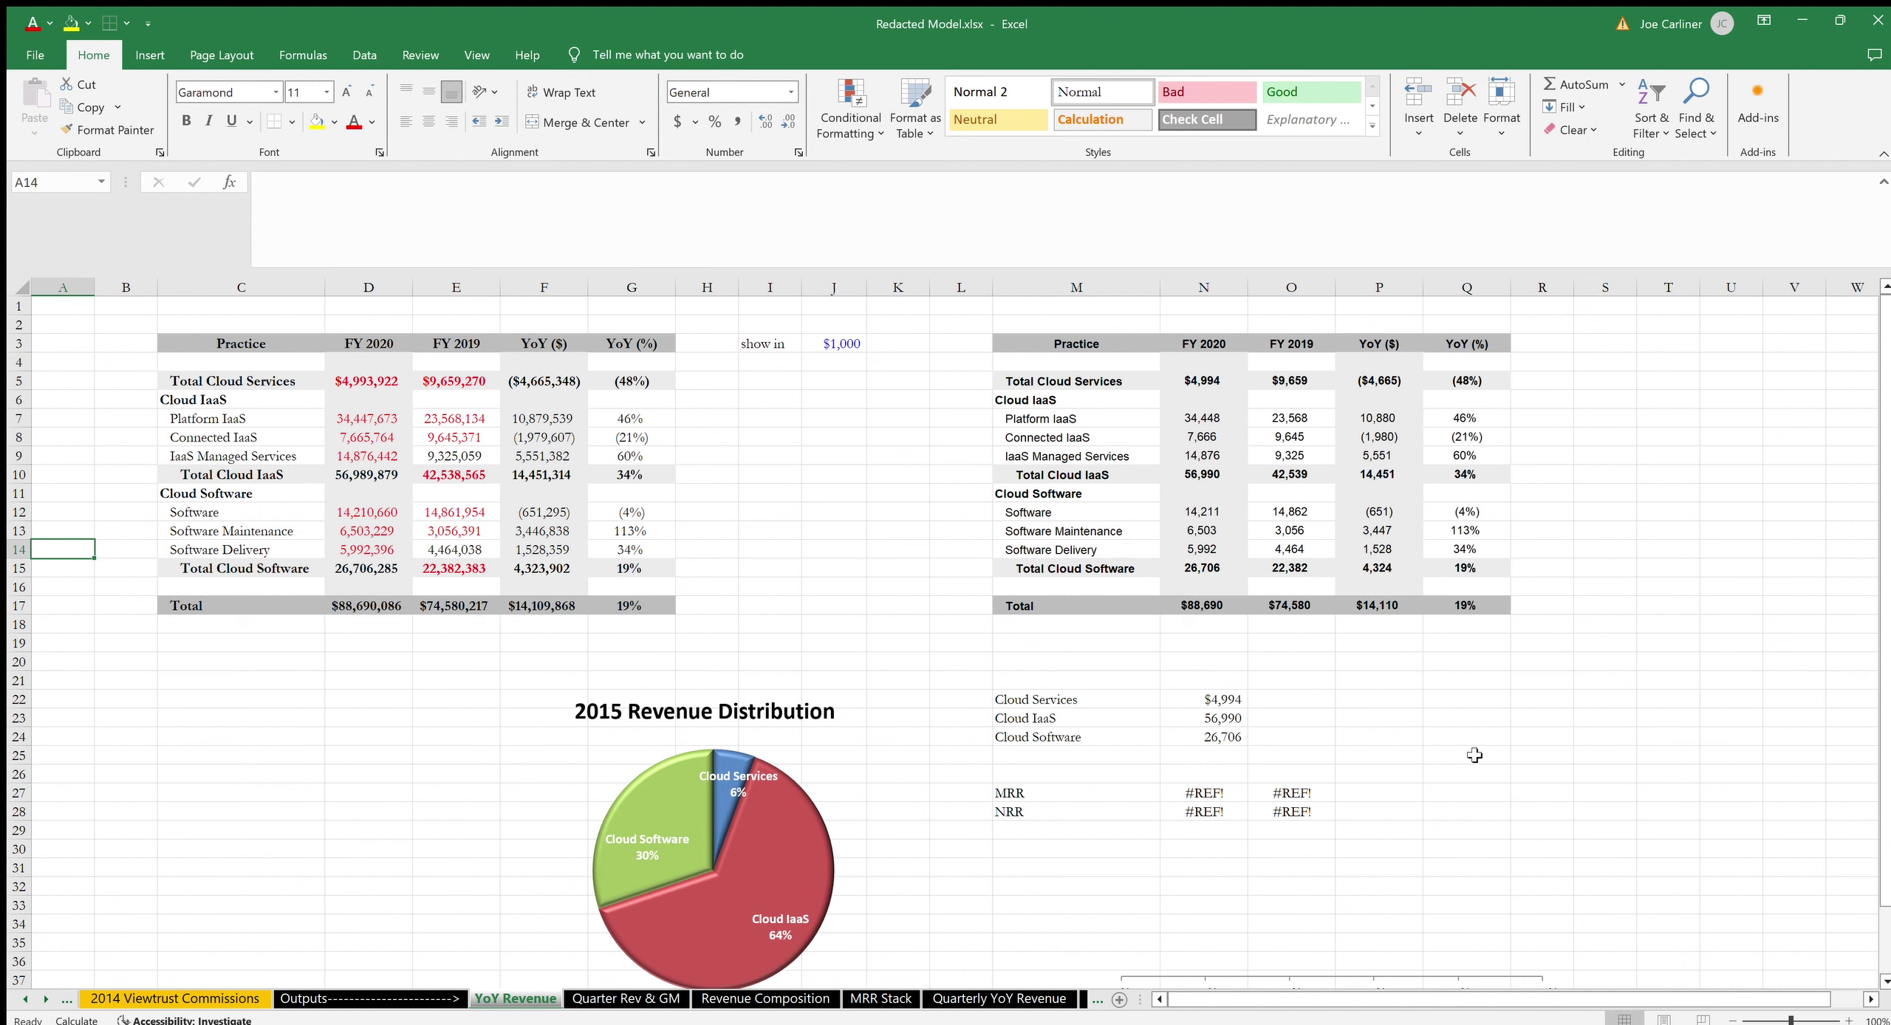
pyautogui.click(1254, 796)
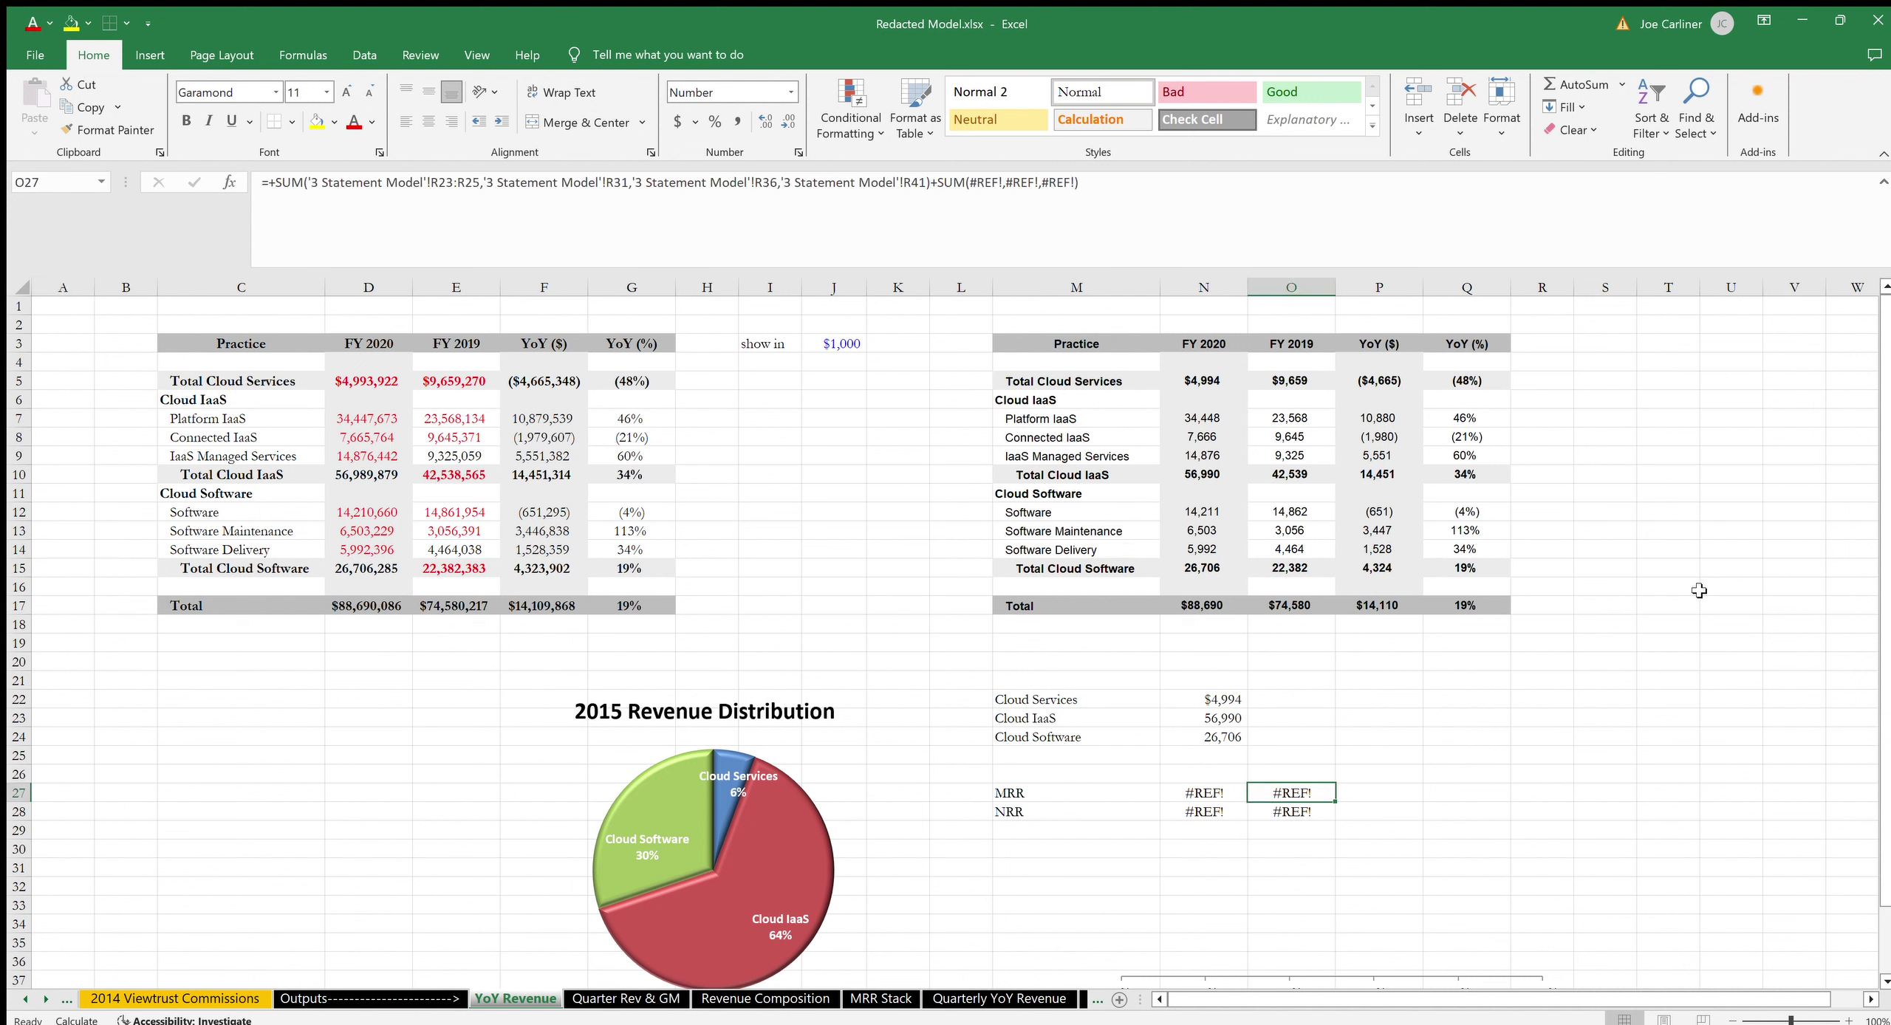
pyautogui.press('Up')
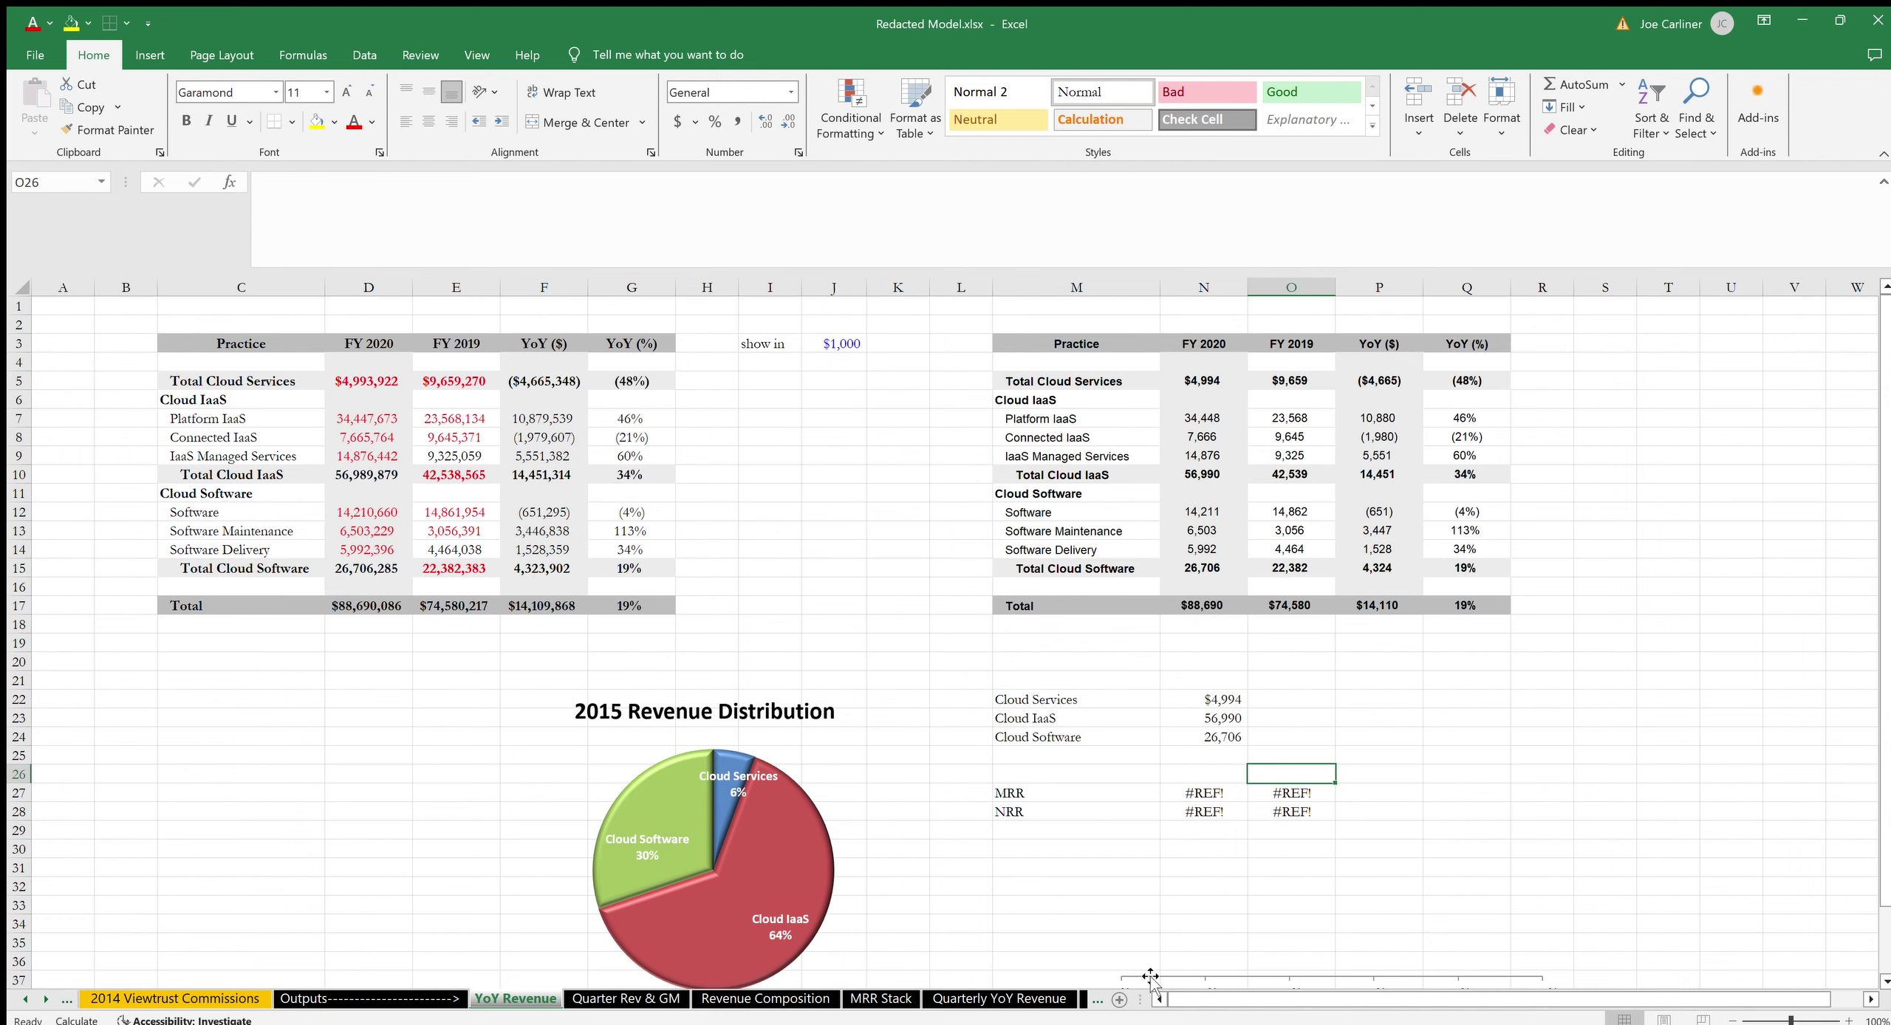
# Browse the output sheets from Quarterly YoY Revenue through YoY Opex to Summary Statement of Cash Flows.
pyautogui.click(1048, 999)
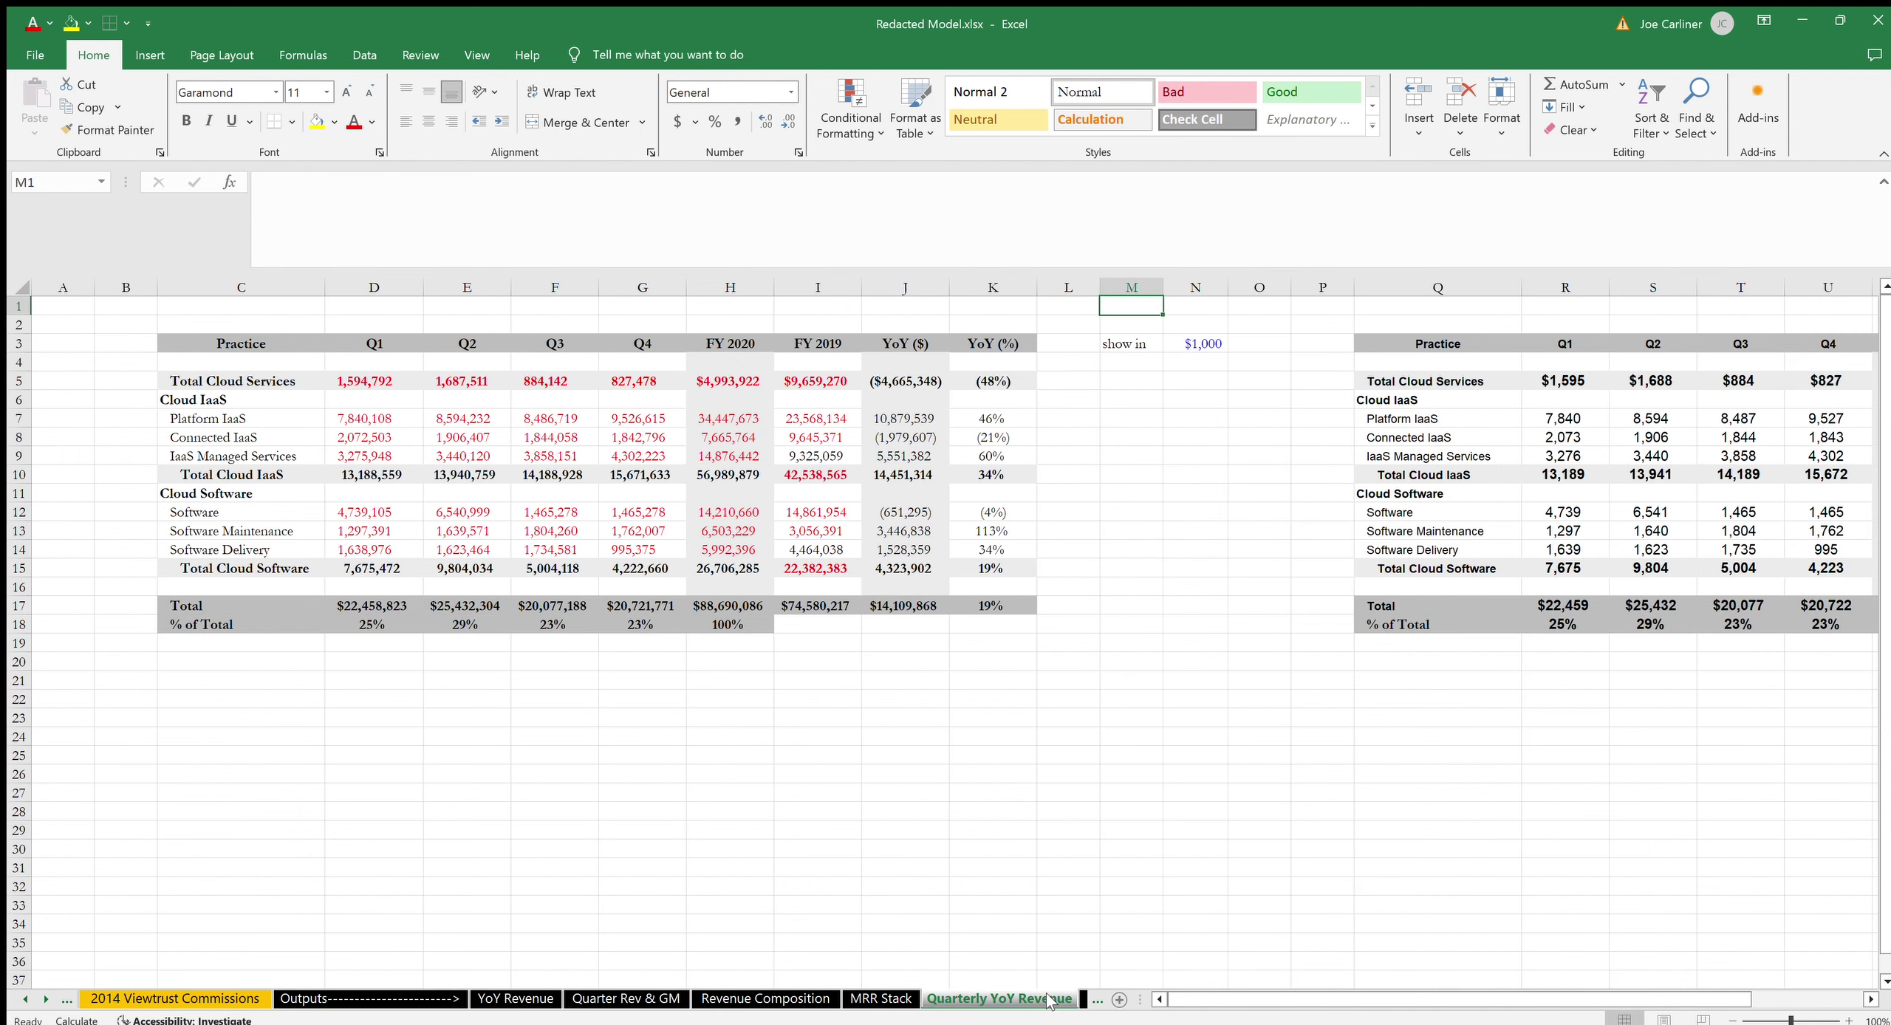
pyautogui.hotkey('ctrl', 'pagedown')
pyautogui.hotkey('ctrl', 'pagedown')
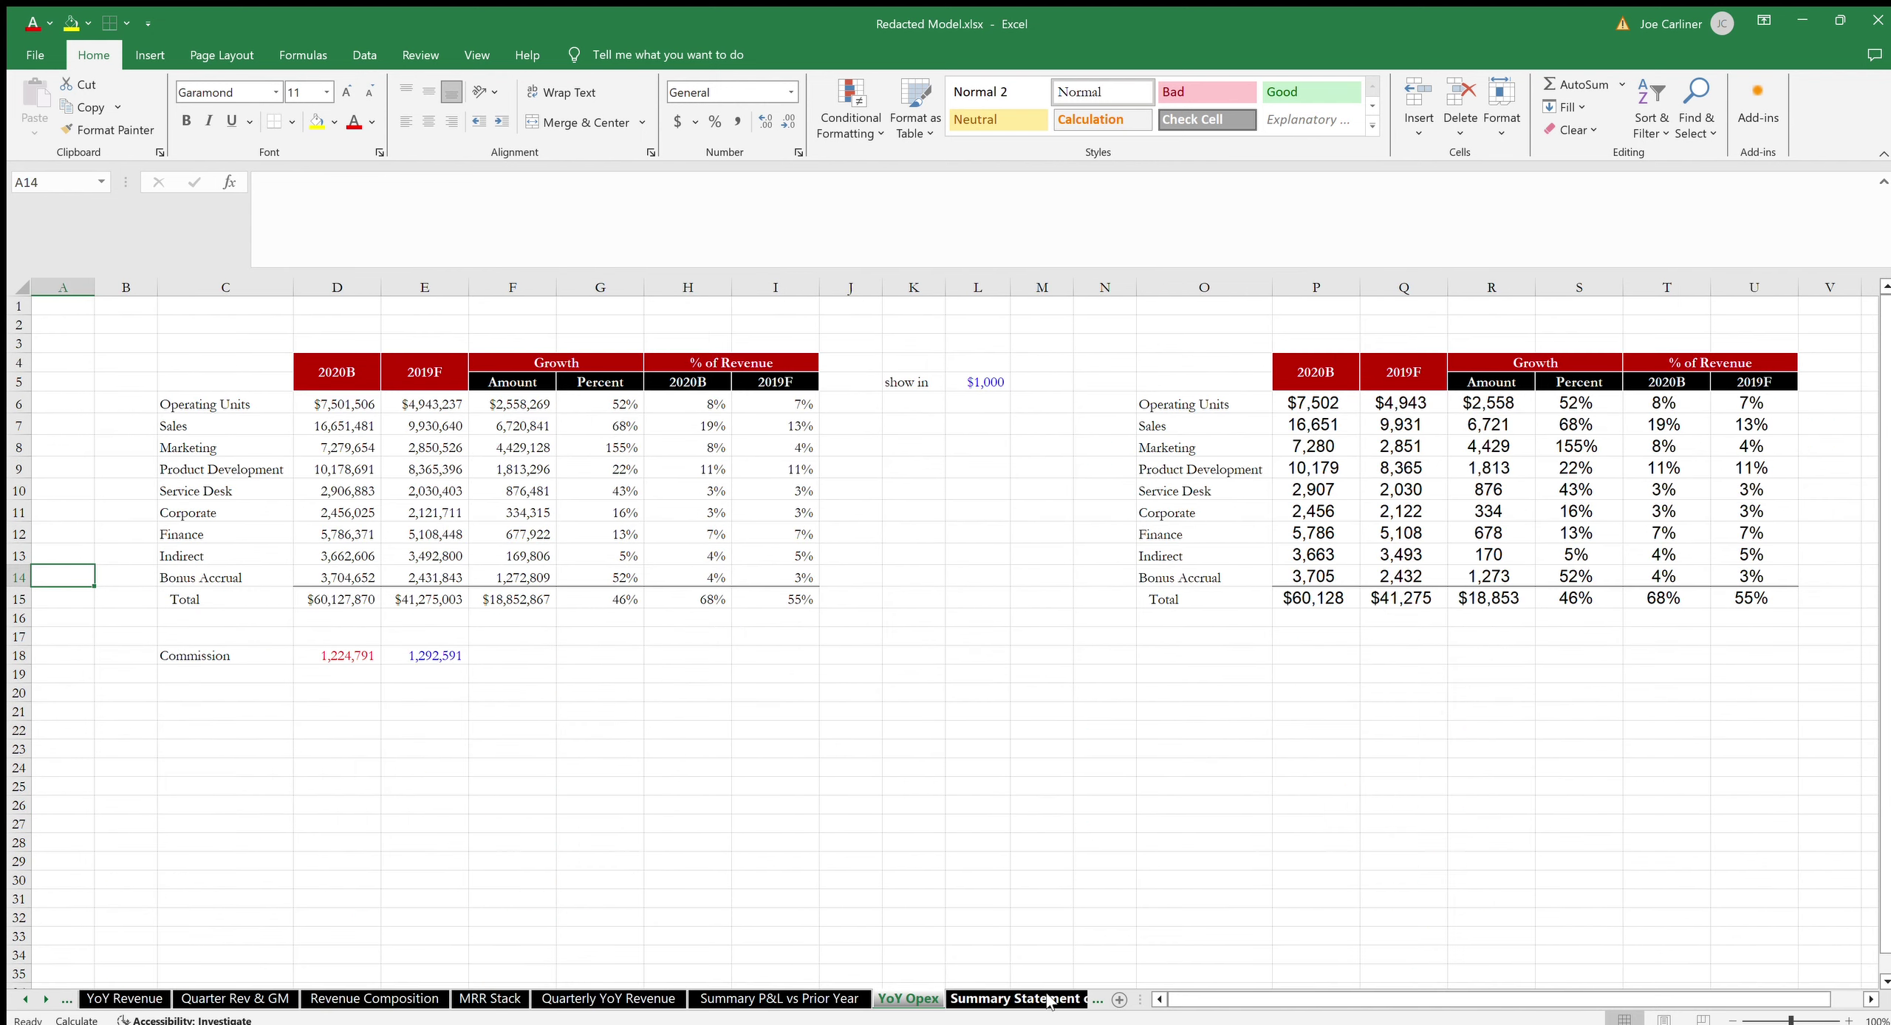
pyautogui.hotkey('ctrl', 'pagedown')
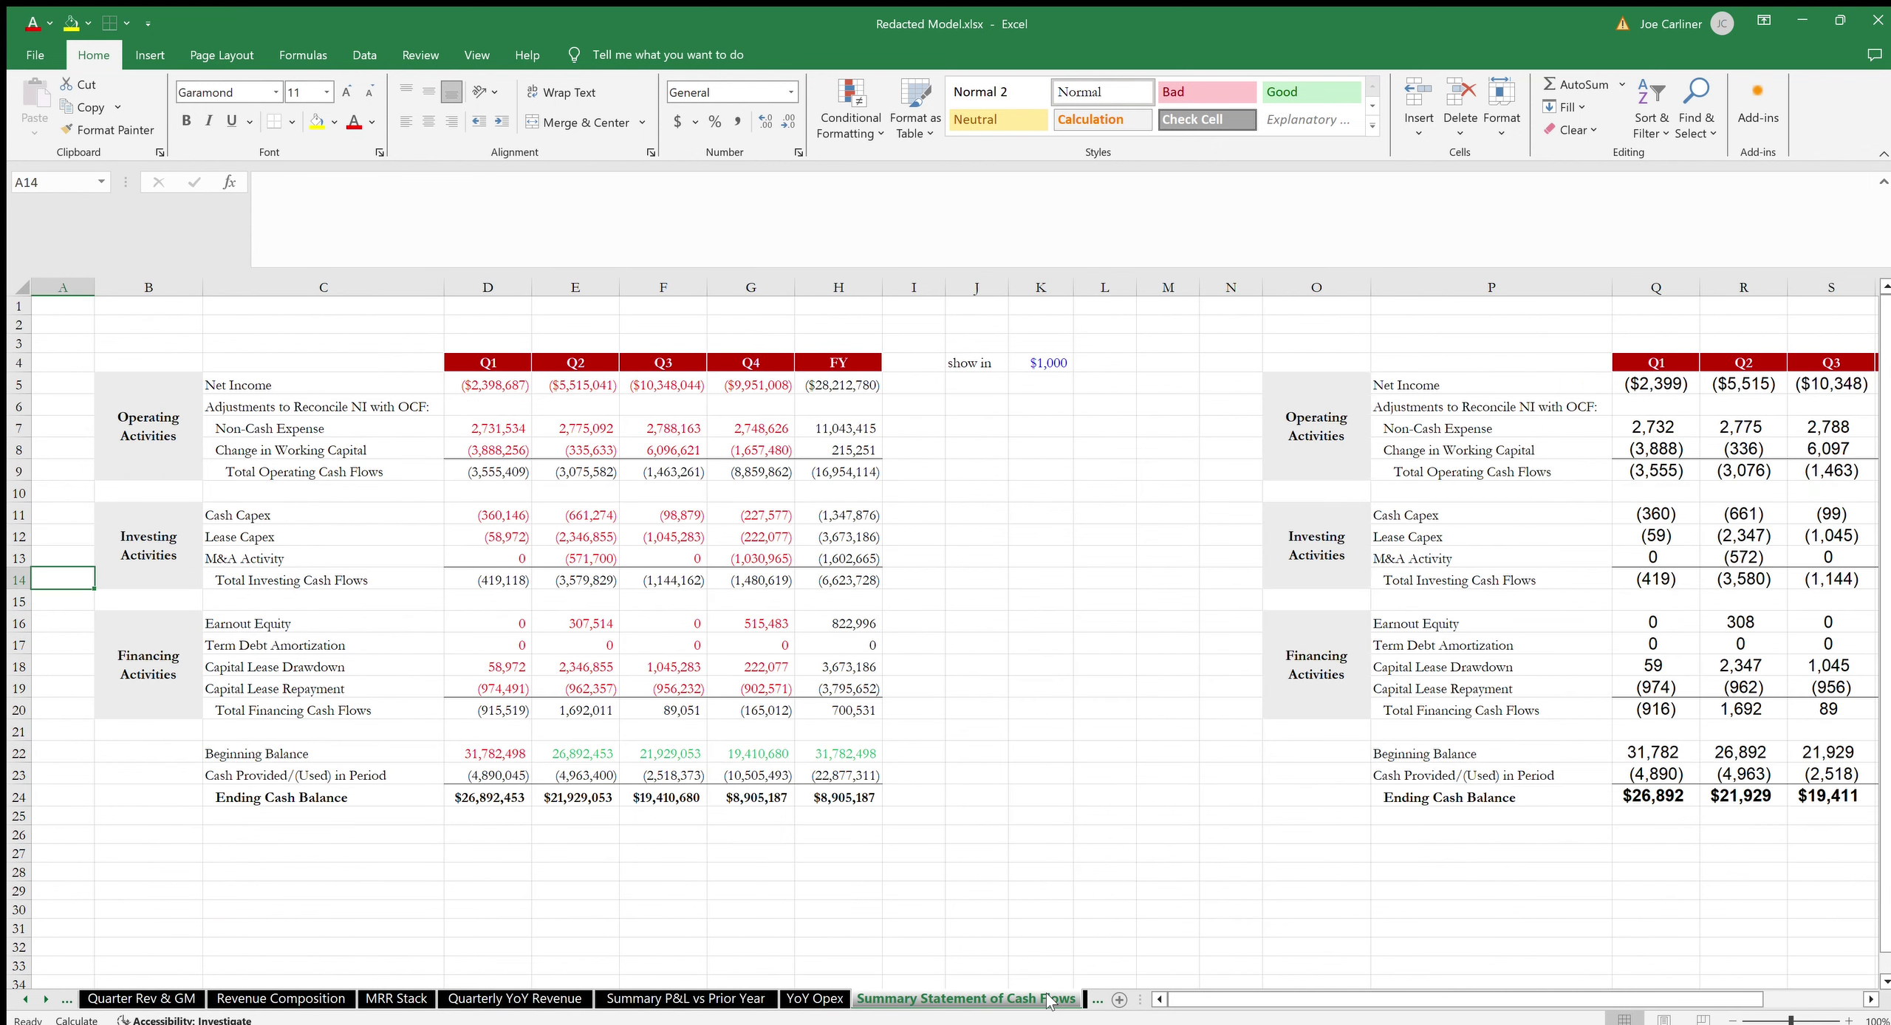
# Examine Total Investing Cash Flows across row 14 to the scaled FY formula in U14.
pyautogui.press('Right')
pyautogui.press('Right')
pyautogui.press('Right')
pyautogui.press('Right')
pyautogui.press('Right')
pyautogui.press('Right')
pyautogui.press('Right')
pyautogui.press('Right')
pyautogui.press('Right')
pyautogui.press('Right')
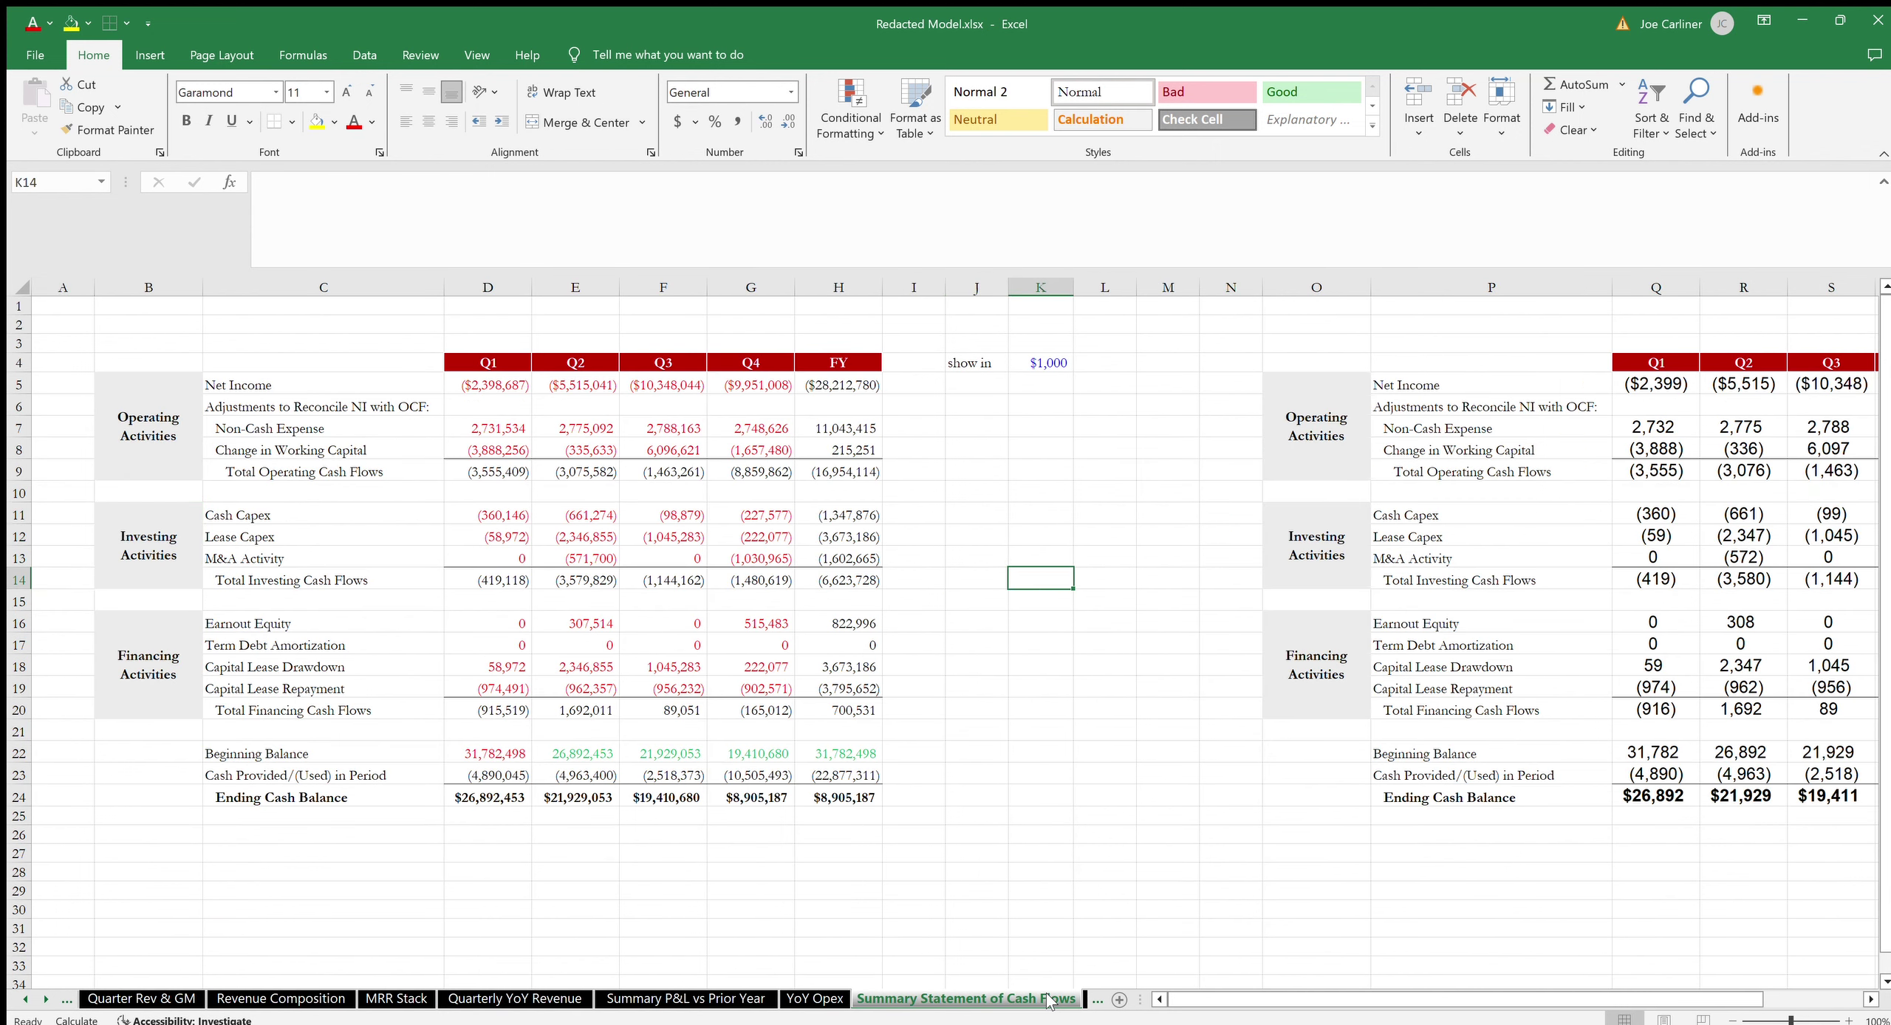
pyautogui.press('Right')
pyautogui.press('Right')
pyautogui.press('Right')
pyautogui.press('Right')
pyautogui.press('Right')
pyautogui.press('Right')
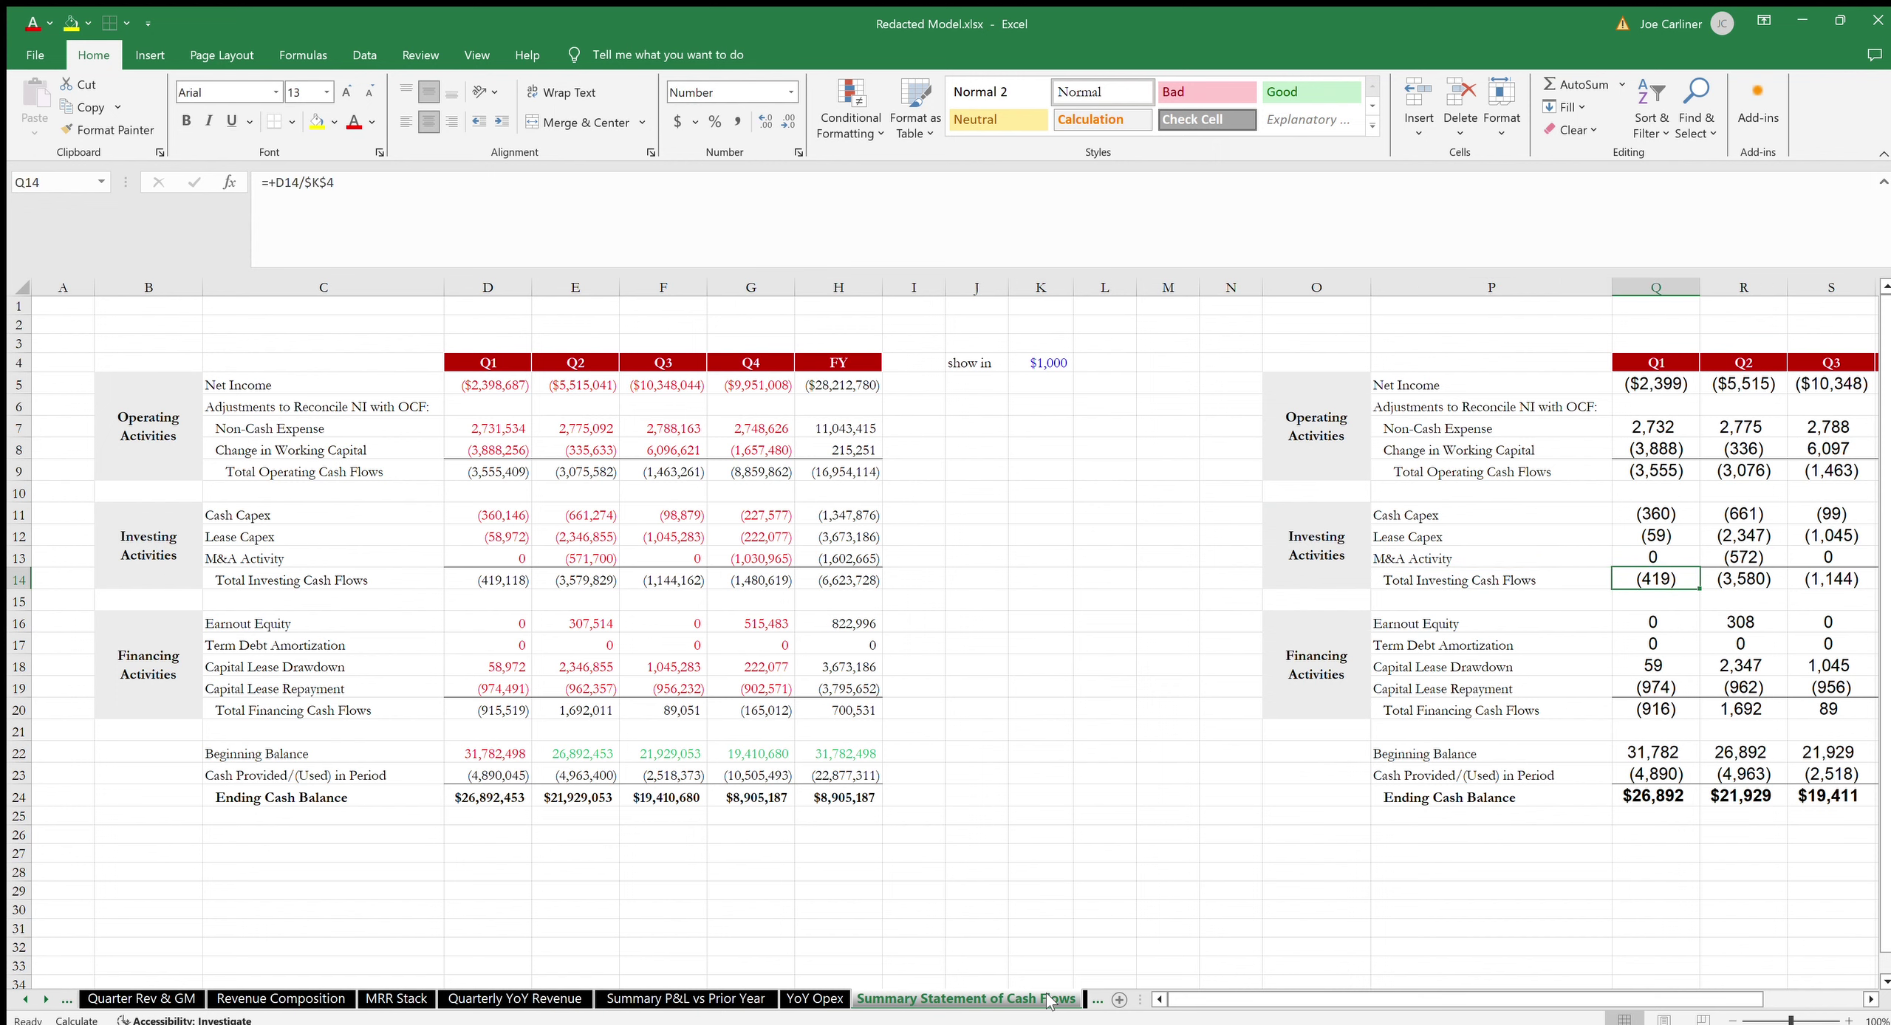
pyautogui.press('Right')
pyautogui.press('Right')
pyautogui.press('Right')
pyautogui.press('Right')
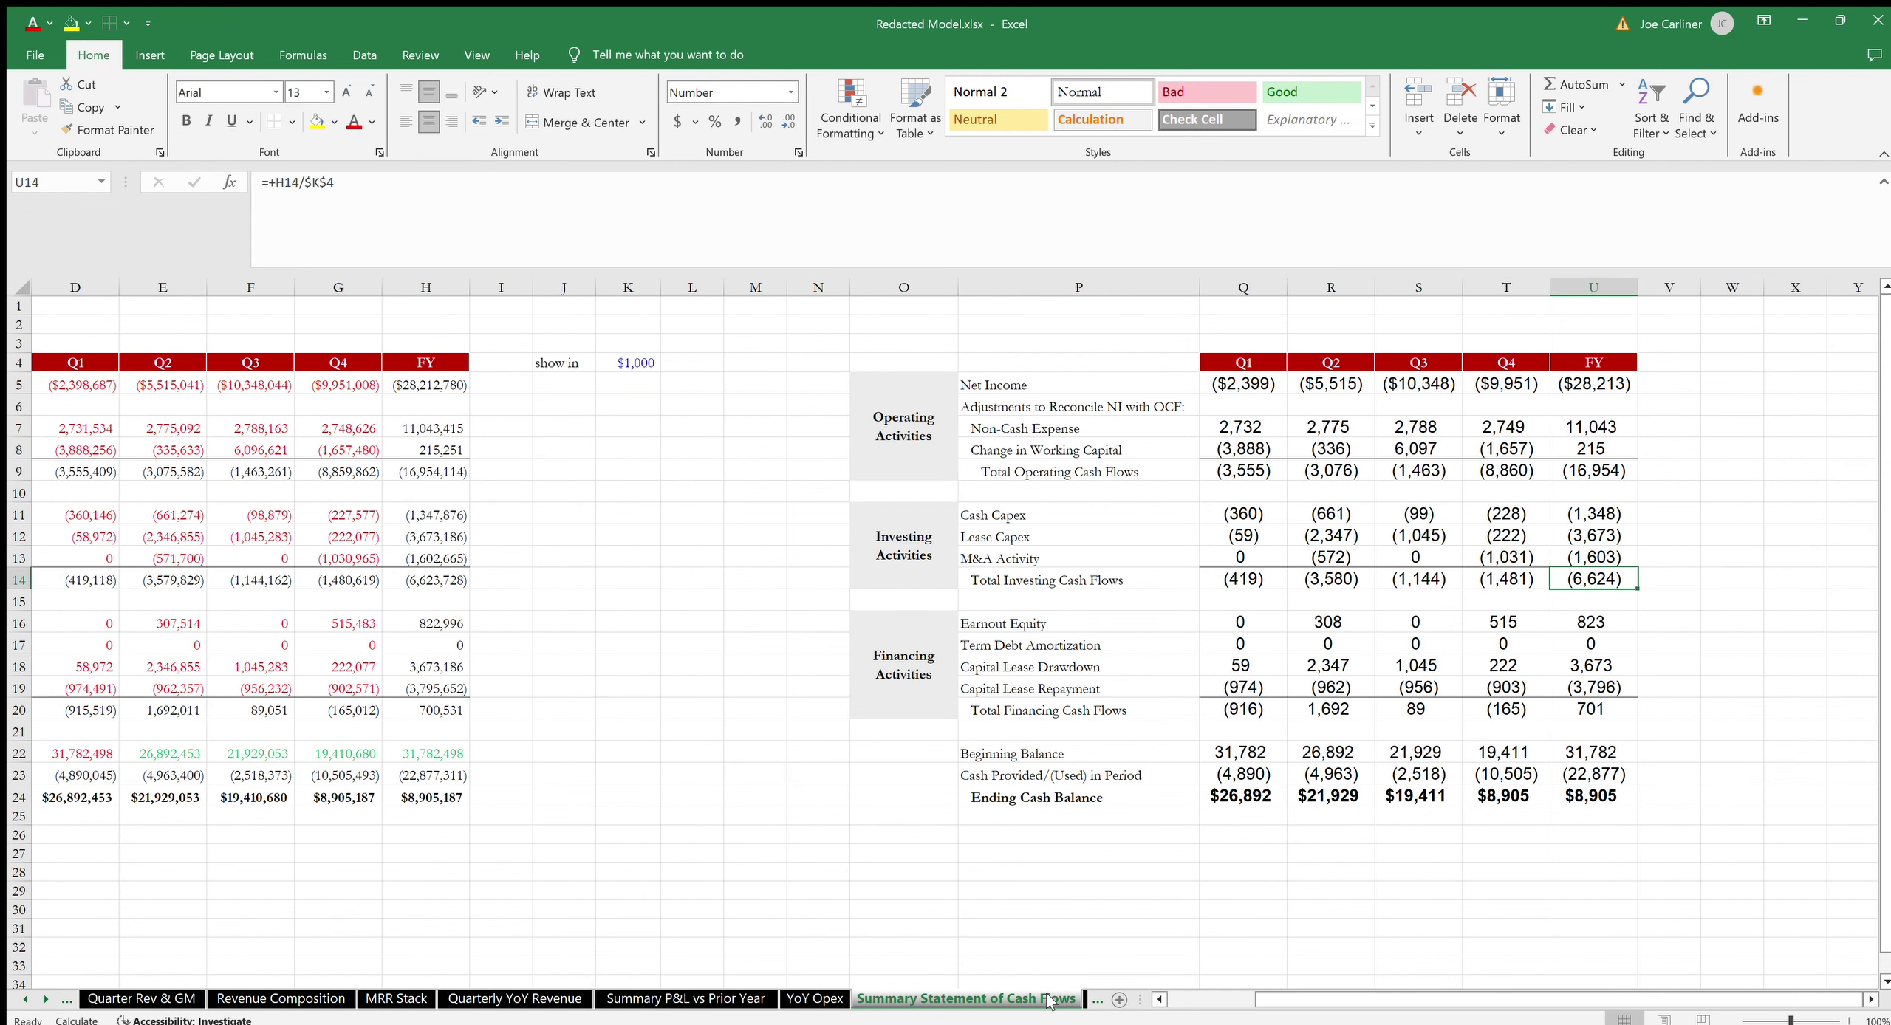